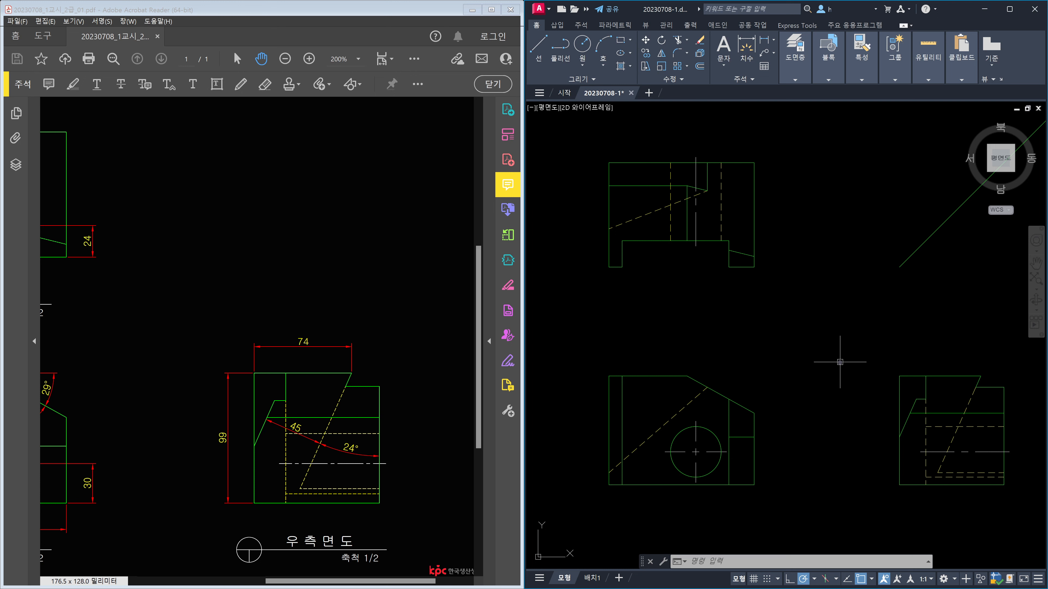
Step: Open the ISO-25 dimension style for modification and set its center marks to none (없음)
type("d")
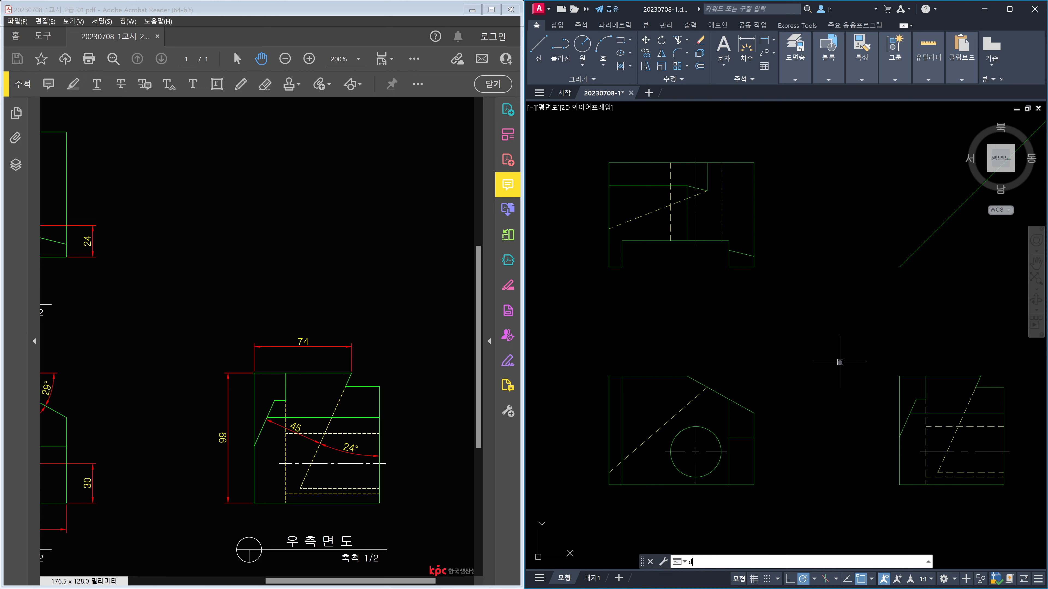
key("Return")
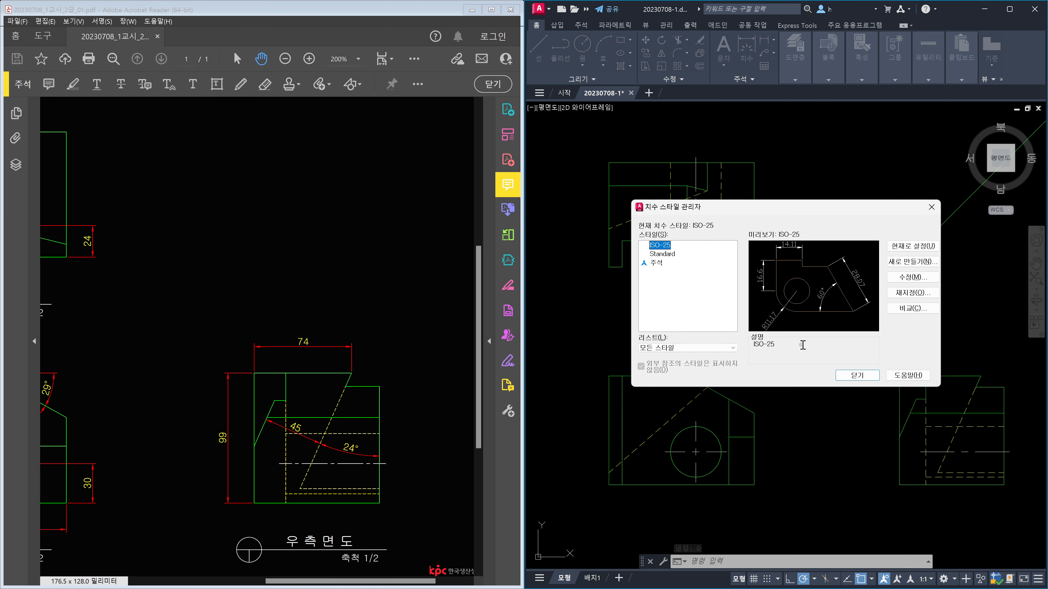
left_click(912, 277)
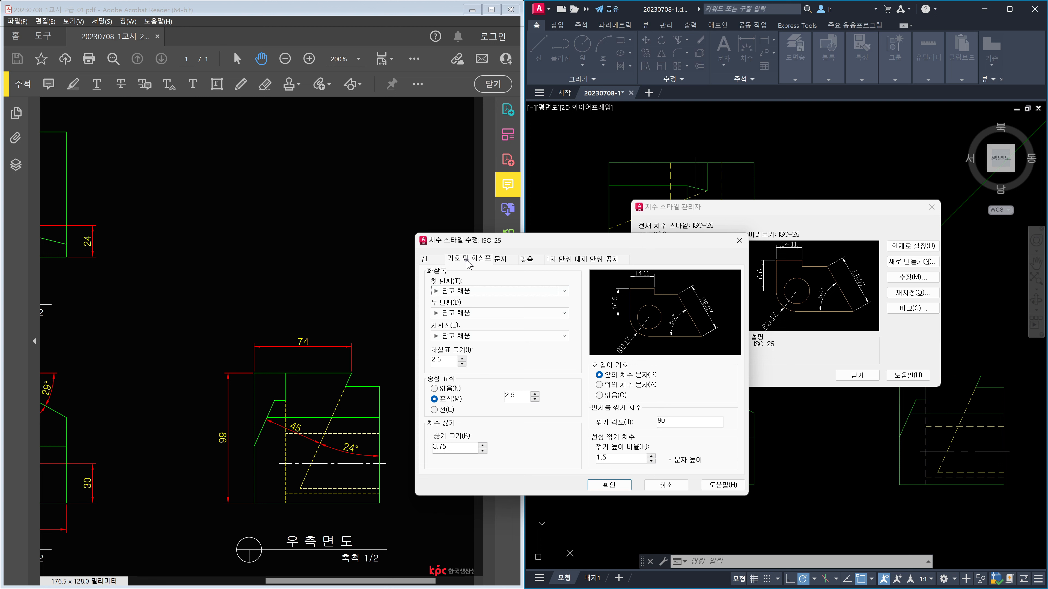
left_click(436, 389)
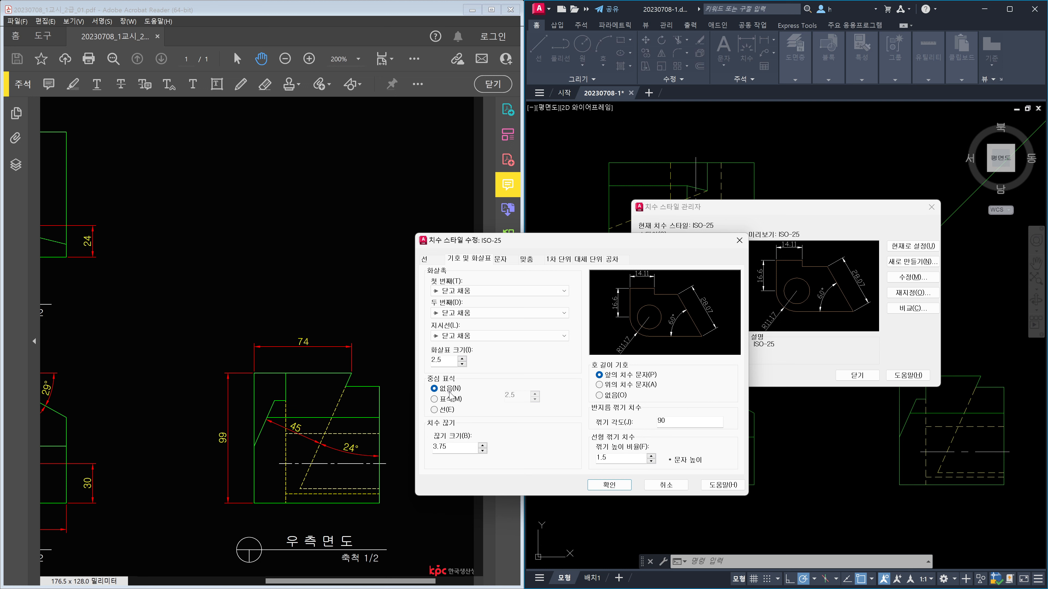
Step: Change the Standard text style's font to 굴림 and set the ISO-25 dimension text color to yellow (노란색)
left_click(501, 259)
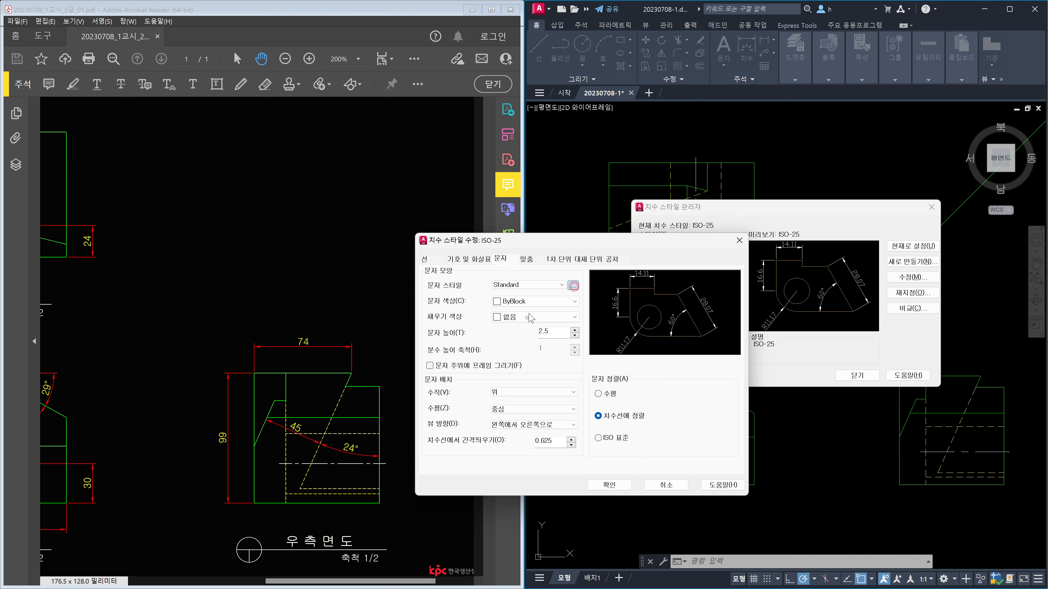
left_click(573, 286)
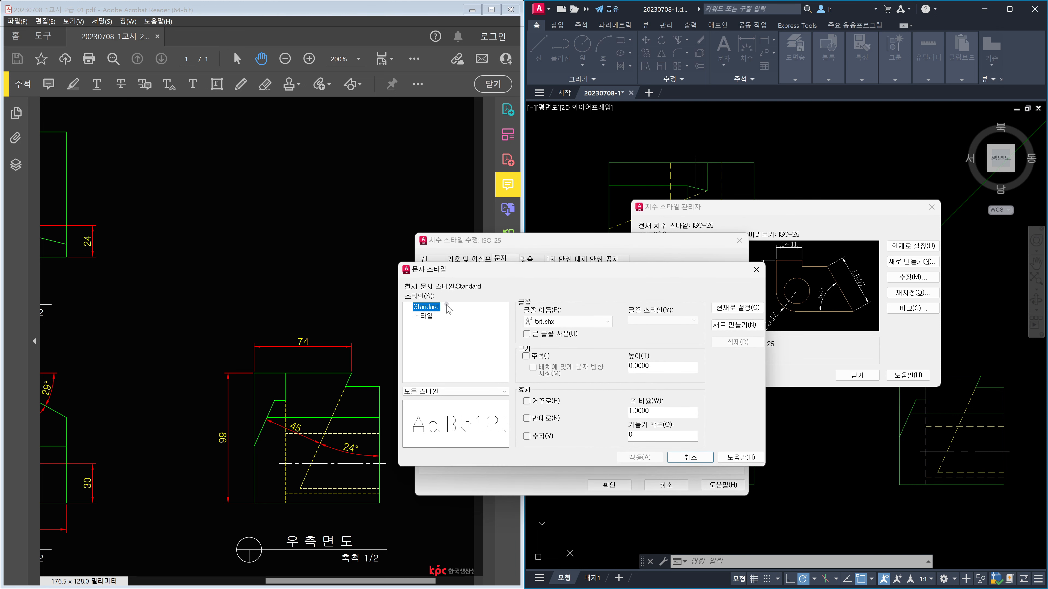
left_click(606, 322)
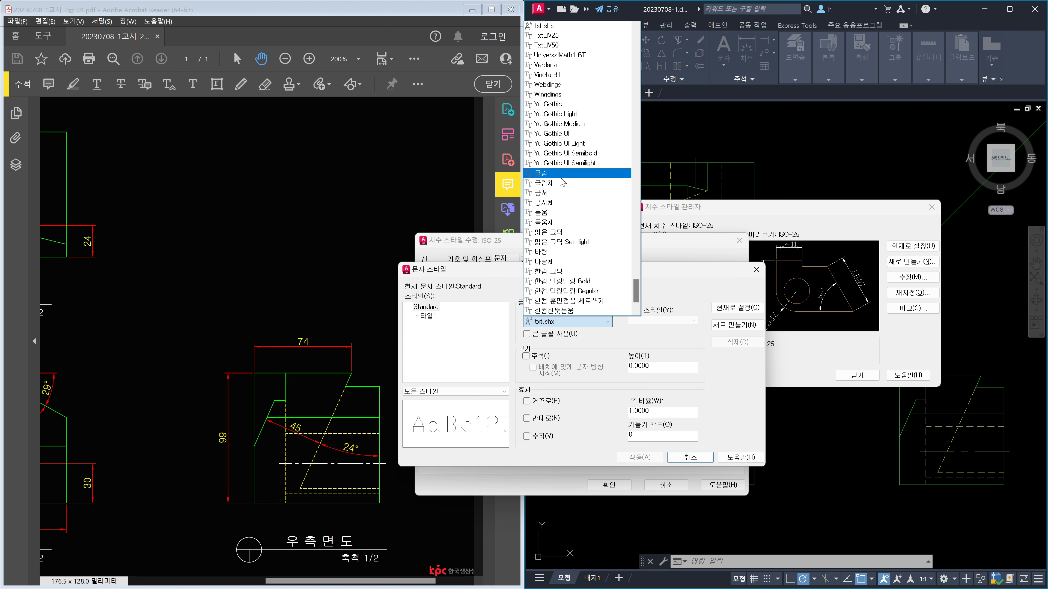
left_click(561, 177)
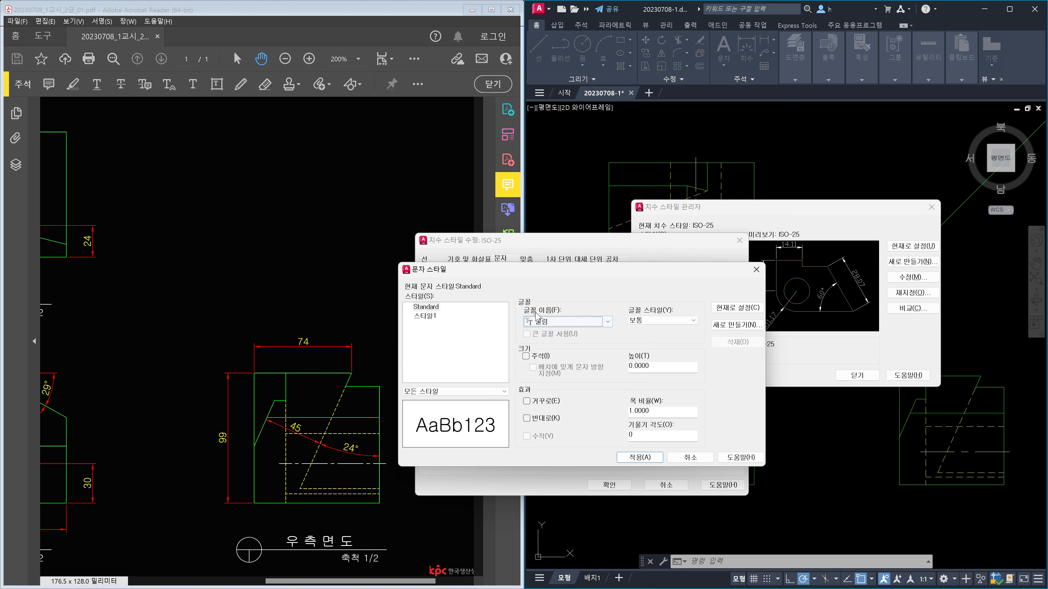
left_click(644, 459)
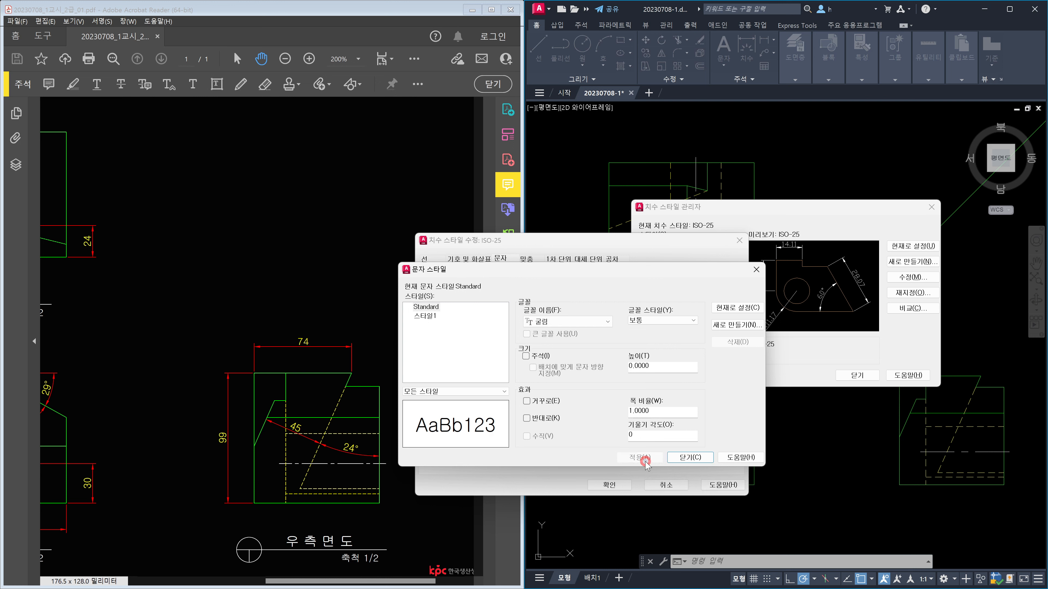
left_click(691, 458)
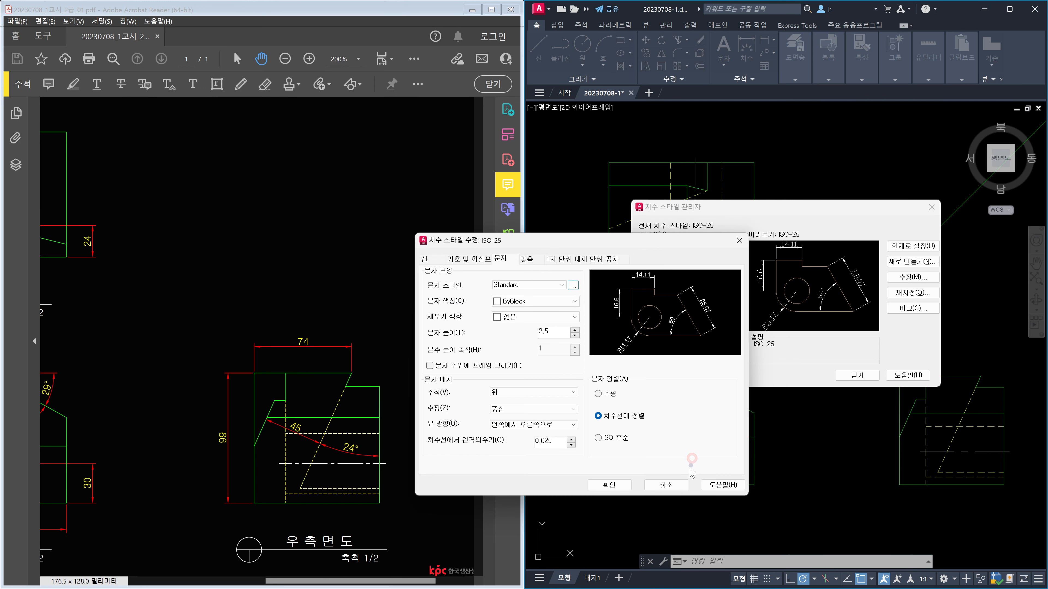
left_click(576, 303)
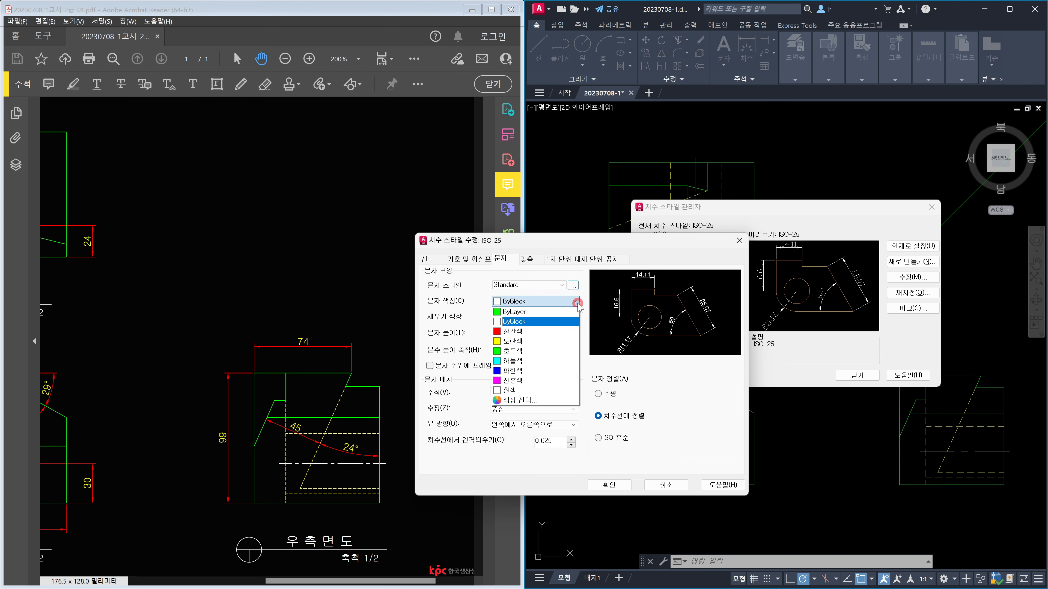
left_click(521, 339)
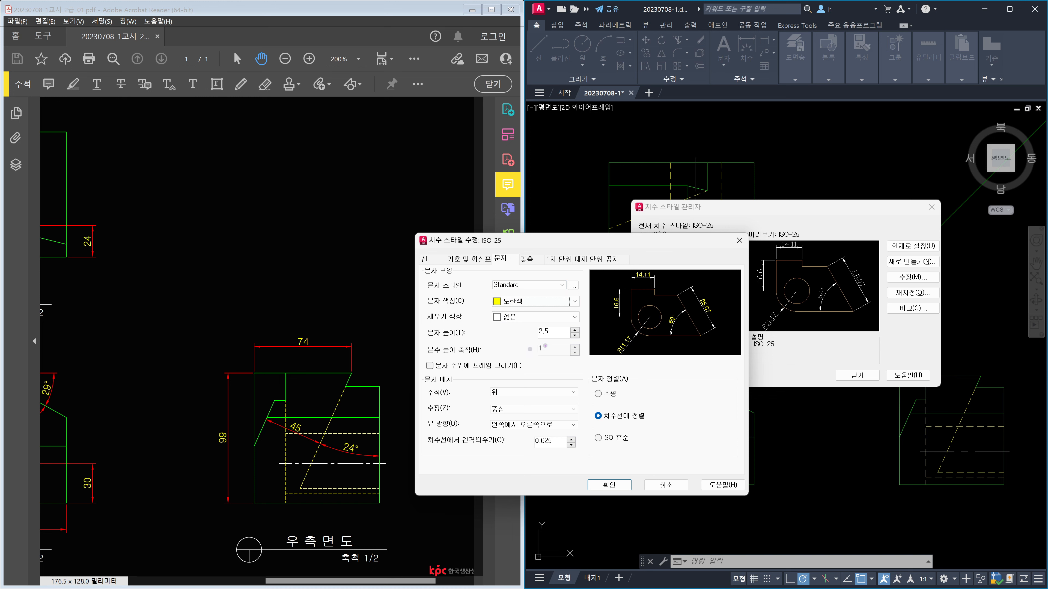
left_click_drag(528, 325, 585, 342)
mouse_move(514, 350)
left_mouse_down()
mouse_move(522, 342)
mouse_move(523, 352)
left_mouse_up()
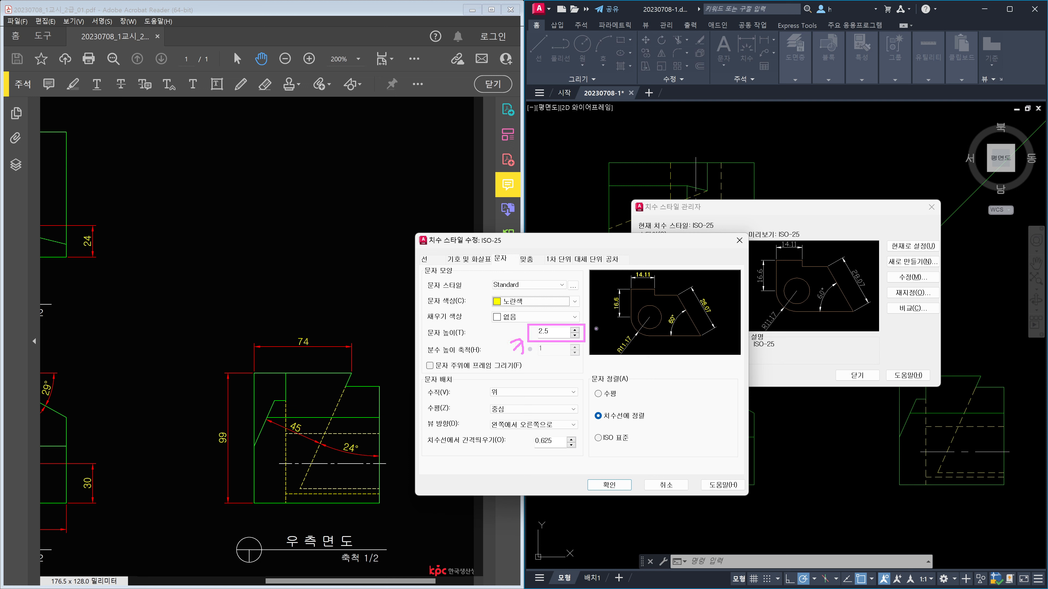
mouse_move(590, 326)
left_mouse_down()
mouse_move(614, 346)
mouse_move(590, 347)
mouse_move(634, 332)
mouse_move(629, 350)
mouse_move(664, 339)
mouse_move(650, 354)
mouse_move(659, 369)
mouse_move(673, 348)
mouse_move(684, 353)
left_mouse_up()
mouse_move(687, 345)
left_mouse_down()
mouse_move(697, 339)
mouse_move(689, 381)
left_mouse_up()
left_click_drag(741, 334, 733, 355)
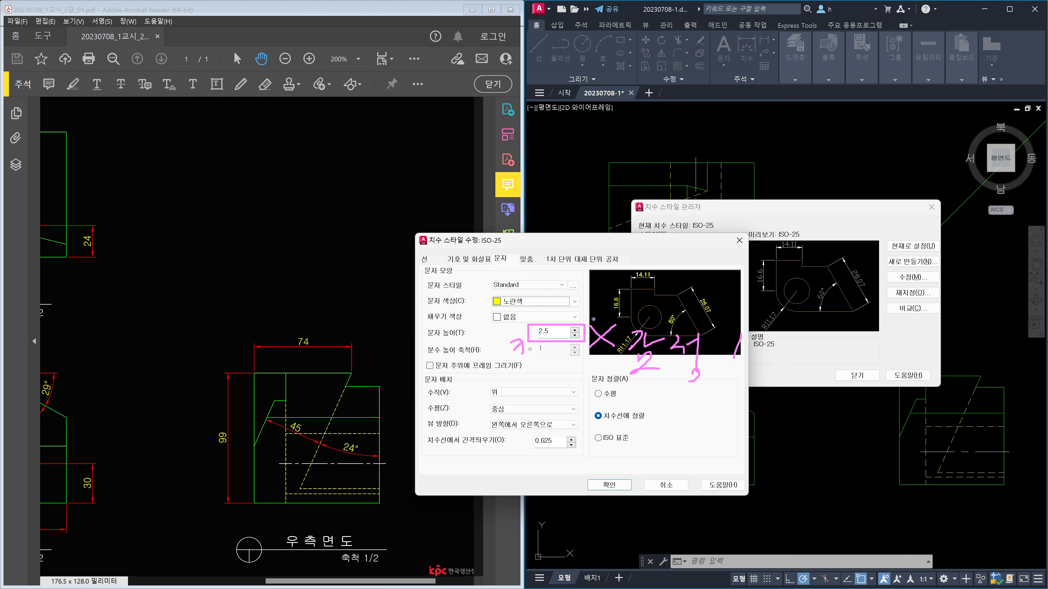
mouse_move(592, 312)
left_mouse_down()
mouse_move(580, 329)
mouse_move(611, 323)
left_mouse_up()
key("Escape")
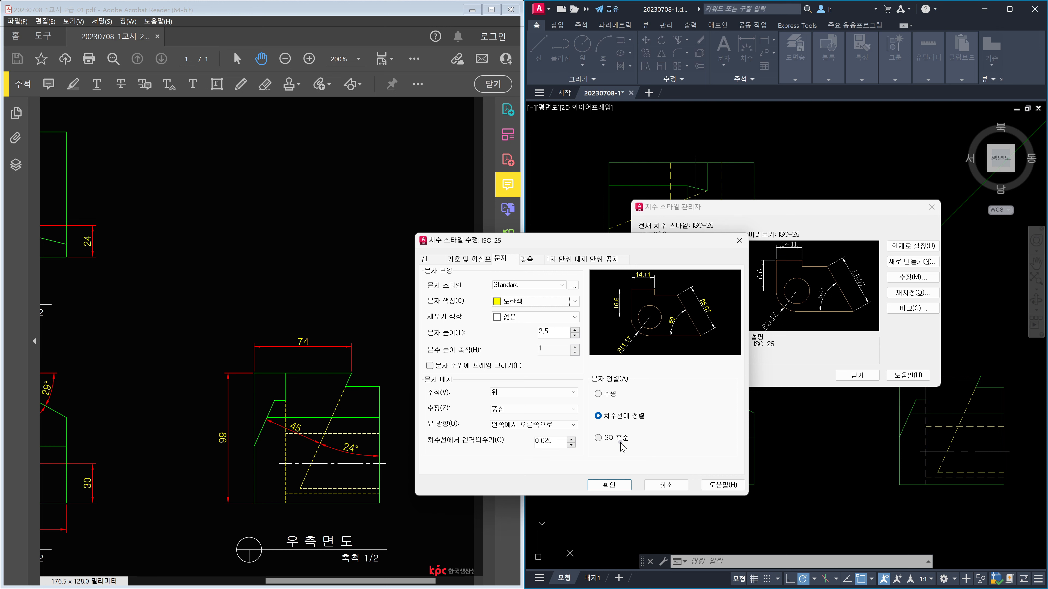
Step: Compare the R23 dimension in the reference front view, set text alignment to ISO standard (ISO 표준), and show the style's fit (맞춤) settings
left_click_drag(138, 305, 378, 329)
left_click_drag(299, 357, 325, 296)
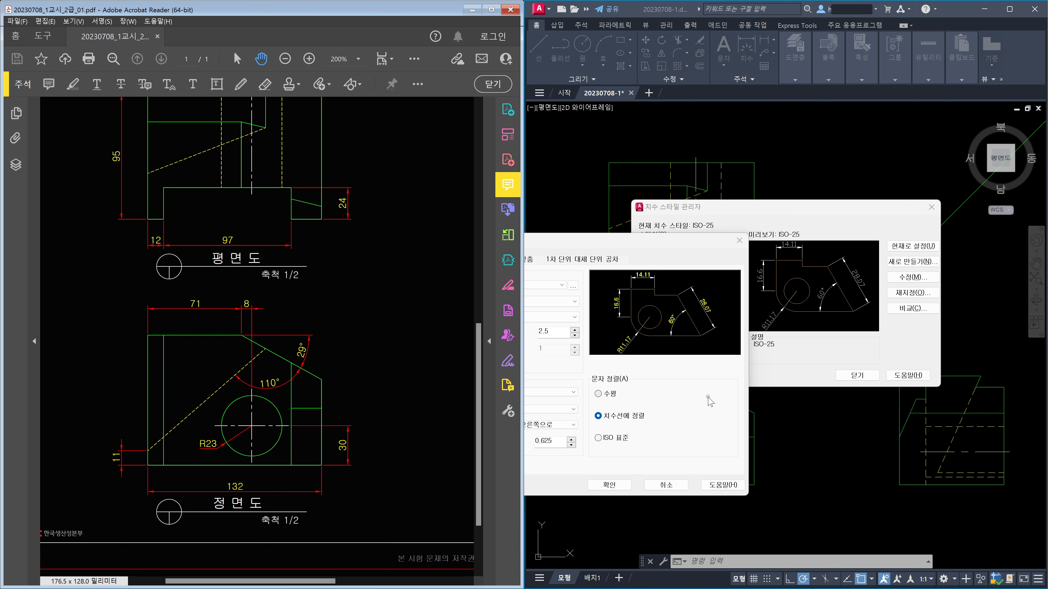
left_click_drag(609, 326, 647, 357, "ctrl")
left_click_drag(594, 409, 660, 424, "ctrl")
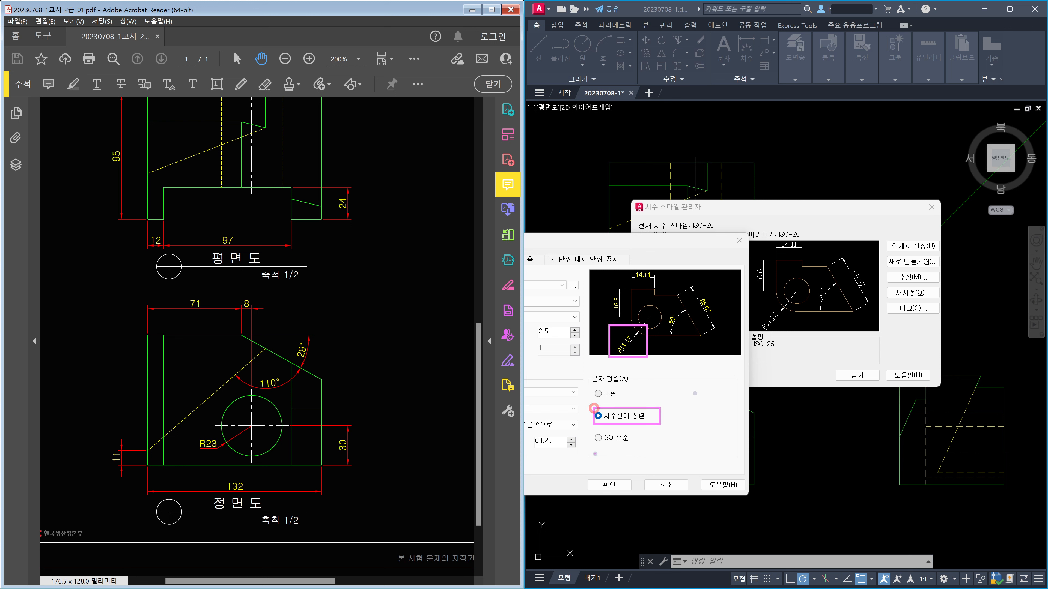
left_click_drag(590, 447, 652, 447, "shift")
right_click(680, 445)
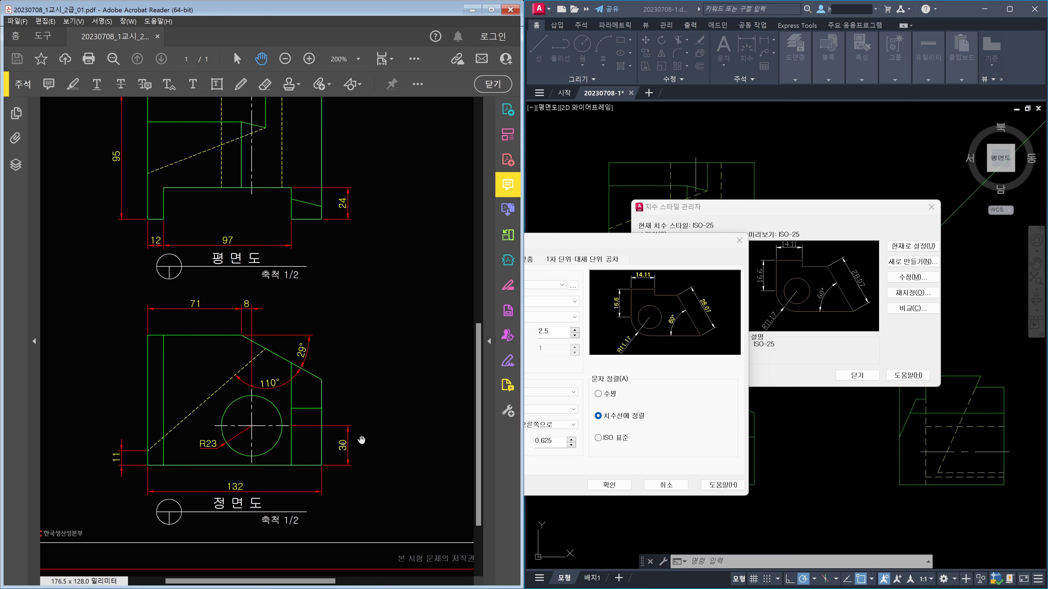
left_click(590, 440)
left_click(598, 438)
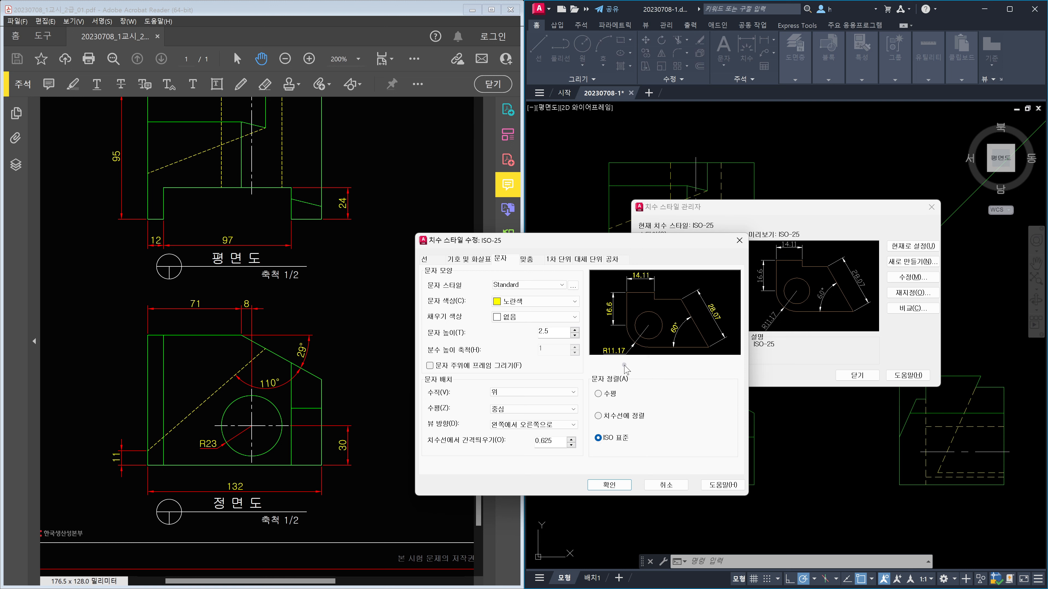
left_click_drag(594, 335, 648, 367)
key("Escape")
left_click(529, 261)
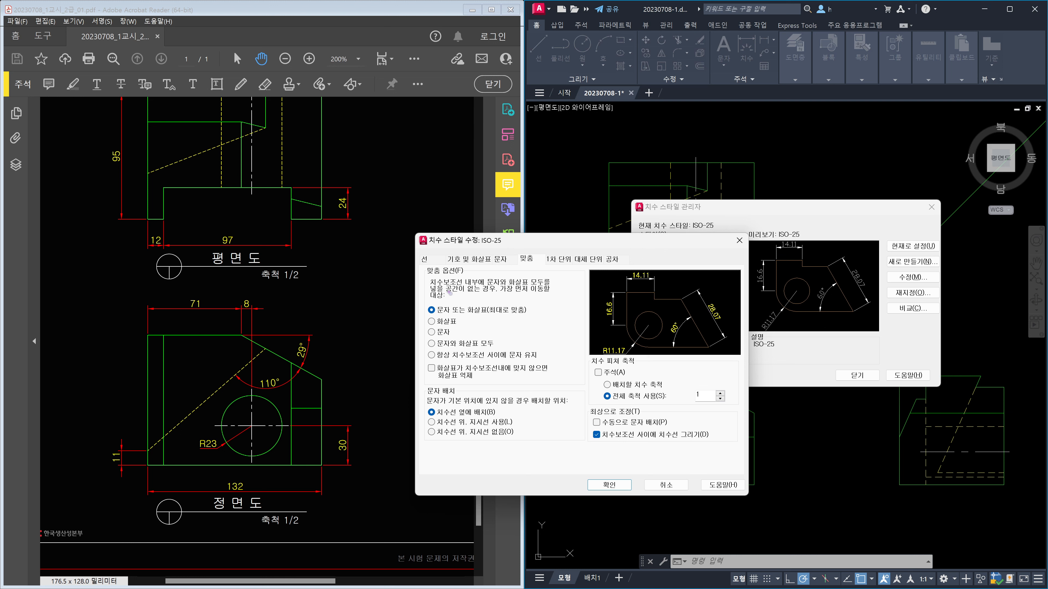
mouse_move(424, 263)
left_mouse_down()
mouse_move(448, 313)
mouse_move(564, 373)
mouse_move(564, 385)
left_mouse_up()
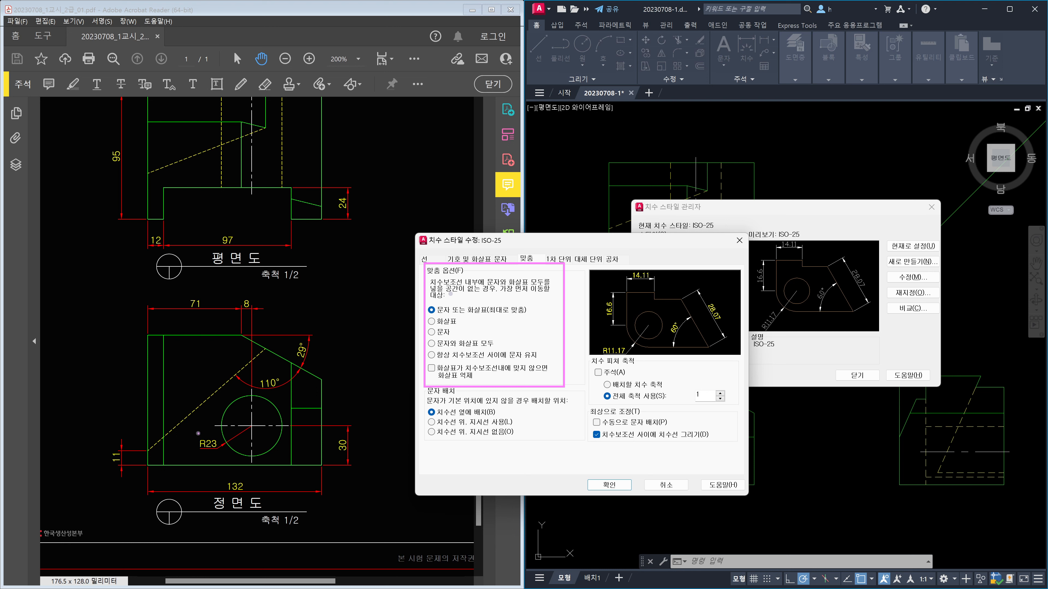
mouse_move(190, 436)
left_mouse_down()
mouse_move(235, 459)
mouse_move(228, 466)
mouse_move(239, 462)
left_mouse_up()
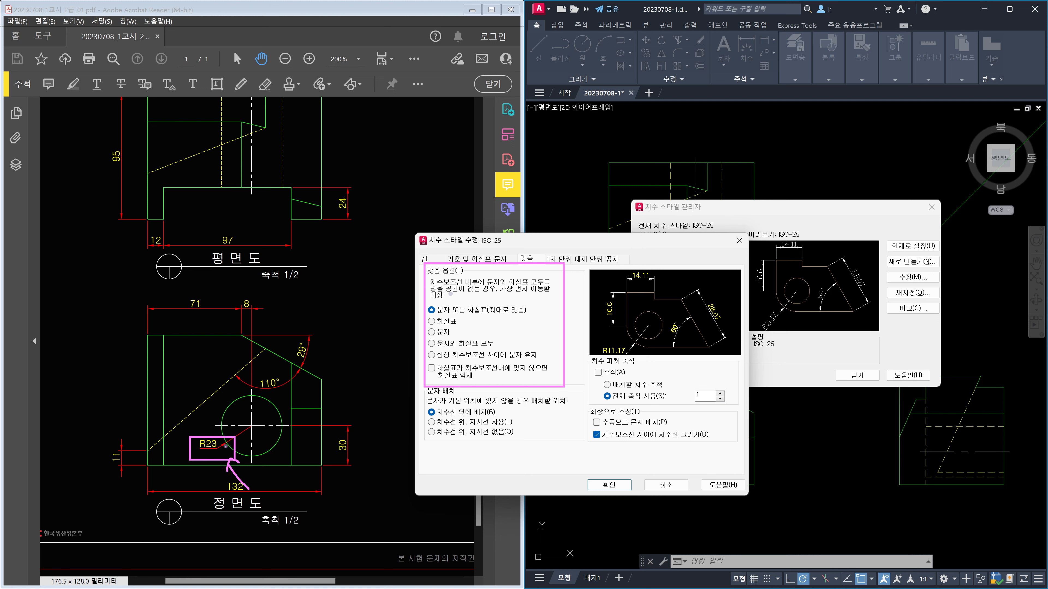
mouse_move(225, 442)
left_mouse_down()
mouse_move(190, 446)
mouse_move(216, 447)
mouse_move(203, 449)
left_mouse_up()
mouse_move(490, 374)
left_mouse_down()
mouse_move(425, 326)
mouse_move(504, 357)
left_mouse_up()
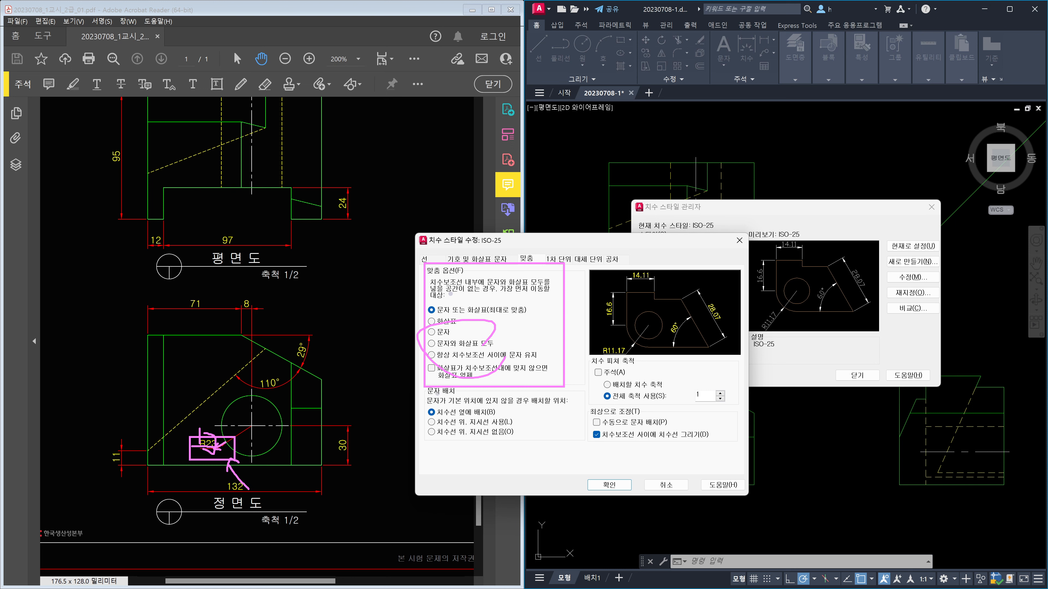
mouse_move(289, 409)
left_mouse_down()
mouse_move(312, 433)
mouse_move(286, 440)
left_mouse_up()
left_click_drag(180, 411, 198, 435)
left_click_drag(284, 406, 313, 433)
left_click_drag(311, 394, 271, 445)
left_click_drag(286, 410, 307, 430)
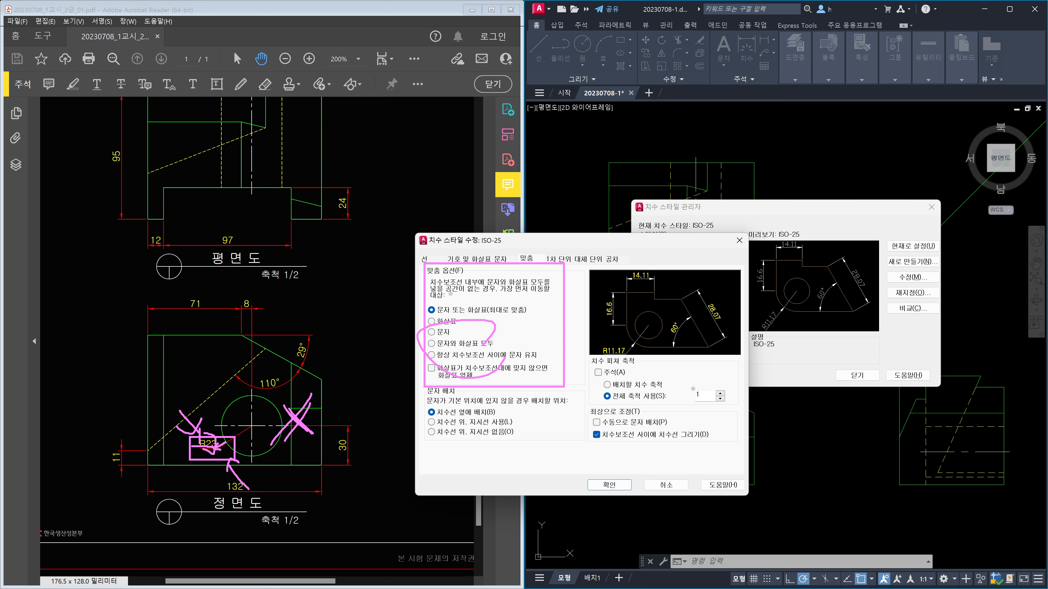
mouse_move(684, 386)
left_mouse_down()
mouse_move(685, 406)
mouse_move(730, 407)
mouse_move(730, 387)
mouse_move(742, 388)
left_mouse_up()
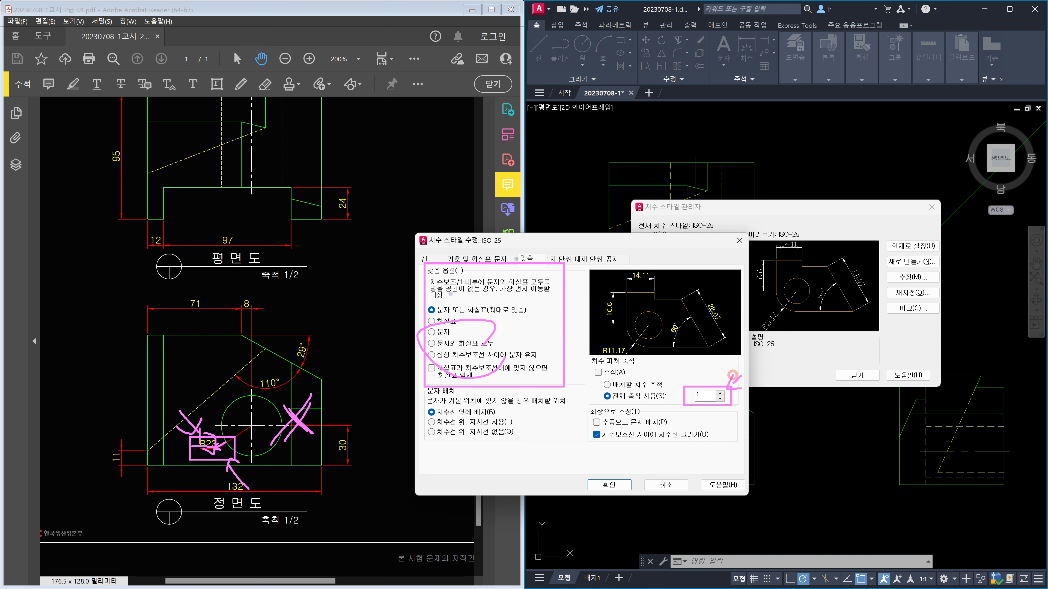
mouse_move(517, 242)
left_mouse_down()
mouse_move(502, 248)
mouse_move(558, 240)
left_mouse_up()
mouse_move(751, 365)
left_mouse_down()
mouse_move(730, 383)
mouse_move(751, 389)
left_mouse_up()
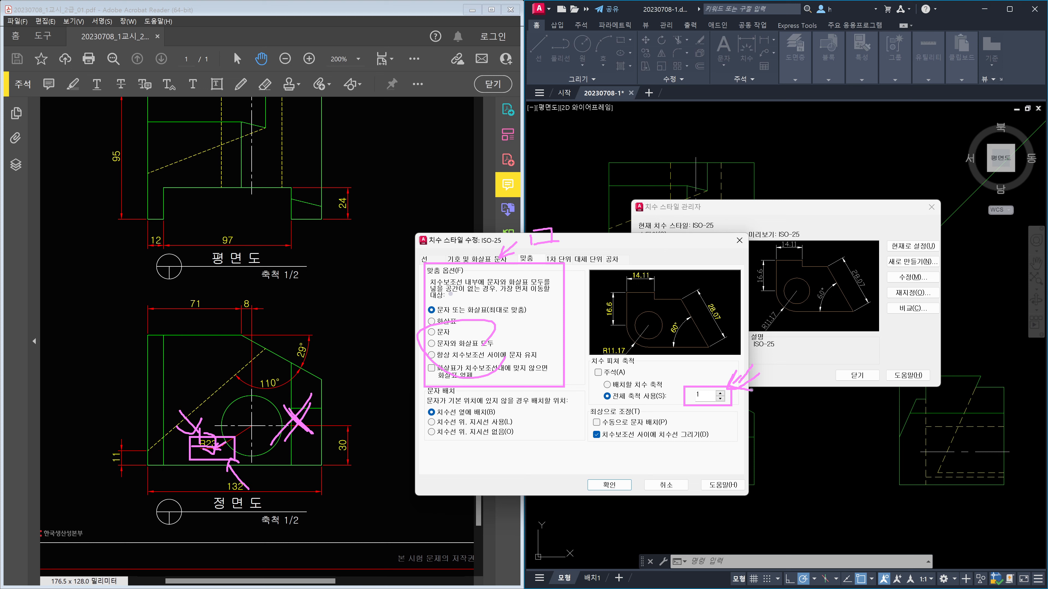
mouse_move(682, 296)
left_mouse_down()
mouse_move(698, 287)
mouse_move(688, 314)
mouse_move(726, 289)
mouse_move(704, 324)
left_mouse_up()
mouse_move(731, 291)
left_mouse_down()
mouse_move(753, 308)
mouse_move(766, 285)
left_mouse_up()
left_click_drag(766, 282, 761, 333)
left_click_drag(748, 333, 775, 339)
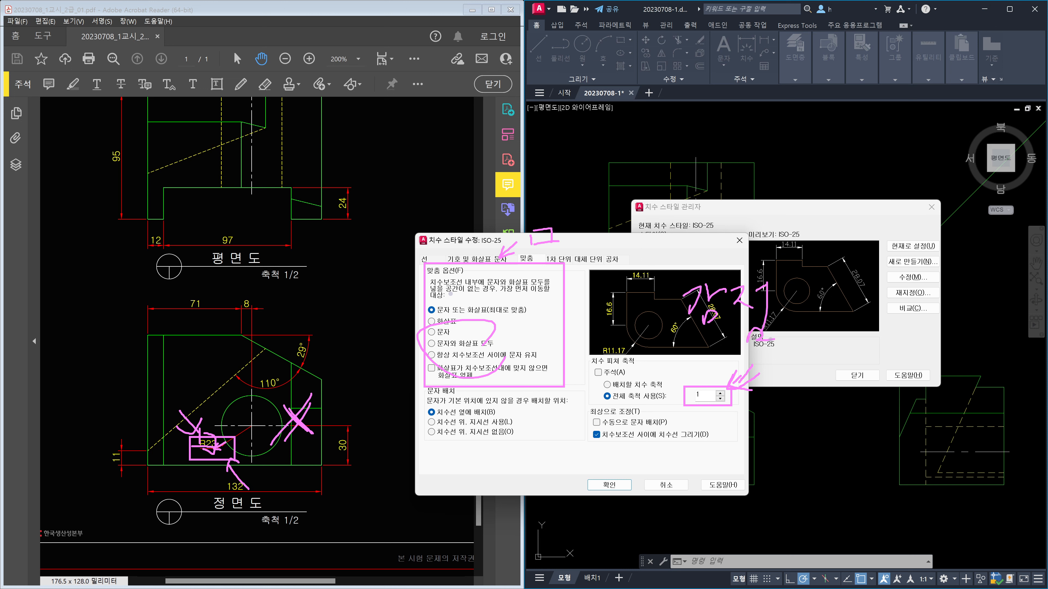
mouse_move(660, 410)
left_mouse_down()
mouse_move(600, 385)
mouse_move(659, 410)
left_mouse_up()
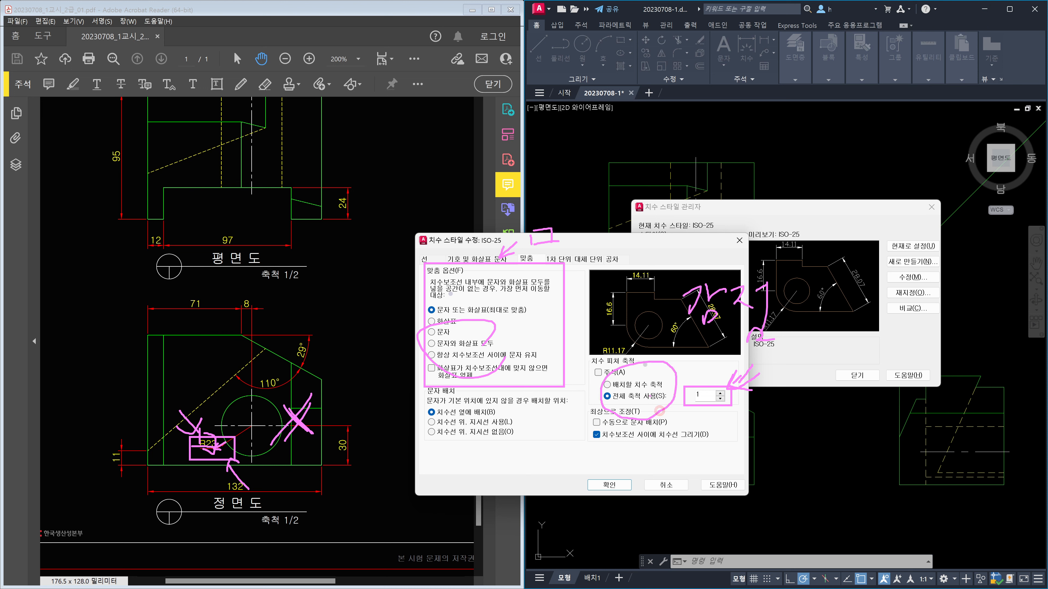
left_click_drag(624, 210, 646, 257)
mouse_move(619, 269)
left_mouse_down()
mouse_move(642, 274)
mouse_move(645, 292)
mouse_move(659, 282)
left_mouse_up()
mouse_move(654, 236)
left_mouse_down()
mouse_move(672, 235)
mouse_move(672, 251)
left_mouse_up()
mouse_move(677, 237)
left_mouse_down()
mouse_move(698, 251)
mouse_move(689, 263)
left_mouse_up()
left_click_drag(679, 269, 704, 277)
left_click_drag(760, 367, 731, 385)
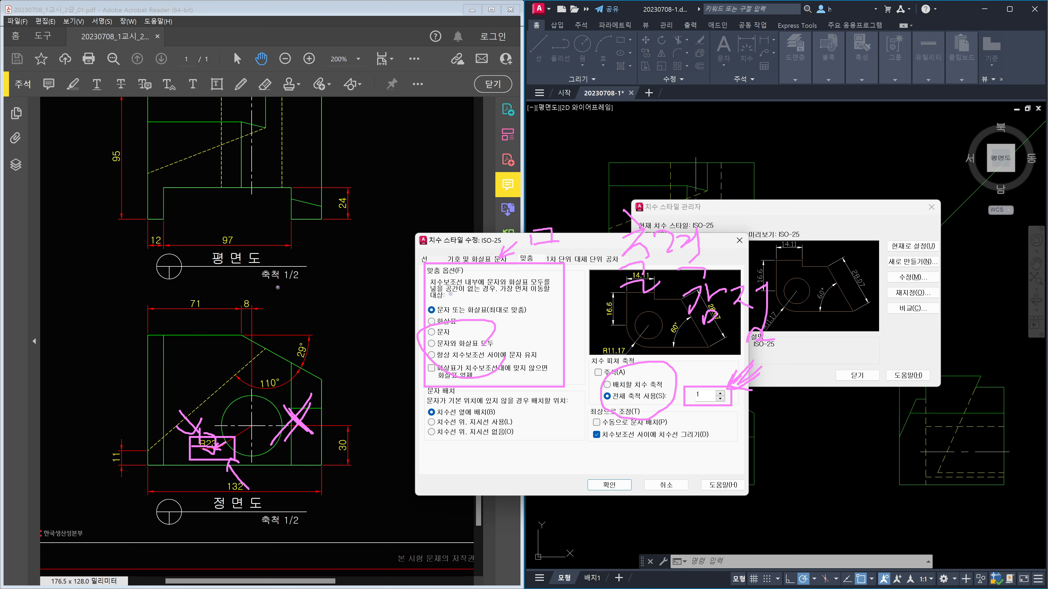
mouse_move(256, 268)
left_mouse_down()
mouse_move(258, 282)
mouse_move(320, 296)
mouse_move(317, 287)
left_mouse_up()
left_click_drag(870, 310, 908, 303)
left_click_drag(884, 326, 910, 337)
mouse_move(881, 267)
left_mouse_down()
mouse_move(877, 245)
mouse_move(883, 276)
left_mouse_up()
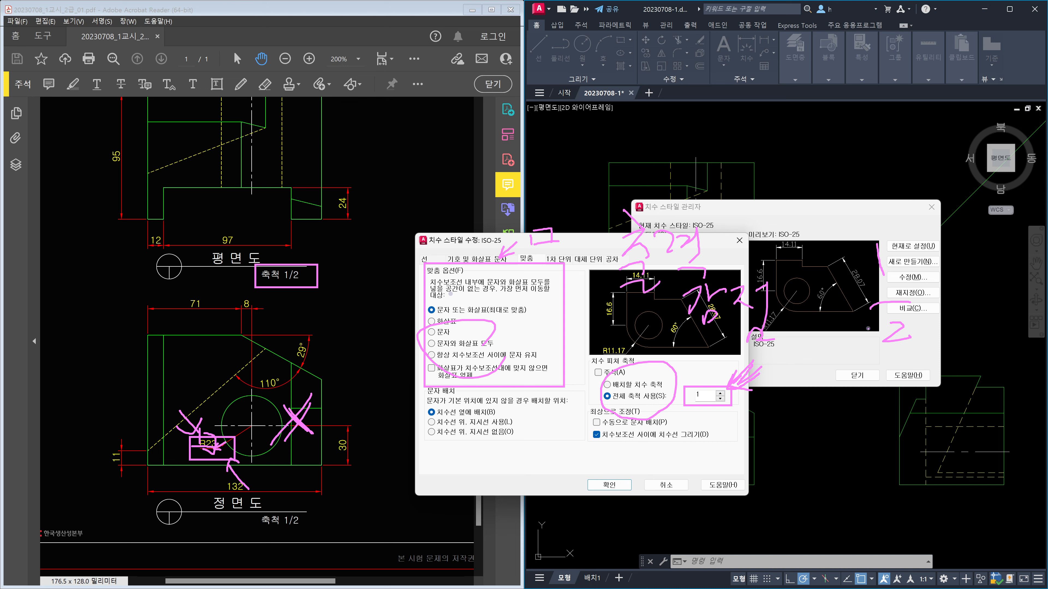
mouse_move(924, 288)
left_mouse_down()
mouse_move(941, 308)
mouse_move(944, 278)
left_mouse_up()
mouse_move(920, 353)
left_mouse_down()
mouse_move(823, 248)
mouse_move(877, 336)
left_mouse_up()
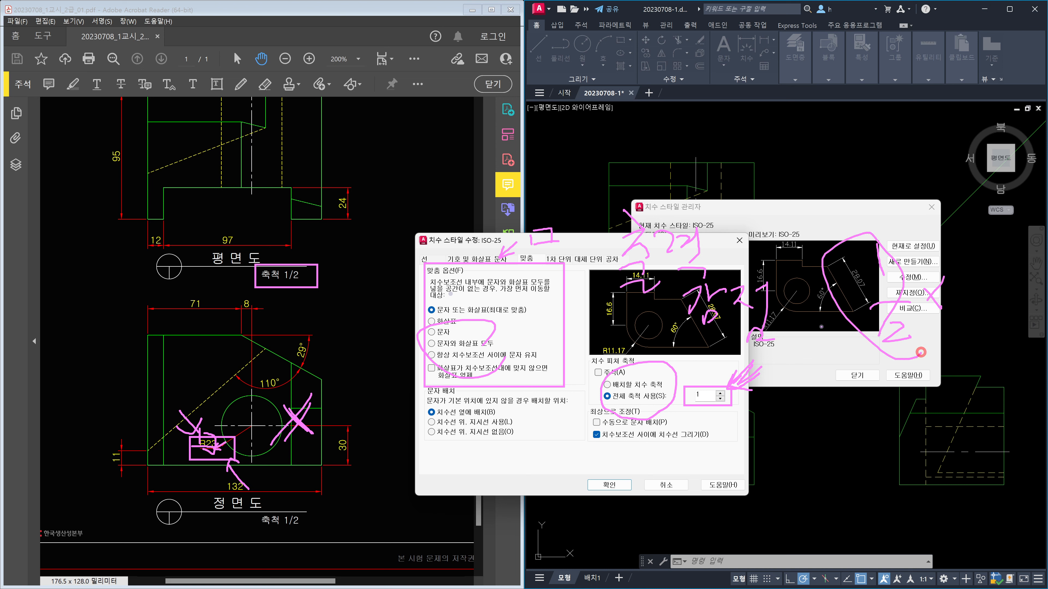
left_click_drag(818, 323, 816, 370)
left_click_drag(957, 277, 995, 292)
left_click_drag(292, 271, 306, 286)
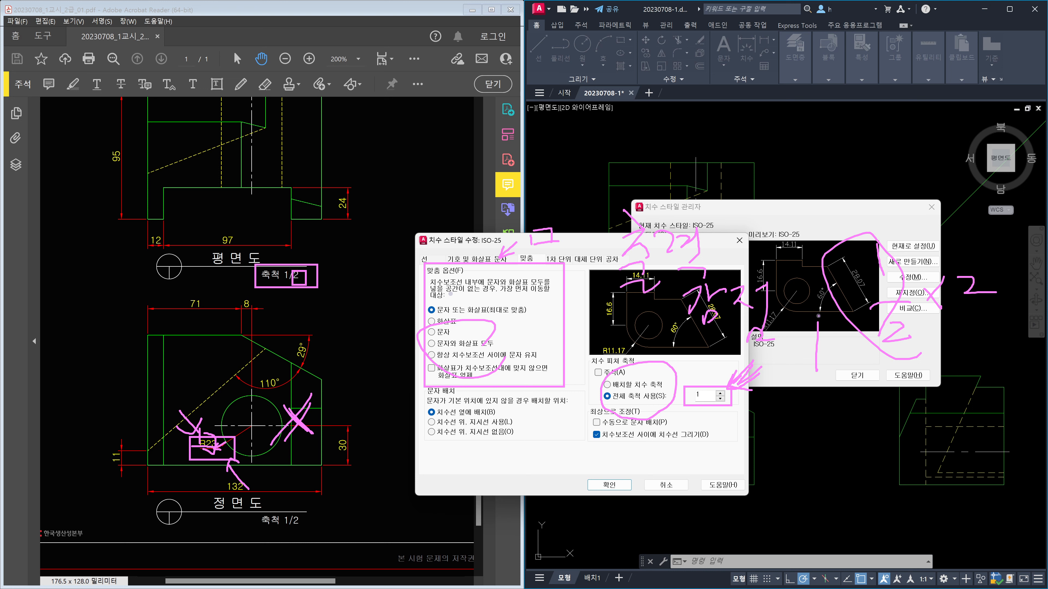
left_click_drag(818, 316, 819, 364)
mouse_move(914, 341)
left_mouse_down()
mouse_move(886, 356)
mouse_move(881, 326)
mouse_move(912, 340)
left_mouse_up()
mouse_move(1005, 299)
left_mouse_down()
mouse_move(959, 305)
mouse_move(1023, 290)
mouse_move(1015, 307)
left_mouse_up()
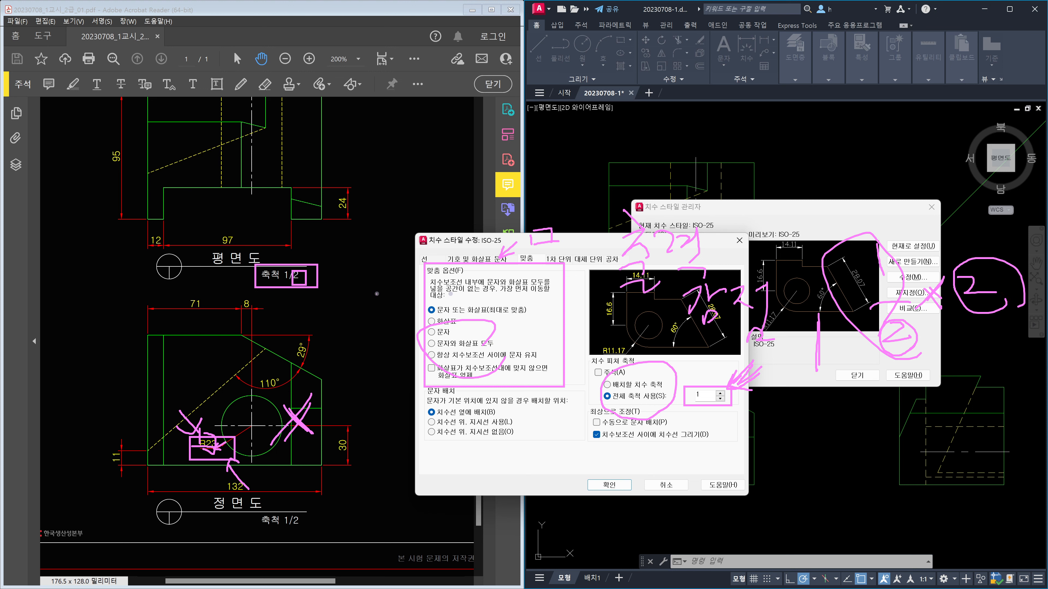
left_click_drag(314, 275, 667, 386)
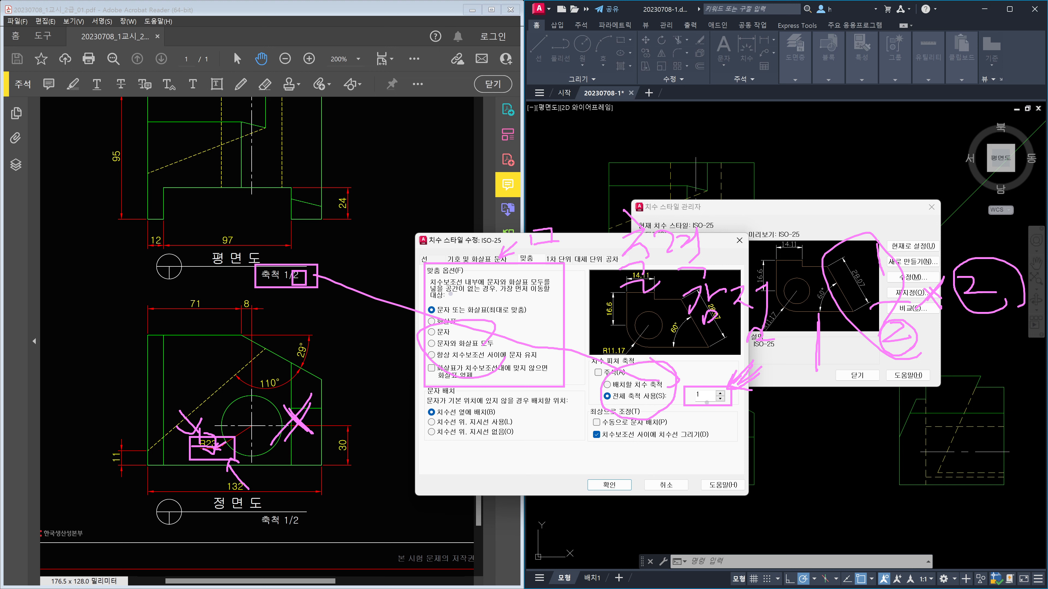
mouse_move(683, 435)
left_mouse_down()
mouse_move(678, 364)
mouse_move(708, 435)
left_mouse_up()
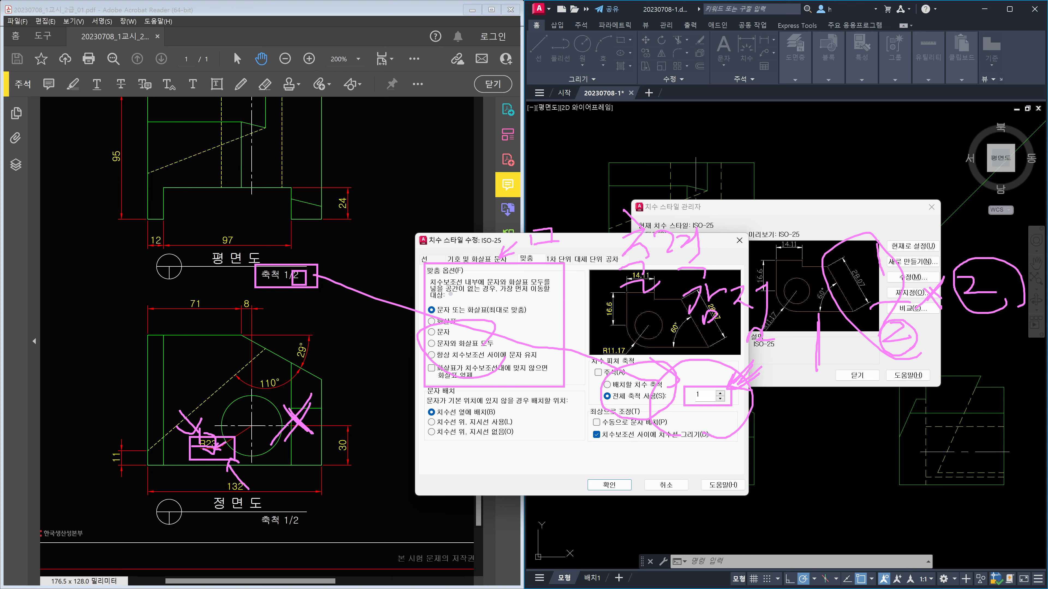
Step: Set the ISO-25 style's overall dimension scale (전체 축척 사용) to 2
key("Escape")
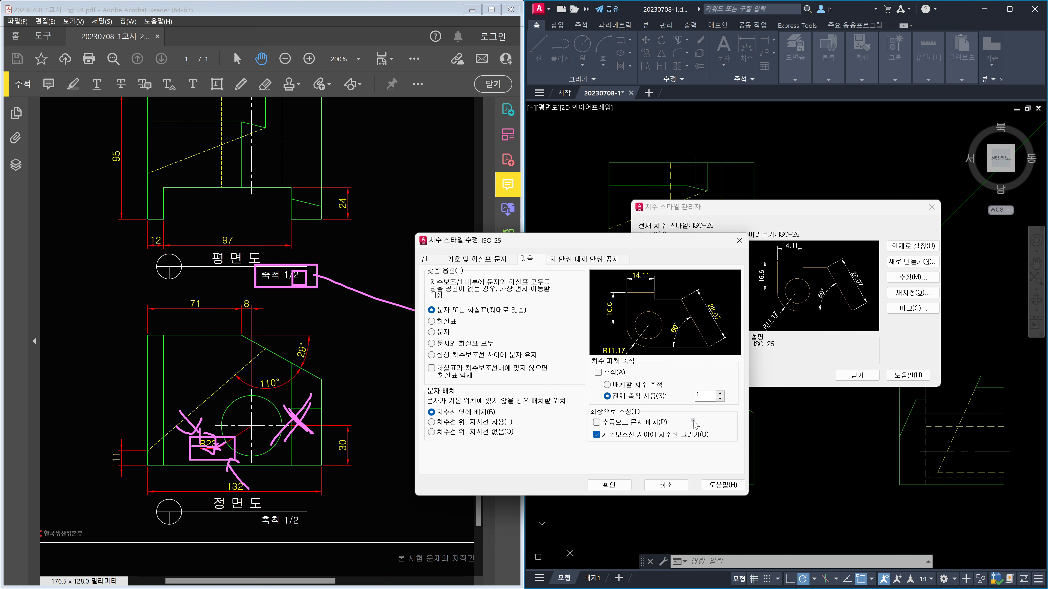
left_click(705, 395)
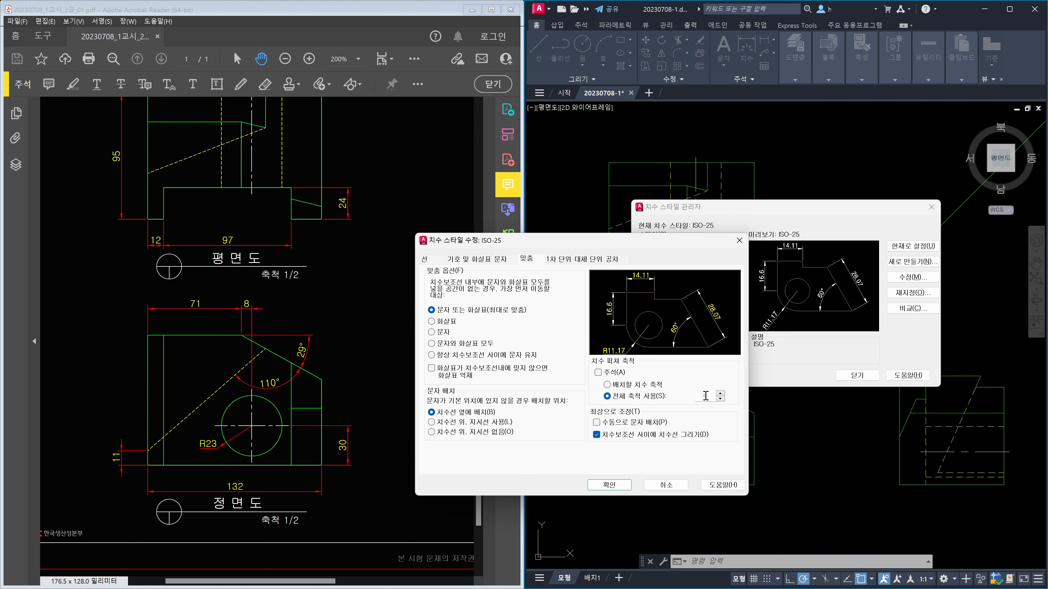
type("2")
Step: Set linear and angular precision to 0.00000000 in the primary units, suppress trailing zeros (후행) for angles, and save the dimension style
left_click(564, 260)
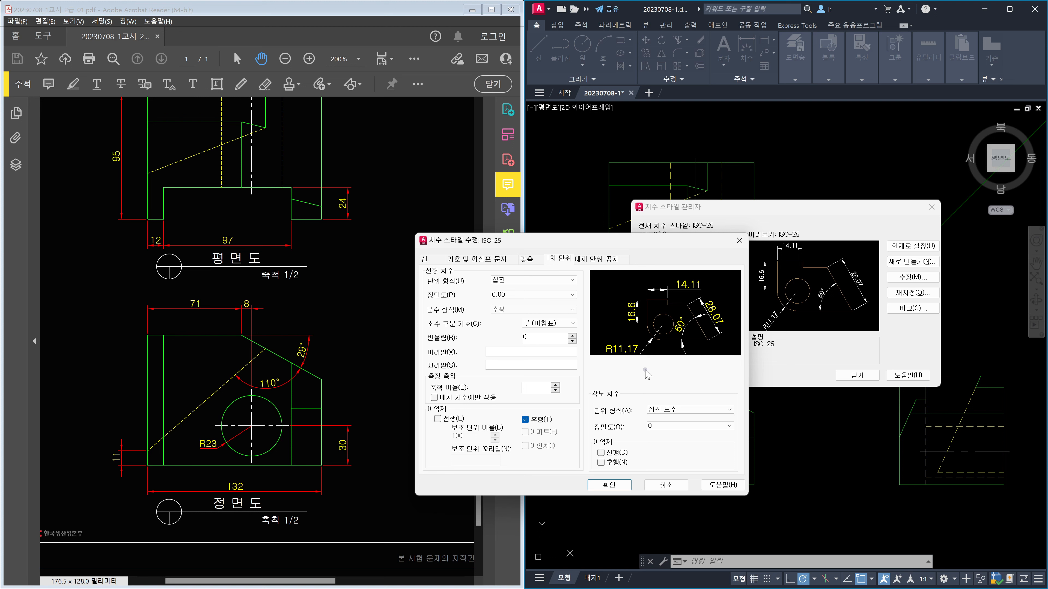
left_click(573, 294)
left_click(541, 356)
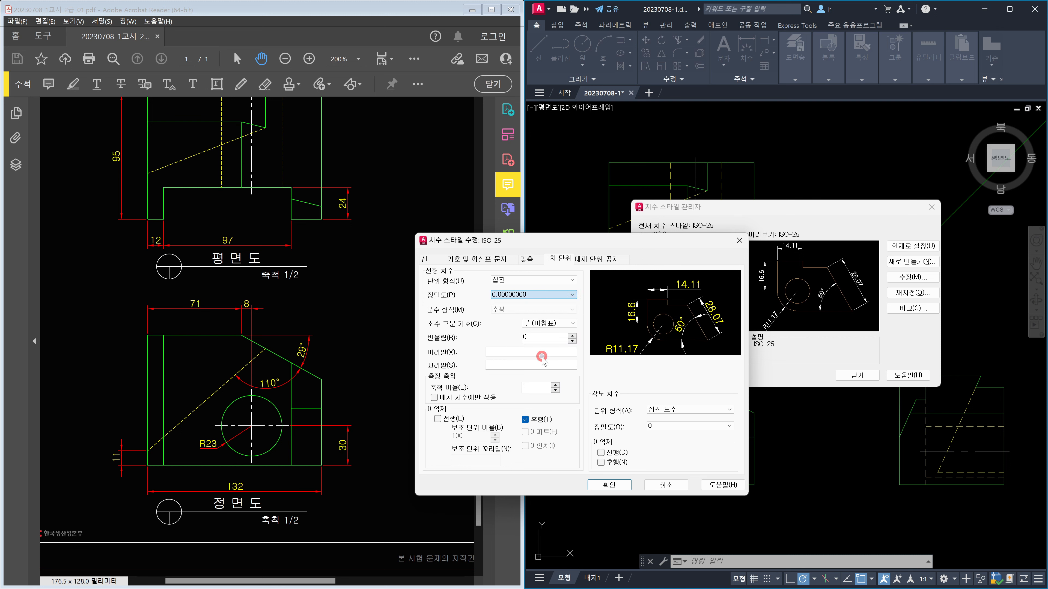
left_click(718, 429)
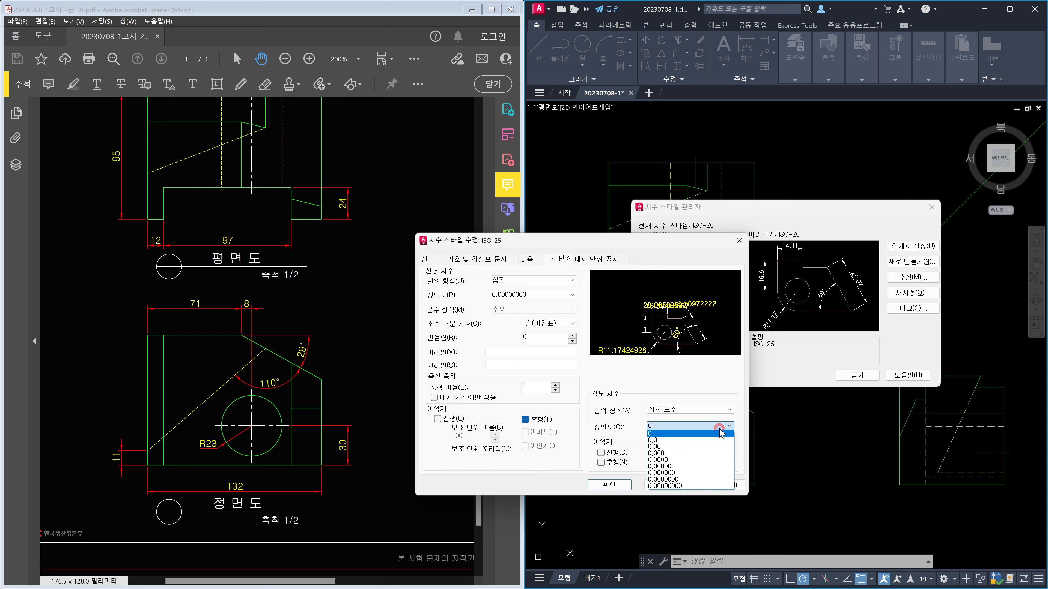
left_click(702, 486)
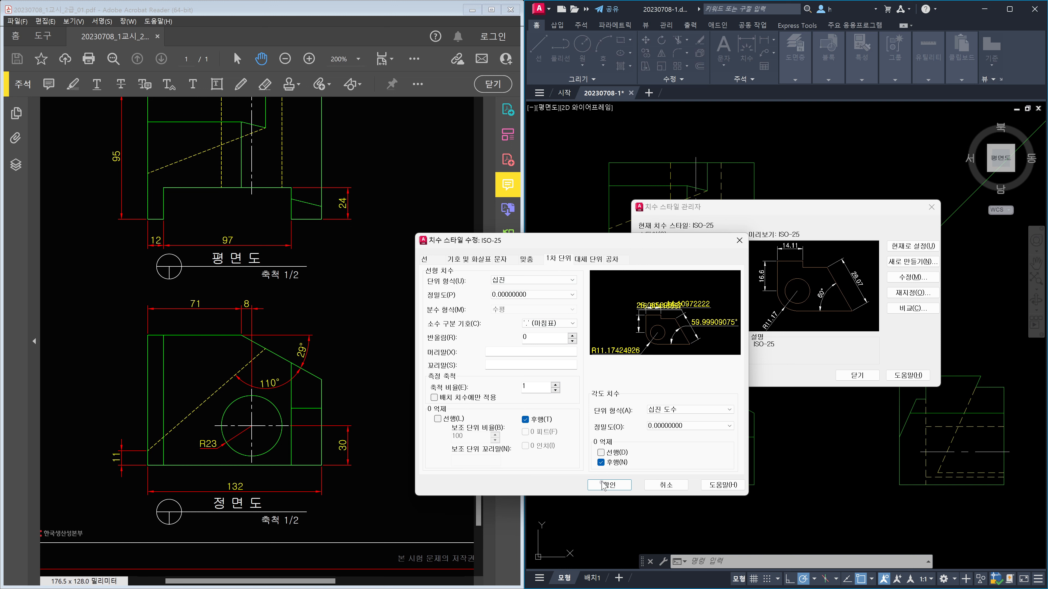
left_click(620, 486)
left_click(849, 376)
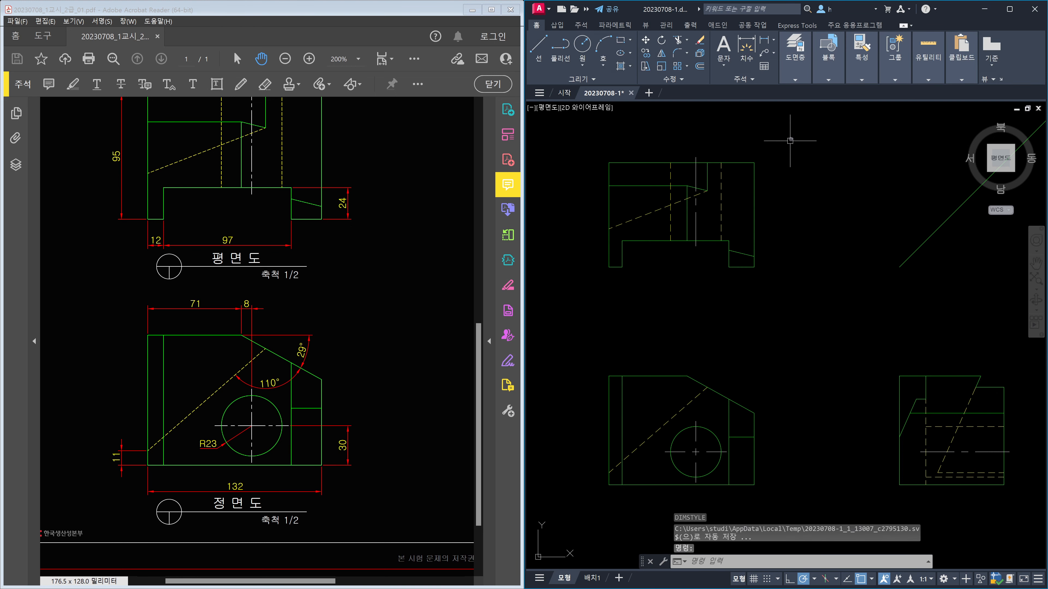
Step: Make the 치수 layer the current layer
left_click(797, 78)
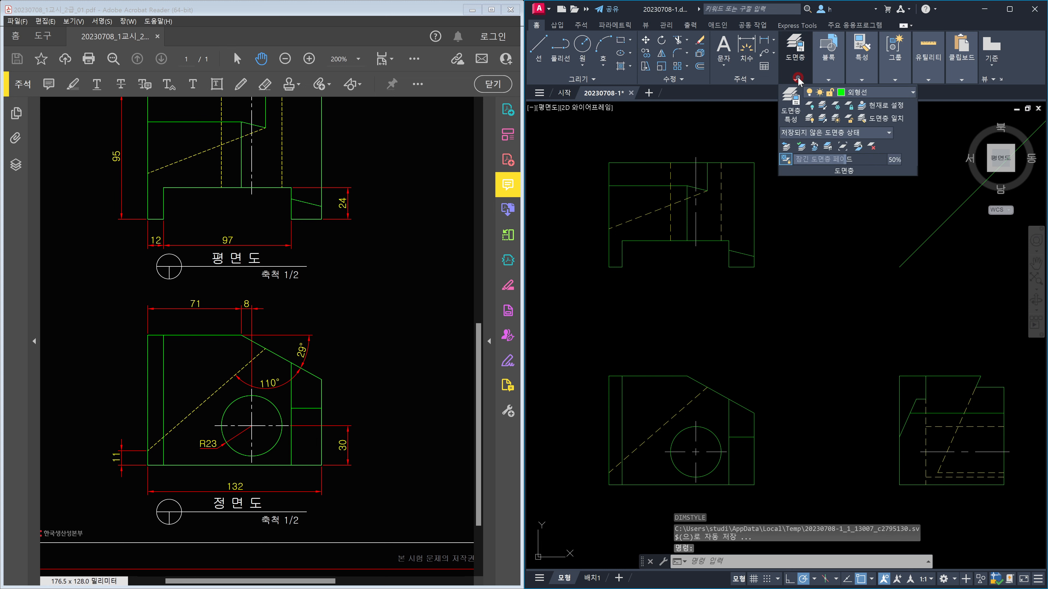
left_click(887, 91)
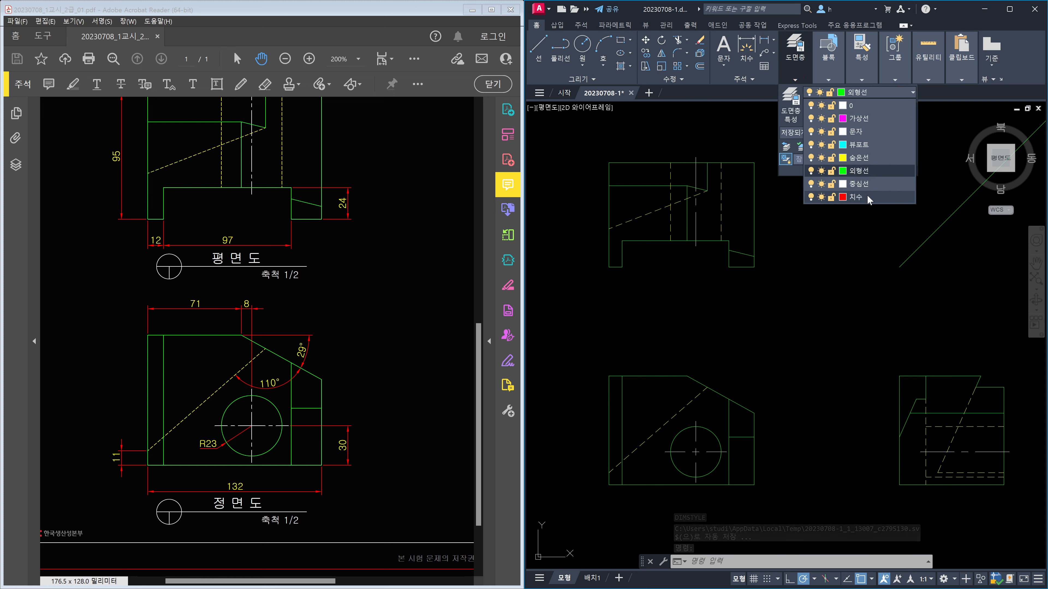
left_click(866, 197)
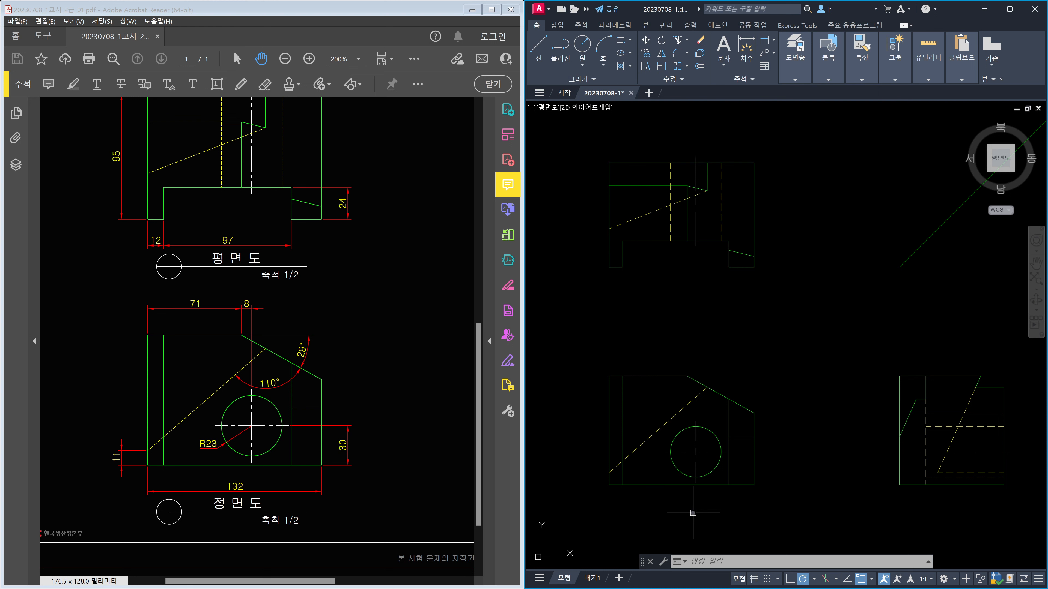
Step: Add a vertical linear dimension outside the front view's left edge, from the bottom-left corner to the lower end of the dashed diagonal
middle_click_drag(670, 504, 716, 461)
scroll(655, 450, "up", 4)
middle_click_drag(655, 450, 659, 452)
type("dli")
key("Return")
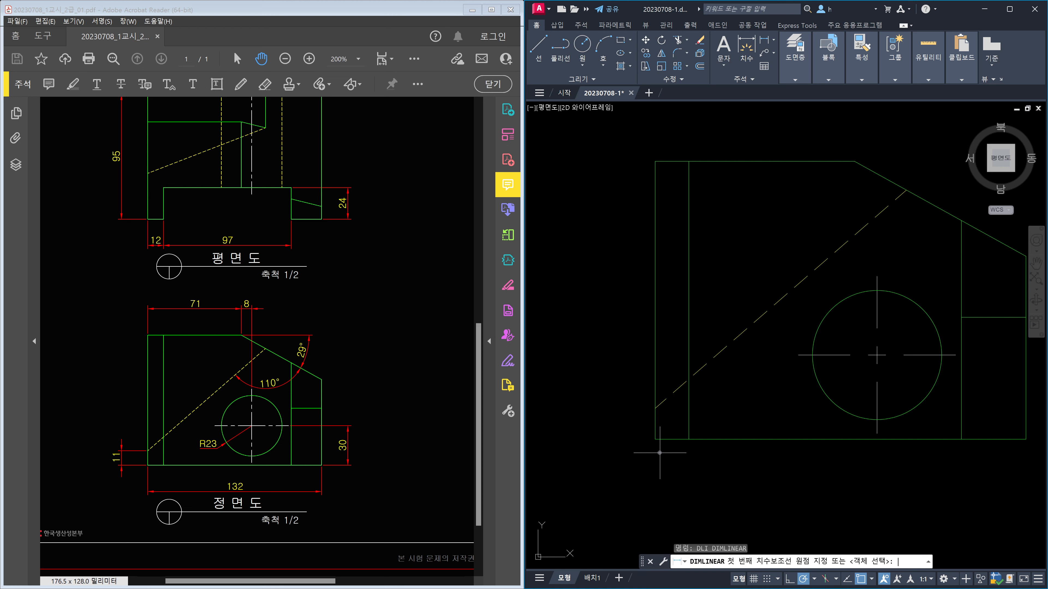
left_click(656, 438)
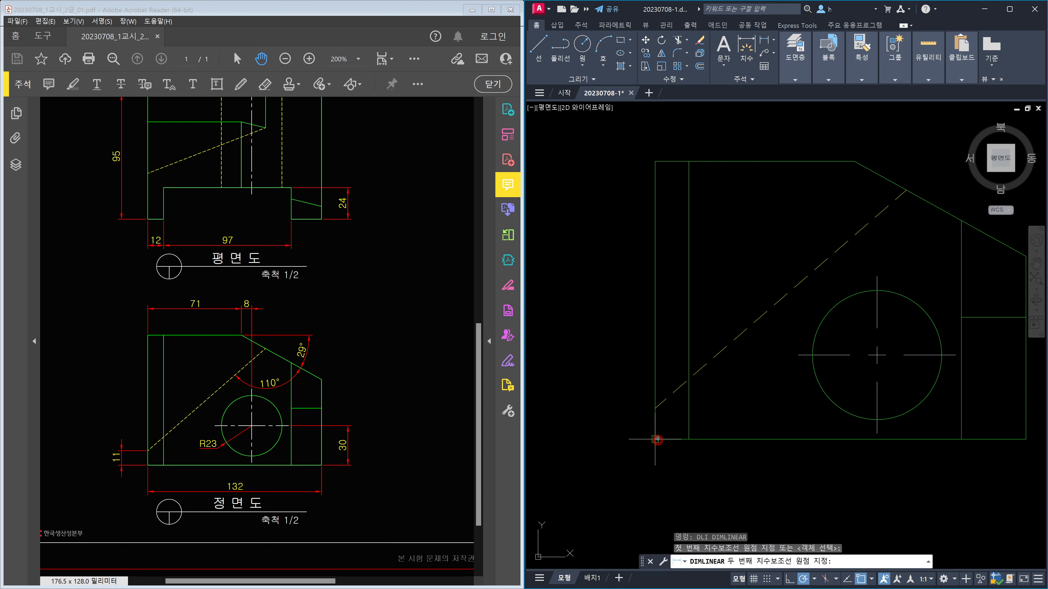
left_click(659, 407)
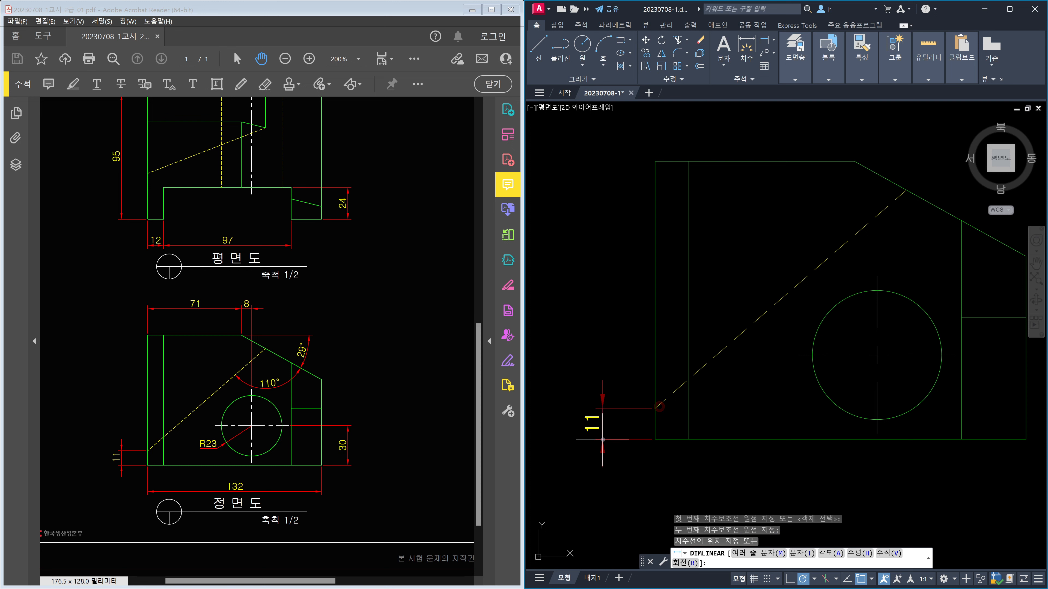
scroll(598, 455, "down", 4)
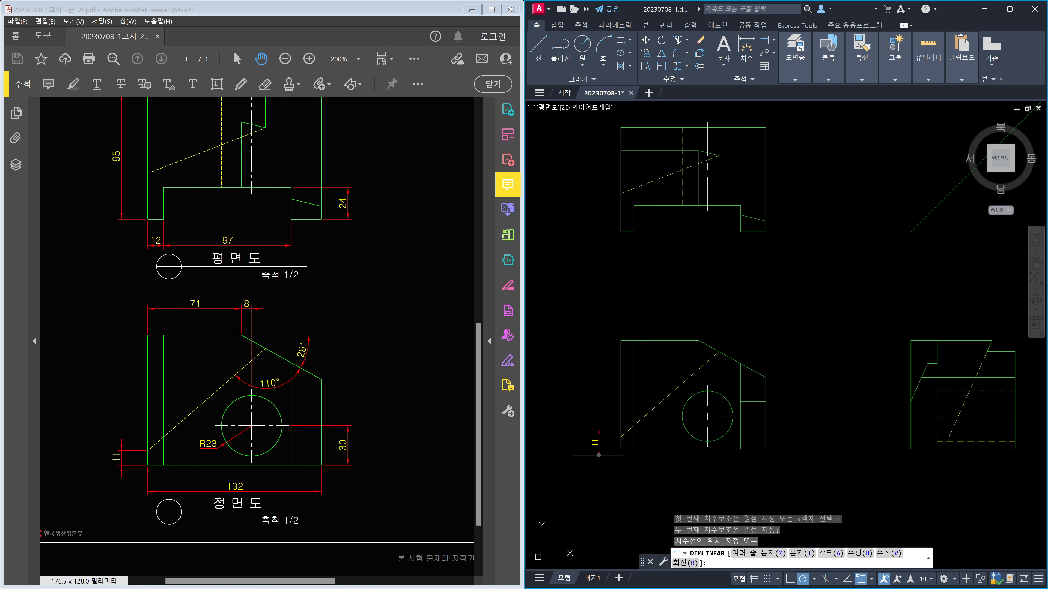
scroll(599, 466, "up", 2)
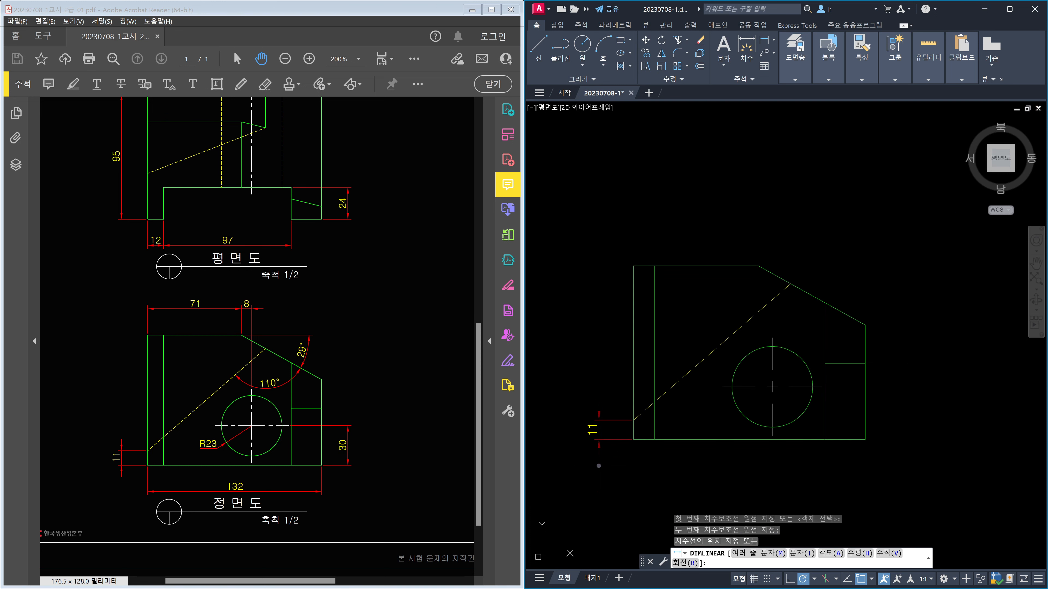
scroll(599, 466, "down", 2)
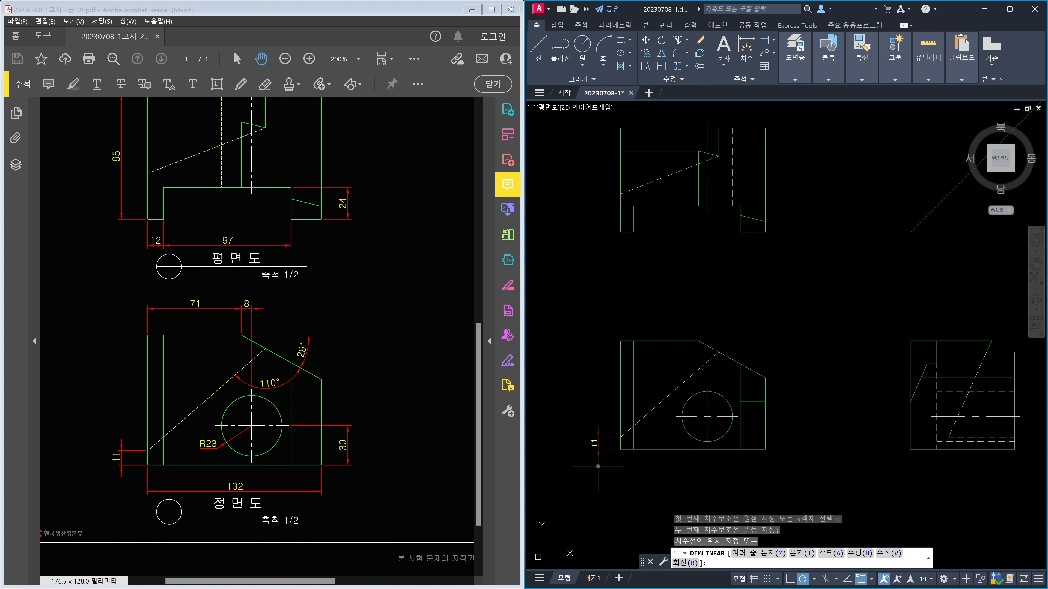
left_click(598, 466)
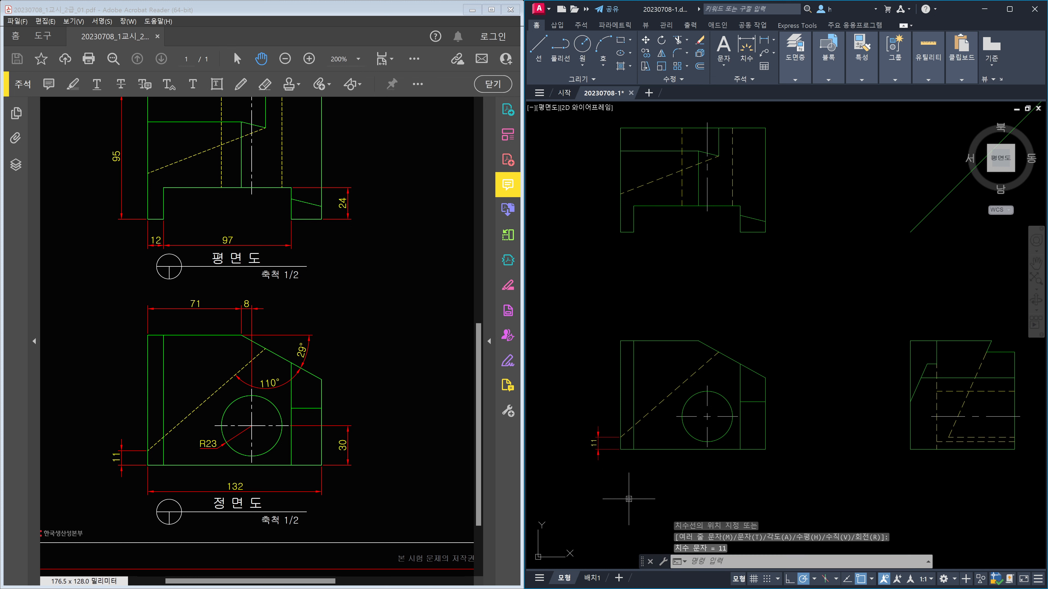
Step: Dimension the front view's overall width by selecting its bottom edge and placing the linear dimension below the view
key("Return")
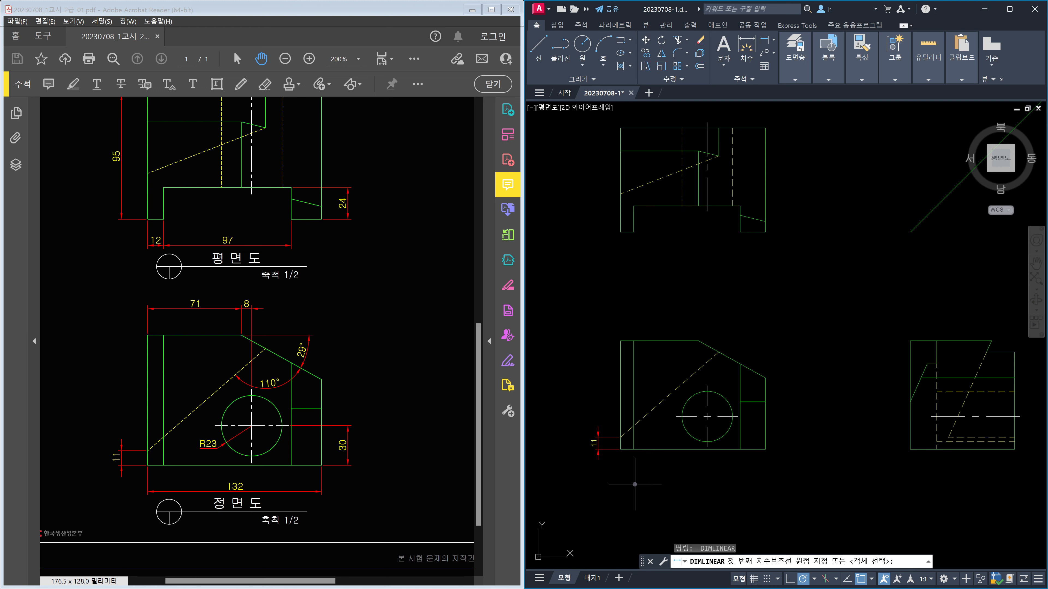
key("Return")
left_click(660, 449)
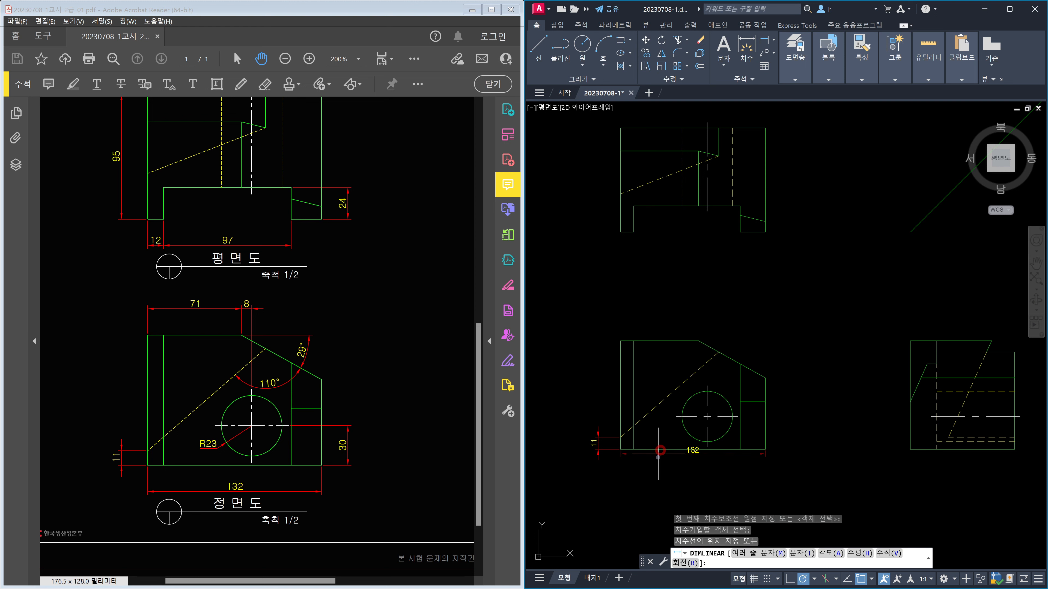
left_click(657, 471)
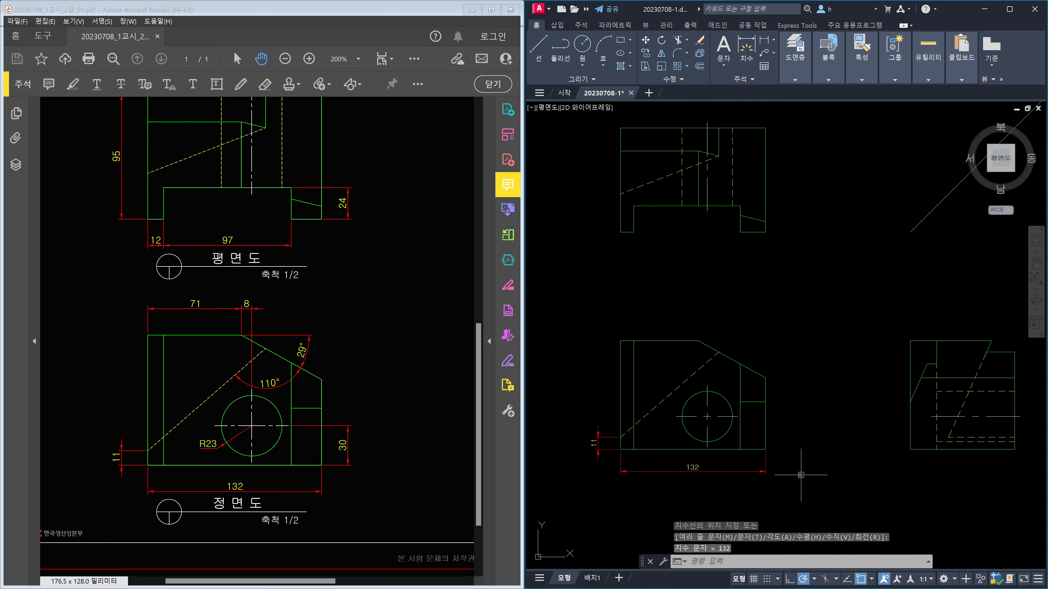
Step: With ortho mode on, dimension the front view's top edge from the left corner to the start of the slope, placed above the view
key("Return")
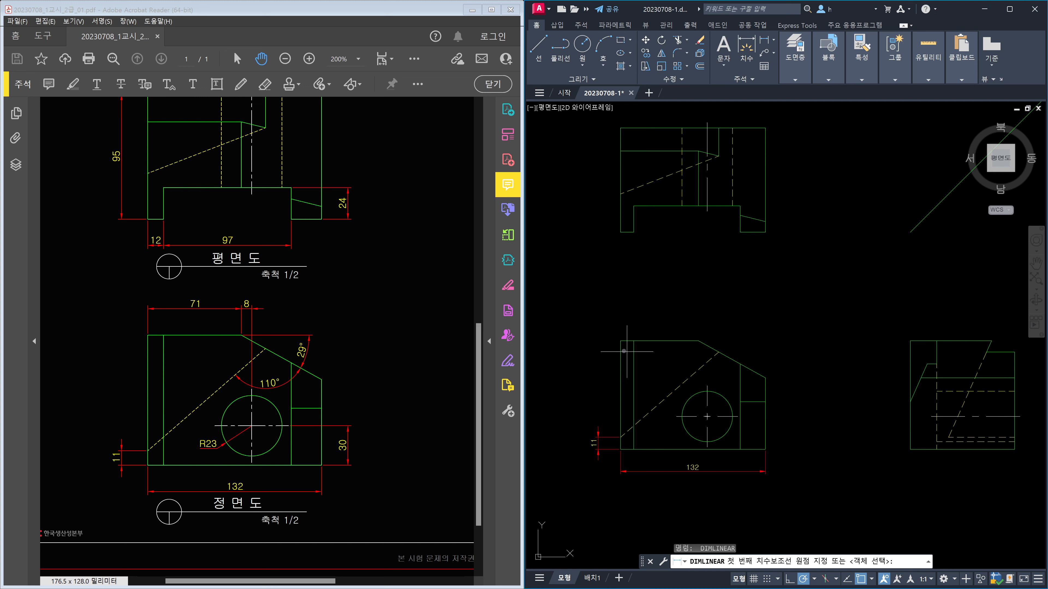
left_click(618, 342)
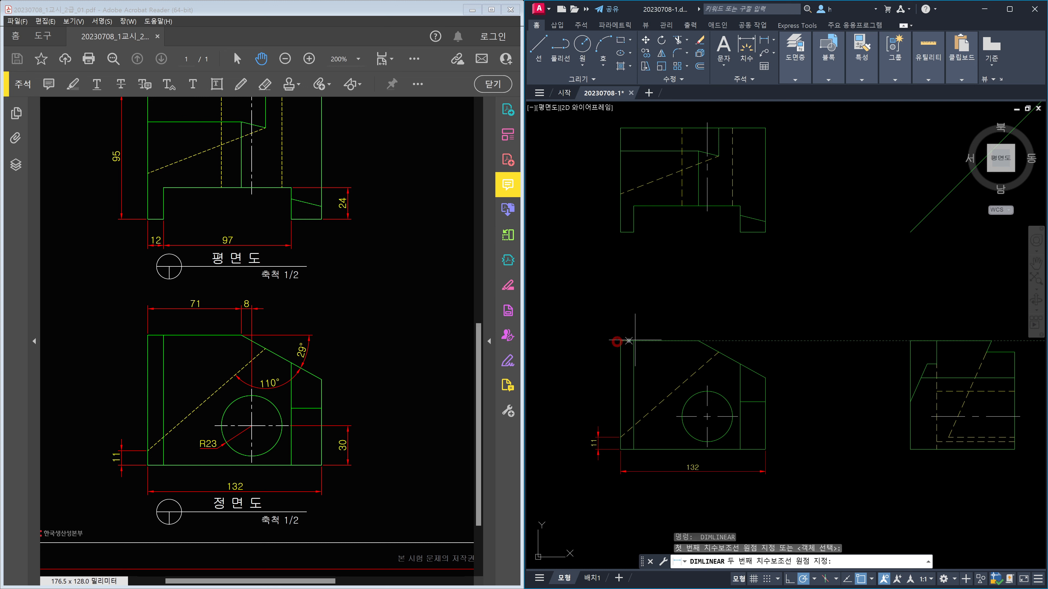
left_click(697, 341)
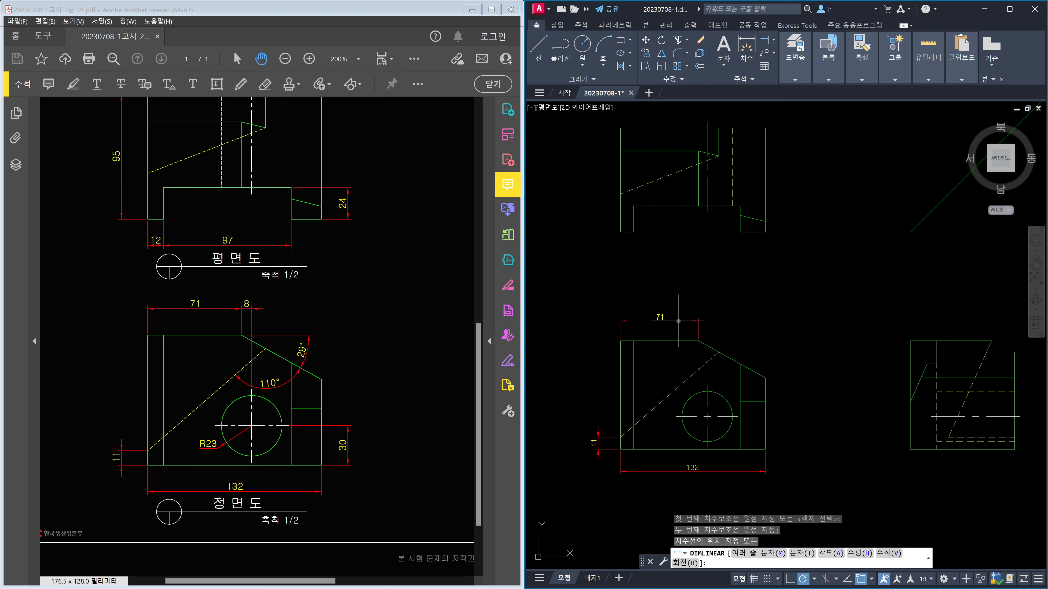
key("F8")
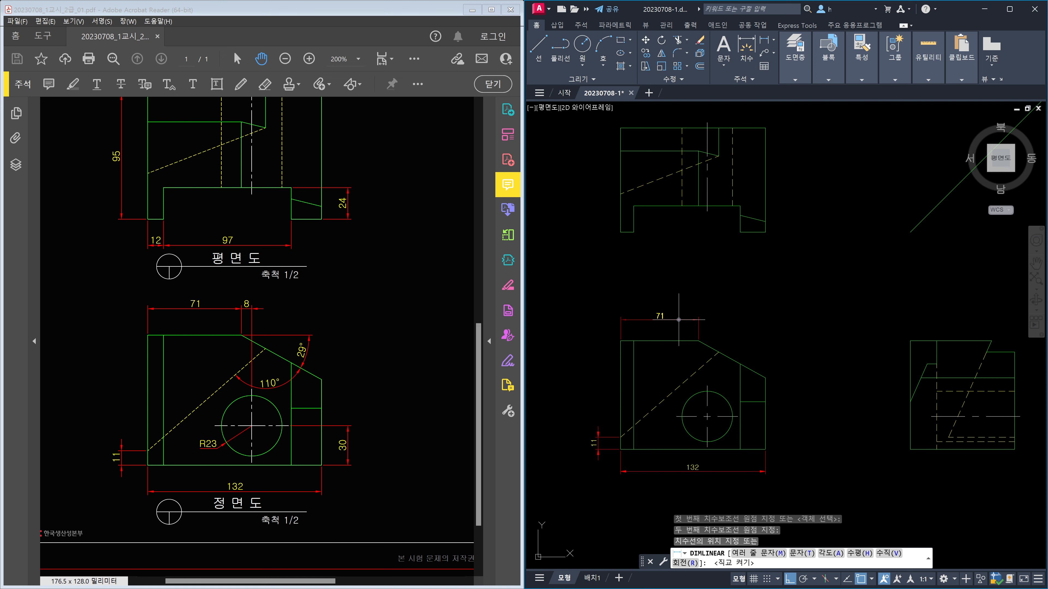
left_click(679, 319)
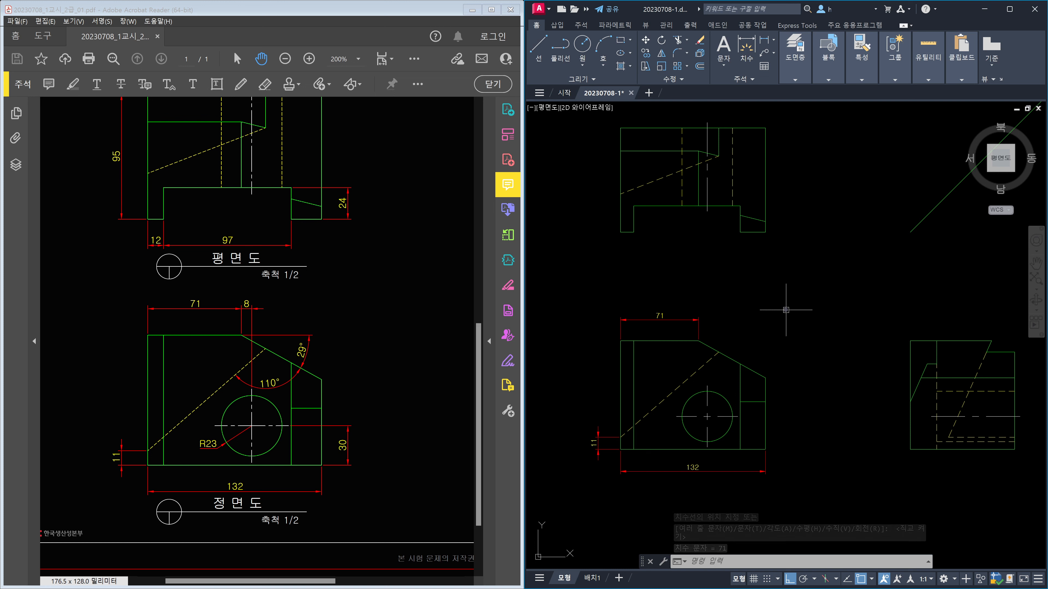
Step: Continue the top-edge dimension from the start of the slope to the circle's vertical centerline
type("dco")
key("Return")
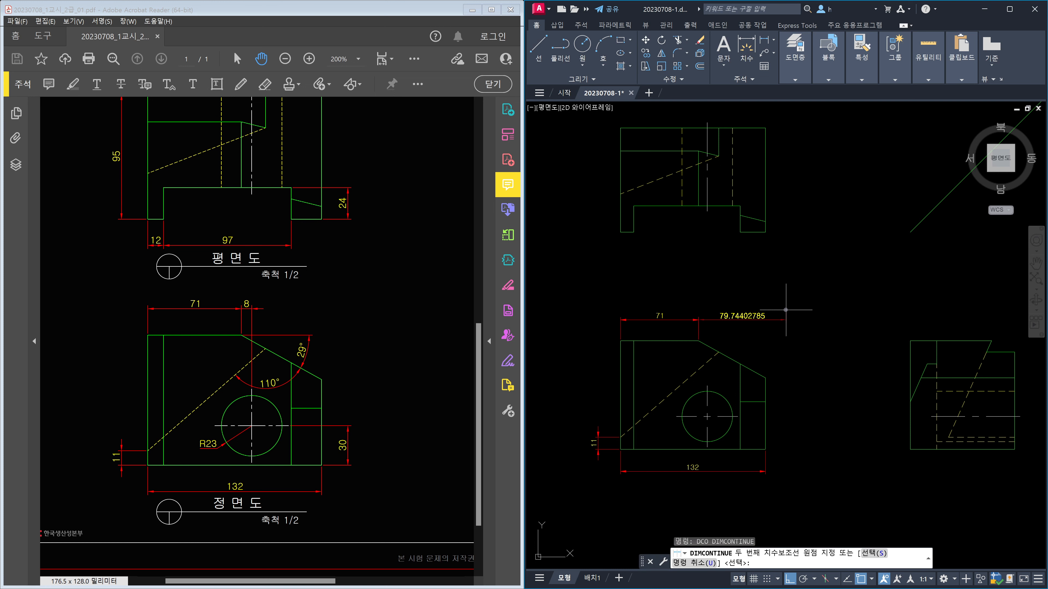
left_click(707, 385)
key("Escape")
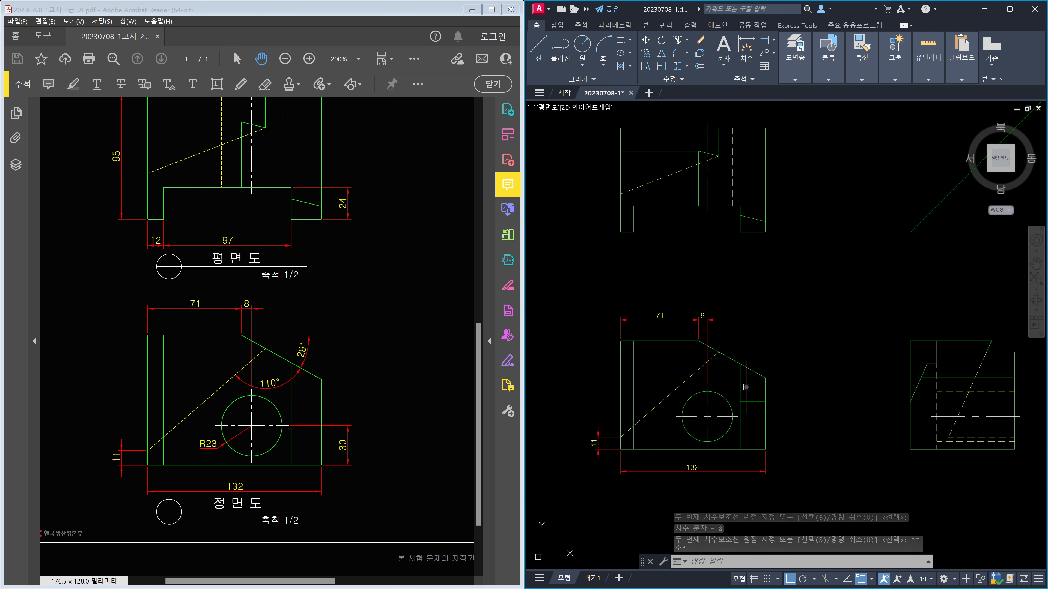
Step: Add an angular dimension between the dashed diagonal and the sloped edge, with its arc just above the circle
type("da")
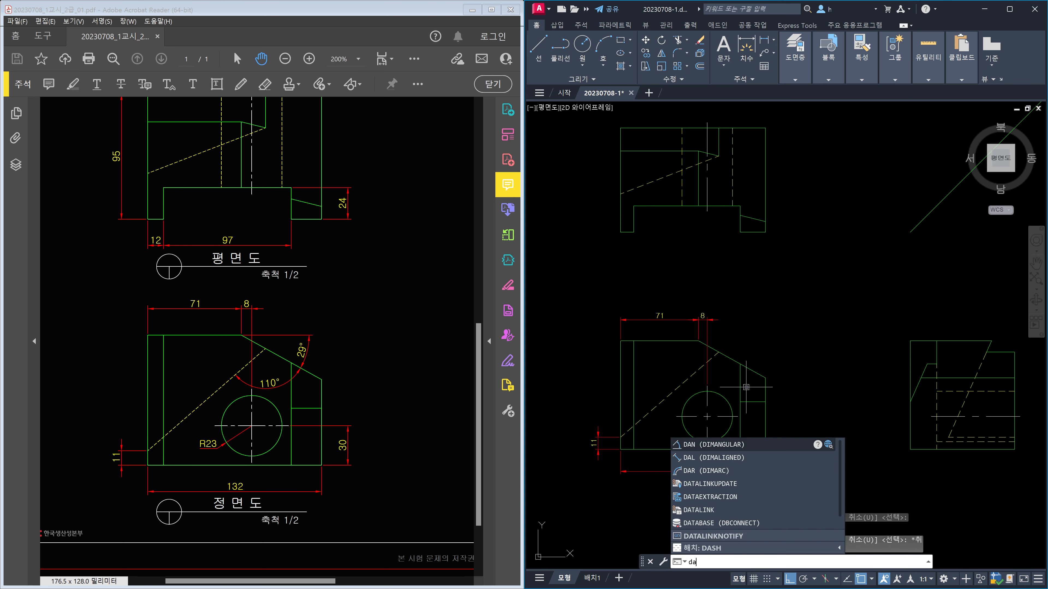
key("Return")
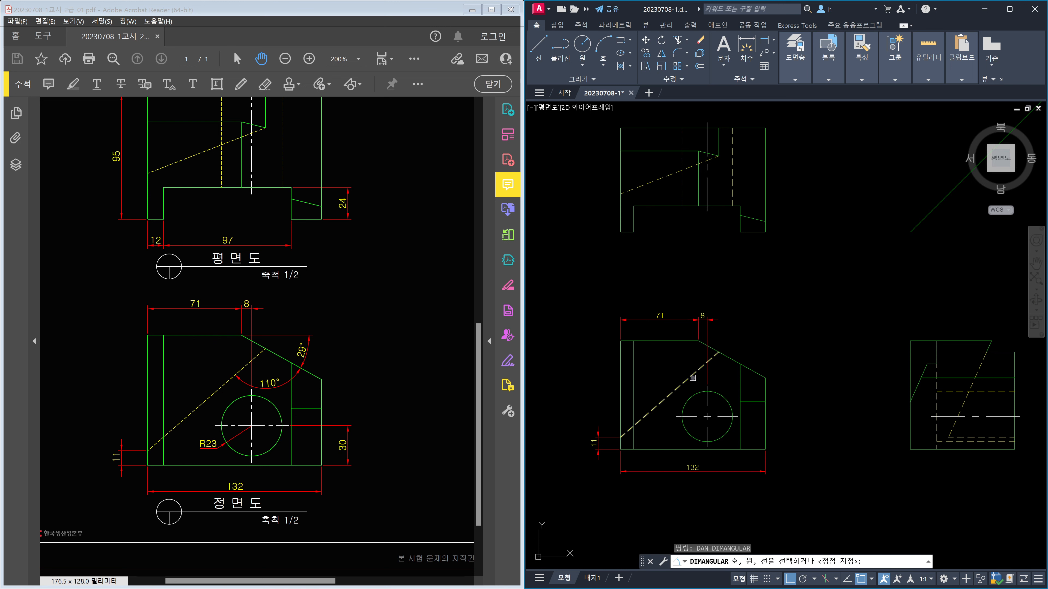
left_click(692, 377)
left_click(746, 367)
scroll(731, 374, "up", 4)
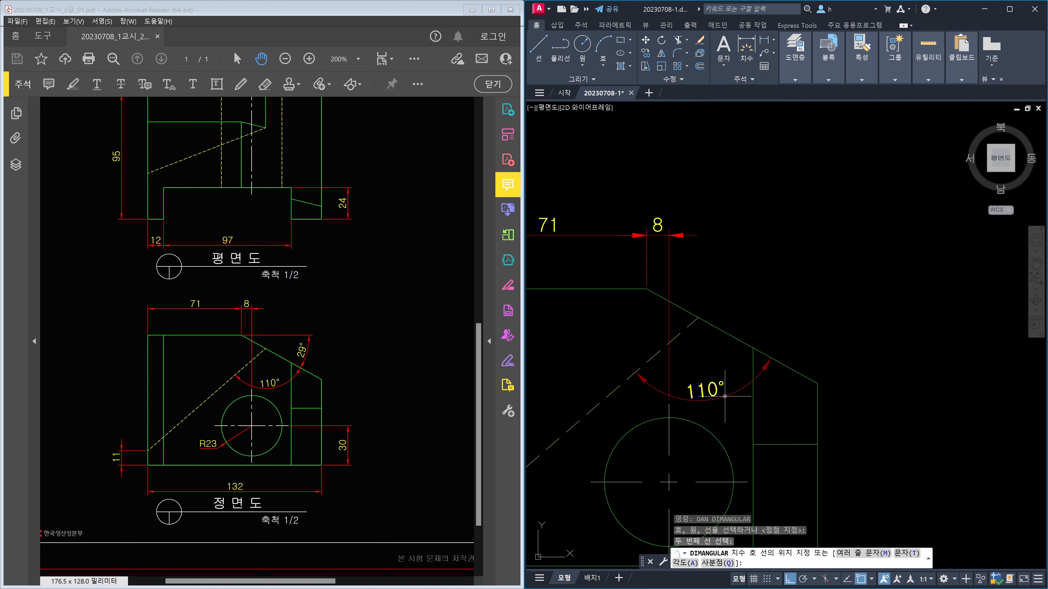
left_click(725, 396)
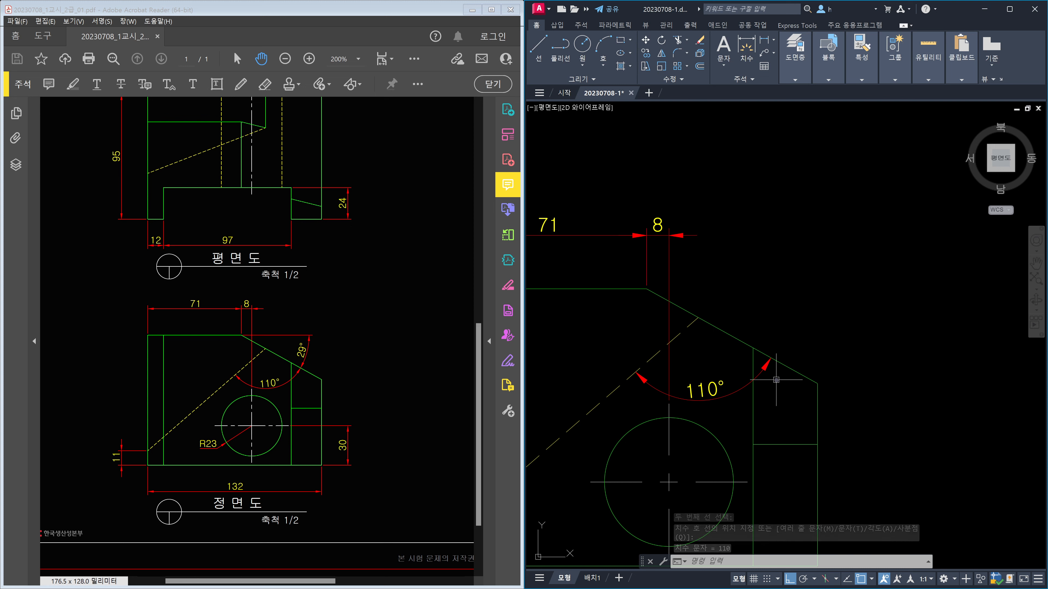
Step: Add an angular dimension between the front view's horizontal top edge and the sloped edge, placing its arc to the right of the slope
type("DAN")
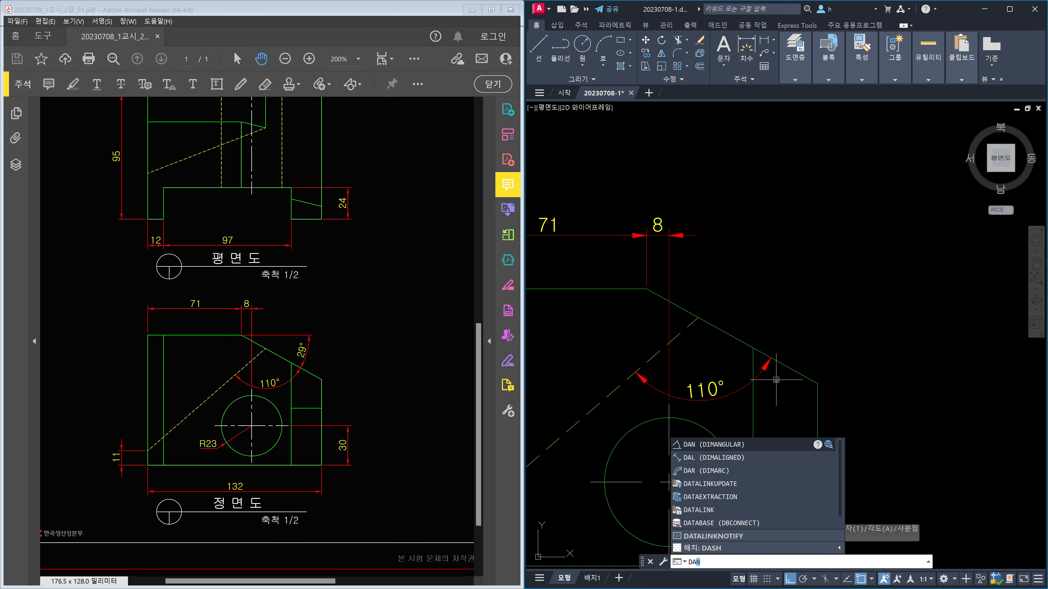
key("Return")
left_click(615, 289)
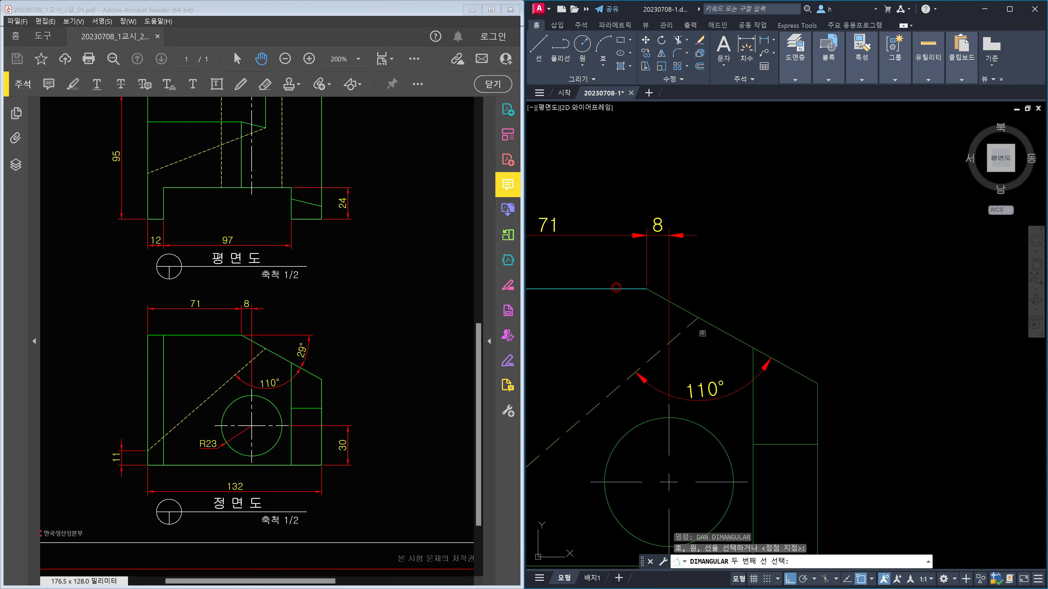
left_click(719, 332)
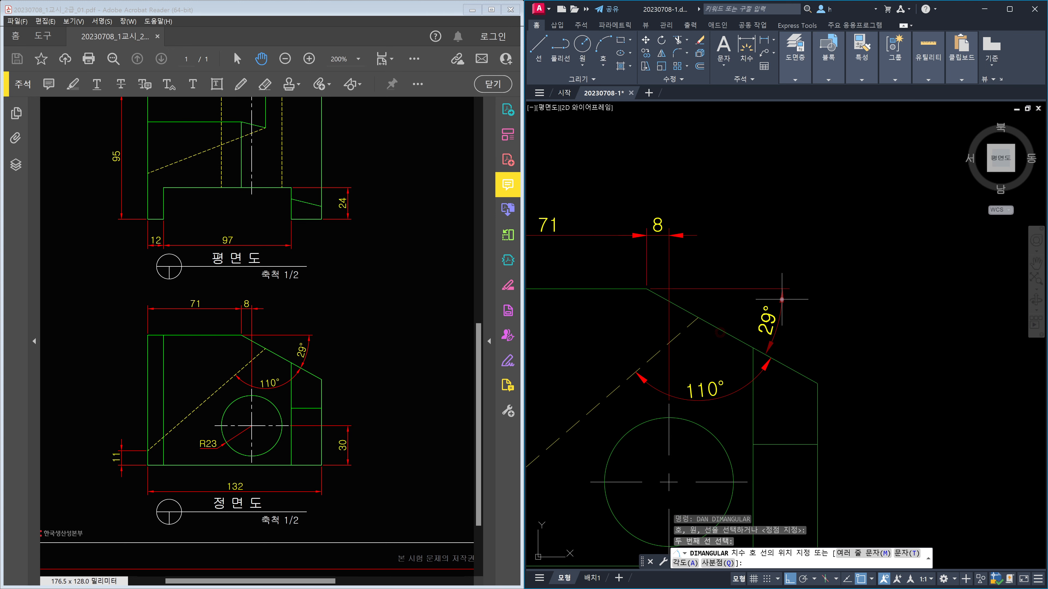
left_click(786, 320)
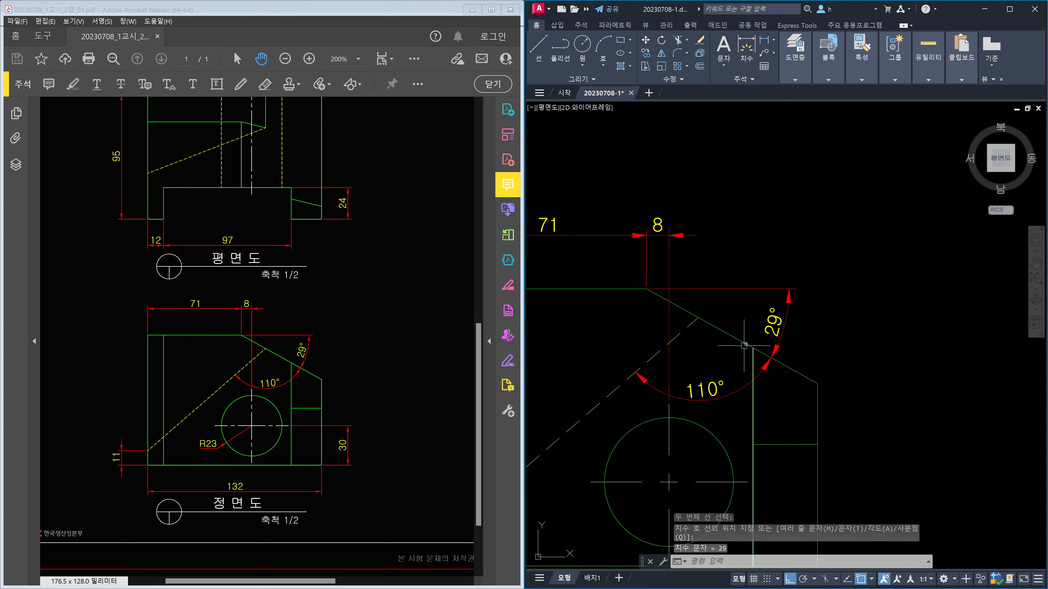
Step: Erase the angular dimension between the front view's top edge and the sloped edge
scroll(746, 389, "down", 3)
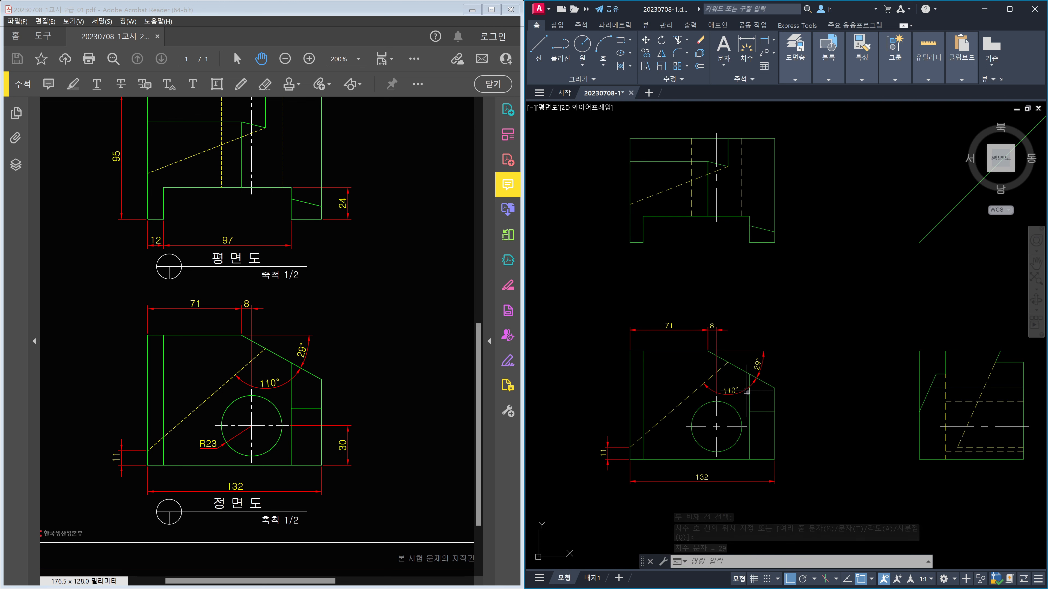
scroll(763, 413, "up", 4)
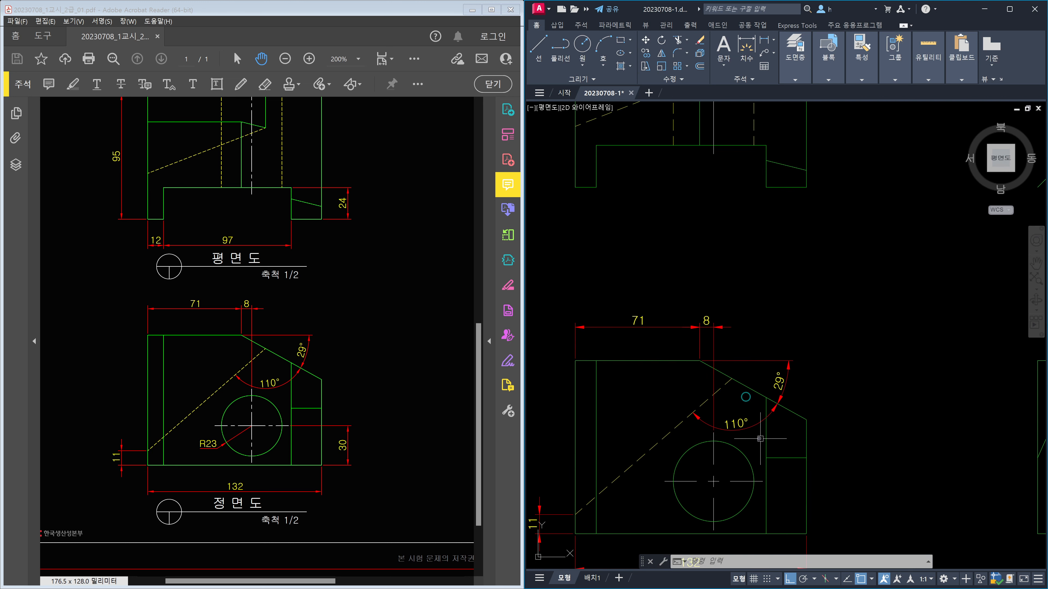
scroll(825, 396, "down", 4)
left_click(826, 389)
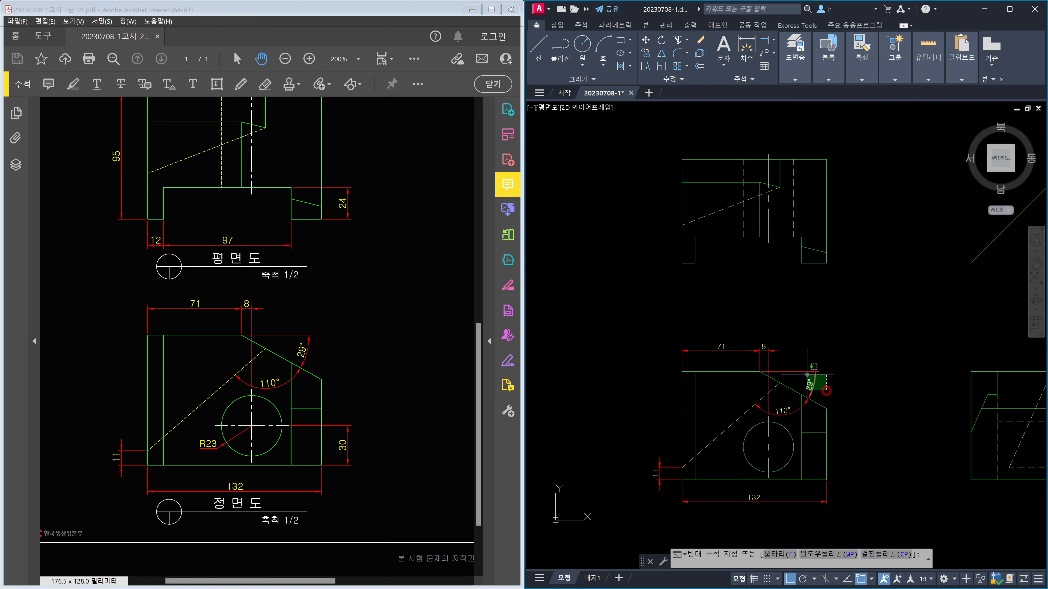
left_click(807, 375)
key("Delete")
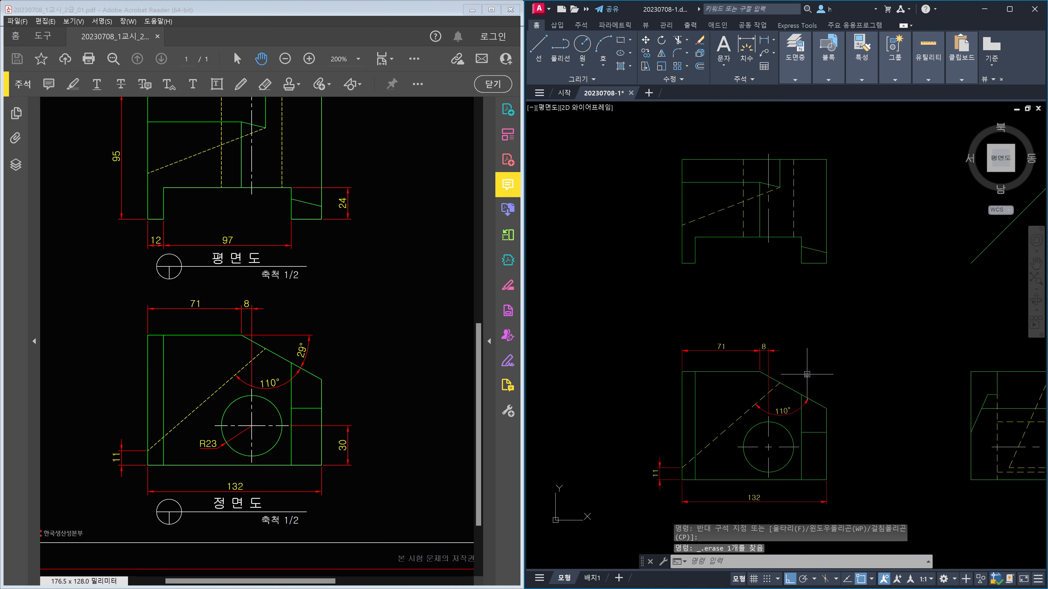
Step: Draw a helper circle centered on the start of the slope, passing through the 110° dimension's arrow tip on the sloped edge
scroll(796, 384, "up", 4)
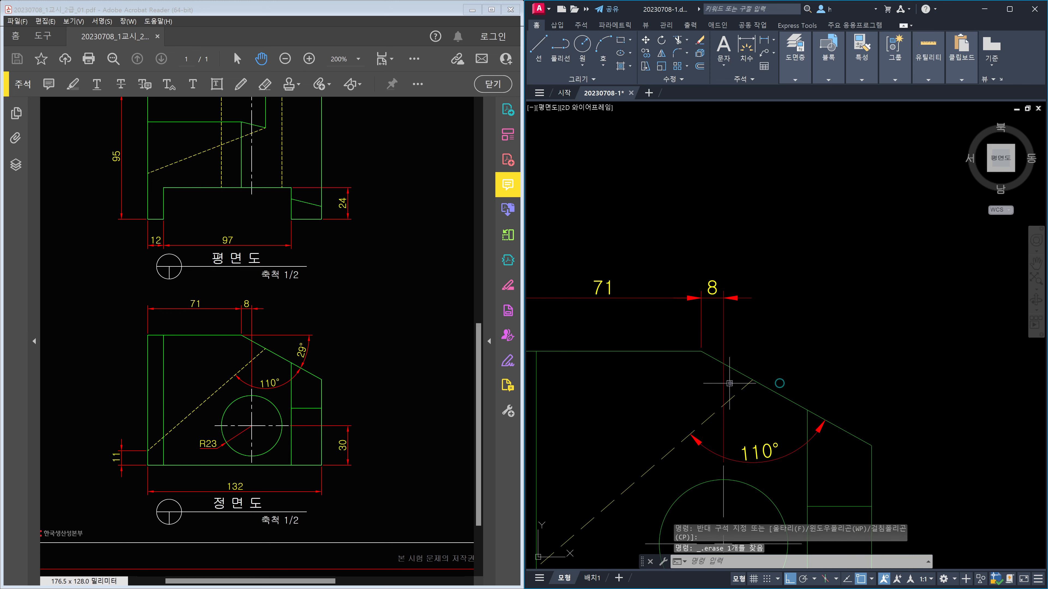
type("c")
key("Return")
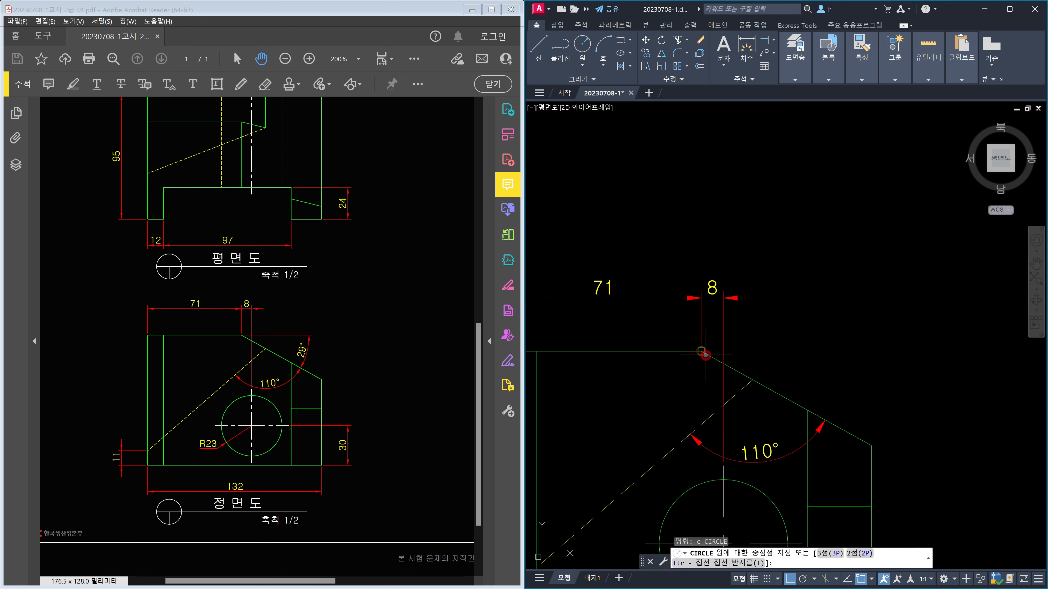
left_click(701, 352)
scroll(807, 430, "up", 4)
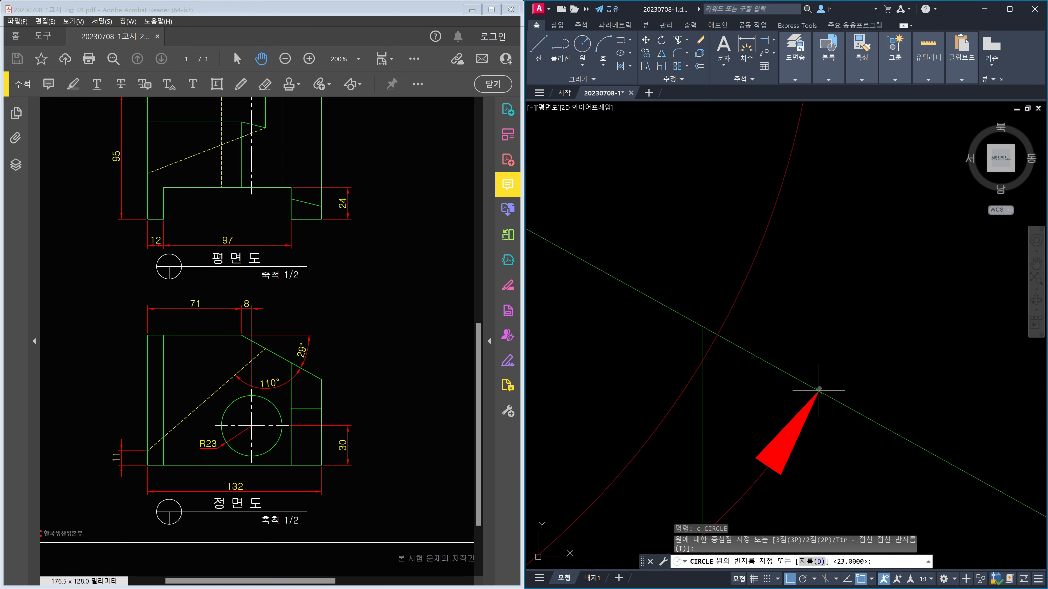
left_click(873, 395)
scroll(873, 395, "down", 3)
scroll(934, 415, "down", 2)
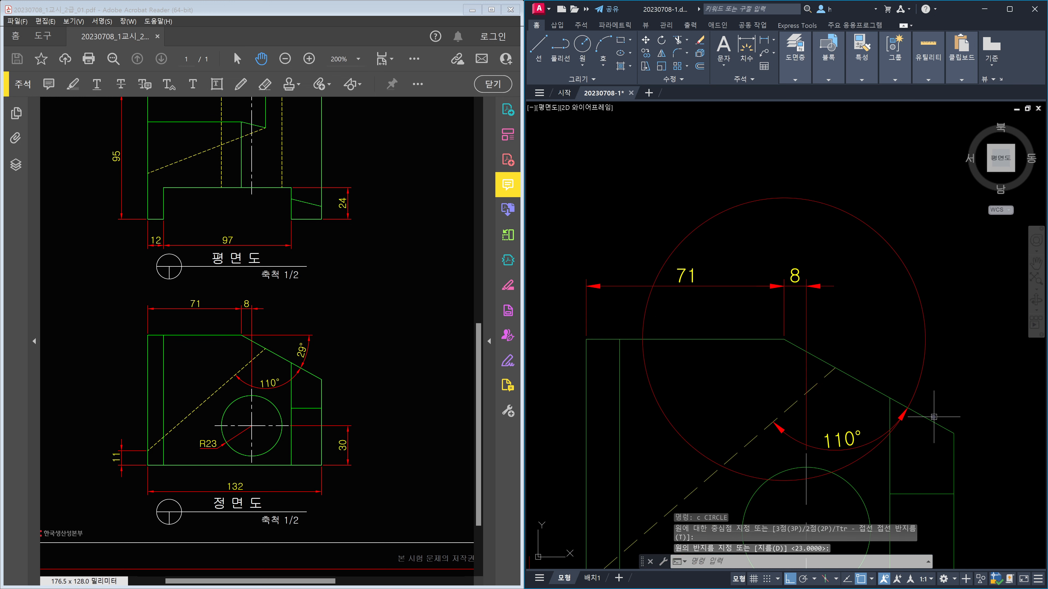
key("Escape")
Step: Add an angular dimension between the front view's top edge and the sloped edge, placing its arc on the helper circle
type("dan")
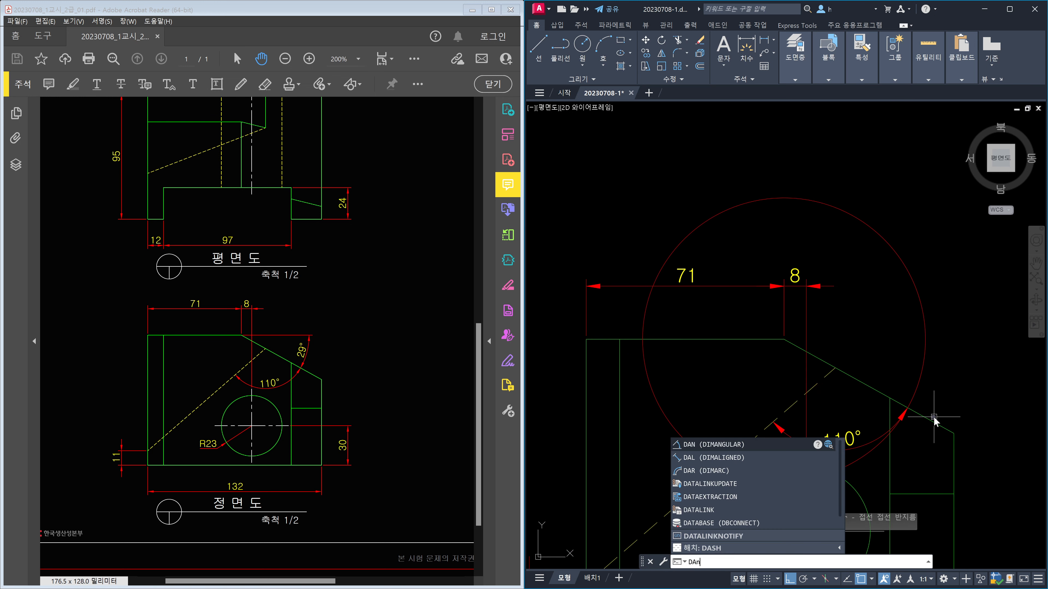
key("Return")
left_click(767, 339)
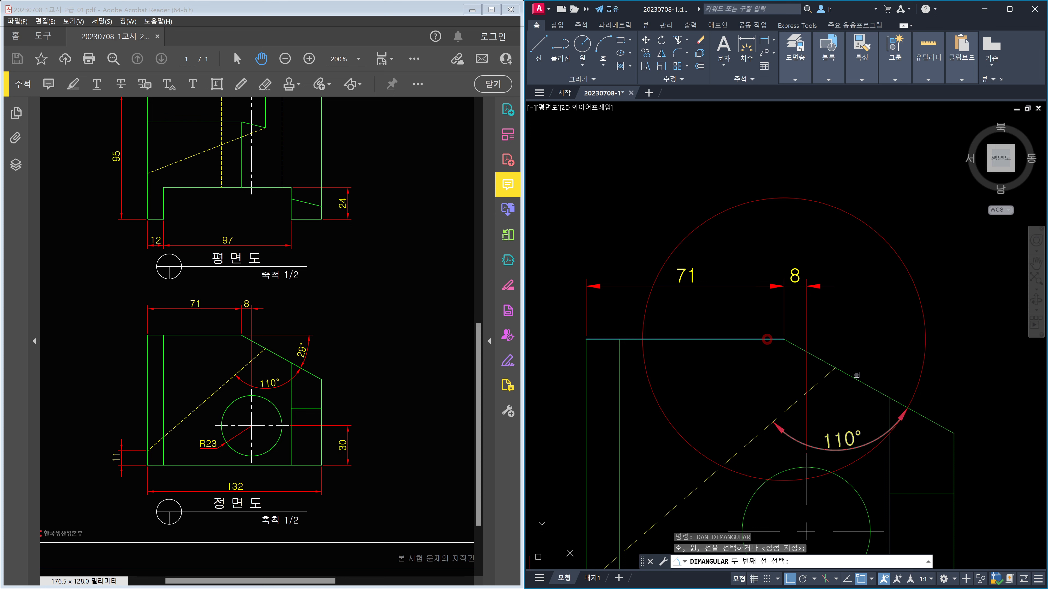
left_click(861, 382)
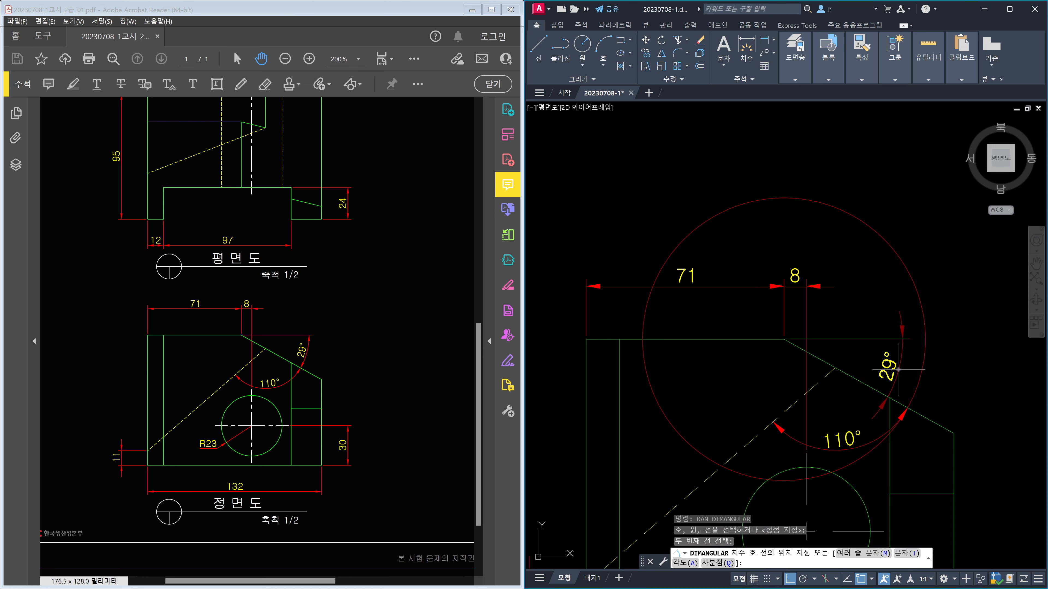
left_click(920, 376)
key("Escape")
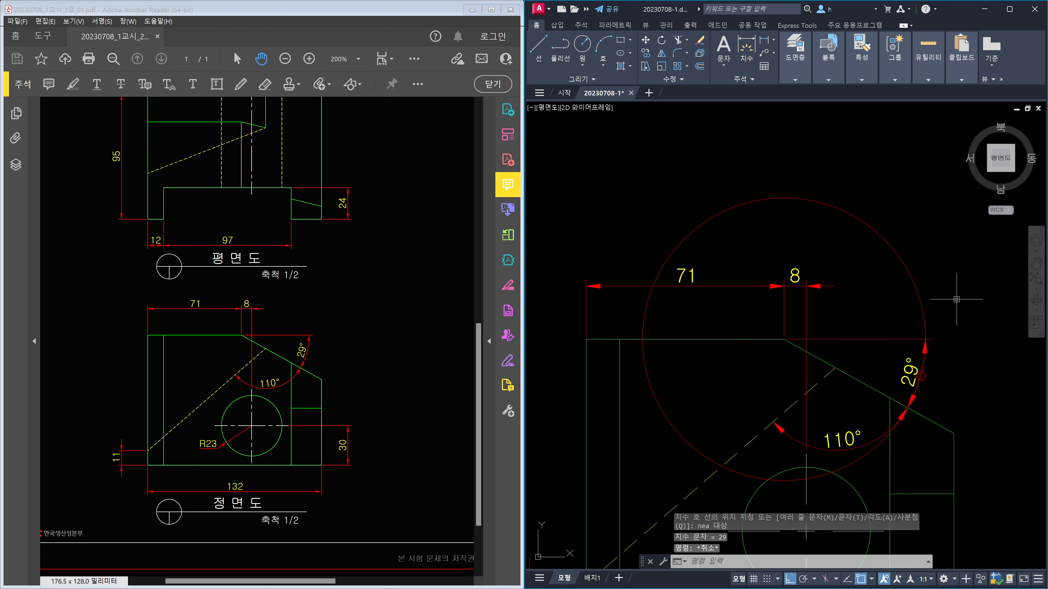
Step: Delete the helper circle around the start of the slope
left_click(950, 301)
left_click(892, 306)
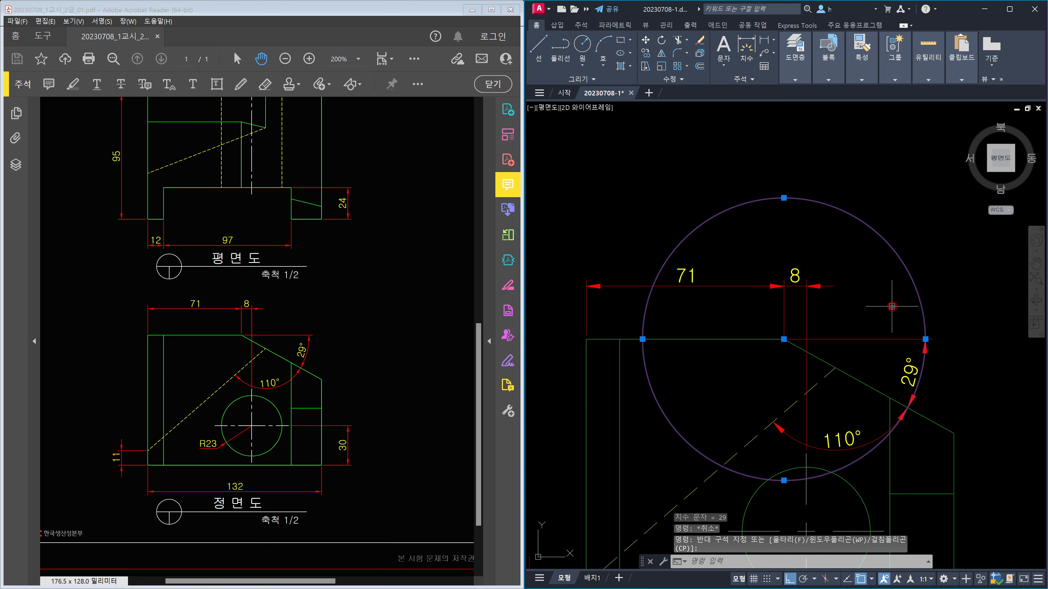
key("Delete")
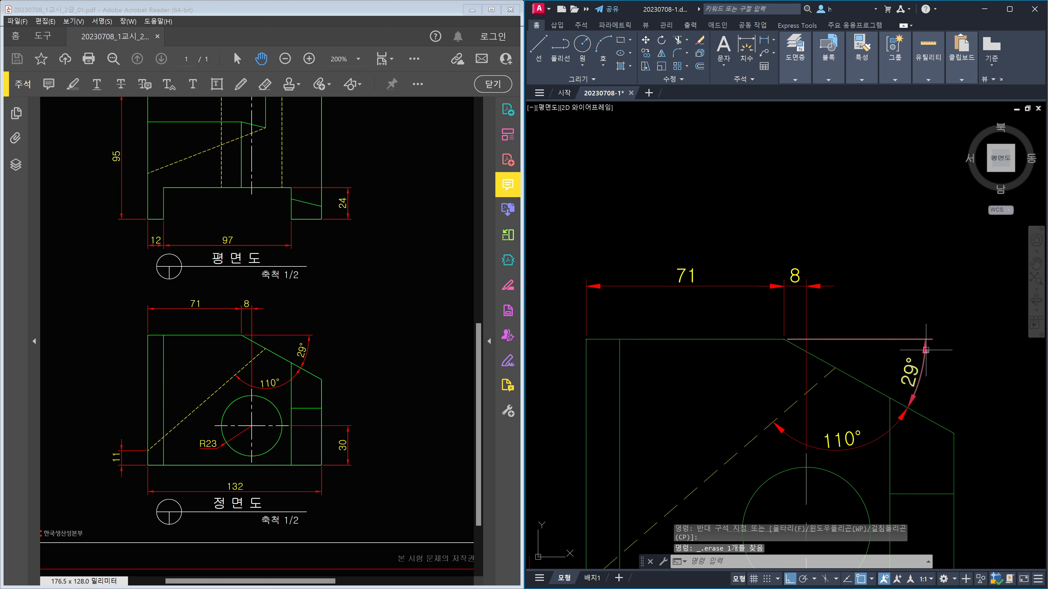
scroll(931, 363, "down", 2)
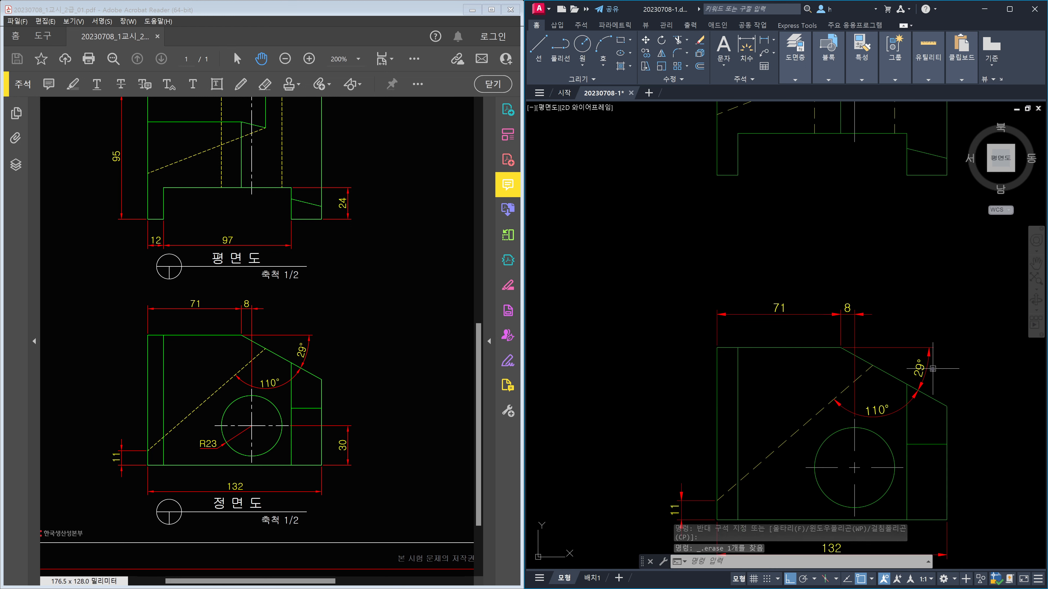
middle_click_drag(976, 406, 811, 348)
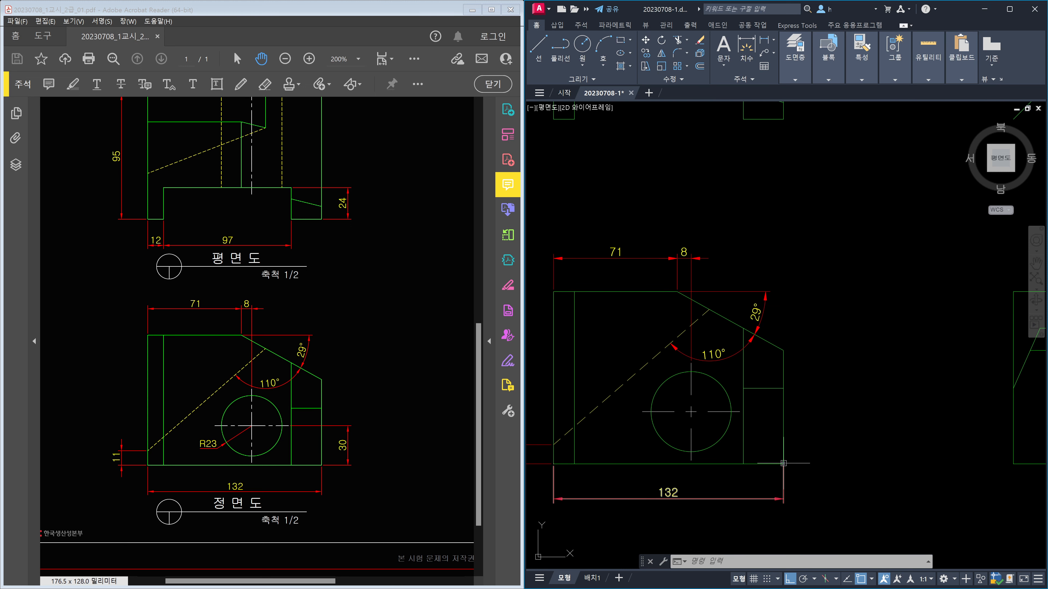
scroll(710, 332, "up", 2)
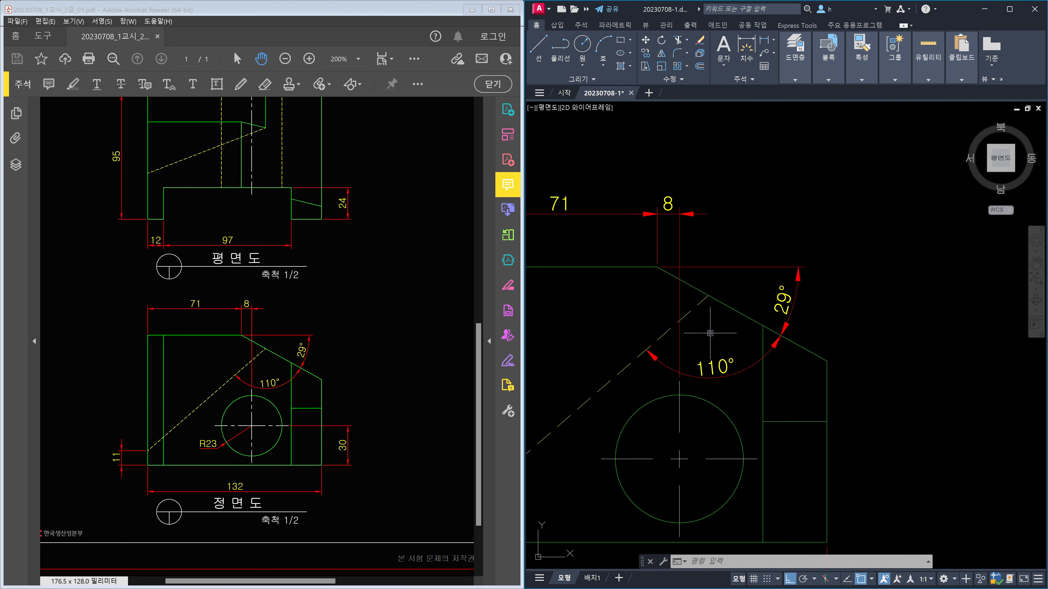
type("dan")
key("Return")
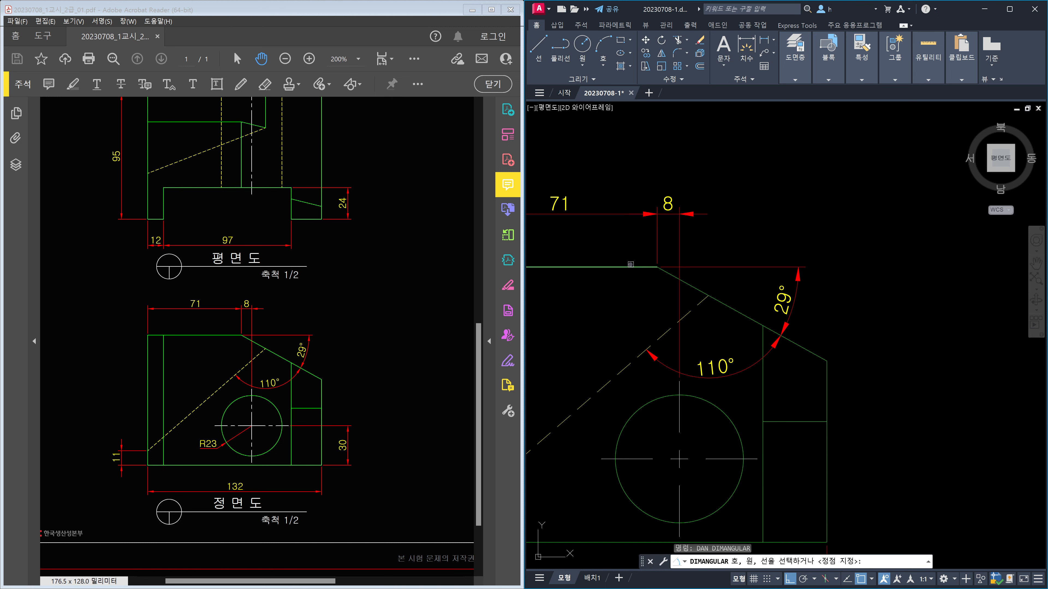
left_click(630, 264)
left_click(791, 342)
key("Escape")
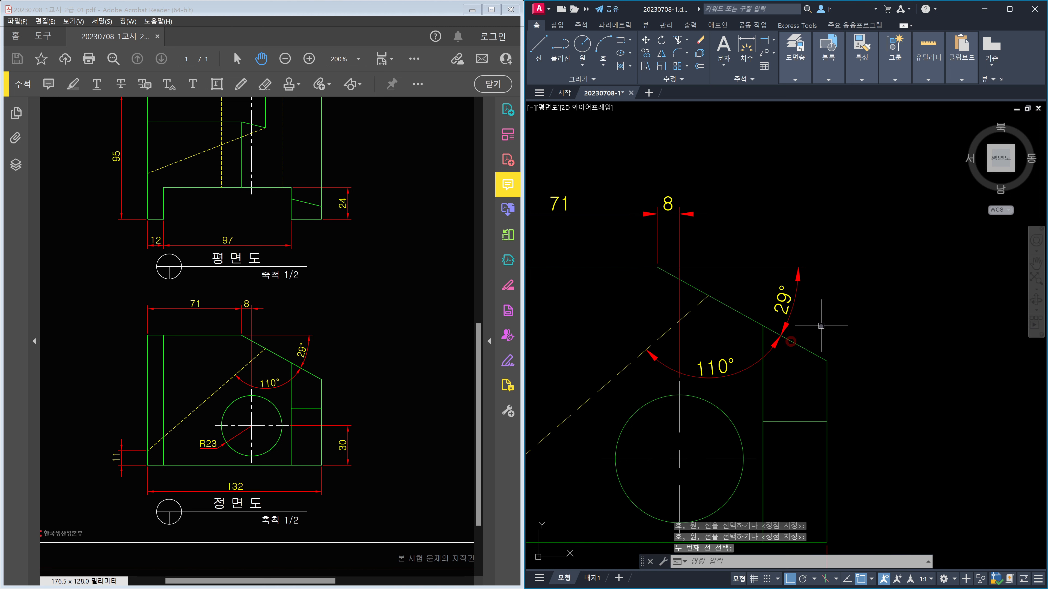
key("Escape")
key("Escape")
Step: Add a second angular dimension between the top edge and the sloped edge, with its arc beyond the view's right side
type("da")
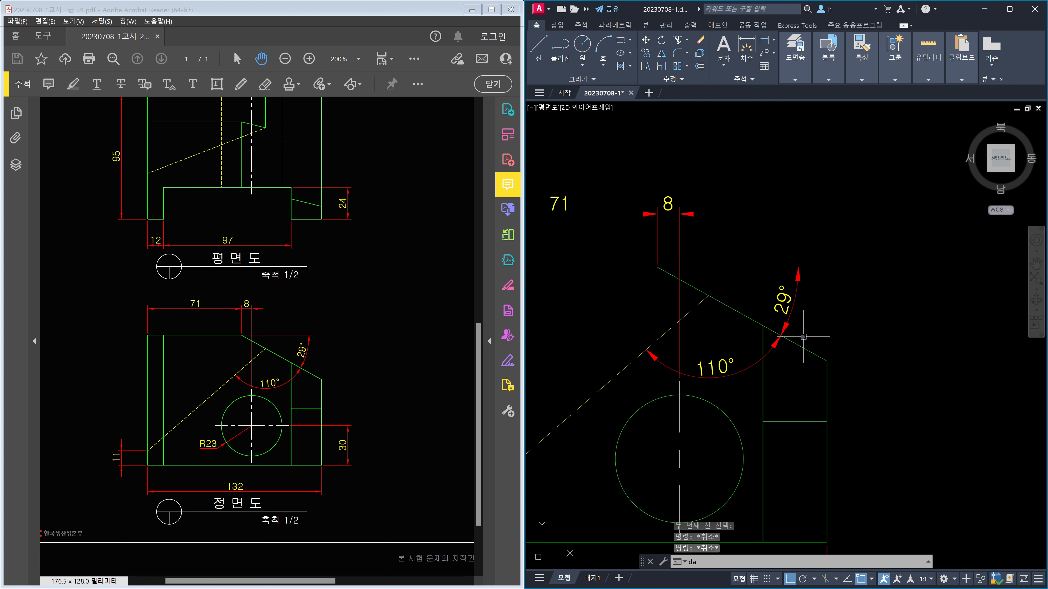
type("n")
key("Return")
left_click(590, 267)
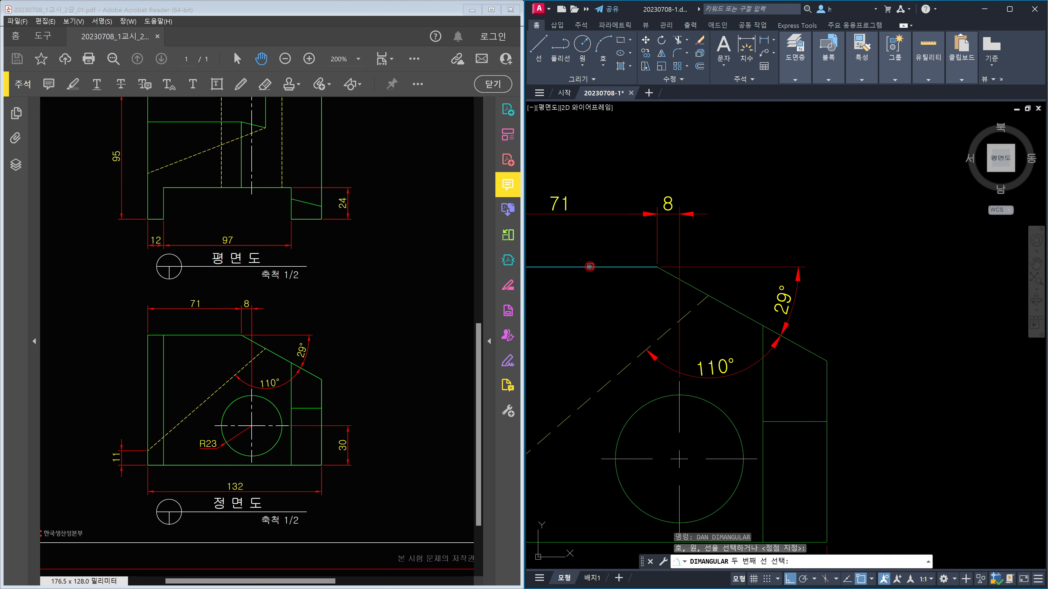
left_click(693, 284)
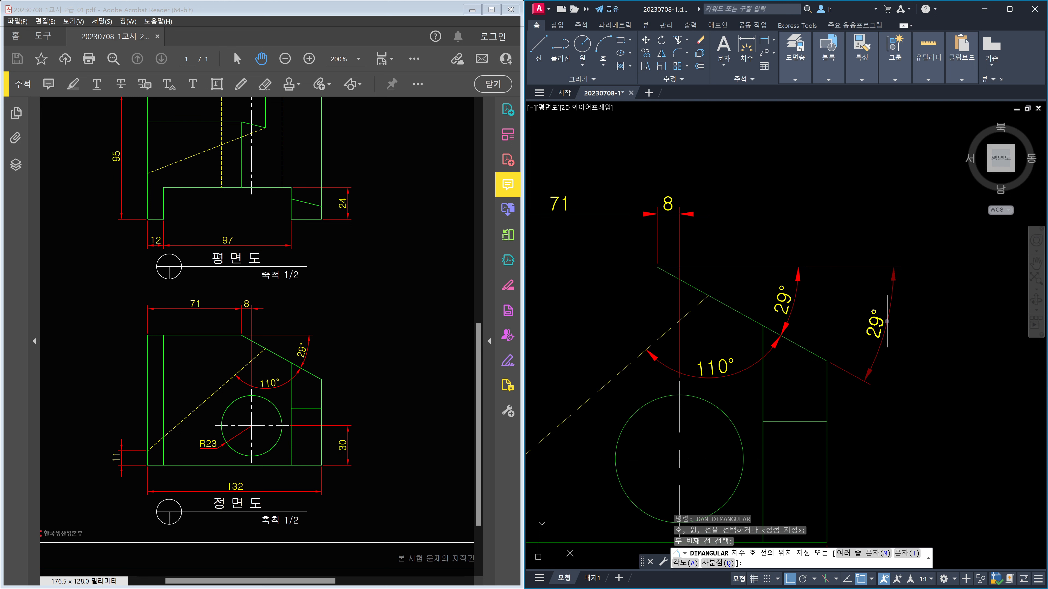
left_click(884, 376)
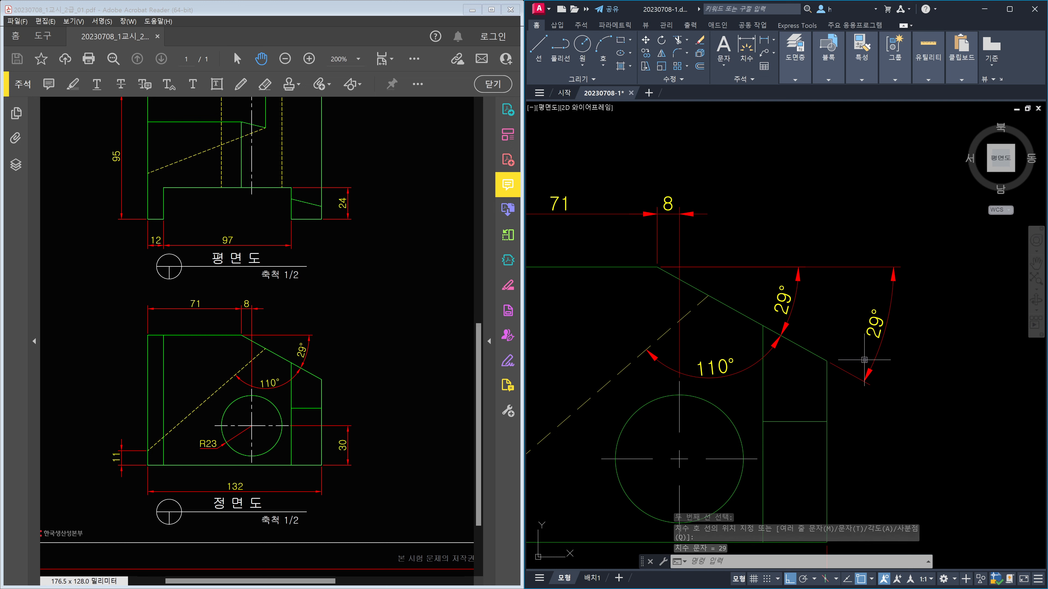
Step: With ortho mode off, move the outer angular dimension's arc inward, close to the start of the slope
left_click(873, 355)
left_click(879, 346)
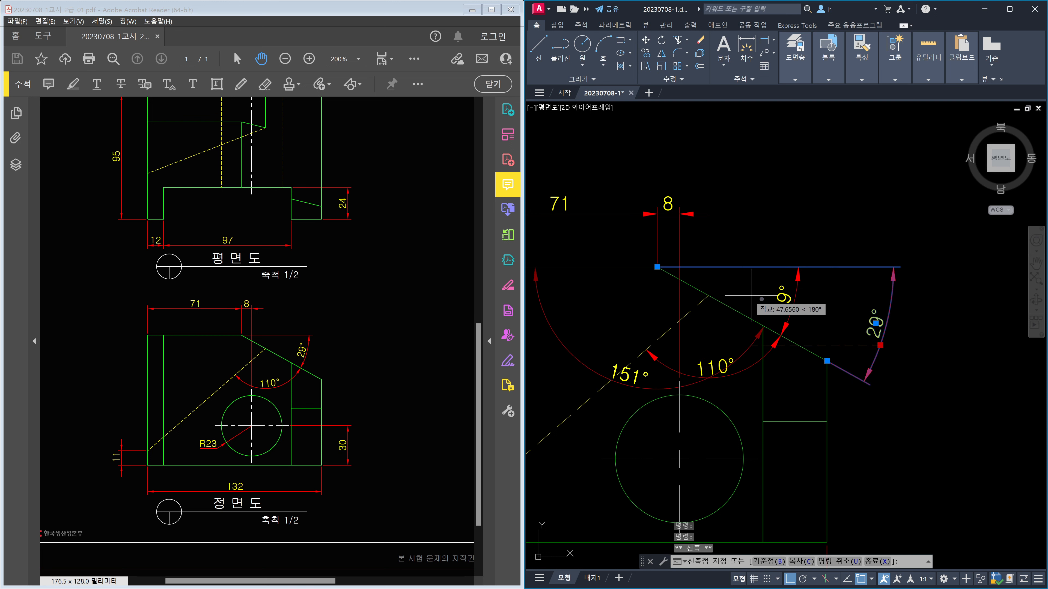
key("F8")
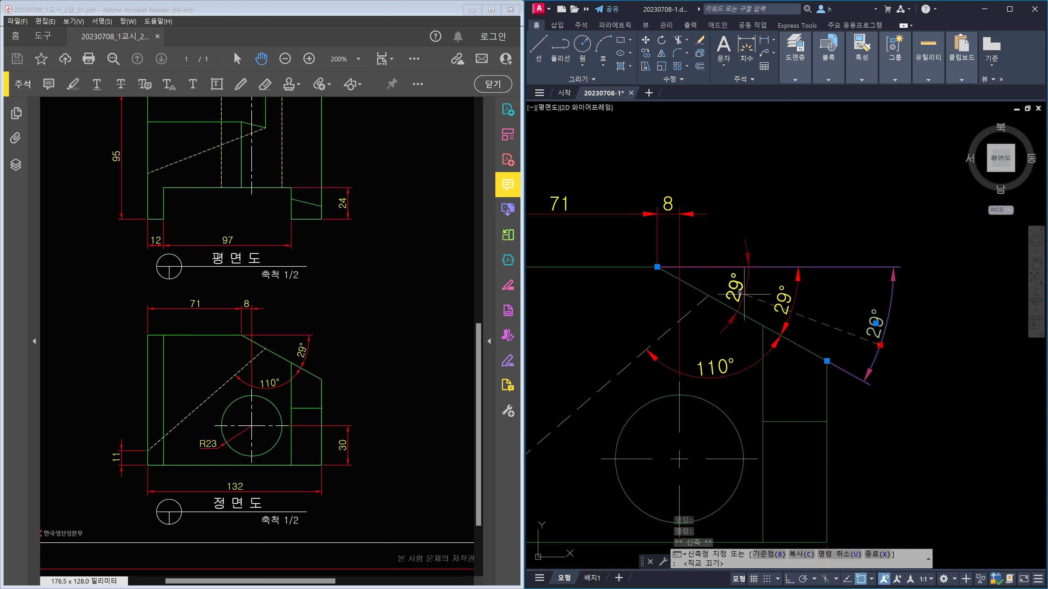
left_click(741, 287)
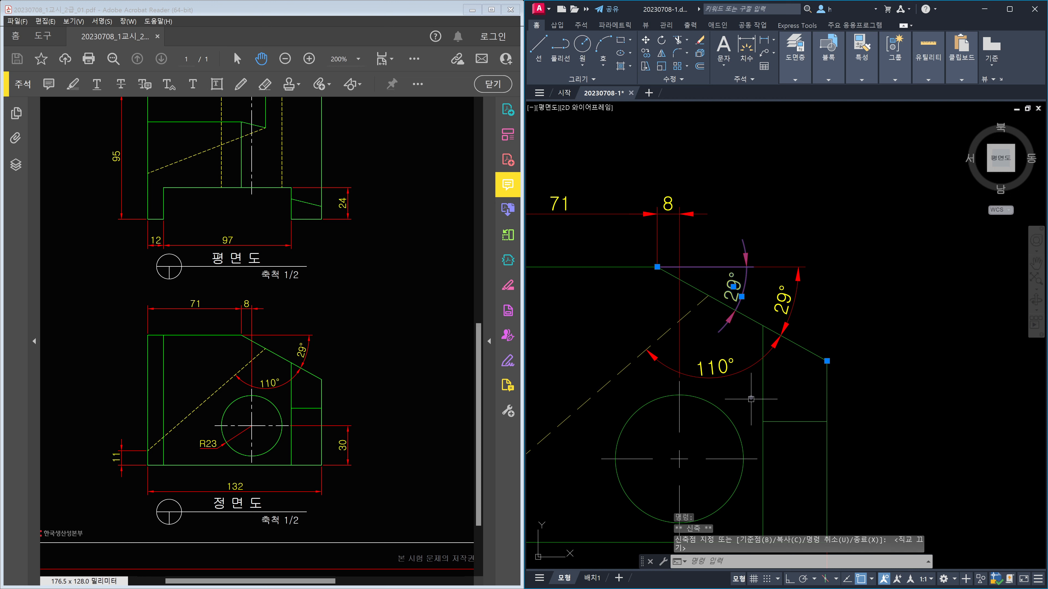
key("Escape")
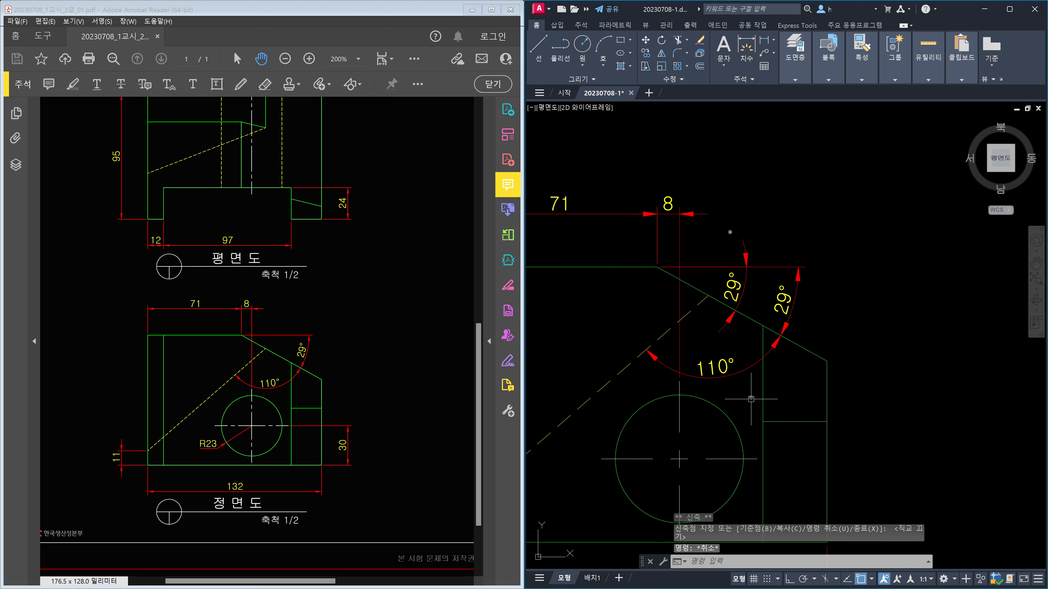
left_click_drag(730, 231, 760, 272)
mouse_move(779, 233)
left_mouse_down()
mouse_move(791, 242)
mouse_move(783, 250)
left_mouse_up()
left_click_drag(801, 229, 802, 249)
mouse_move(803, 241)
left_mouse_down()
mouse_move(801, 263)
mouse_move(820, 263)
left_mouse_up()
mouse_move(834, 229)
left_mouse_down()
mouse_move(850, 251)
mouse_move(862, 234)
mouse_move(860, 256)
left_mouse_up()
left_click_drag(848, 267, 843, 280)
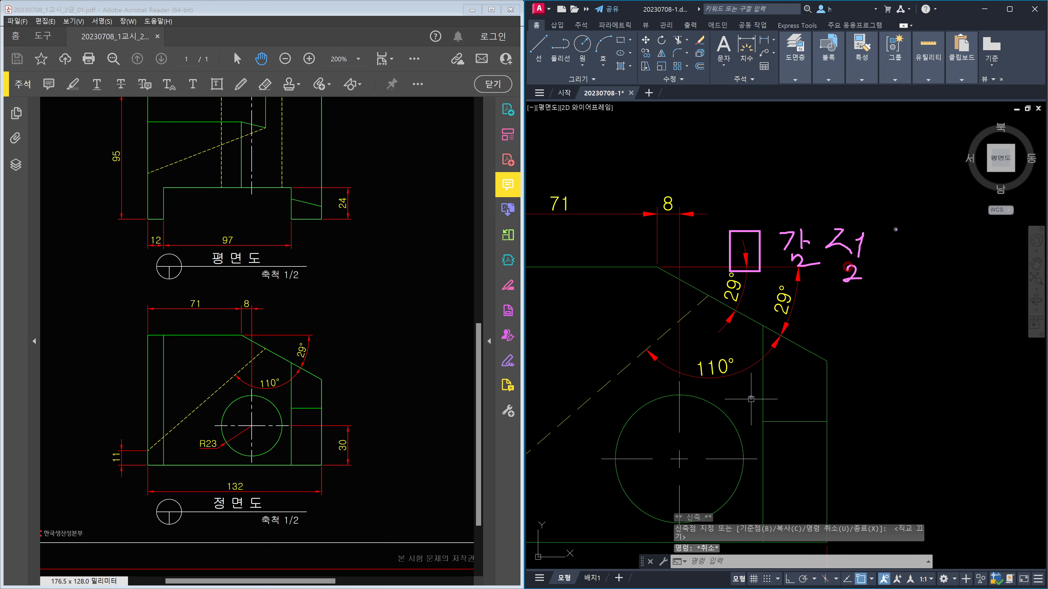
mouse_move(895, 230)
left_mouse_down()
mouse_move(913, 257)
mouse_move(885, 265)
left_mouse_up()
left_click_drag(240, 311, 243, 314)
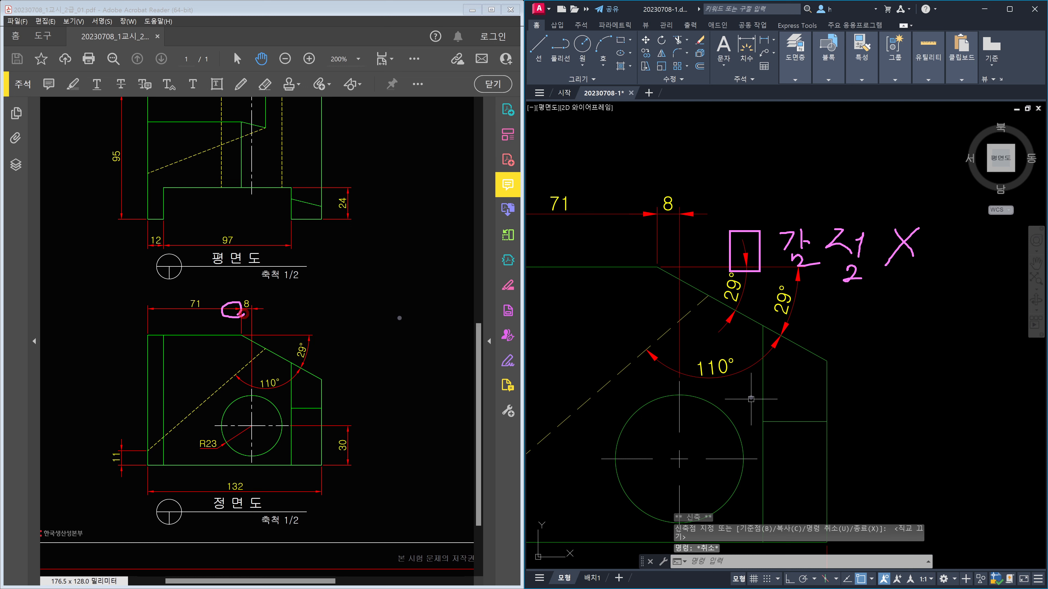
mouse_move(322, 302)
left_mouse_down()
mouse_move(360, 326)
mouse_move(363, 297)
left_mouse_up()
key("Escape")
Step: Review the symbol and arrow settings of the ISO-25 dimension style, and close the style manager without changes
type("d")
key("Return")
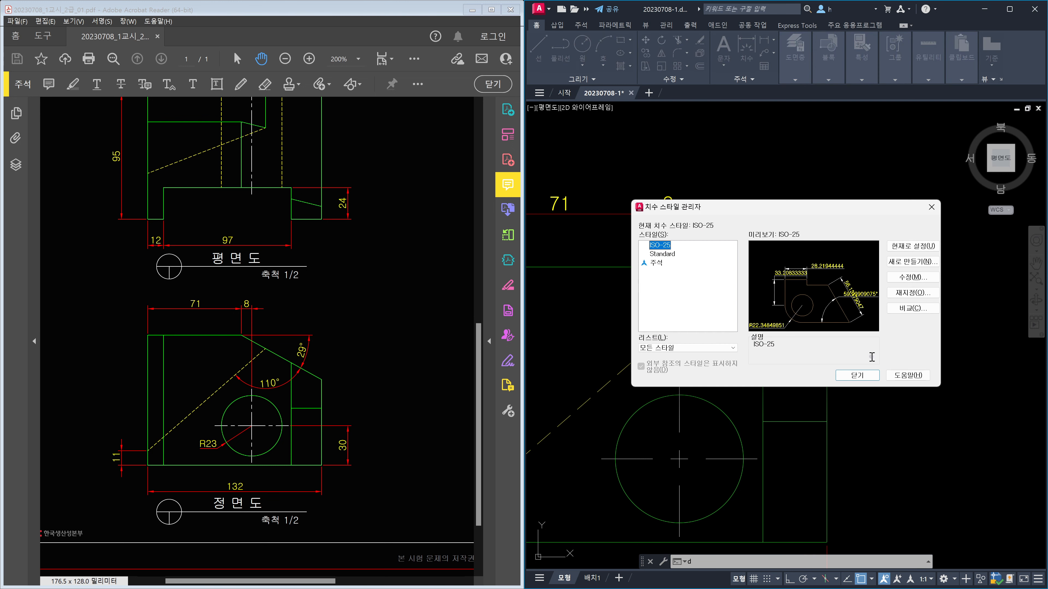
left_click(917, 279)
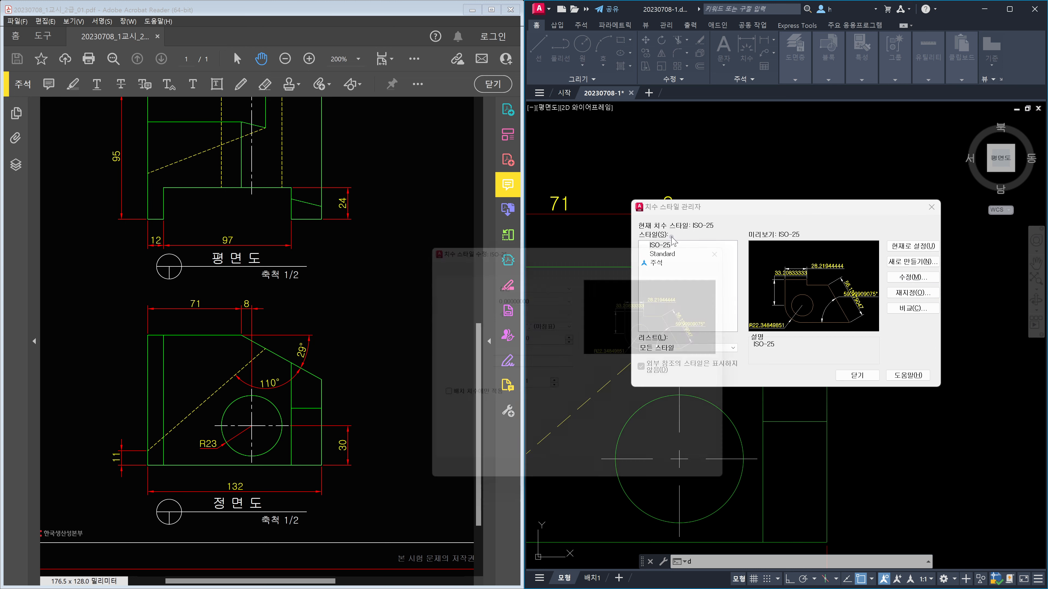
left_click(476, 259)
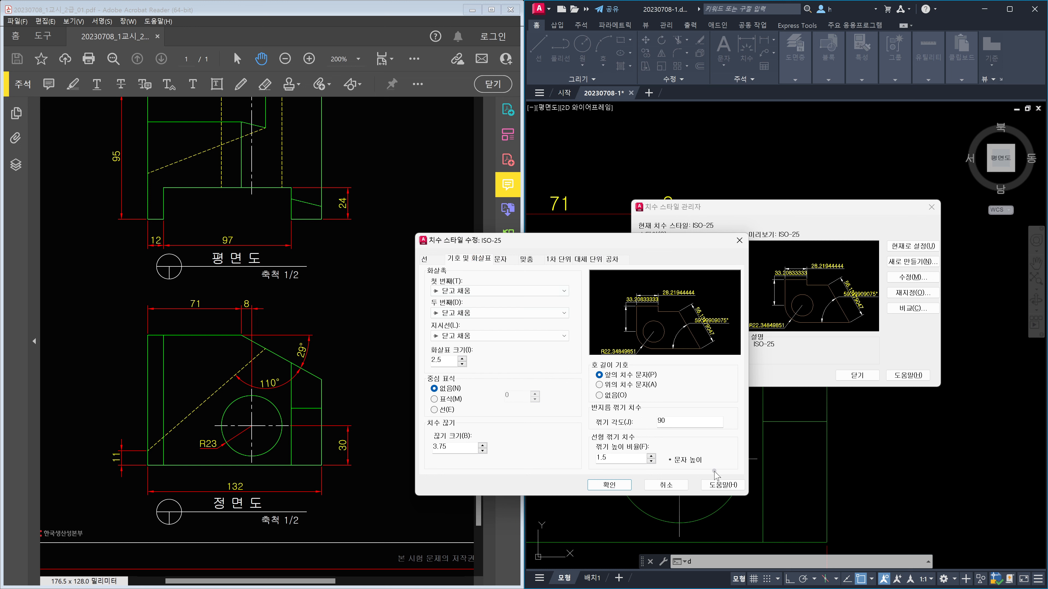
left_click(665, 484)
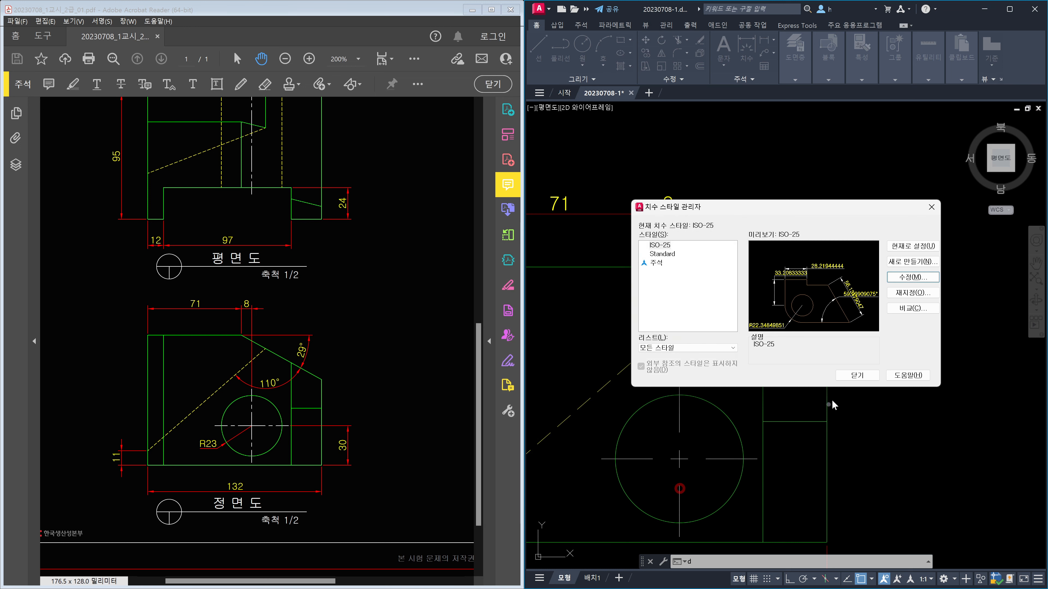
left_click(858, 377)
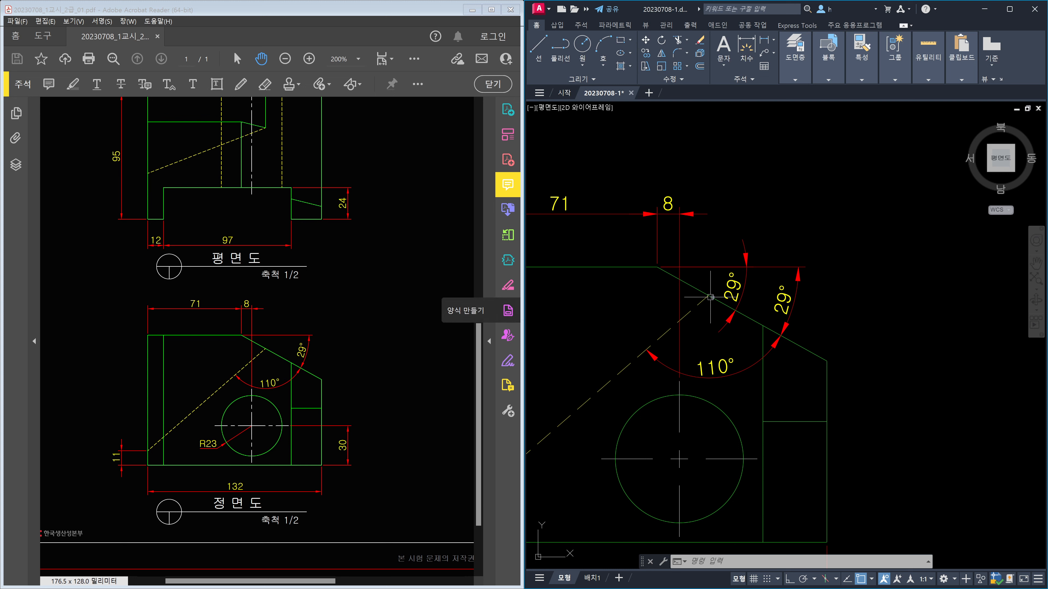
Step: Delete the inner angular dimension between the top edge and the sloped edge of the front view
left_click(738, 282)
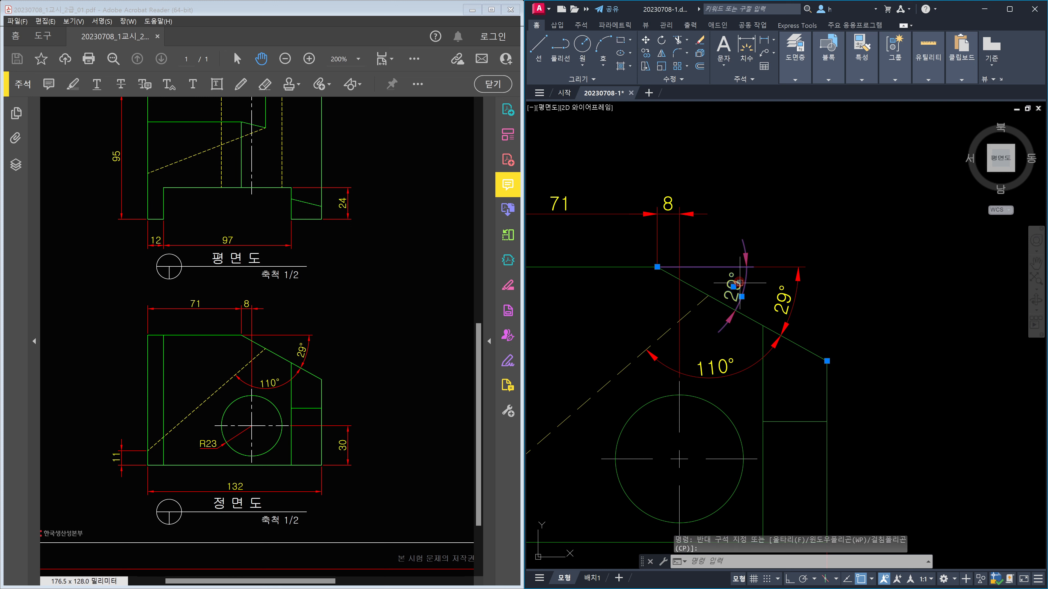
key("Delete")
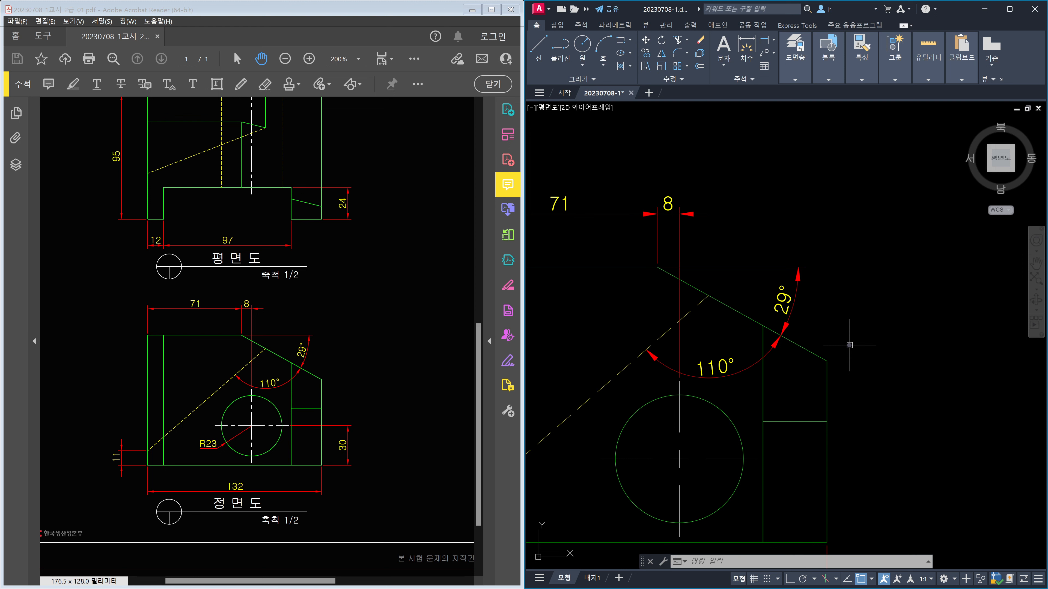
Step: Add a radius dimension to the front view's circle, with its text outside the circle at the lower left
scroll(841, 351, "down", 4)
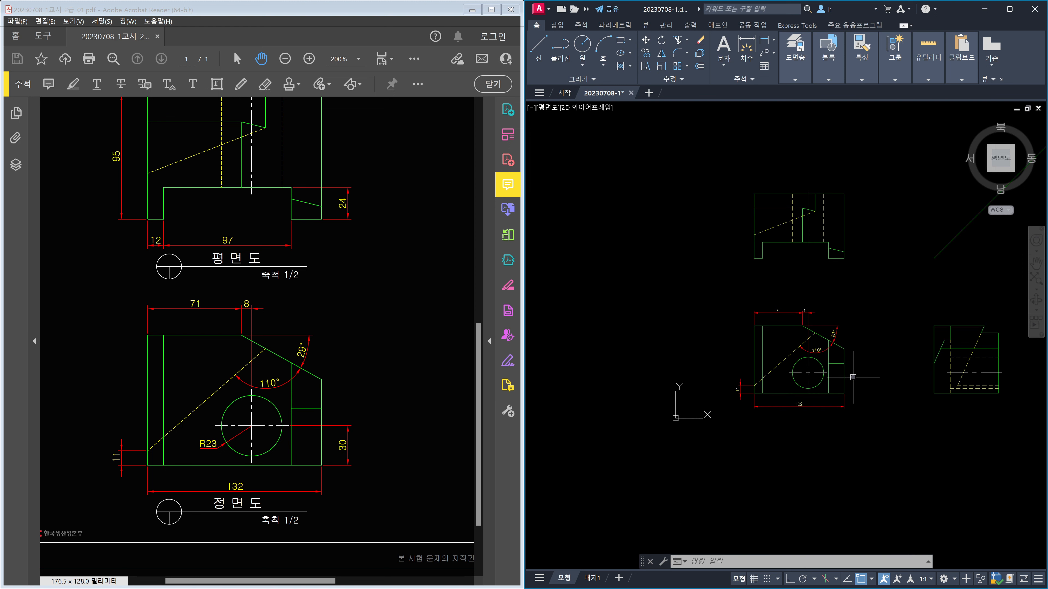
scroll(825, 384, "up", 2)
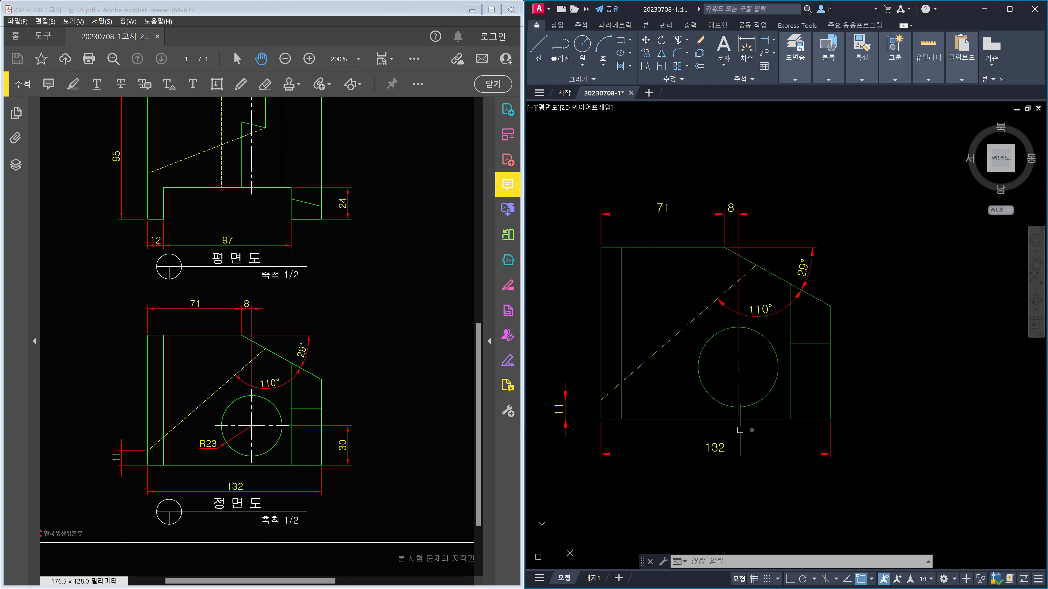
type("dra")
key("Return")
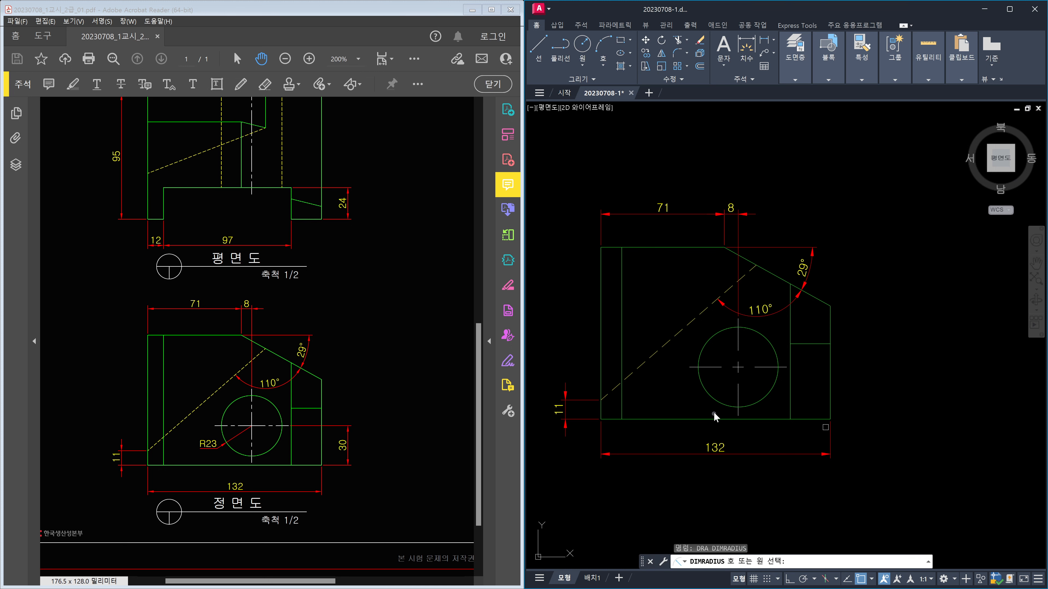
scroll(715, 409, "up", 4)
left_click(714, 387)
scroll(683, 387, "down", 2)
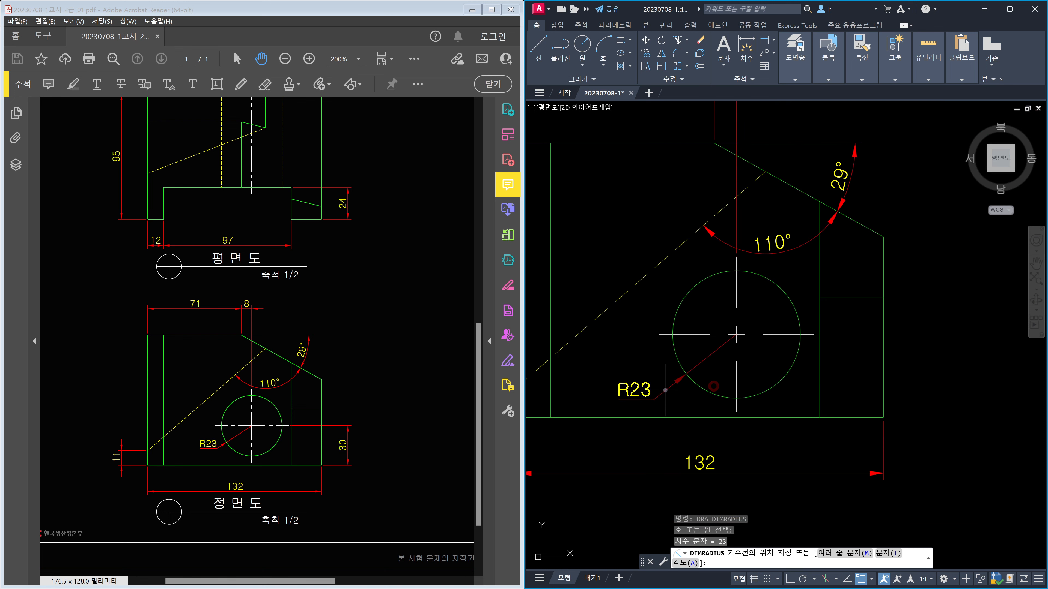
left_click(661, 387)
key("Escape")
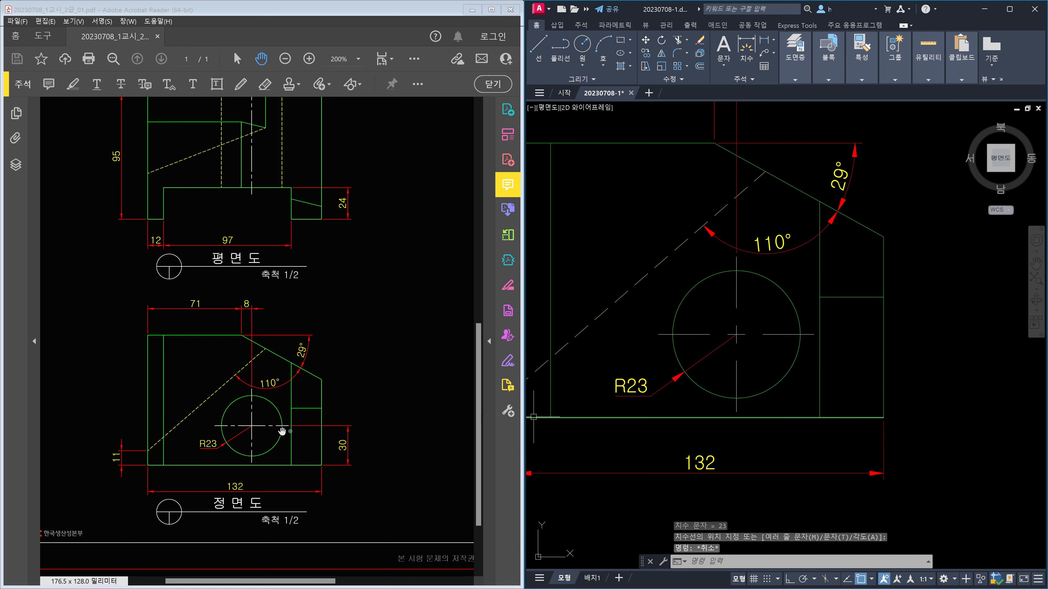
Step: Compare the leader and text placement of the circle's radius dimension with the enlarged front view in the reference PDF
left_click(211, 462)
scroll(227, 459, "up", 2, "ctrl")
scroll(226, 458, "up", 1, "ctrl")
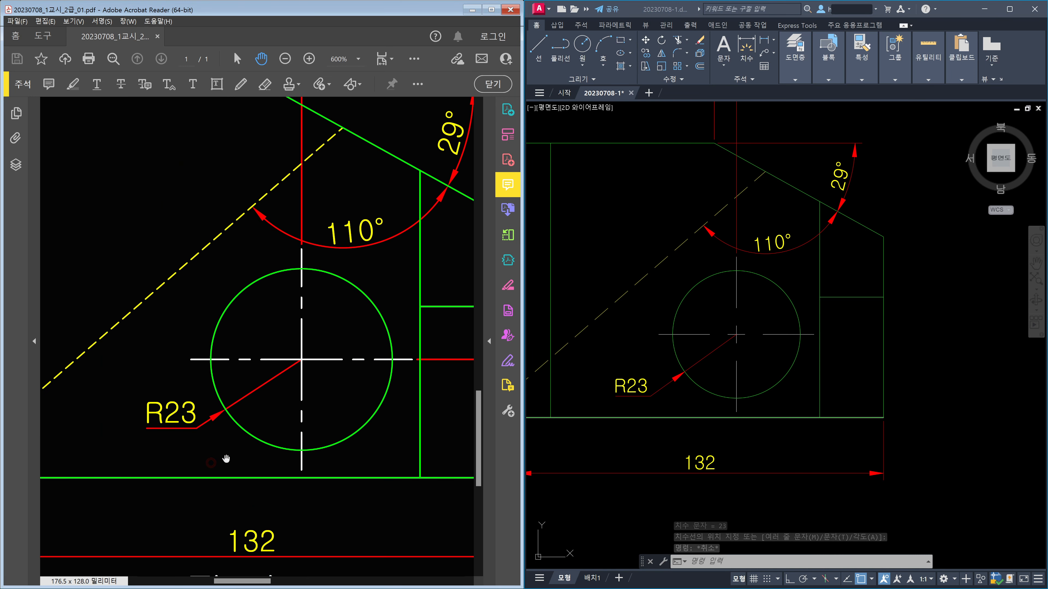
left_click(670, 399)
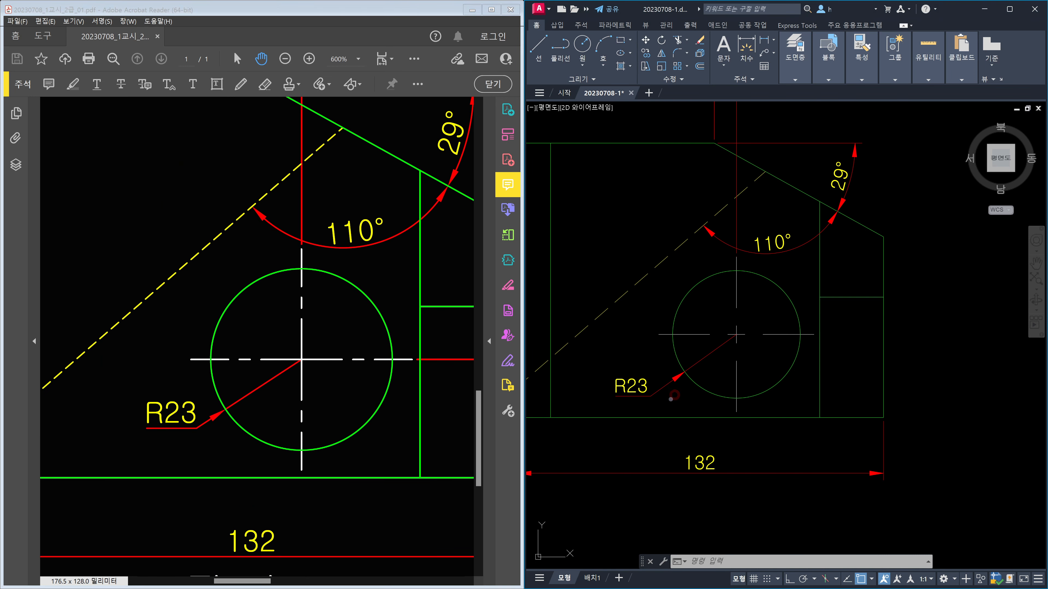
key("ctrl+w")
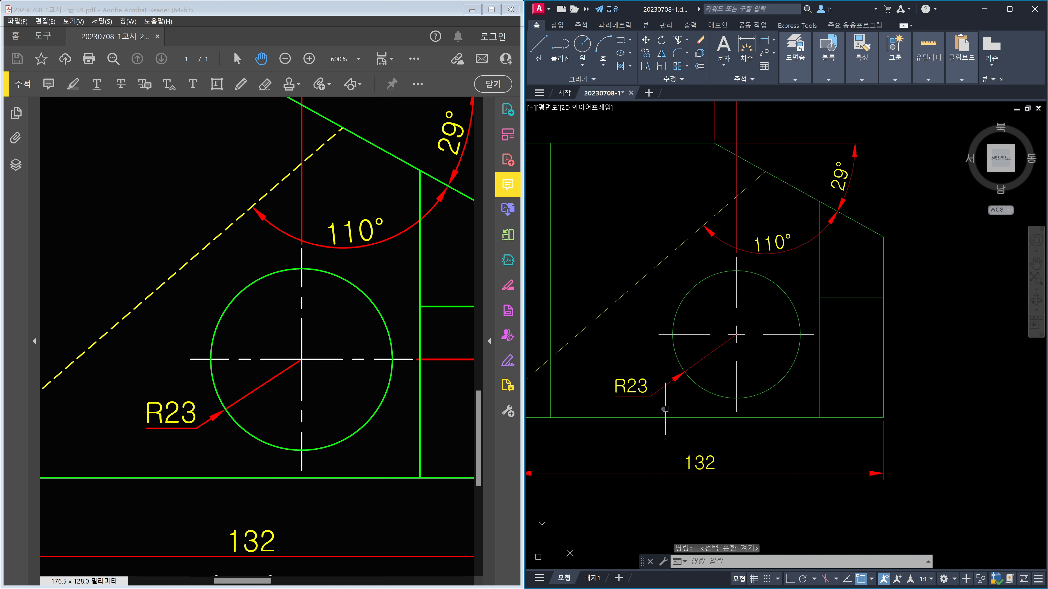
left_click(656, 407)
key("Escape")
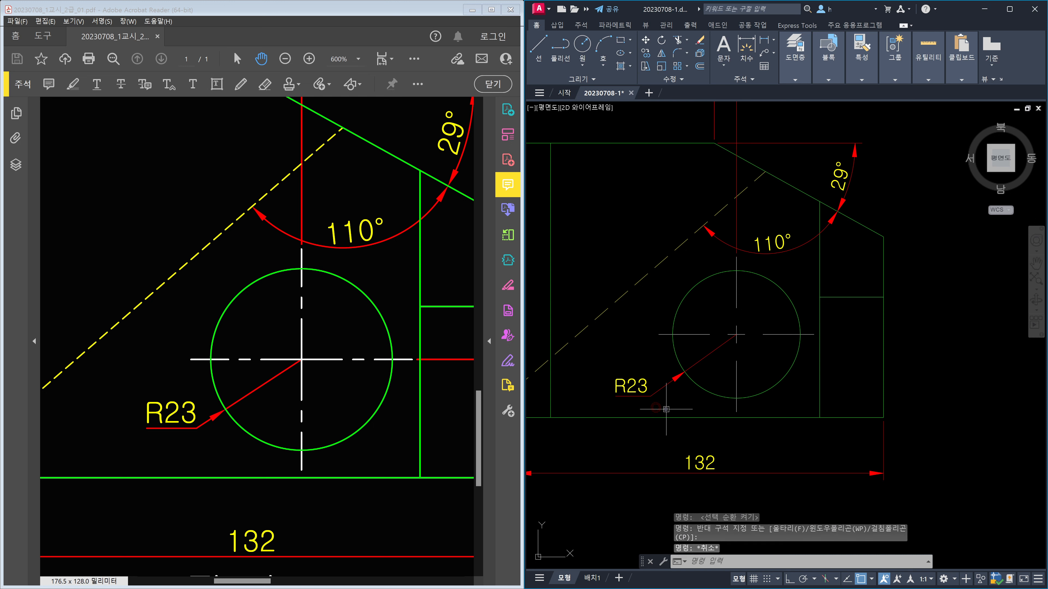
key("ctrl+w")
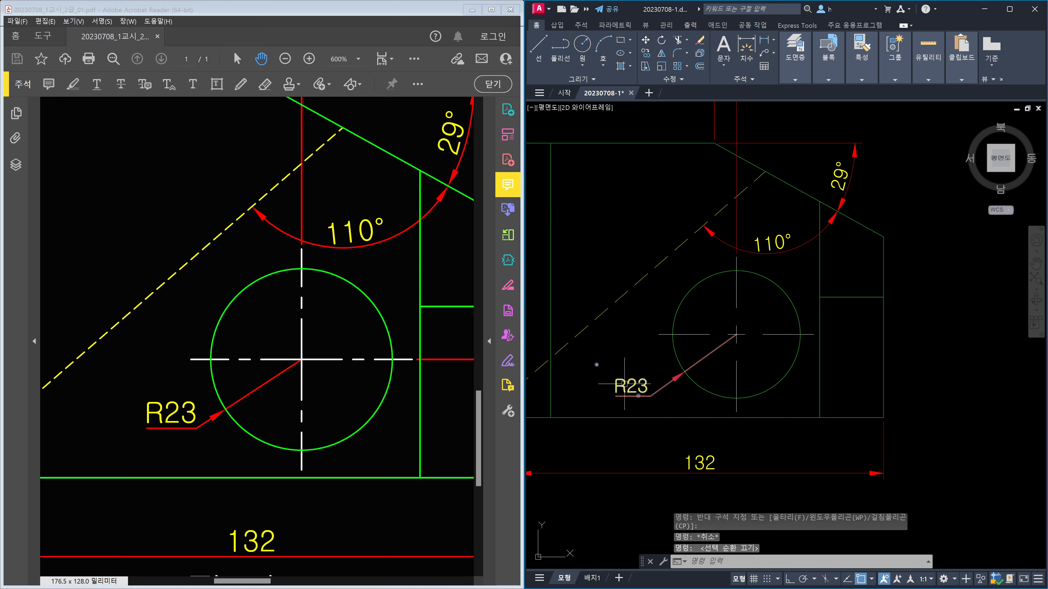
left_click_drag(597, 365, 666, 403)
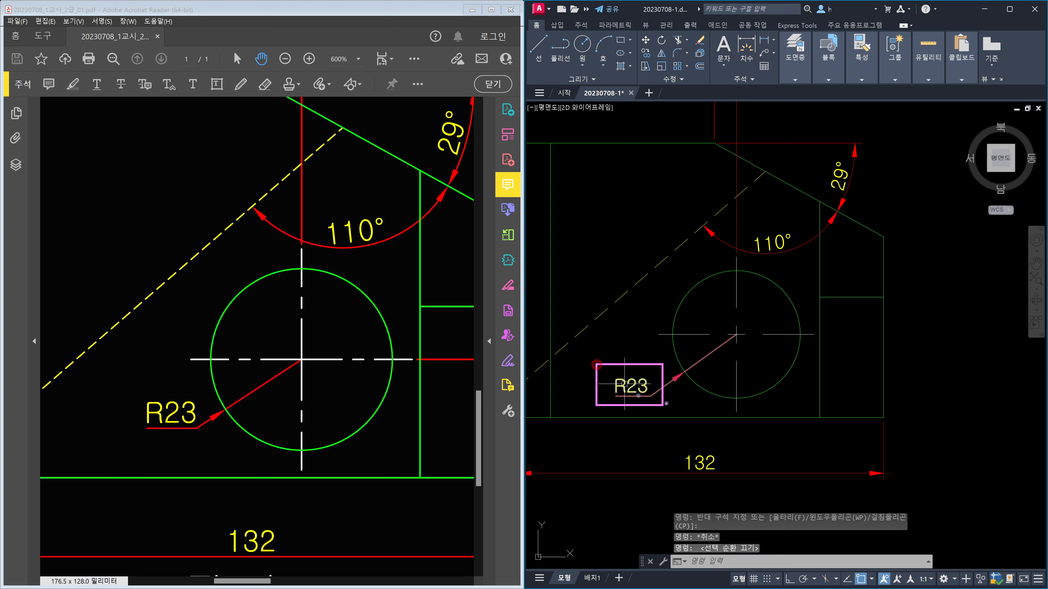
mouse_move(113, 385)
left_mouse_down()
mouse_move(227, 439)
mouse_move(193, 421)
mouse_move(208, 431)
left_mouse_up()
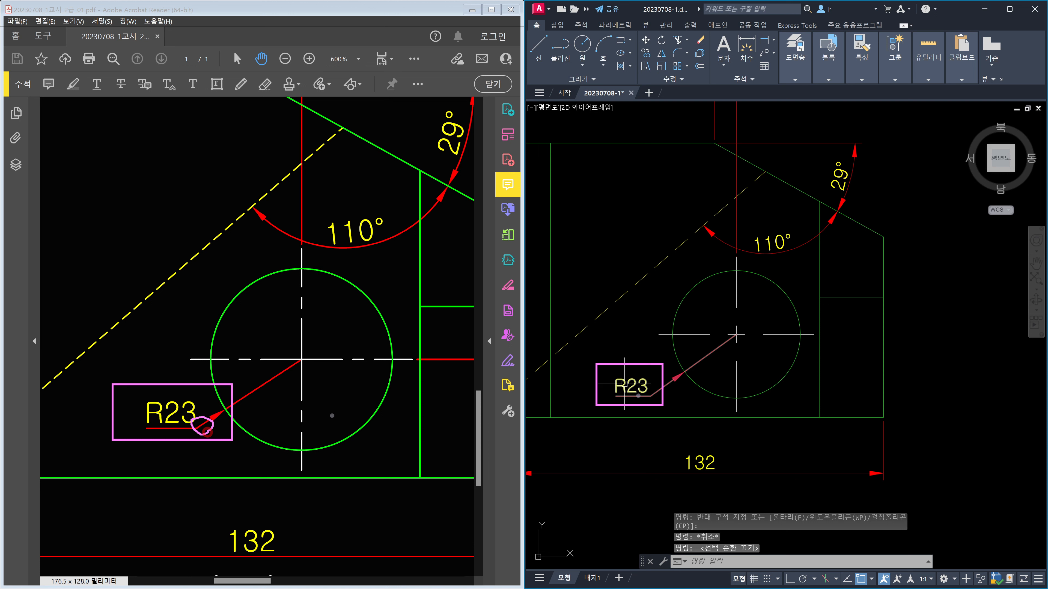
mouse_move(667, 396)
left_mouse_down()
mouse_move(667, 376)
mouse_move(664, 395)
left_mouse_up()
key("Escape")
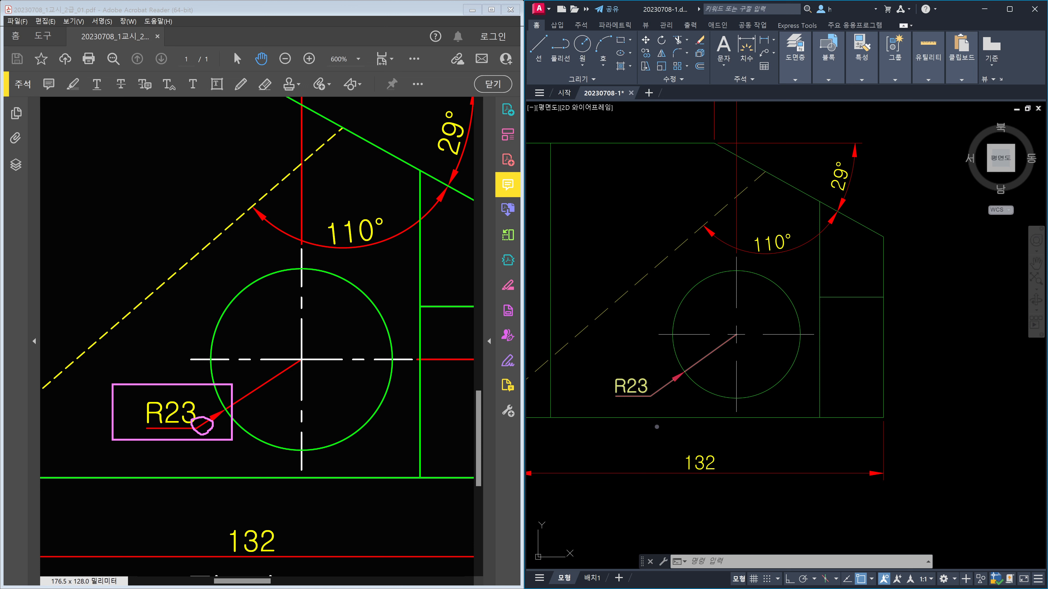
Step: Delete the radius dimension of the front view's circle
left_click(665, 408)
left_click(628, 385)
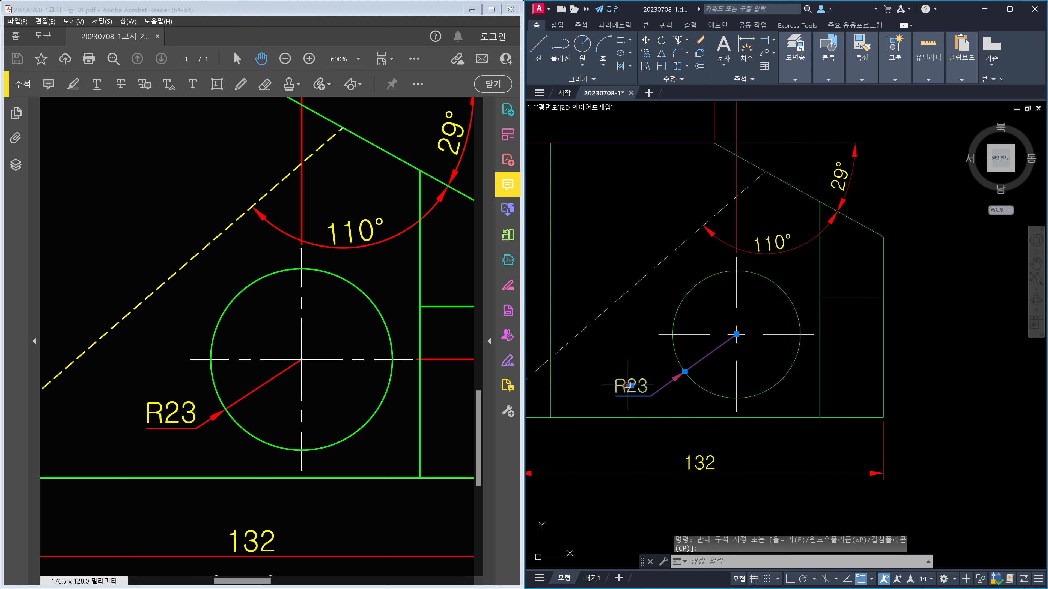
key("Escape")
left_click(631, 390)
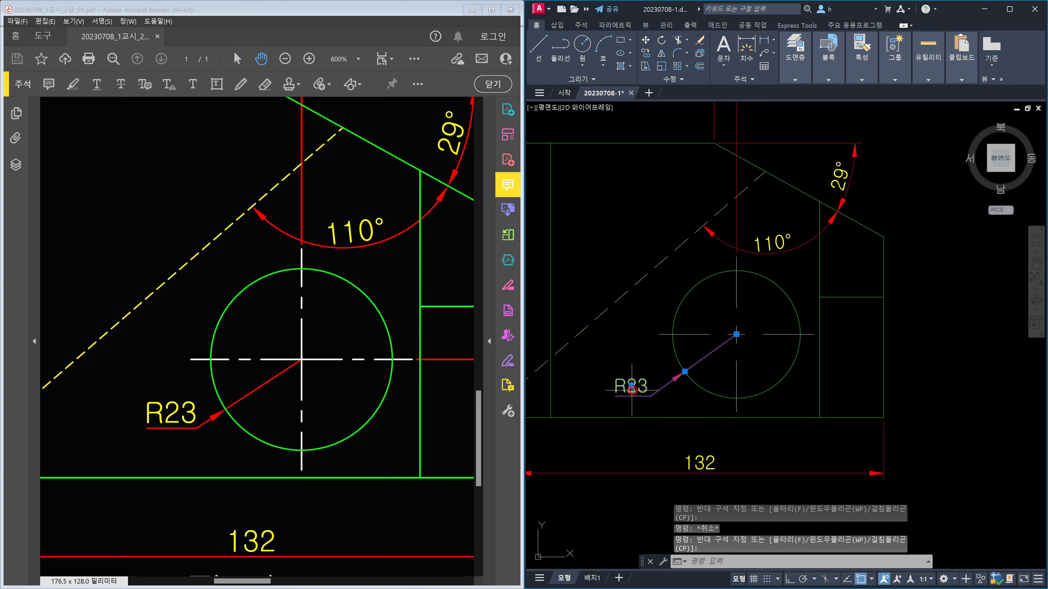
key("Delete")
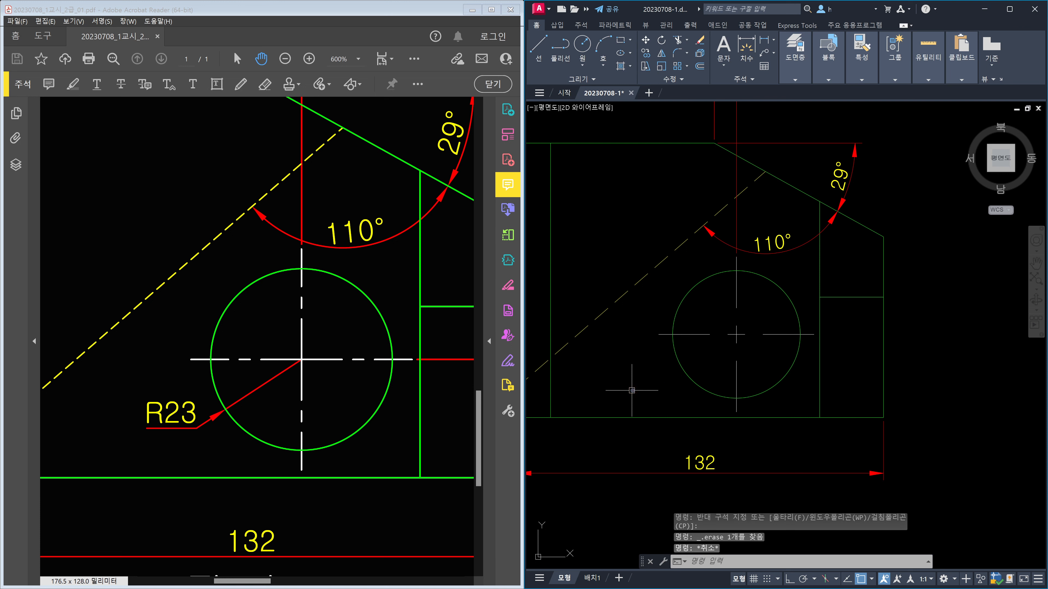
Step: Set the fit option of the ISO-25 dimension style to 화살표 (arrows) and close the style manager
type("d")
key("Return")
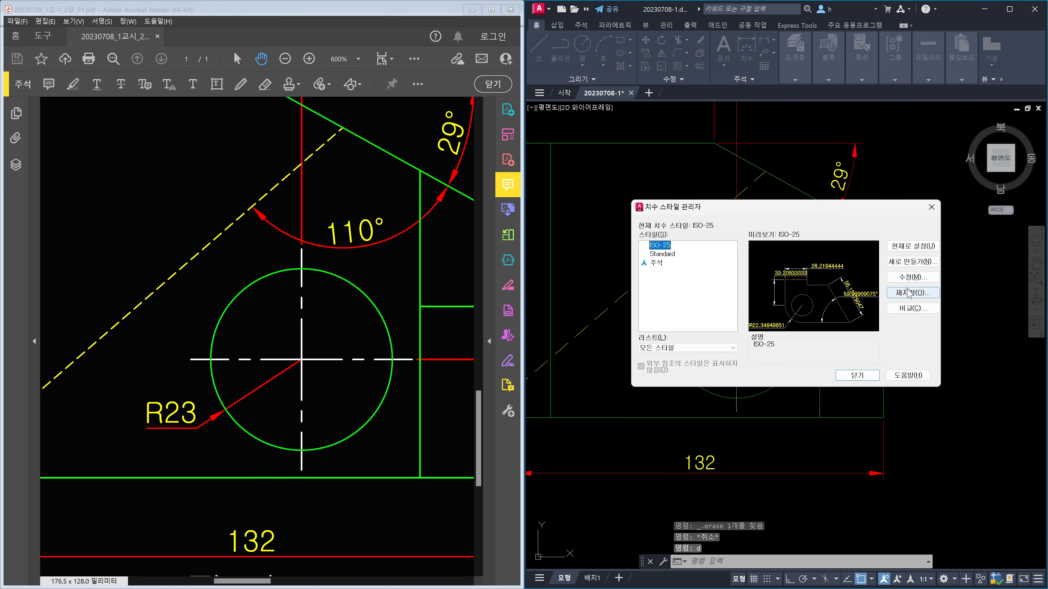
left_click(912, 276)
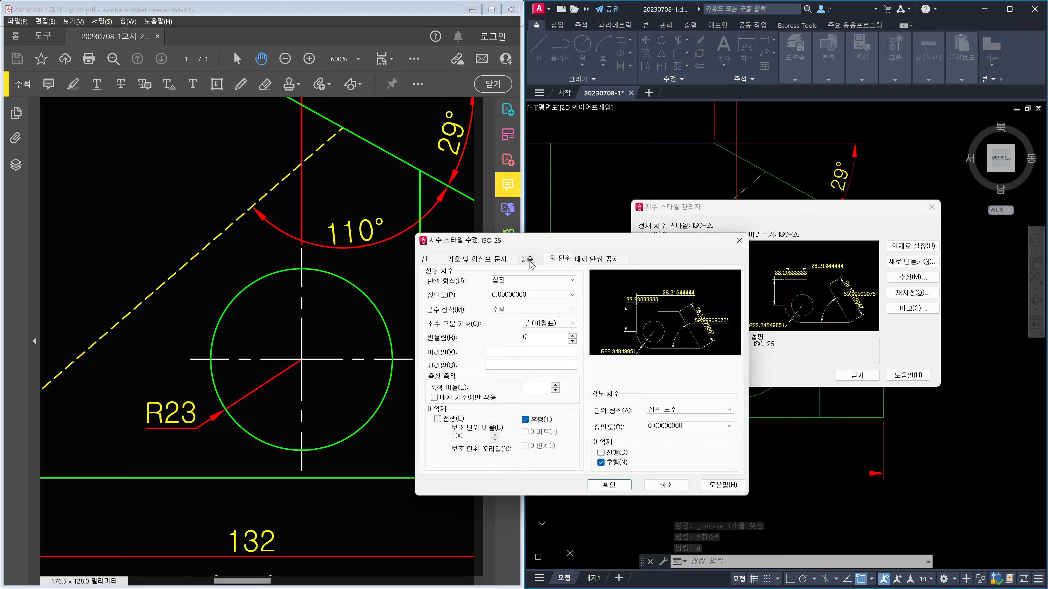
left_click(530, 262)
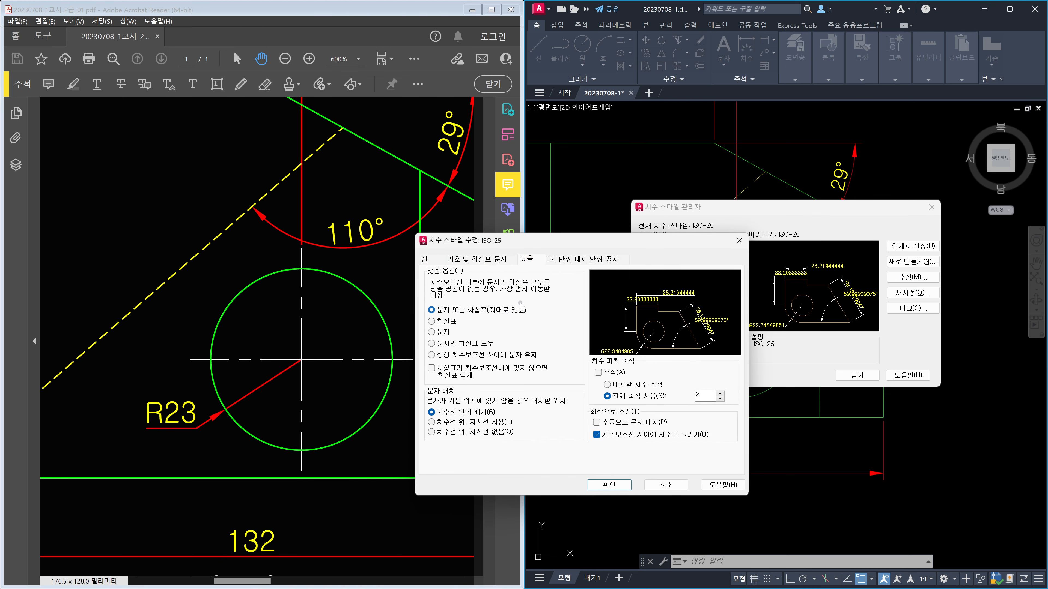
left_click(431, 321)
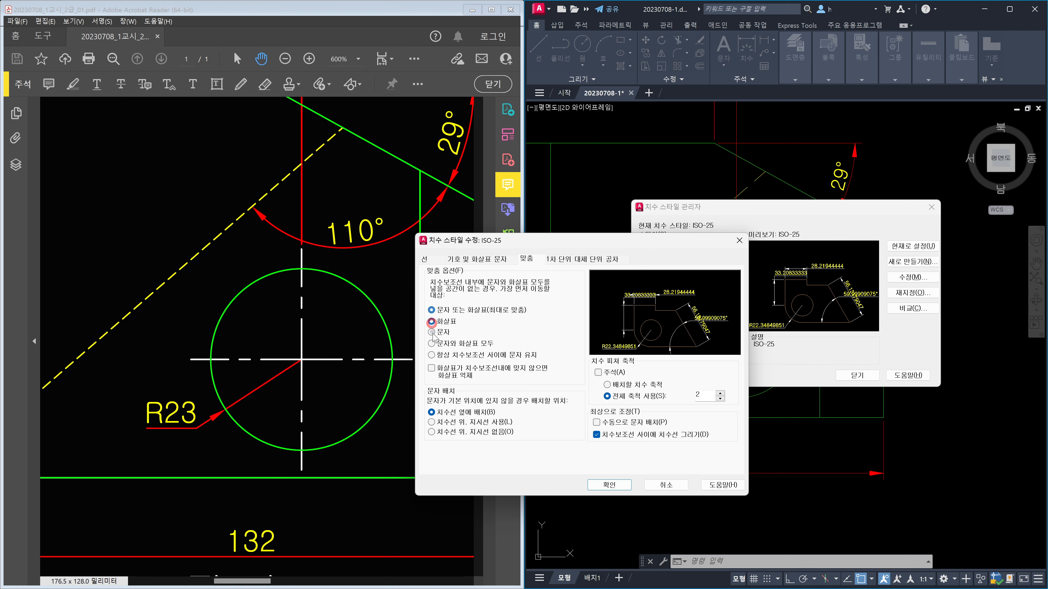
left_click(626, 489)
left_click(855, 376)
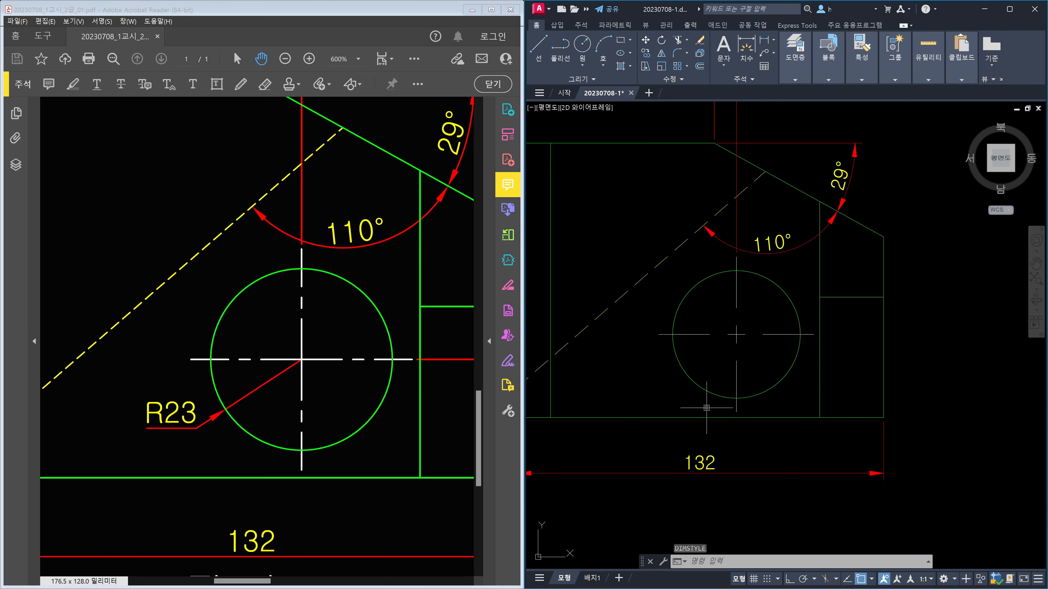
Step: Add a radius dimension to the front view's circle, with its arrow pointing toward the lower left
type("dra")
key("Return")
left_click(702, 389)
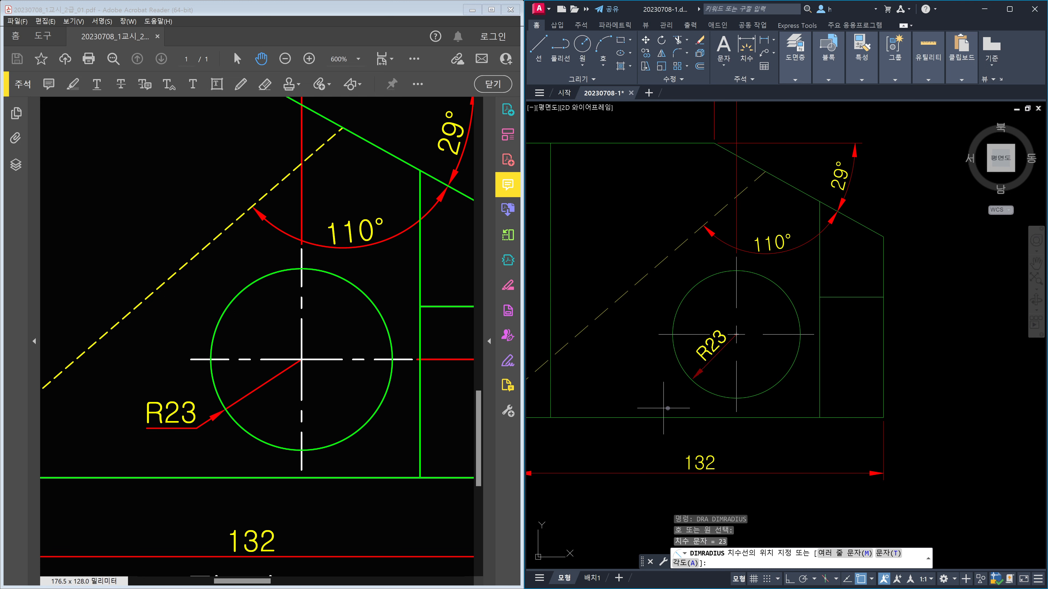
left_click(648, 396)
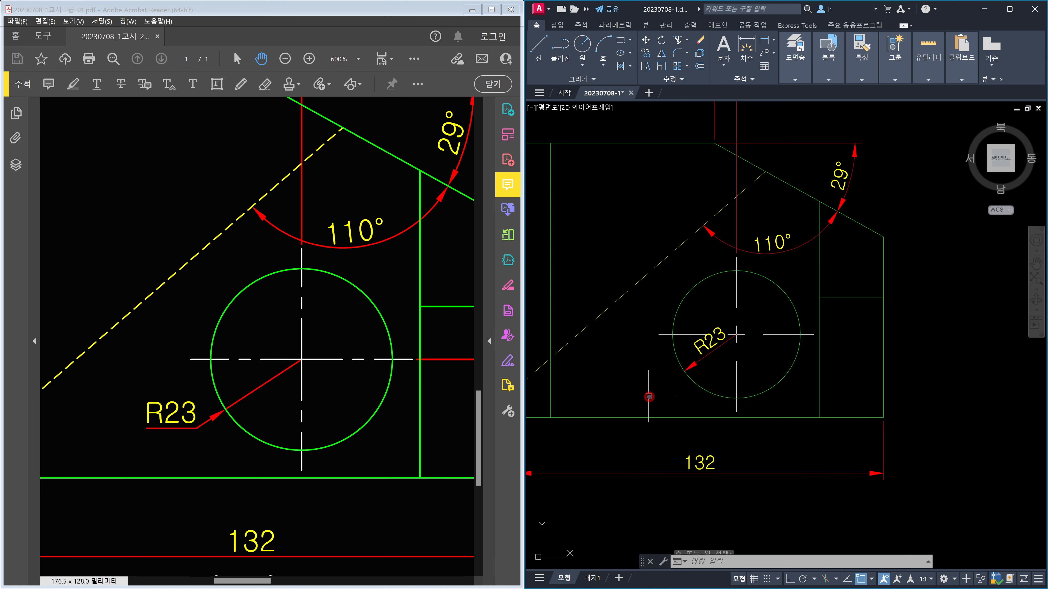
Step: With ortho mode off, move the radius dimension's text outside the circle to its lower left
left_click(709, 340)
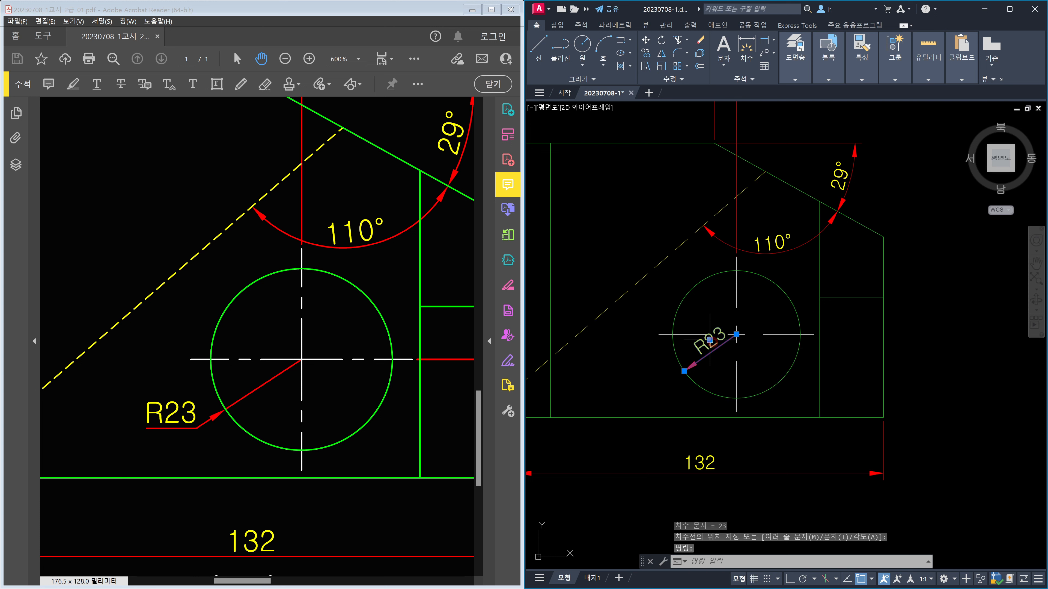
left_click(709, 340)
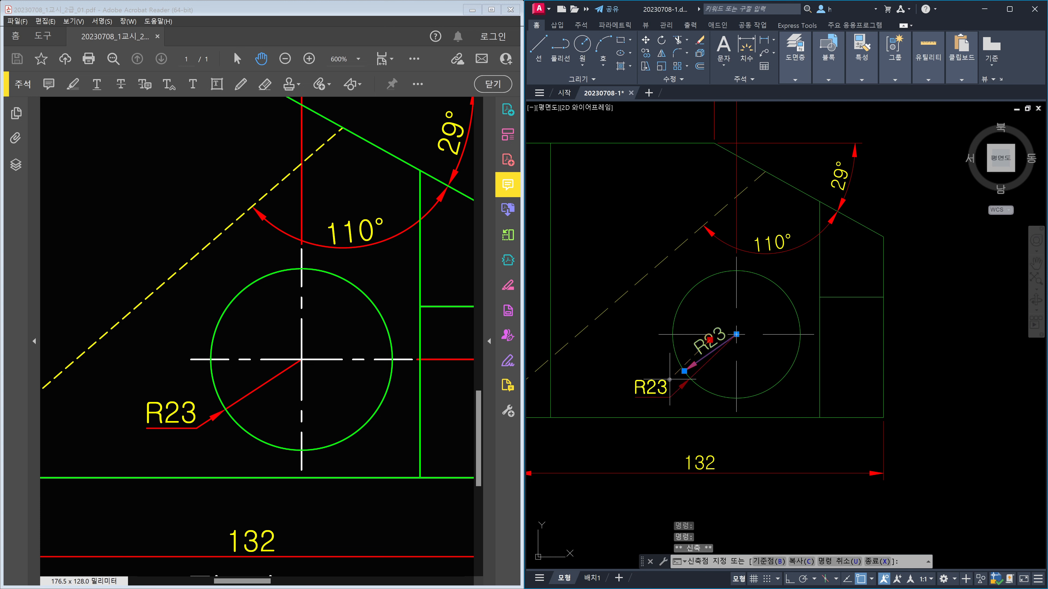
key("F8")
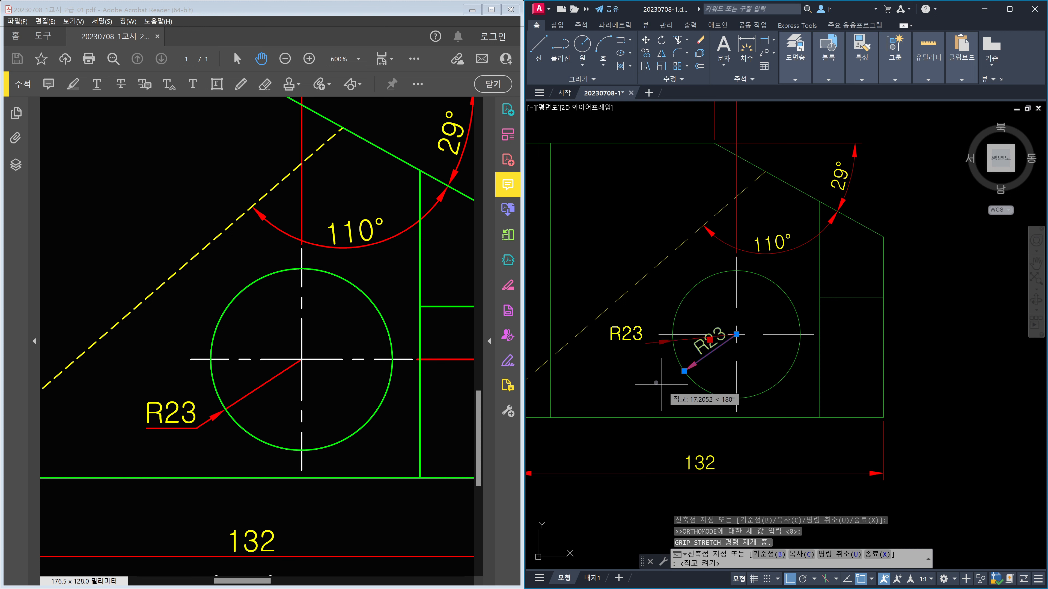
key("F8")
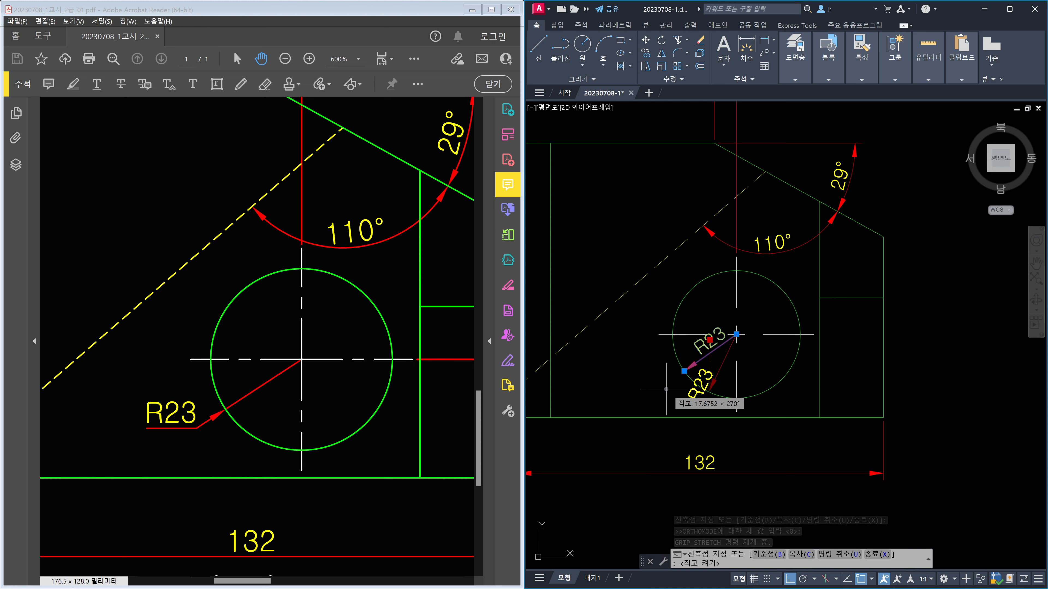
key("F8")
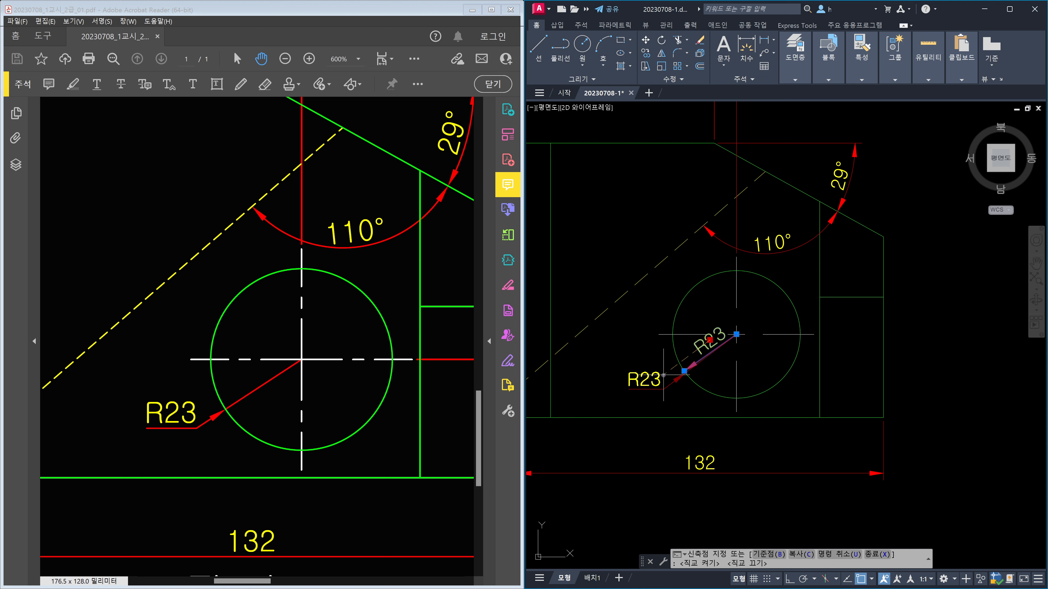
key("Escape")
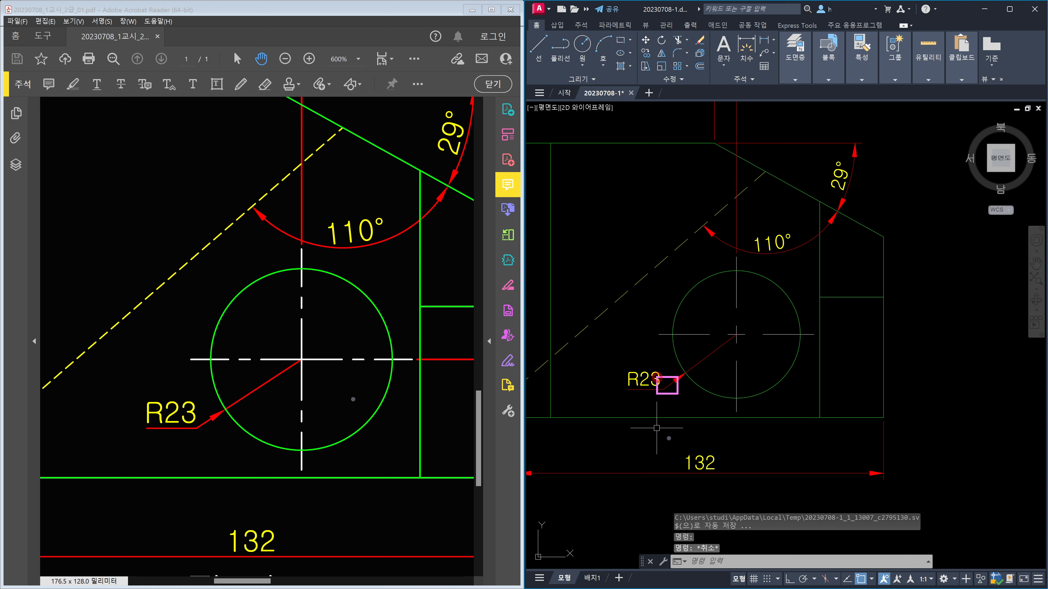
Step: Compare the radius dimension's leader with the reference PDF, then review the ISO-25 style's fit options and close its settings without changes
left_click_drag(190, 411, 214, 434)
mouse_move(618, 360)
left_mouse_down()
mouse_move(701, 403)
mouse_move(653, 397)
mouse_move(644, 418)
mouse_move(621, 415)
left_mouse_up()
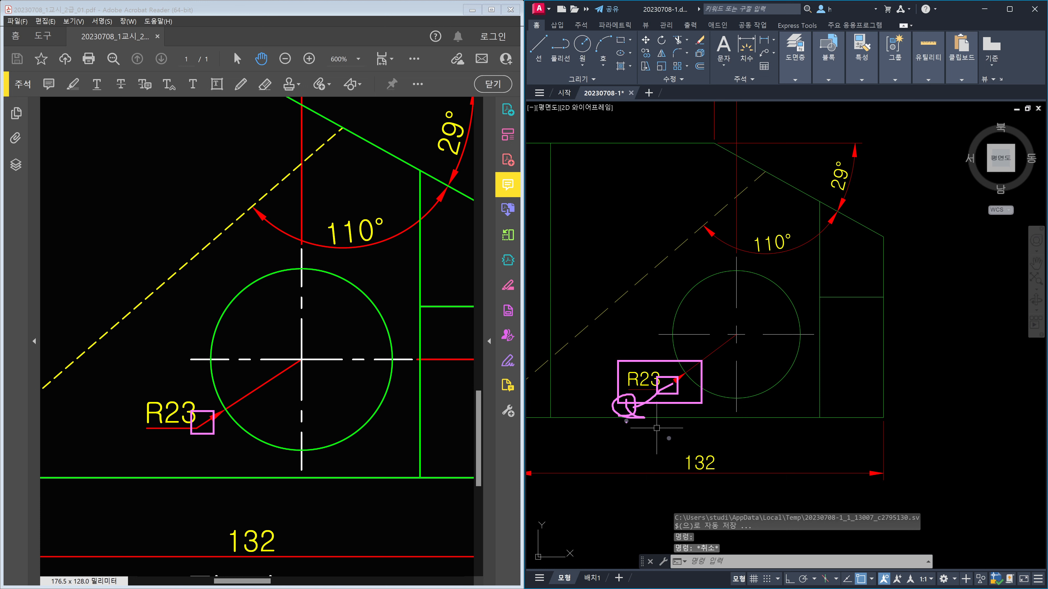
key("Escape")
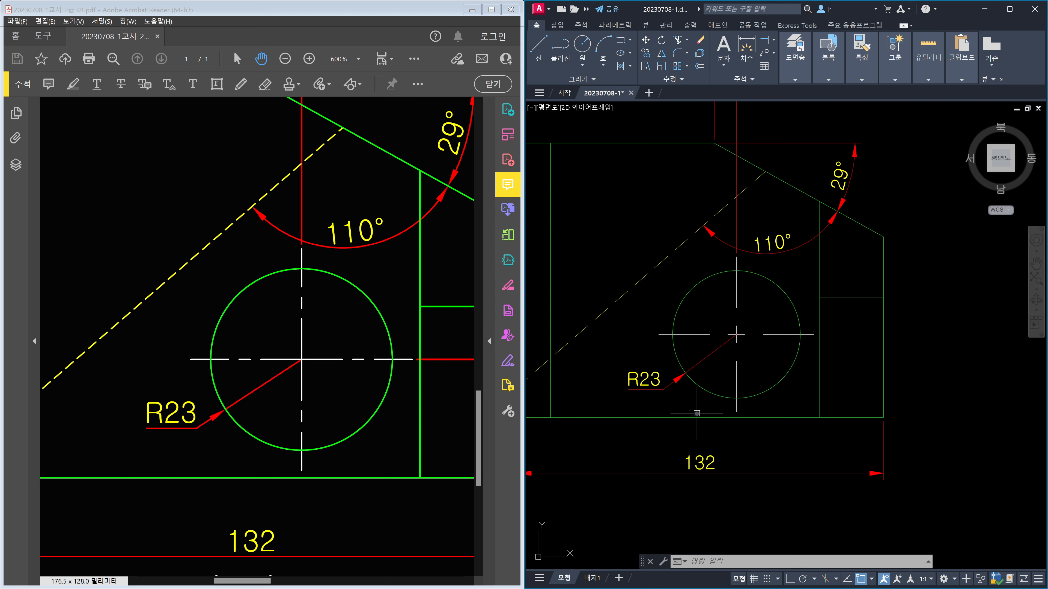
type("d")
key("Return")
left_click(910, 278)
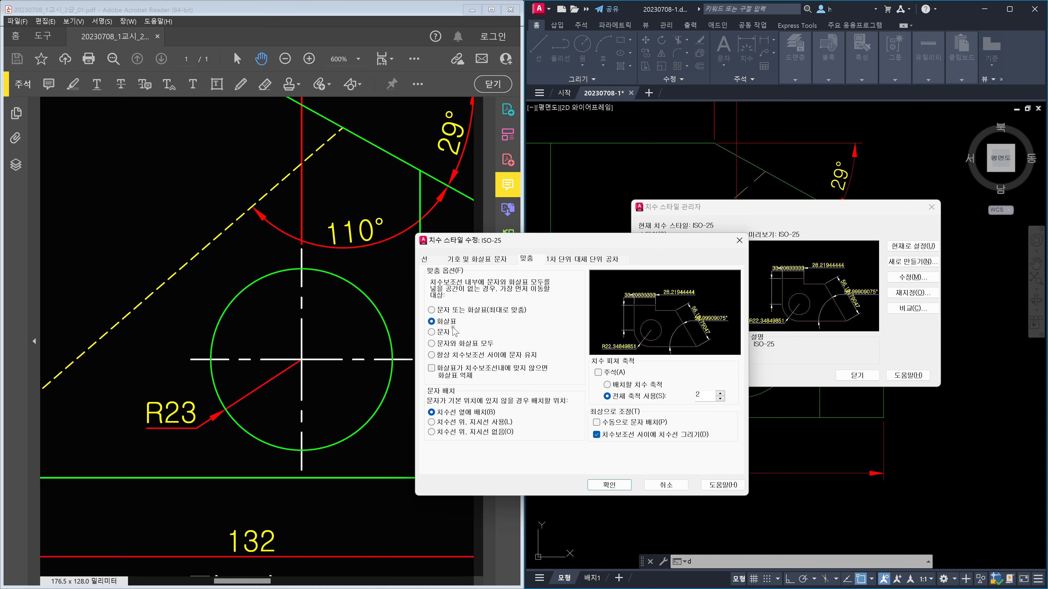
left_click(739, 240)
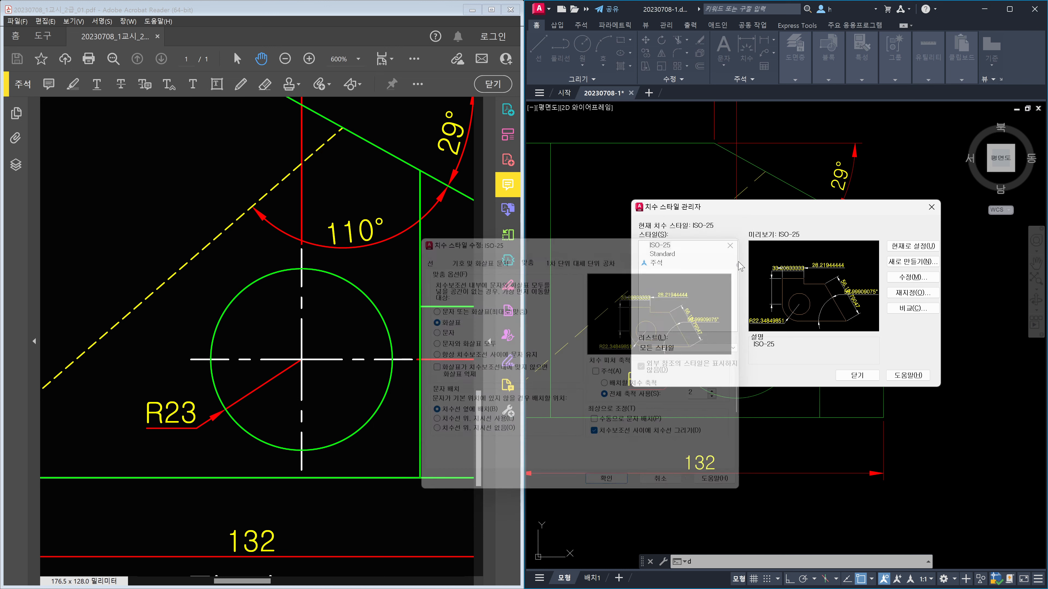
Step: Close the style manager and delete the radius dimension of the front view's circle
left_click(936, 208)
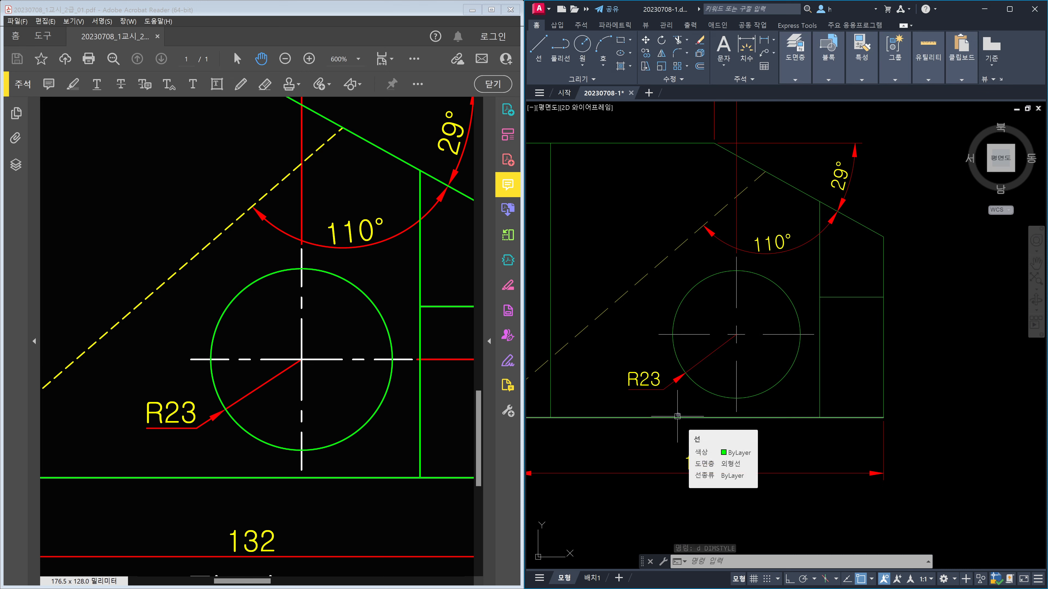
left_click(667, 401)
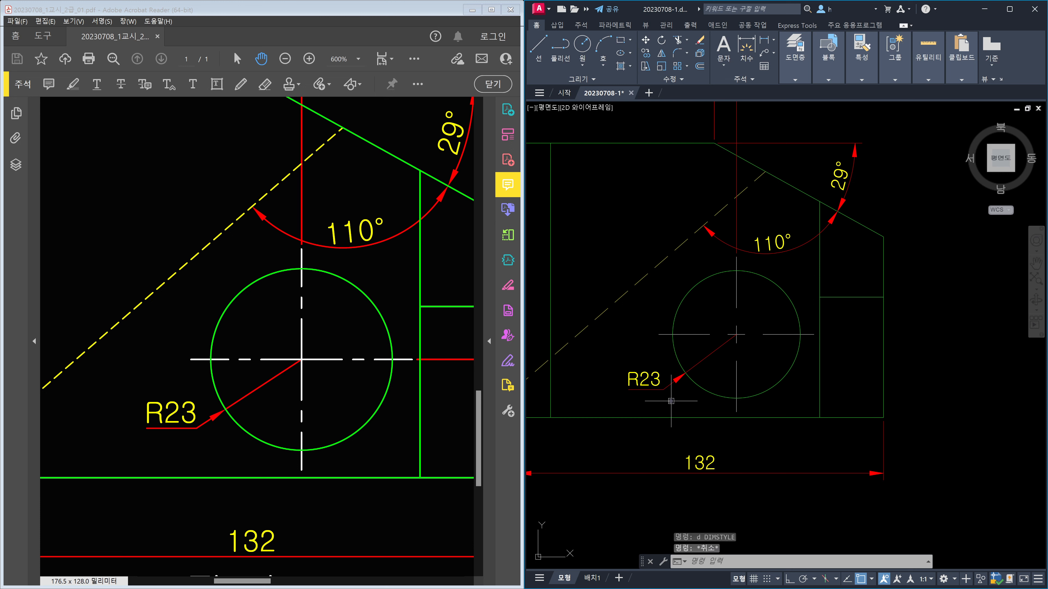
left_click(629, 373)
key("Delete")
Step: Set the ISO-25 dimension style's fit option to 문자 또는 화살표(최대로 맞춤) and close the style manager
type("d")
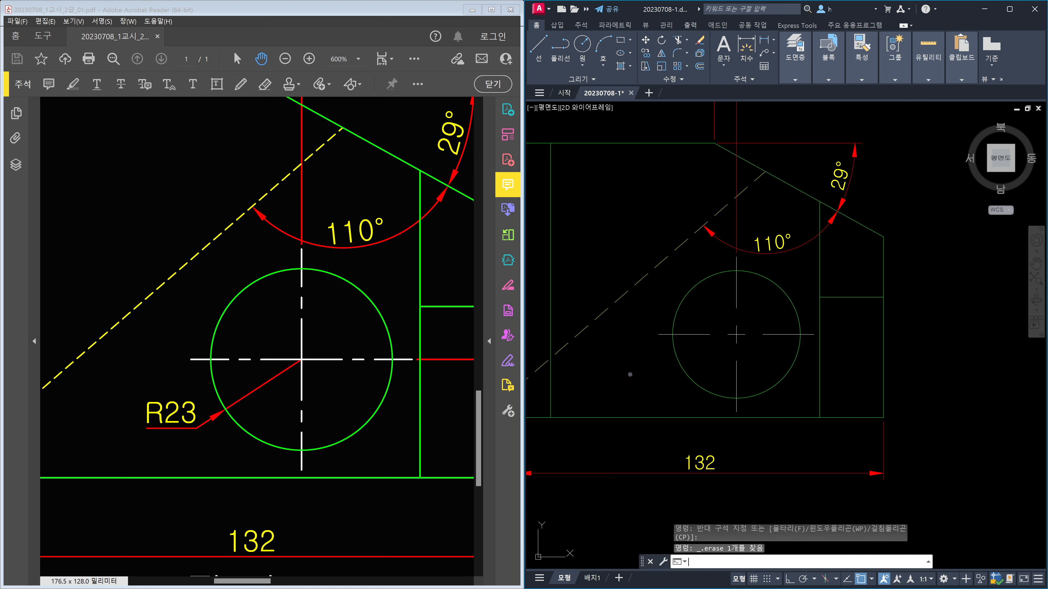
key("Return")
left_click(909, 284)
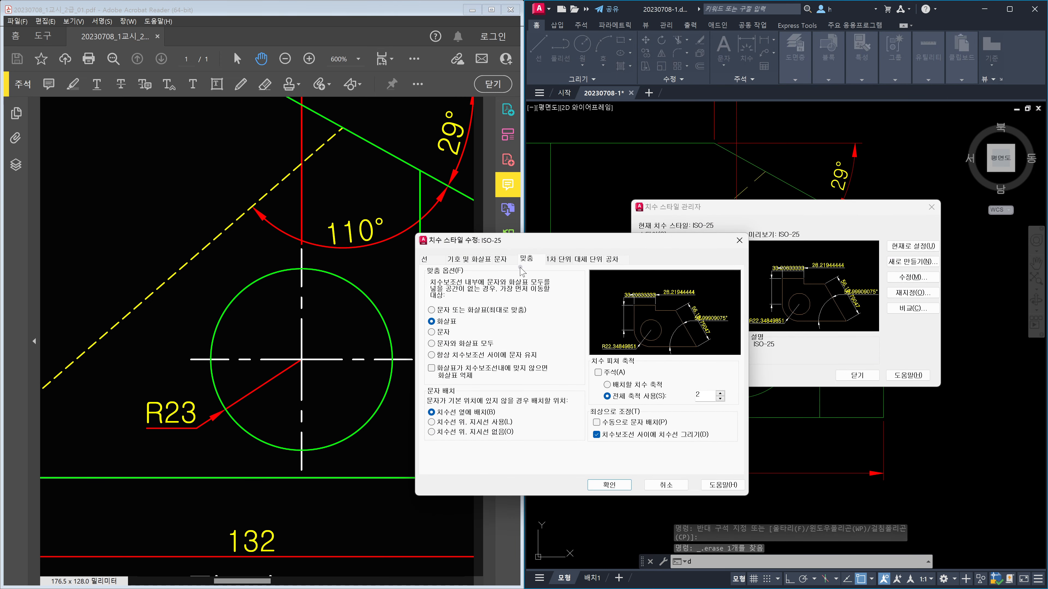
left_click(481, 260)
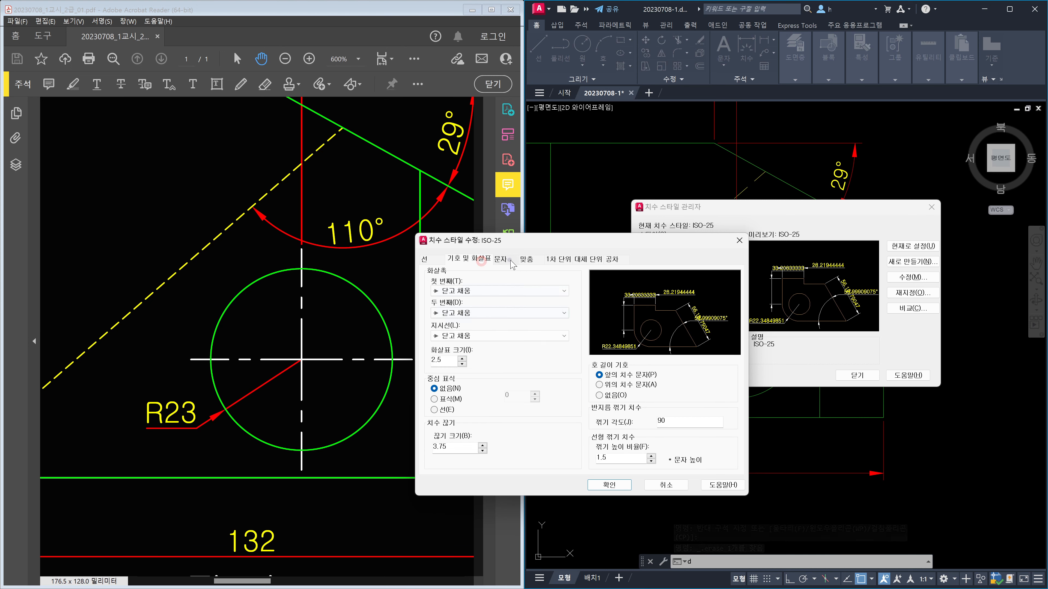
left_click(532, 257)
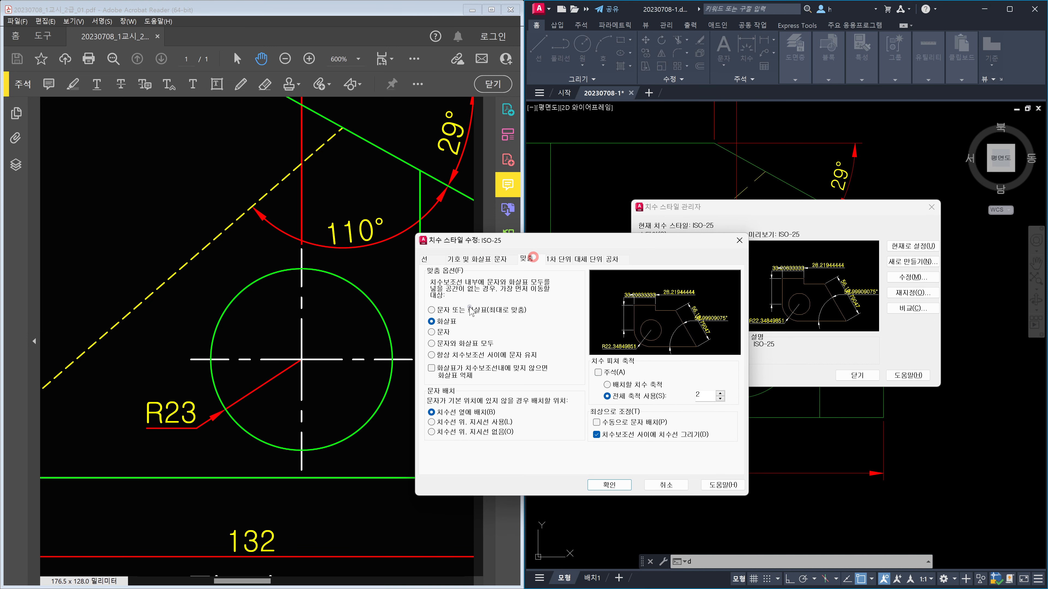
left_click(438, 310)
left_click(609, 484)
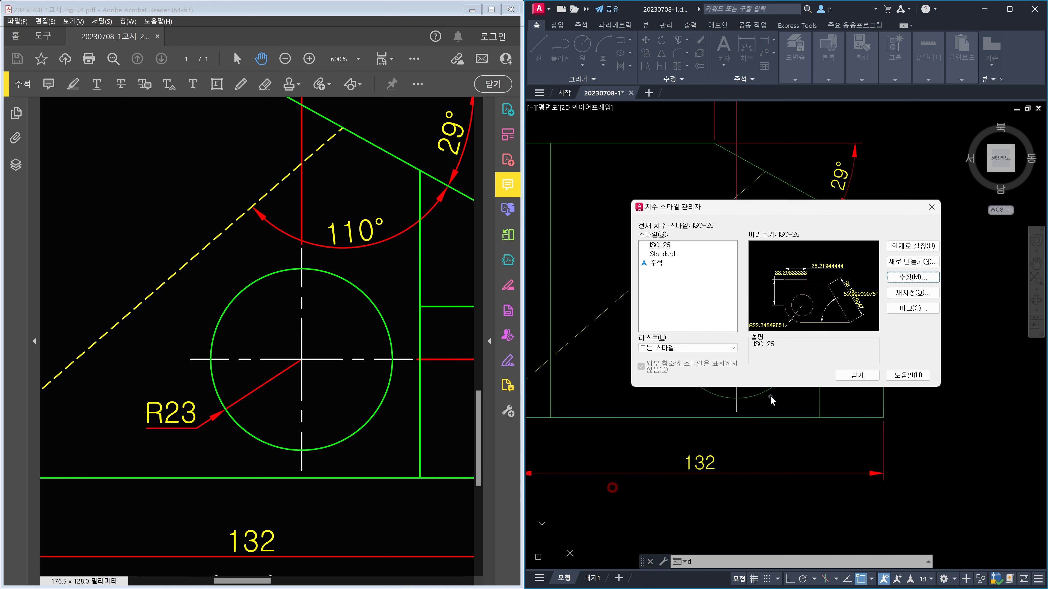
left_click(861, 375)
Step: Add a radius dimension to the front view's circle, placing its text outside the circle to the lower left
type("d")
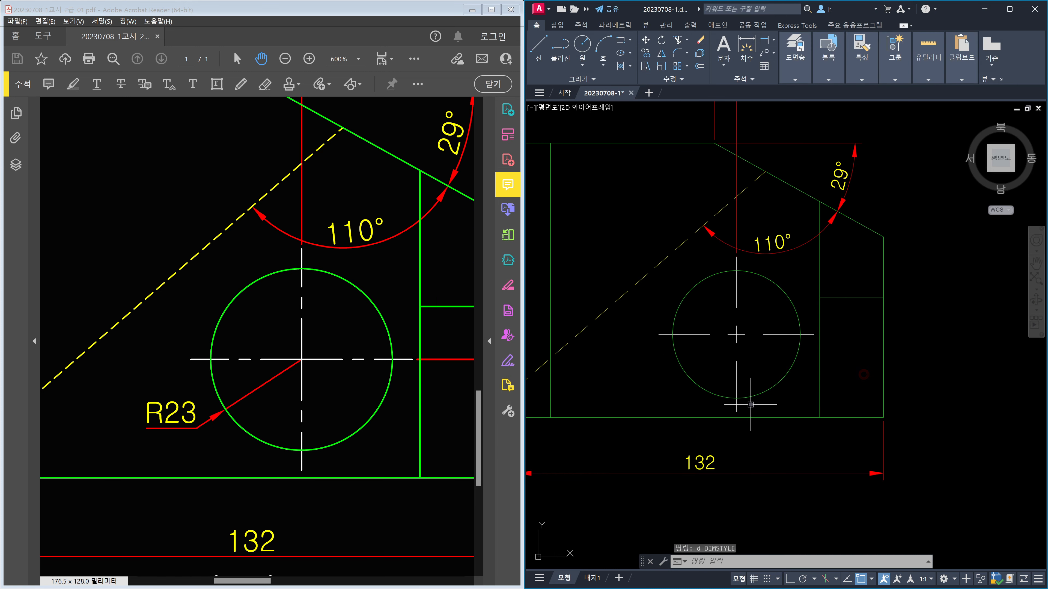
type("ra")
key("Return")
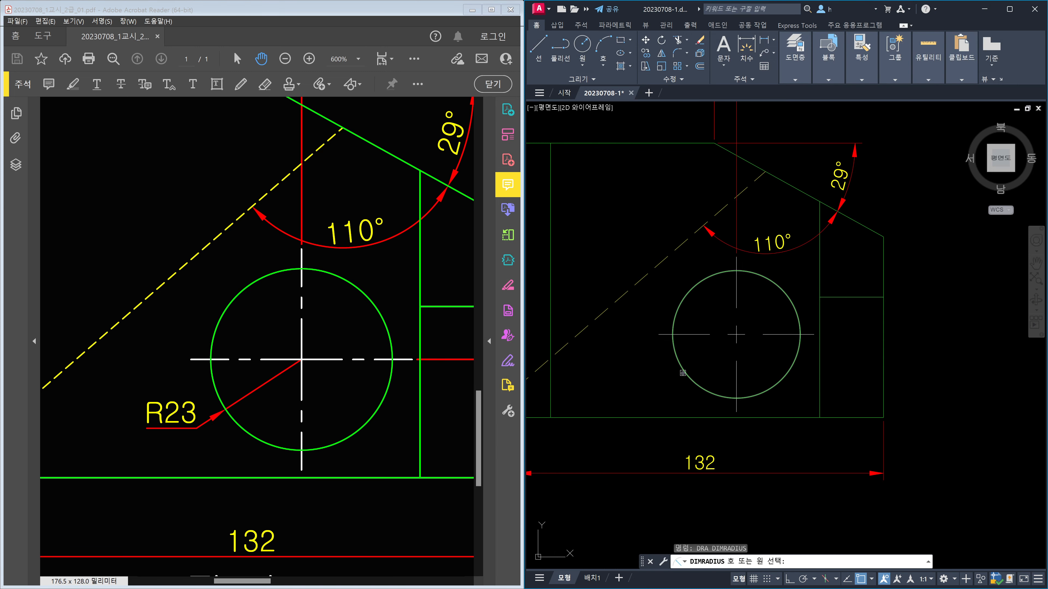
left_click(680, 376)
left_click(659, 390)
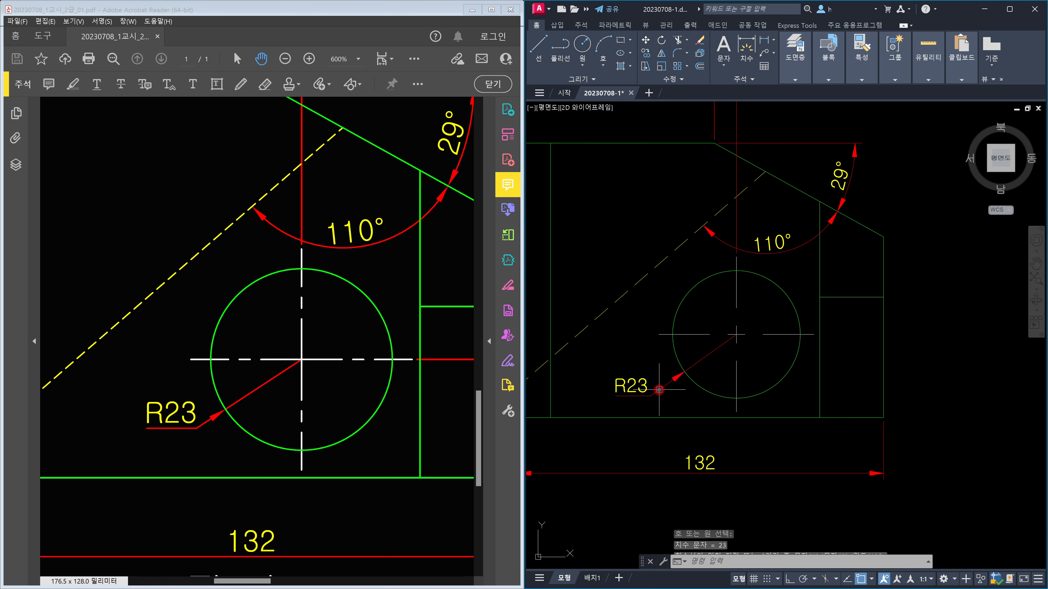
key("Escape")
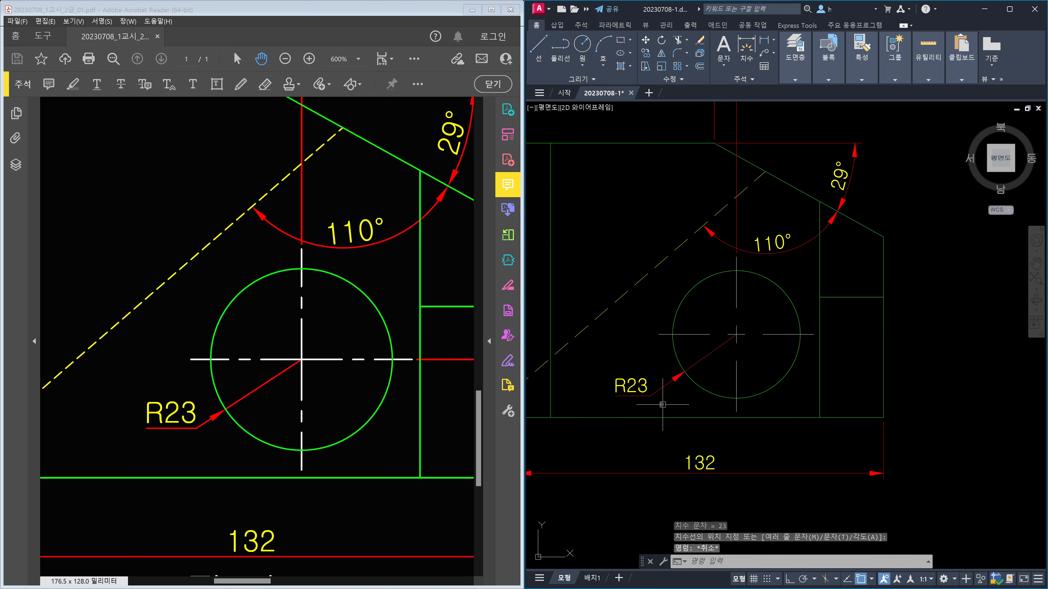
Step: Examine the three views in the reference PDF and read the dimensions required for the right side view (우측면도)
scroll(662, 404, "down", 5)
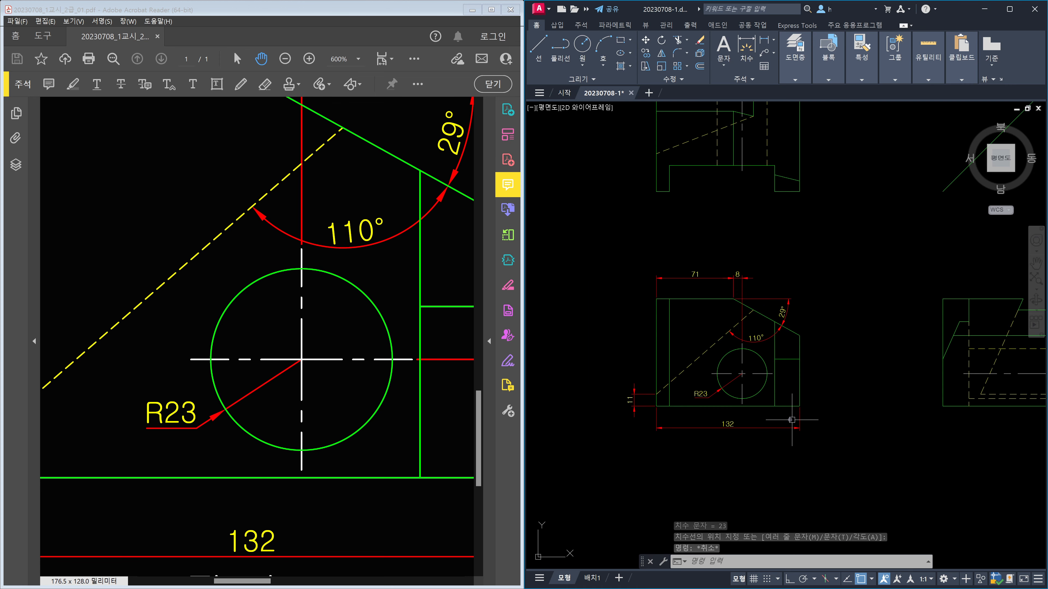
middle_click_drag(742, 412, 735, 451)
left_click(224, 310)
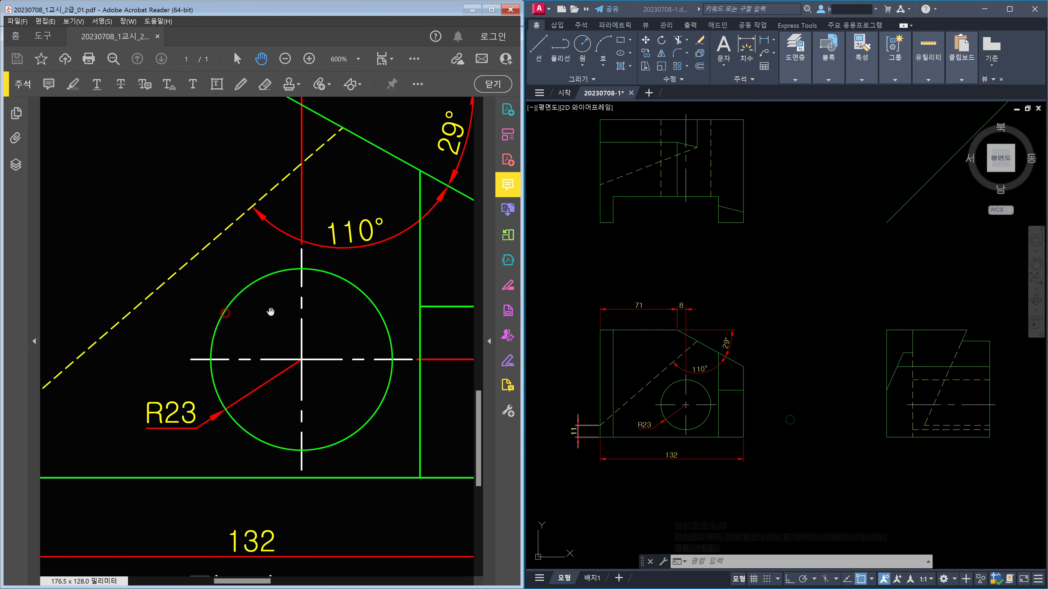
scroll(270, 311, "down", 3, "ctrl")
scroll(270, 311, "down", 1, "ctrl")
left_click_drag(403, 403, 223, 391)
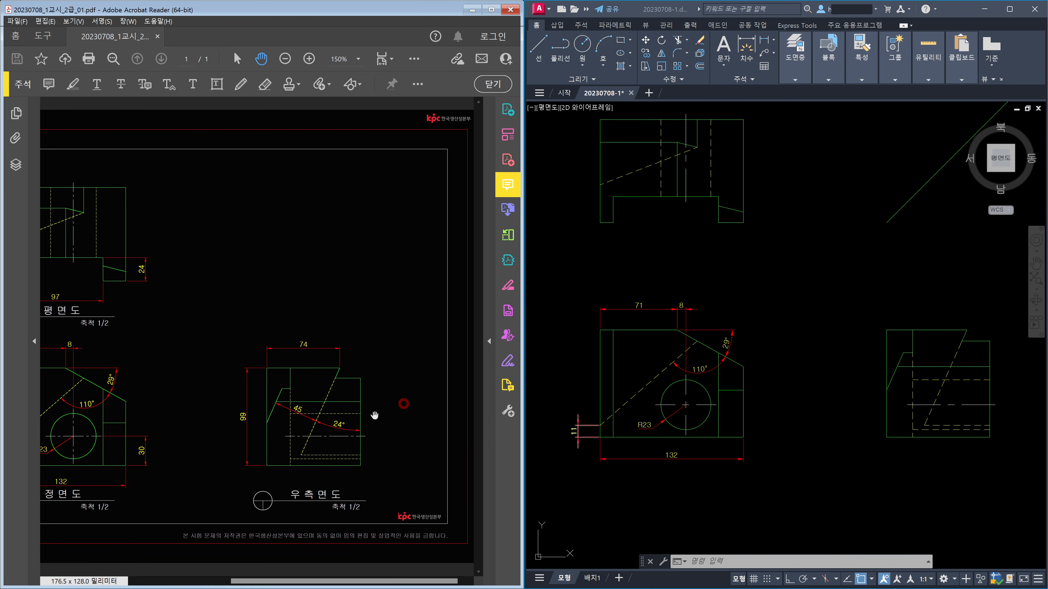
left_click_drag(184, 429, 272, 431)
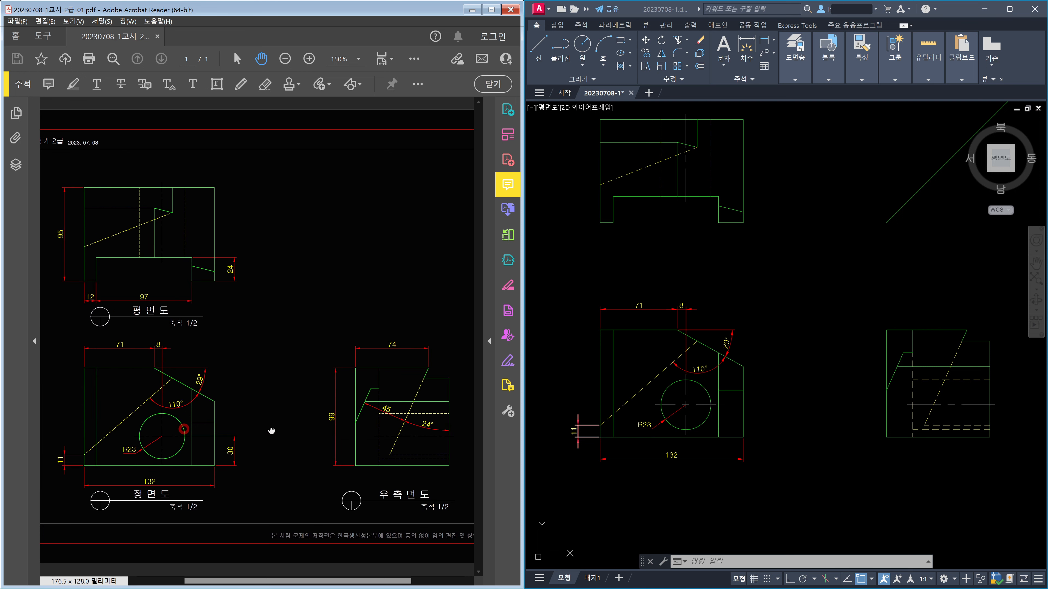
left_click_drag(359, 446, 278, 441)
scroll(303, 430, "up", 2, "ctrl")
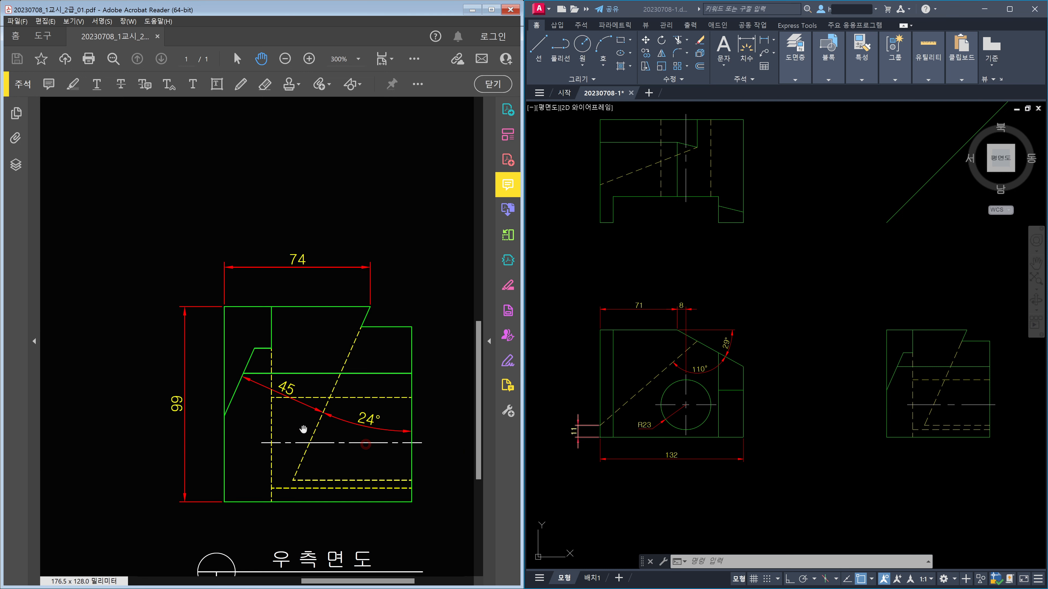
left_click(793, 457)
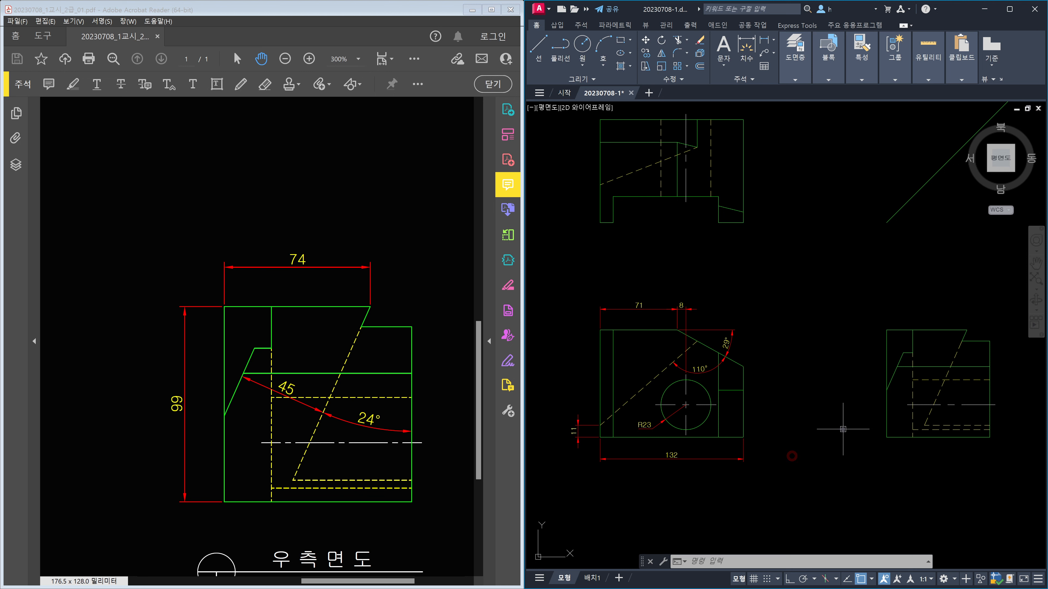
Step: Add a vertical linear dimension of the right side view's full height, placed beside its left edge
scroll(915, 395, "up", 2)
middle_click_drag(915, 395, 776, 380)
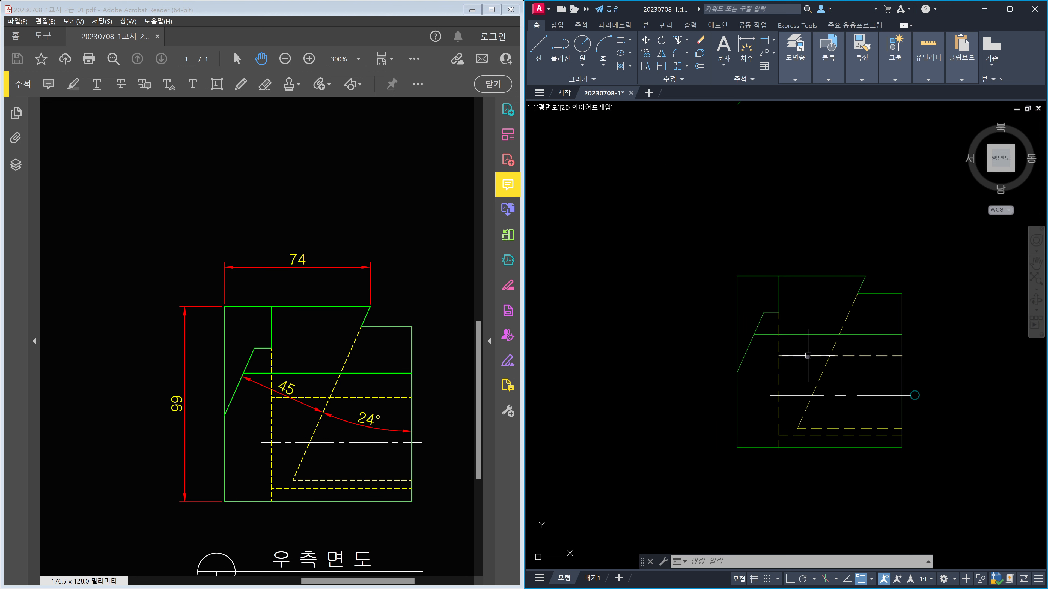
type("dli")
key("Return")
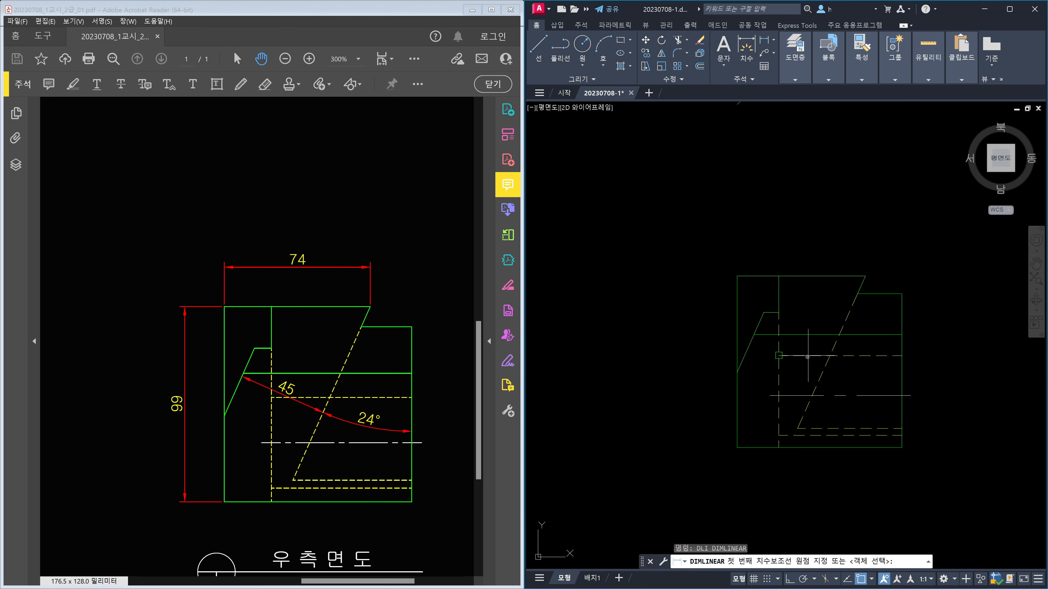
key("Return")
left_click(740, 314)
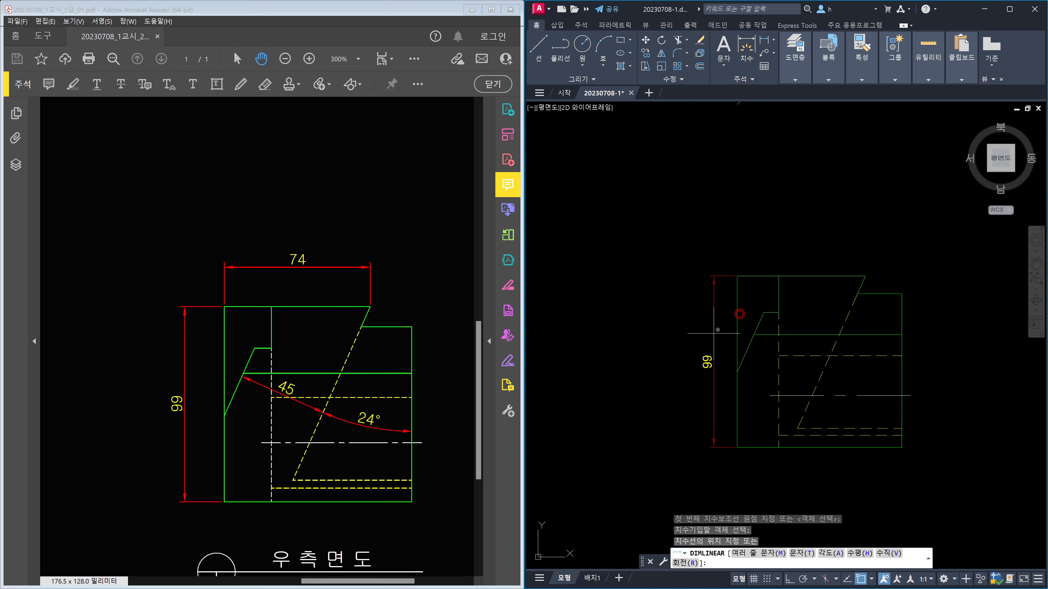
left_click(706, 346)
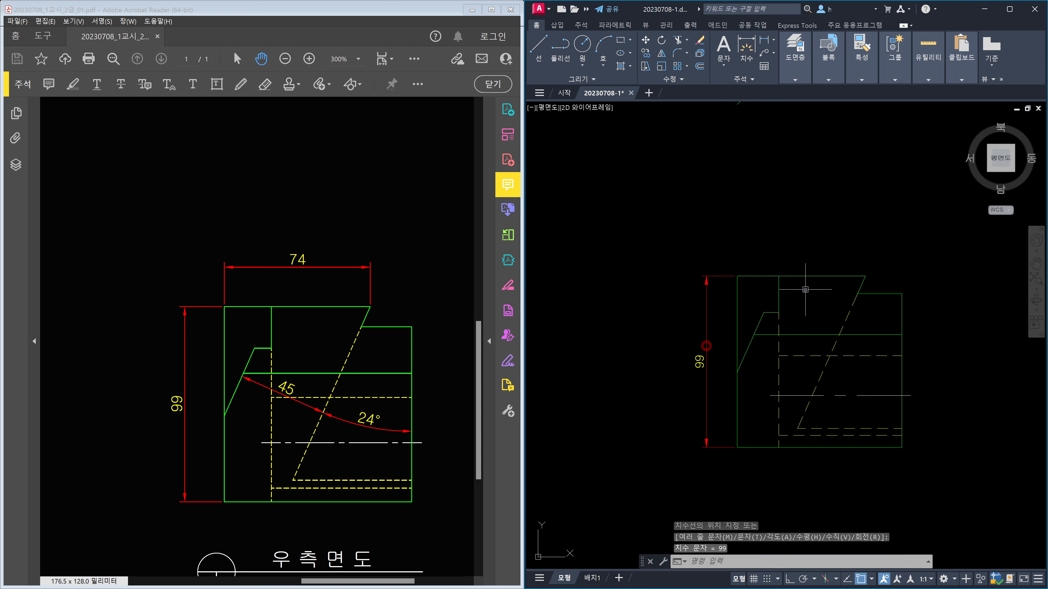
key("Return")
key("Return")
left_click(814, 276)
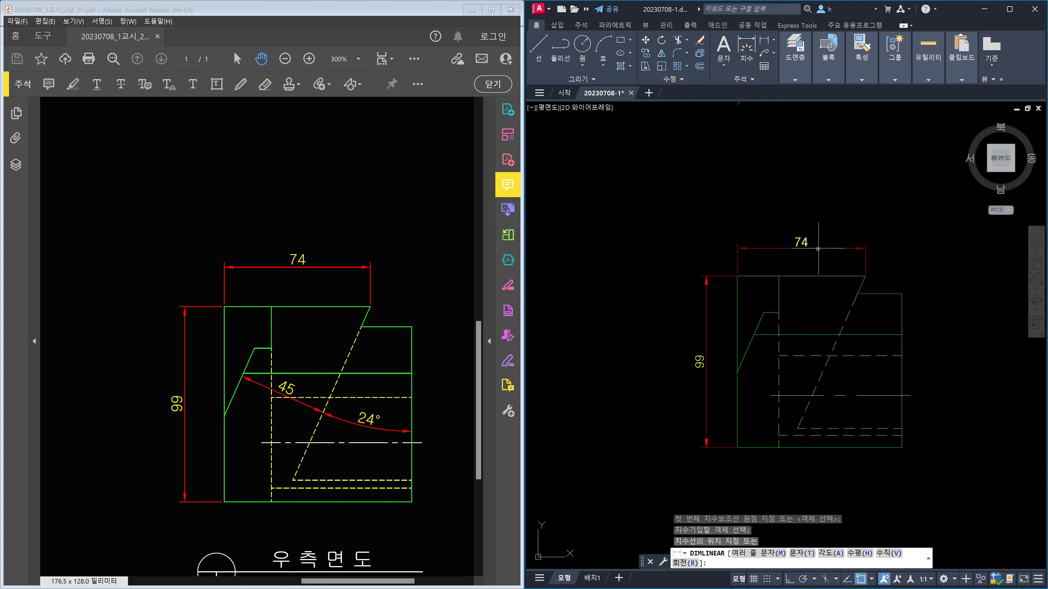
left_click(818, 249)
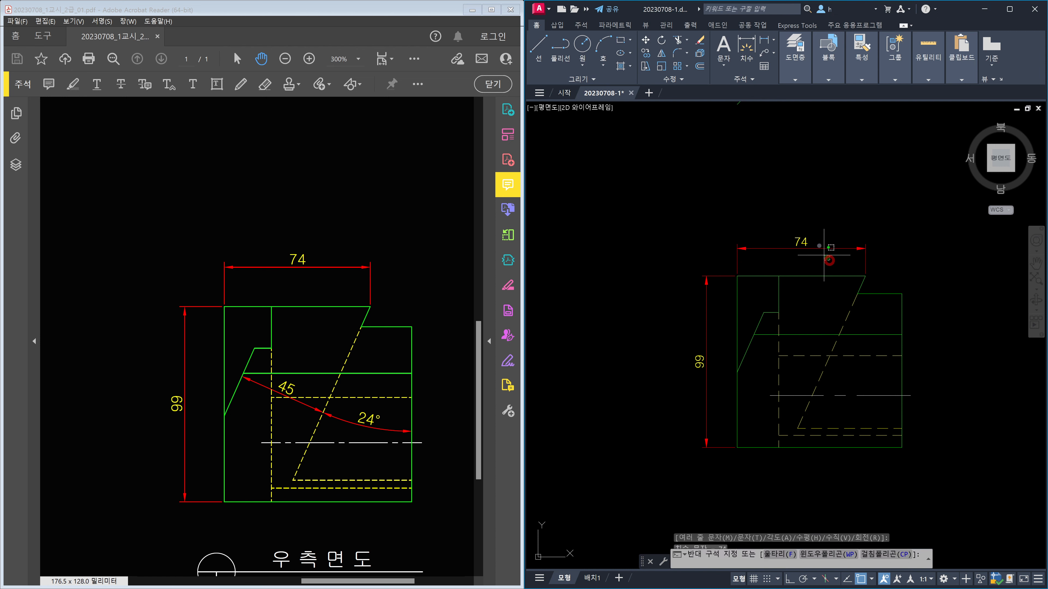
left_click(817, 248)
key("Delete")
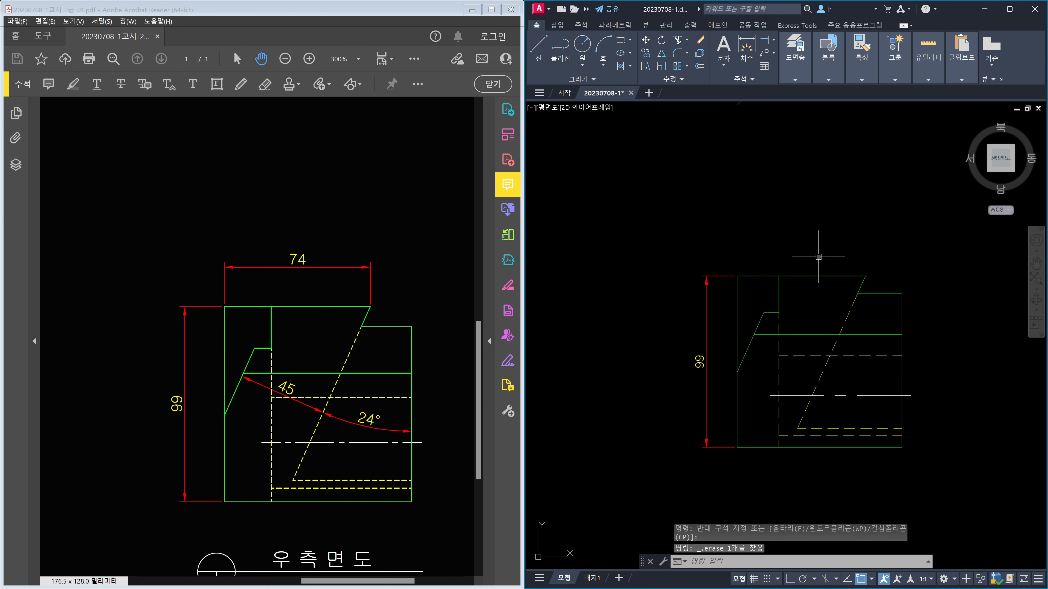
Step: Dimension the right side view's top edge, aligning its dimension line with the front view's 71 dimension
type("dli")
key("Return")
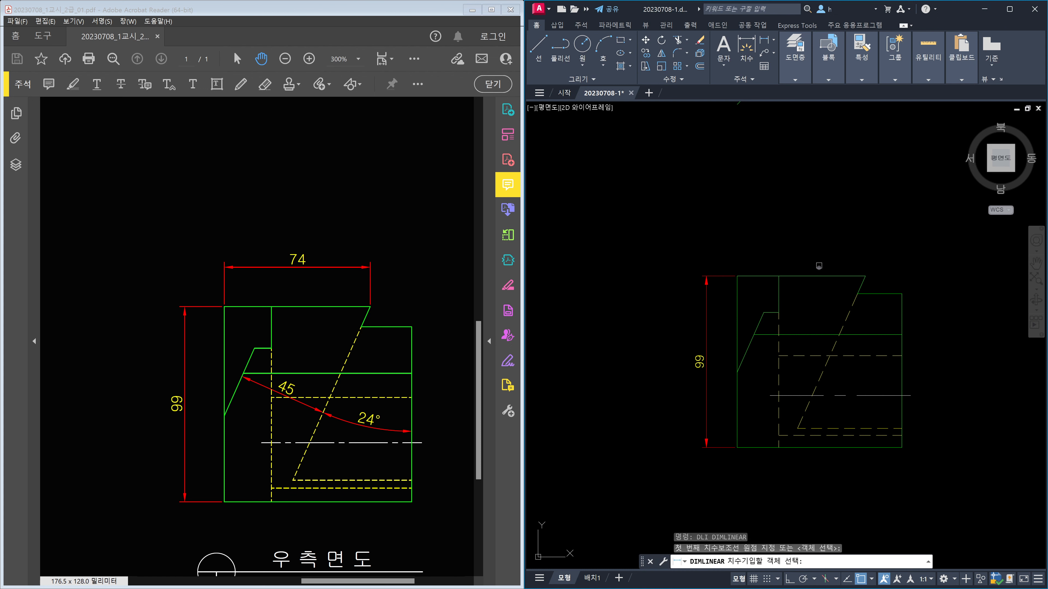
left_click(817, 276)
scroll(817, 276, "down", 3)
scroll(641, 264, "up", 6)
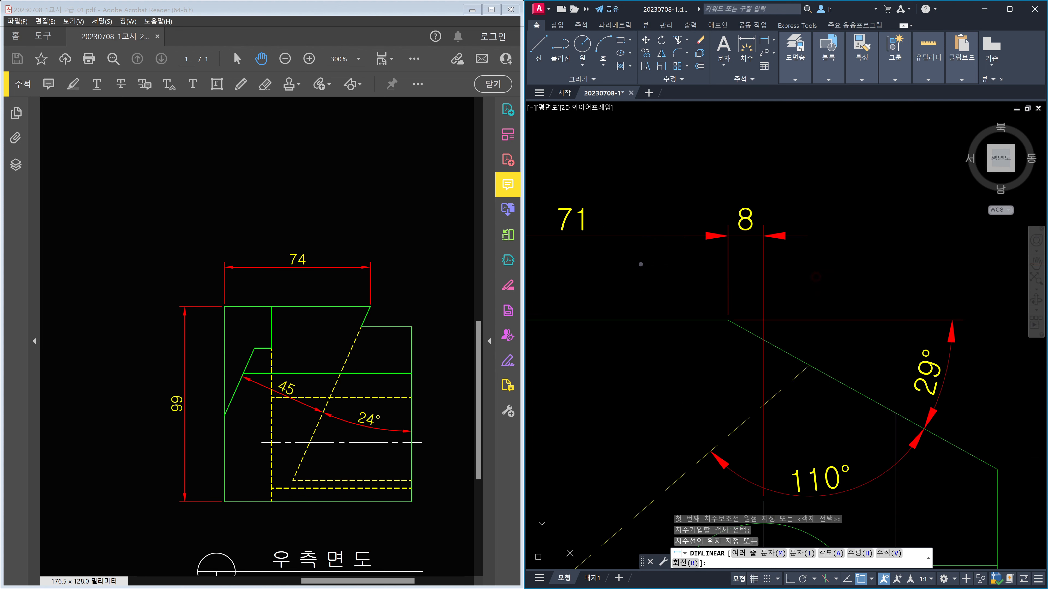
scroll(643, 252, "down", 4)
left_click(650, 241)
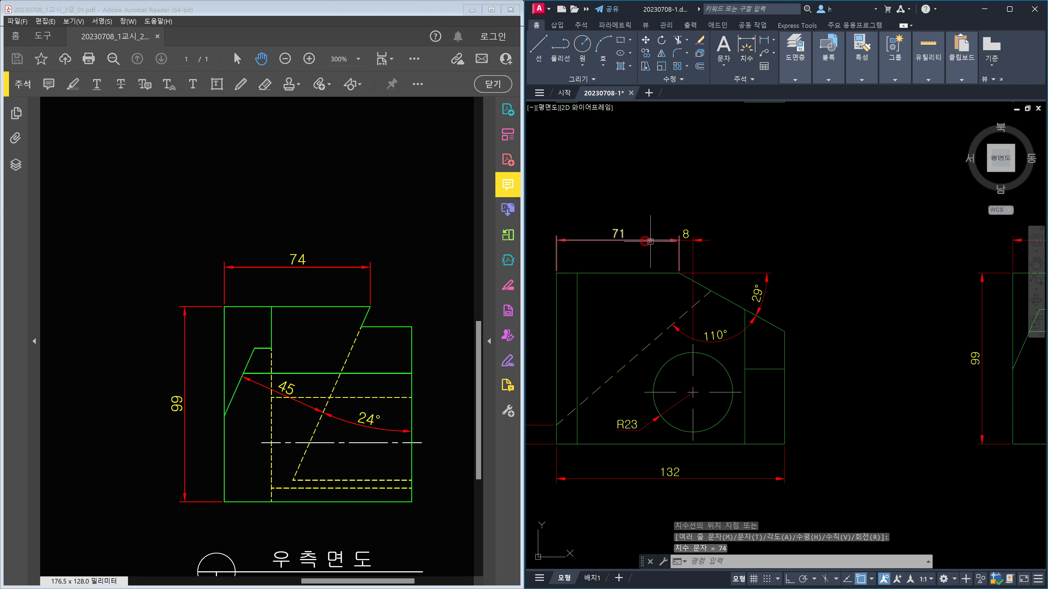
Step: Check the side view's top dimension against the front view's upper dimension line with a horizontal construction line, and erase that line
scroll(650, 241, "down", 4)
scroll(784, 294, "up", 3)
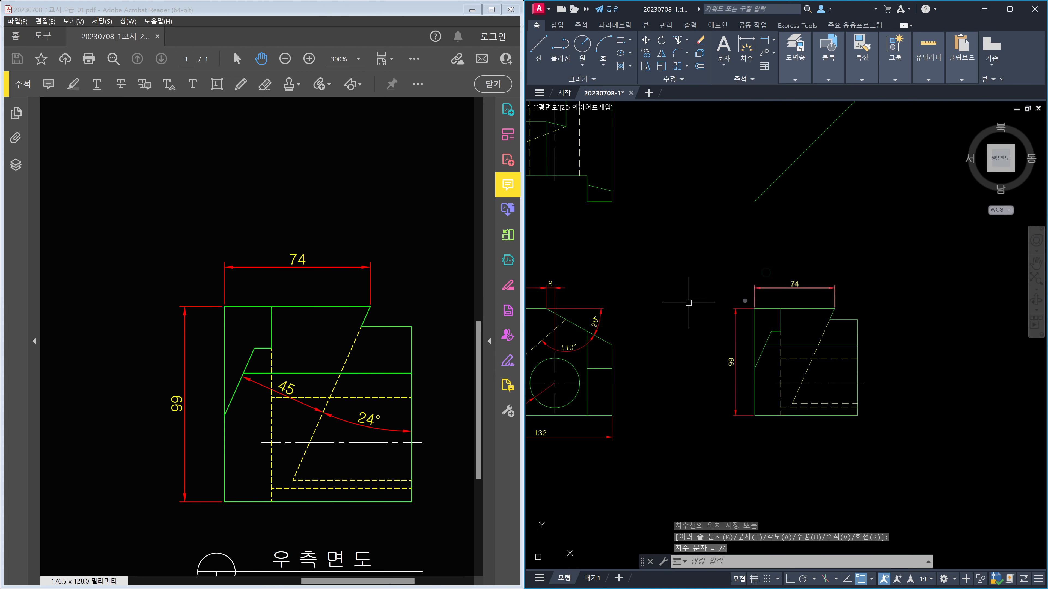
type("x")
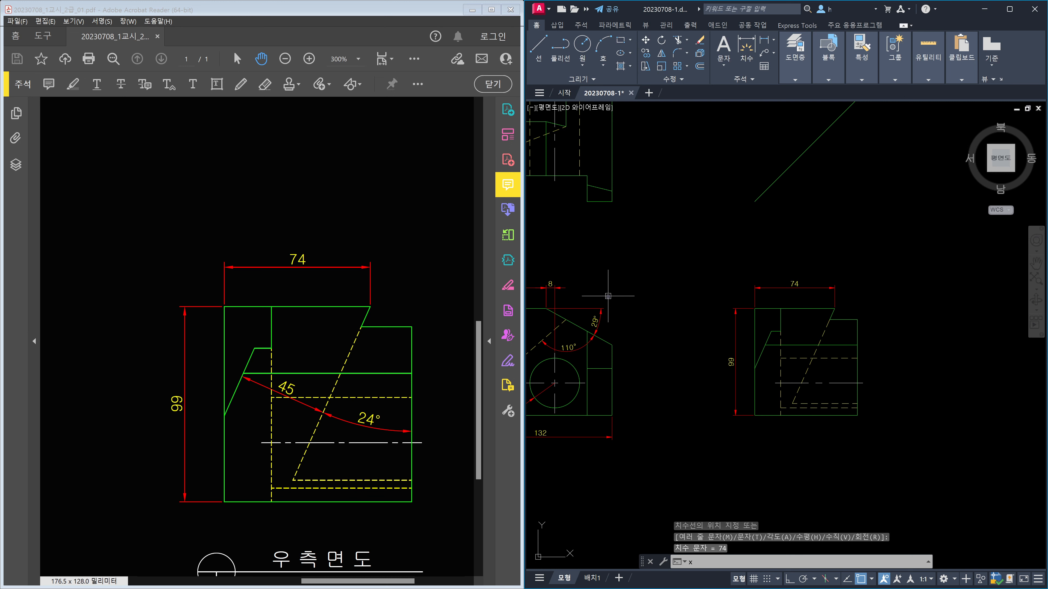
type("l")
key("Return")
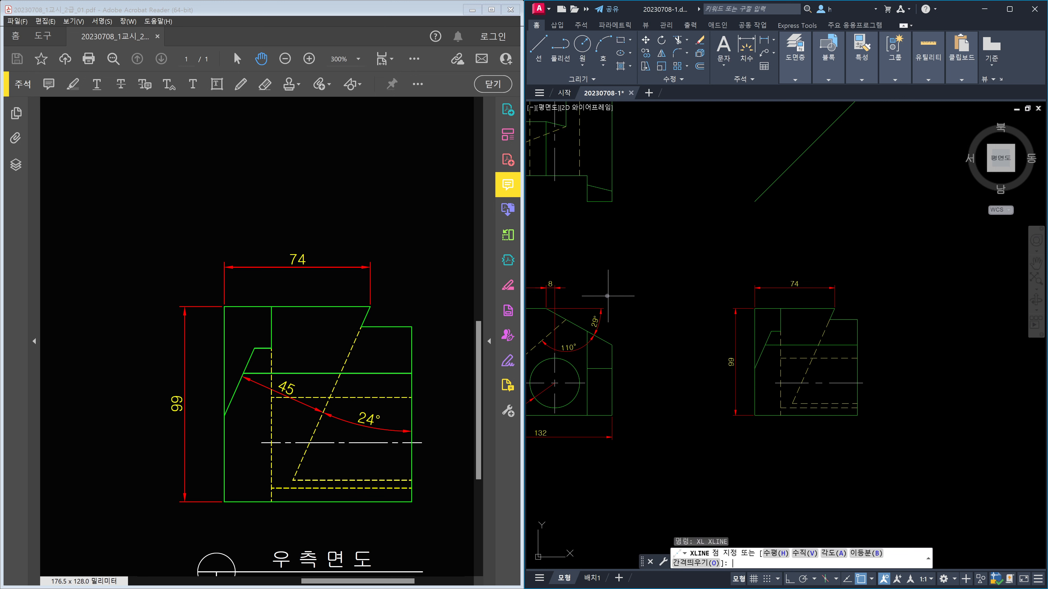
left_click(566, 288)
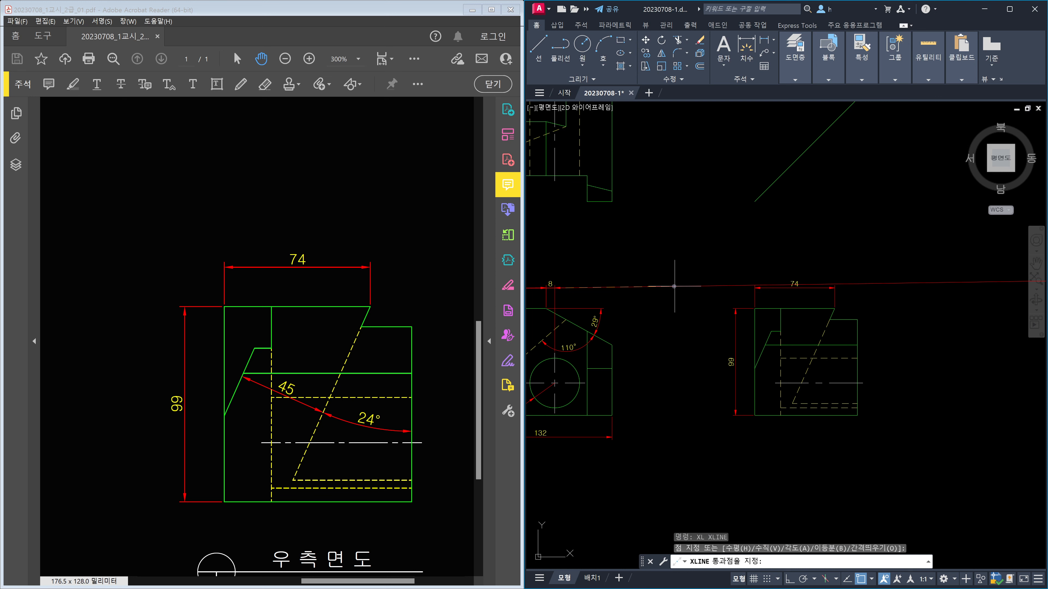
key("F8")
key("Escape")
scroll(817, 332, "up", 3)
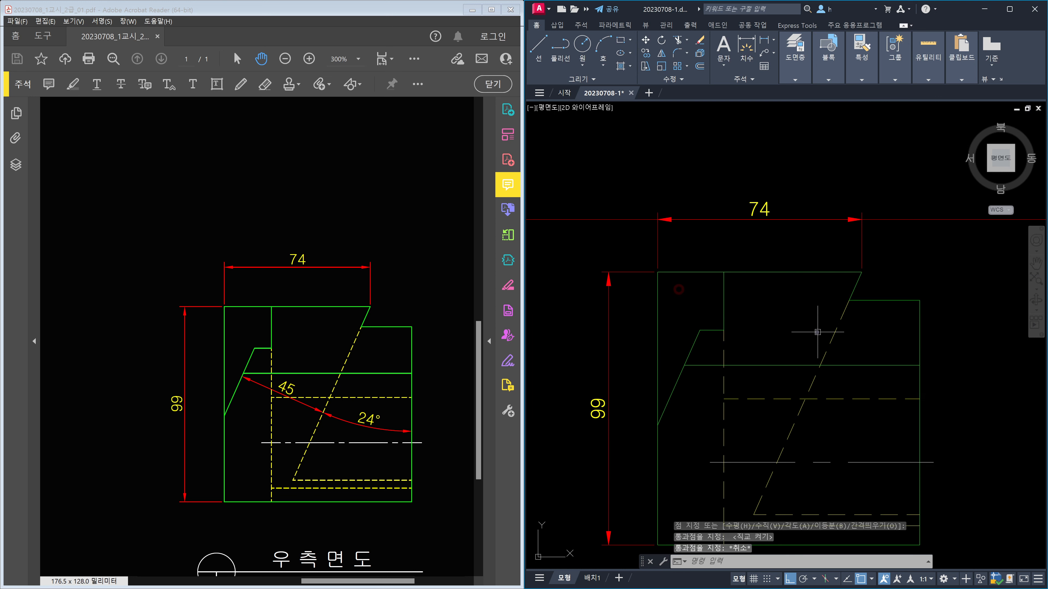
scroll(817, 331, "down", 4)
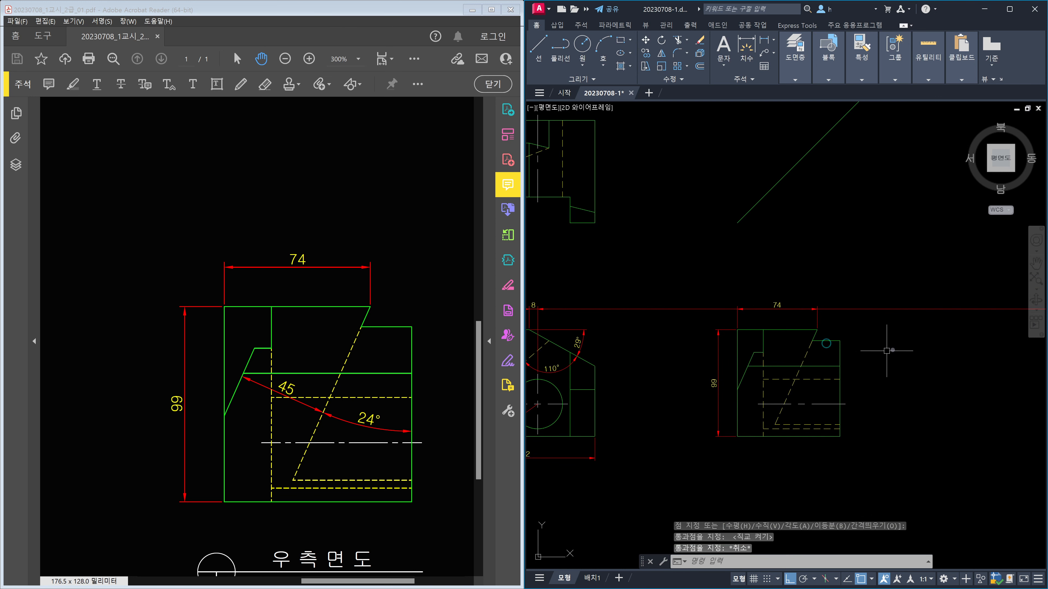
left_click(918, 341)
left_click(903, 297)
key("Delete")
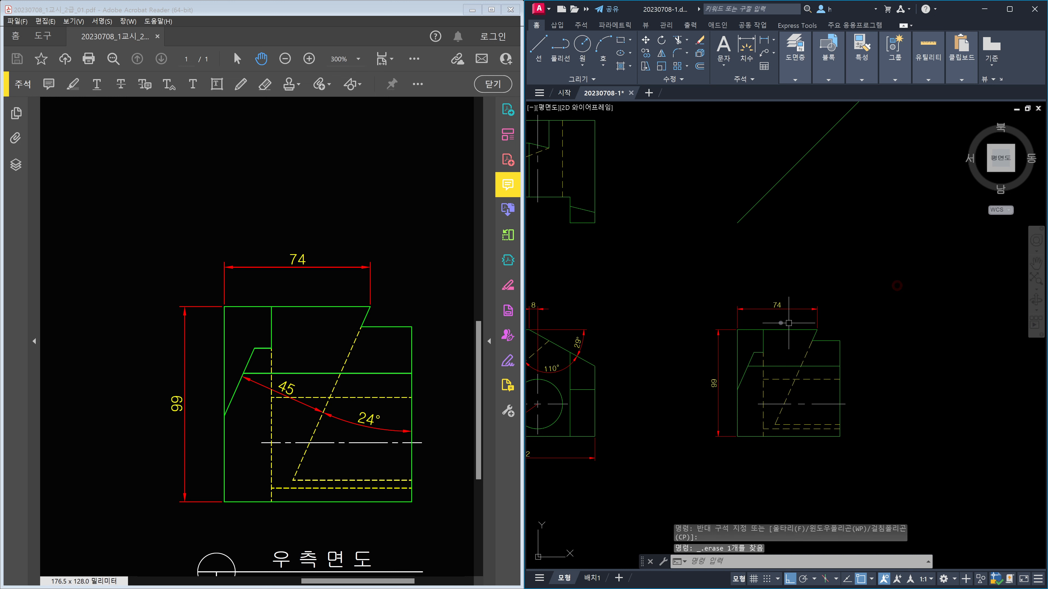
Step: Move the right side view and its two dimensions straight up, out of line with the front view
type("m")
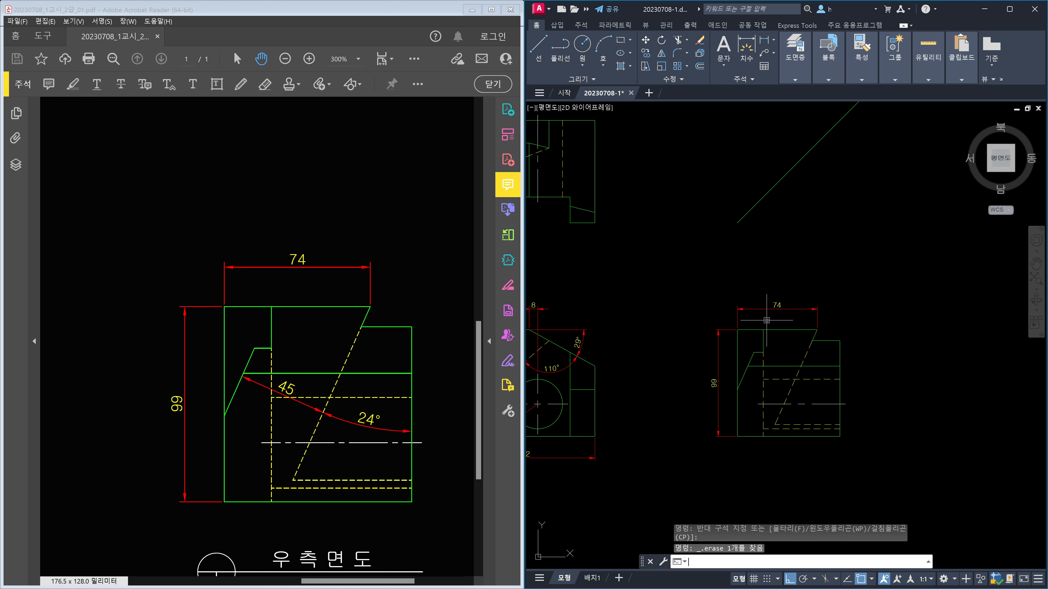
key("Return")
left_click(711, 301)
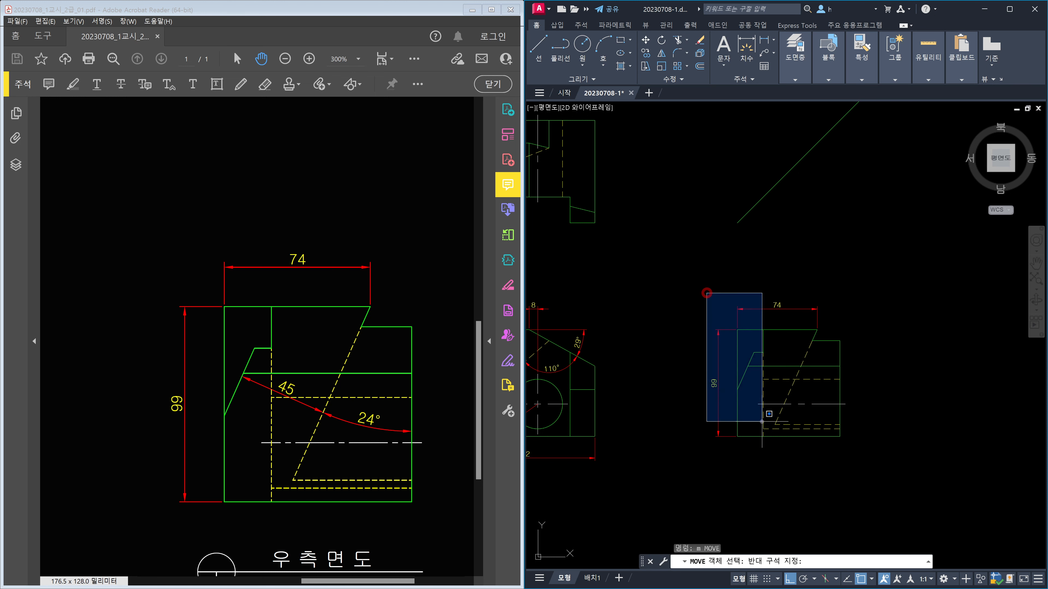
left_click(895, 461)
key("Return")
left_click(917, 459)
left_click(916, 417)
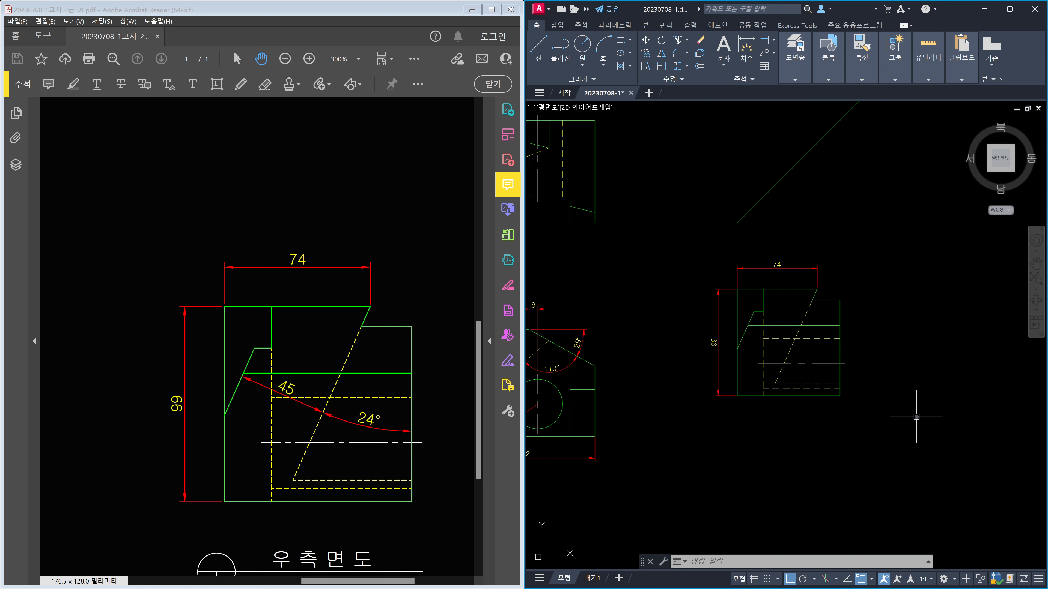
Step: Undo the upward move of the right side view
middle_click_drag(848, 341, 998, 358)
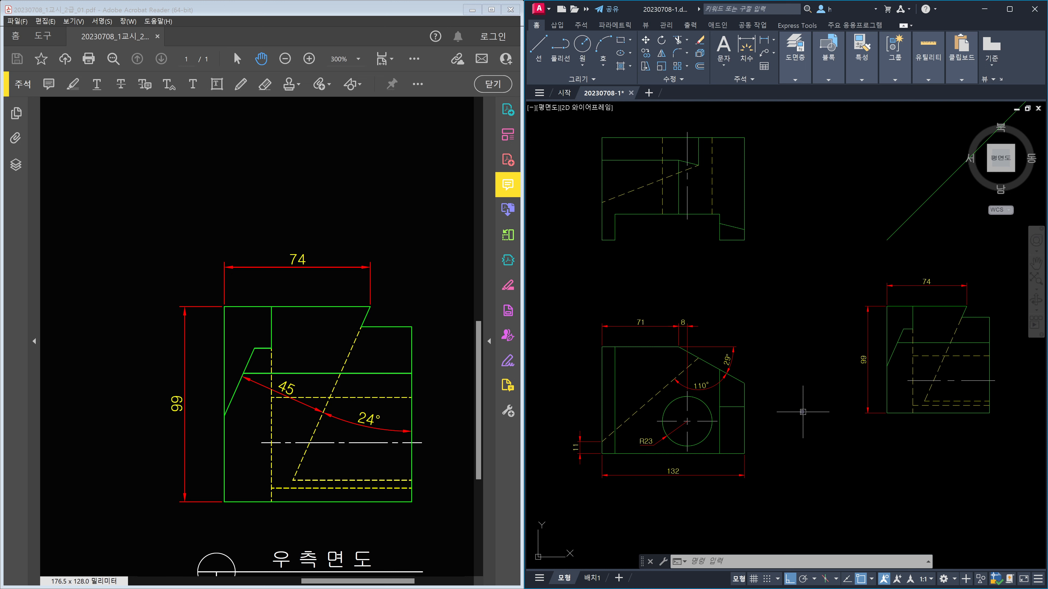
key("ctrl+z")
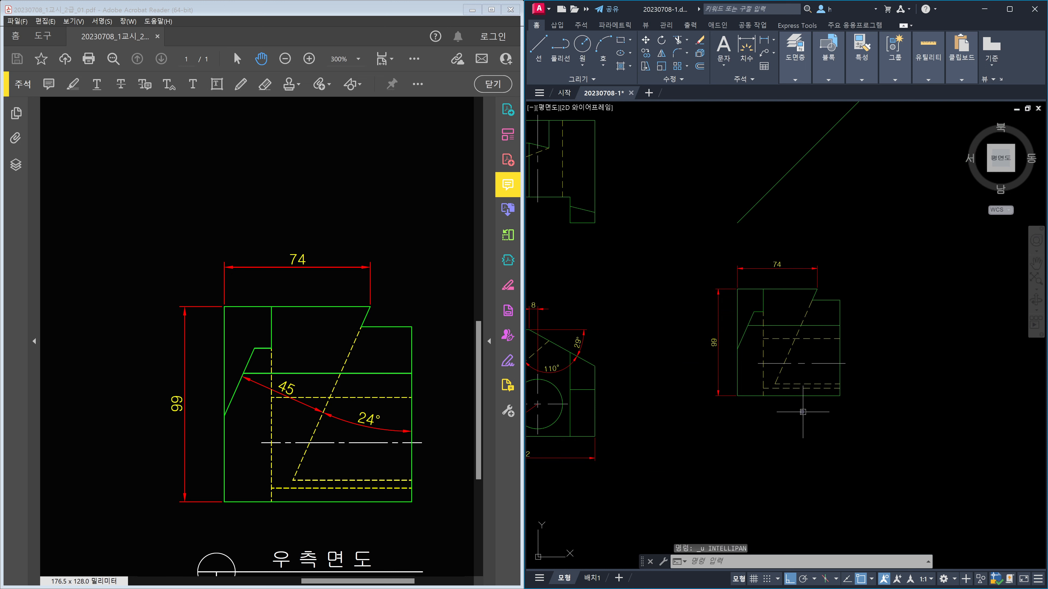
key("ctrl+z")
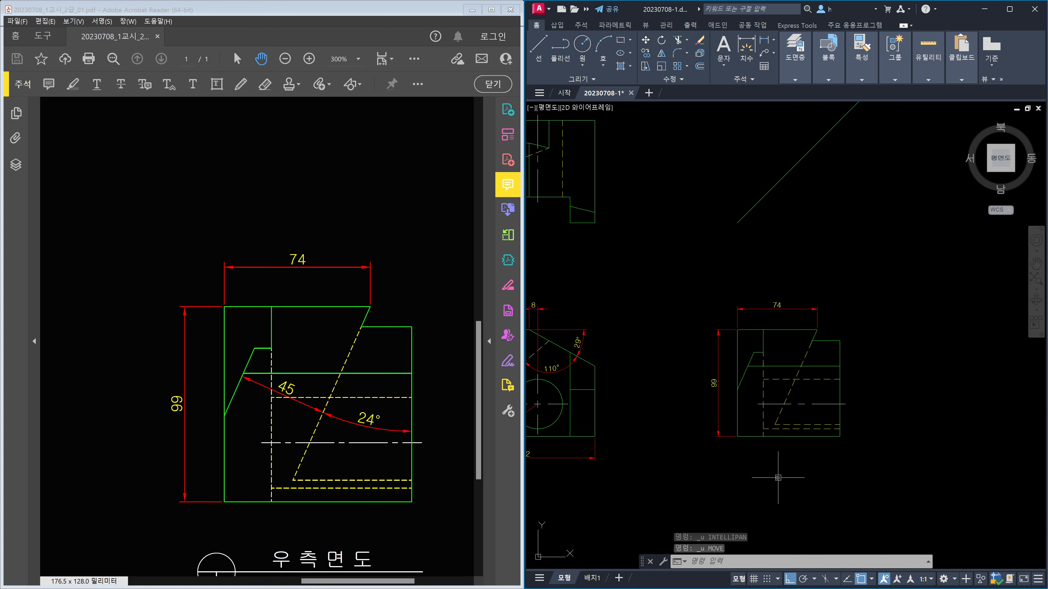
Step: Move the right side view with its dimensions upward again to compare its alignment with the front view
middle_click_drag(774, 452, 891, 473)
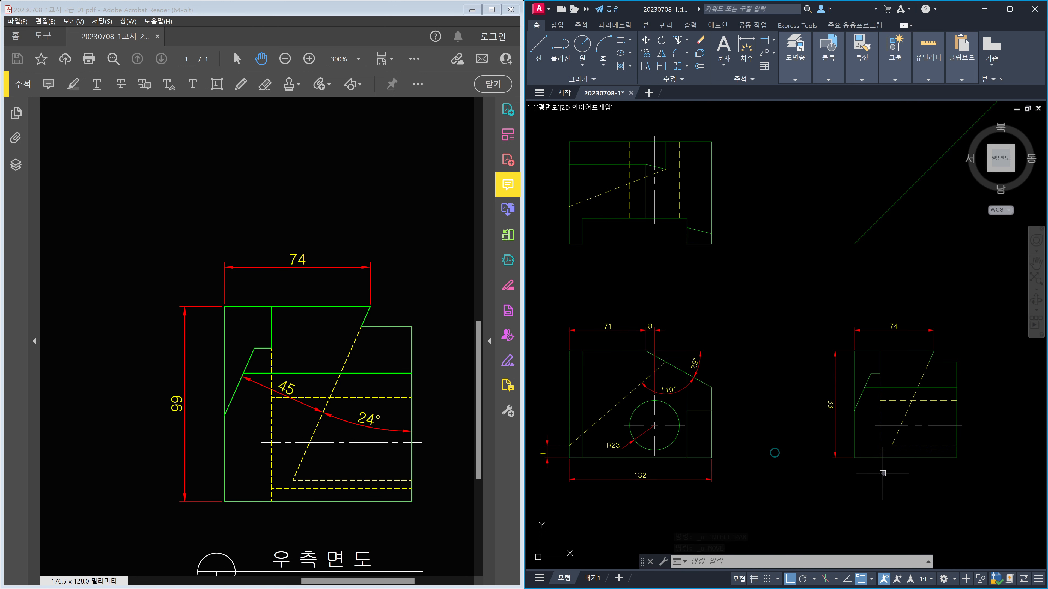
type("m")
key("Return")
left_click(819, 317)
left_click(975, 483)
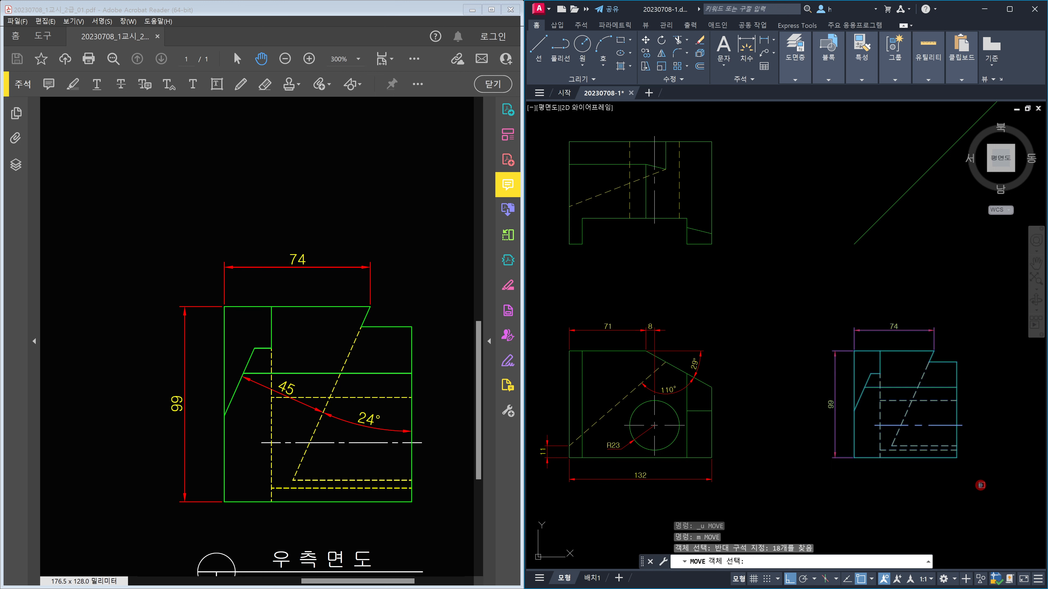
key("Return")
left_click(999, 478)
left_click(995, 428)
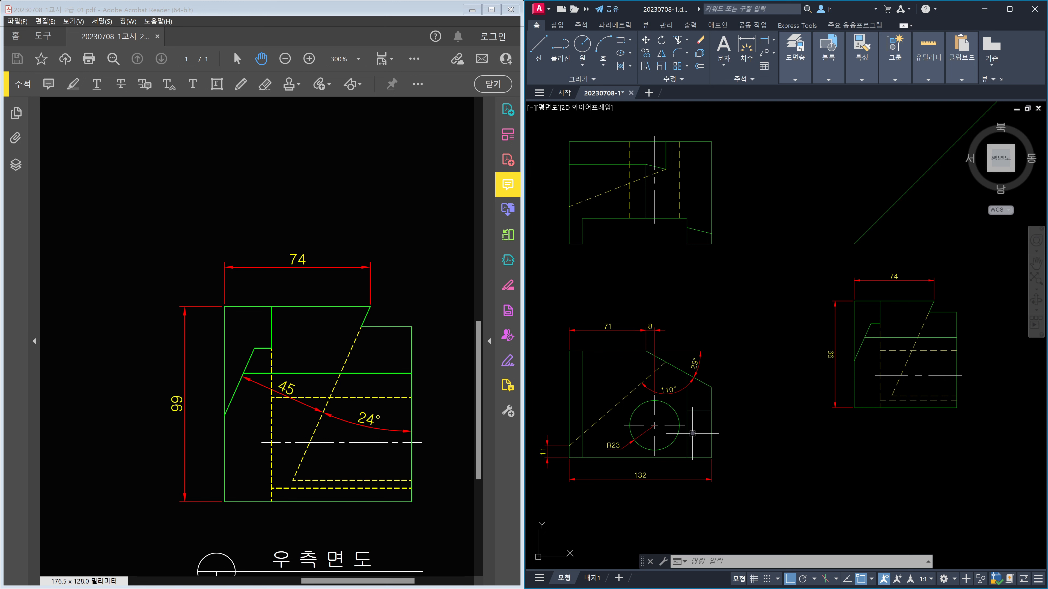
Step: Undo the second move of the right side view
key("ctrl+z")
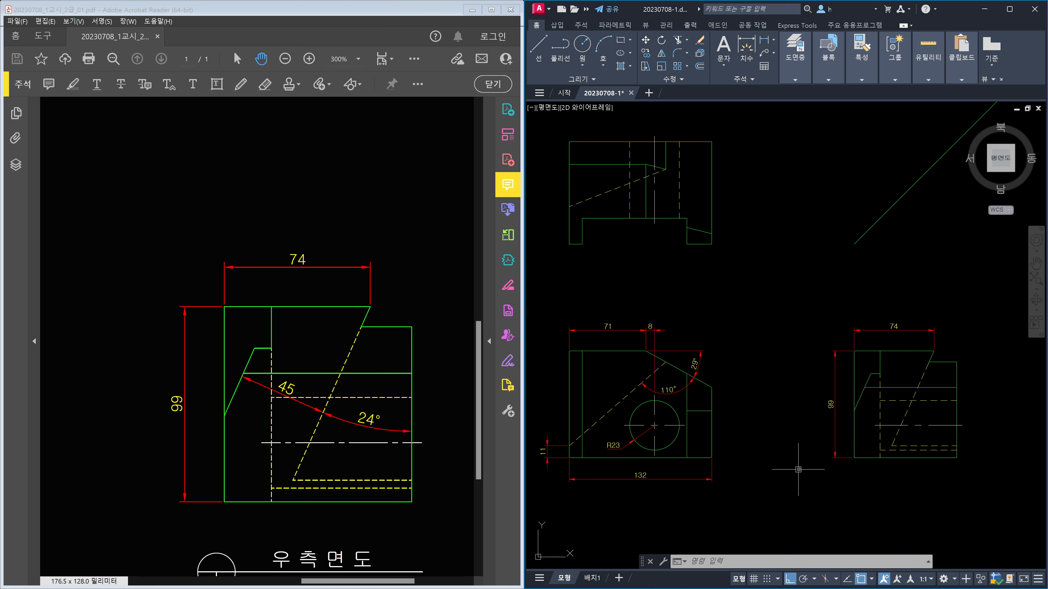
key("ctrl+z")
key("Escape")
Step: Add an aligned dimension in the right side view from the dashed slanted line perpendicular to the short slanted edge
scroll(870, 446, "up", 4)
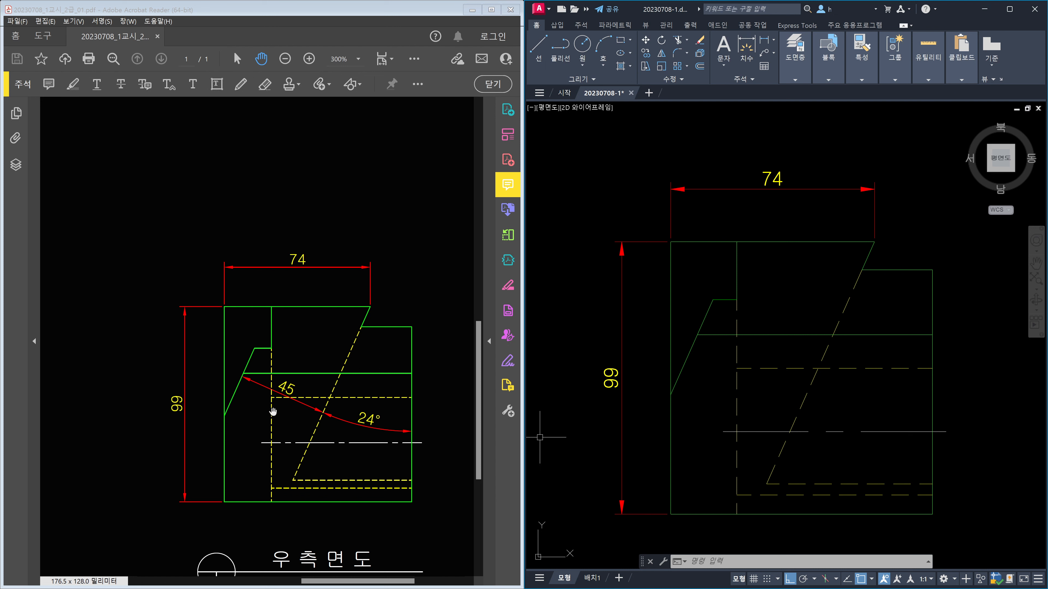
type("dal")
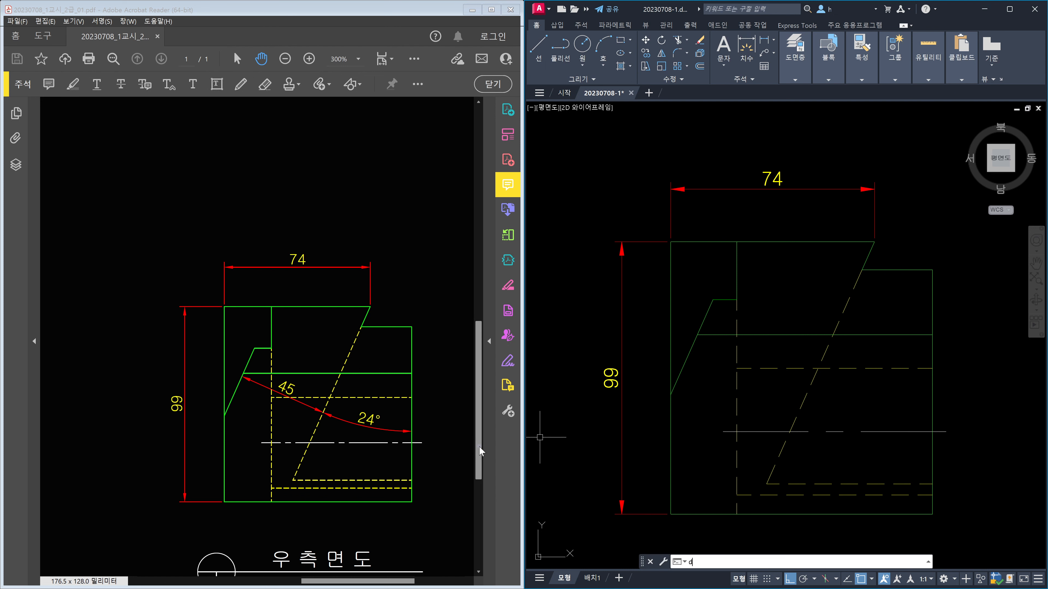
key("Return")
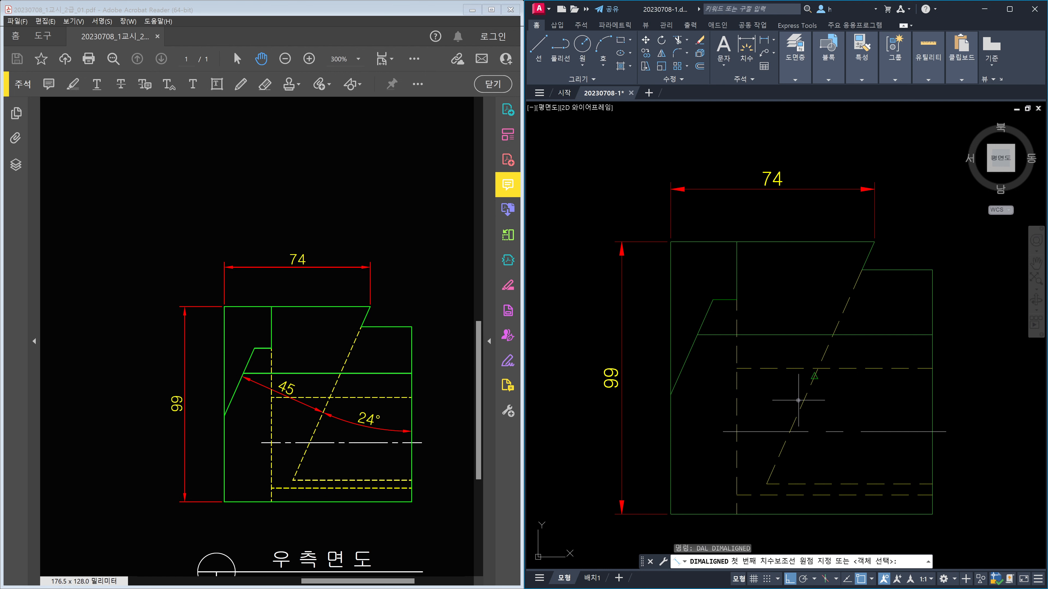
left_click(814, 377)
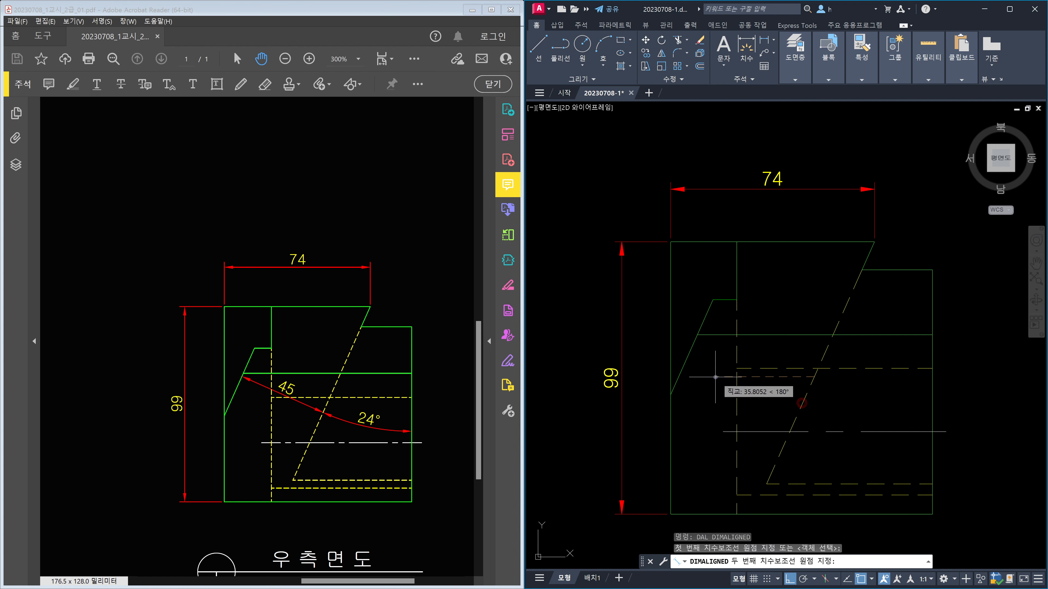
type("per")
key("Return")
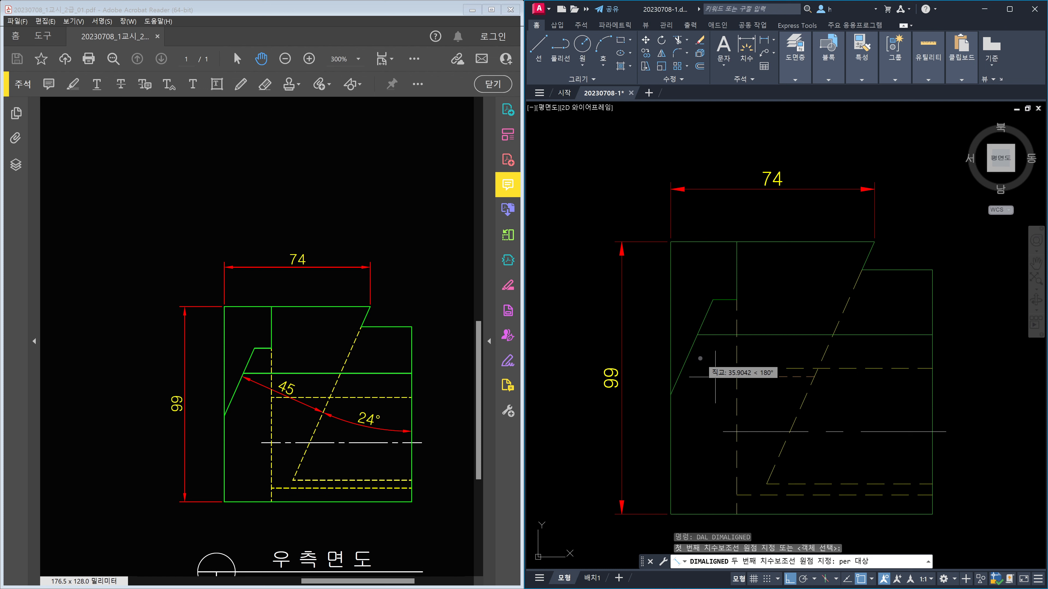
left_click(693, 353)
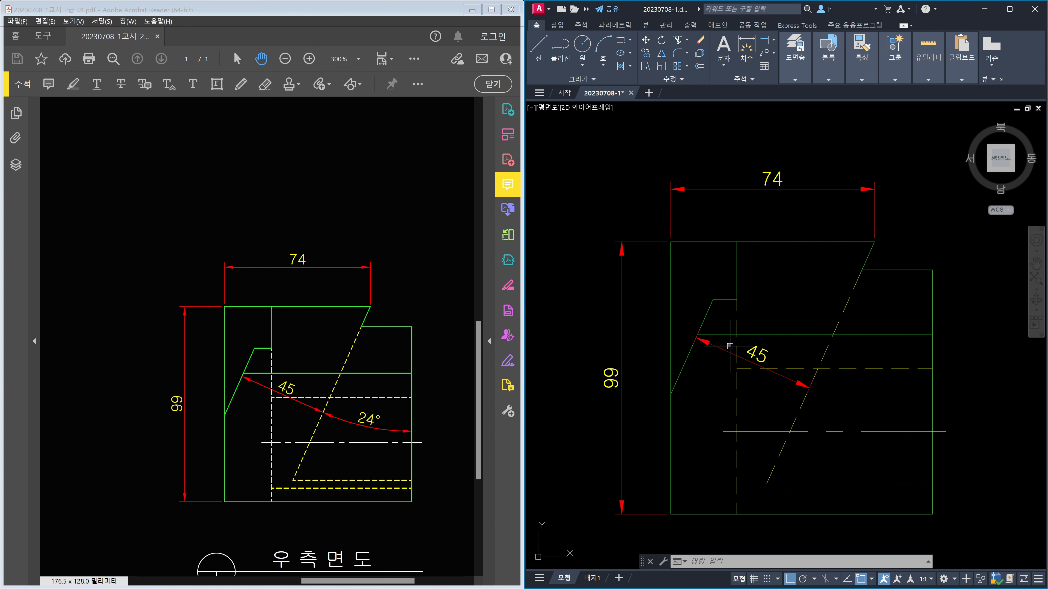
Step: Turn off both extension lines (치수보조선 1 and 2 to 끄기) of the slanted 45 dimension
scroll(723, 362, "up", 4)
scroll(726, 362, "down", 2)
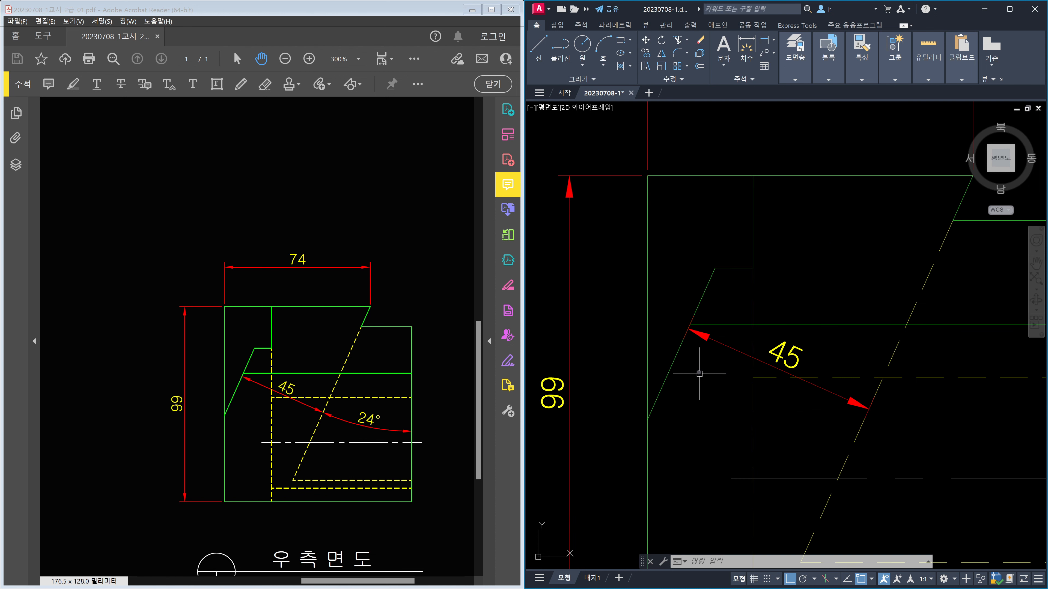
left_click(722, 369)
left_click(713, 350)
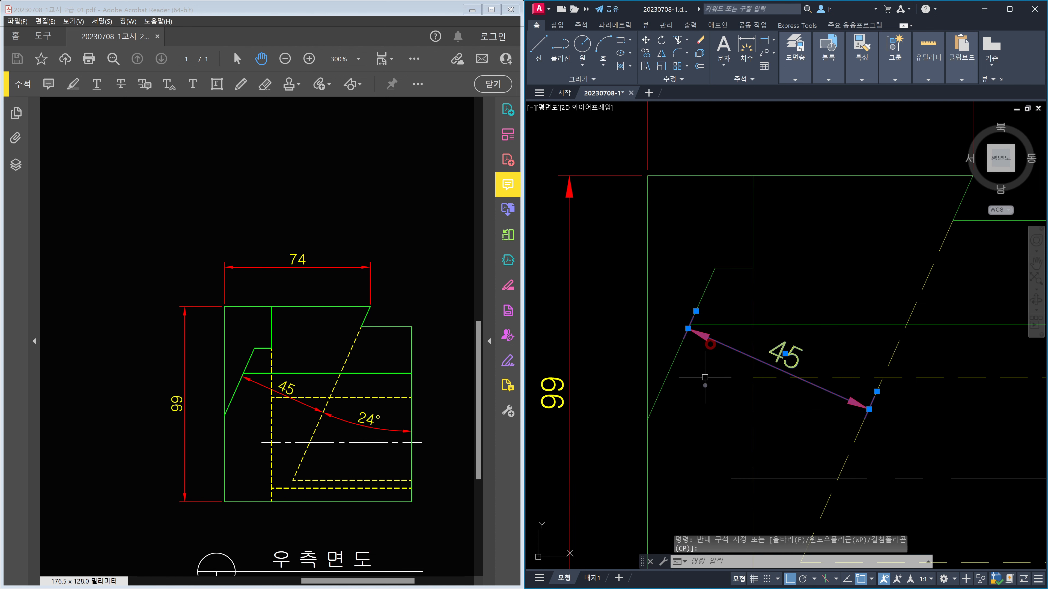
key("ctrl+1")
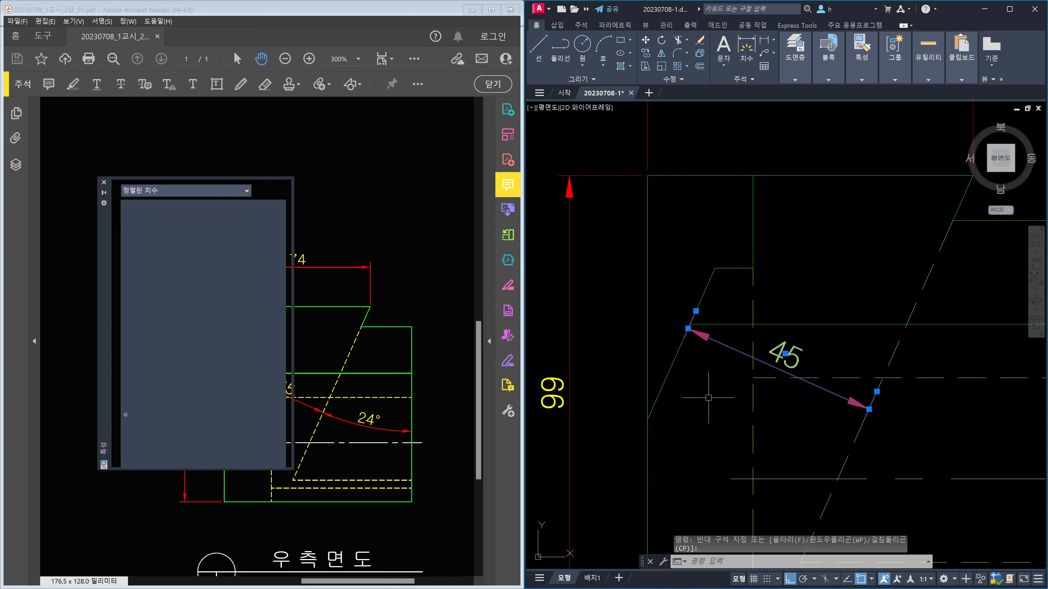
left_click(118, 408)
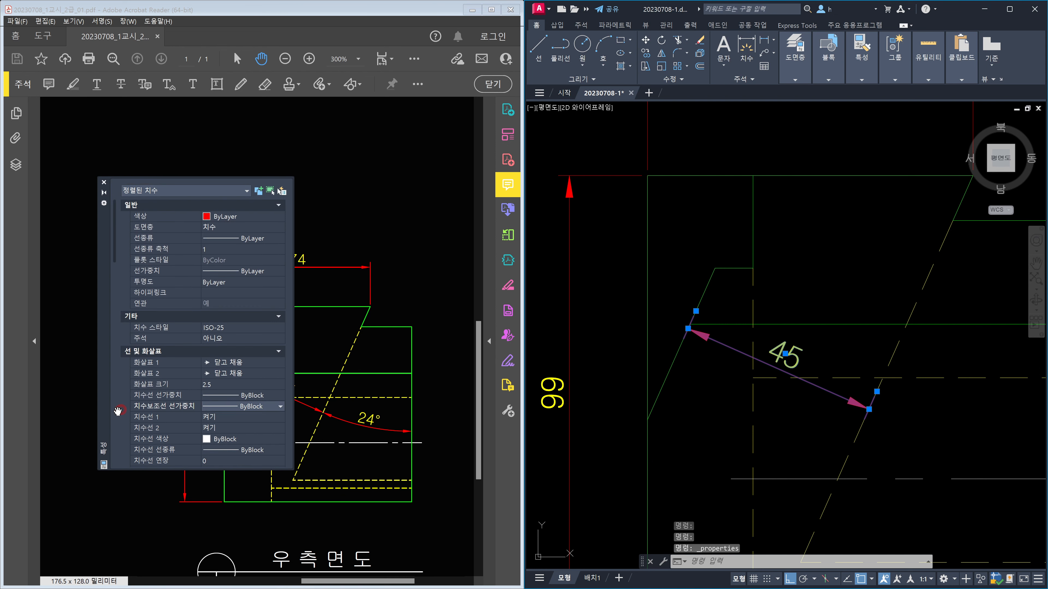
left_click(115, 414)
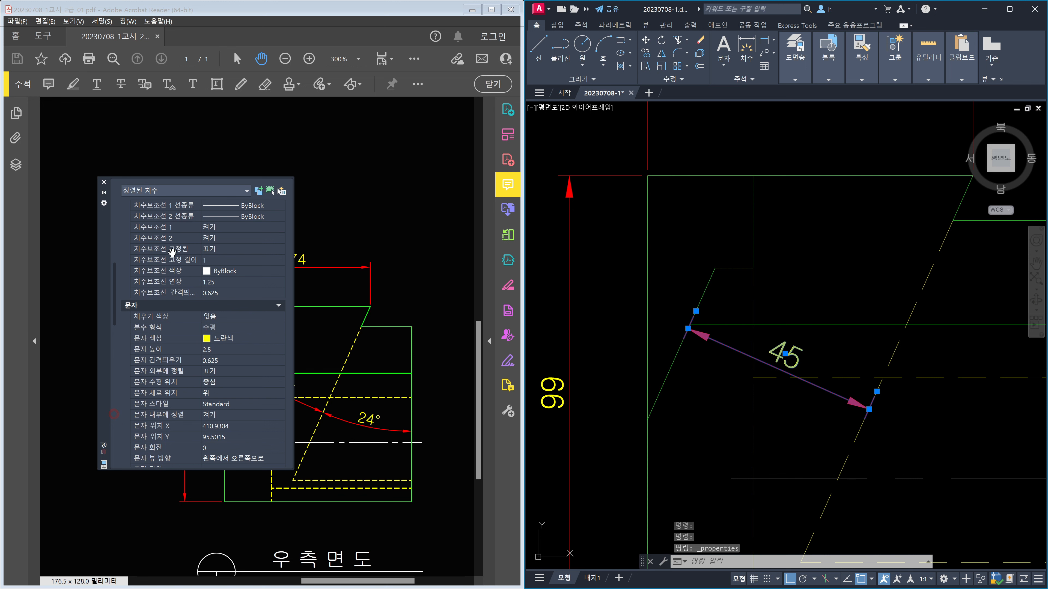
left_click(238, 229)
left_click(237, 229)
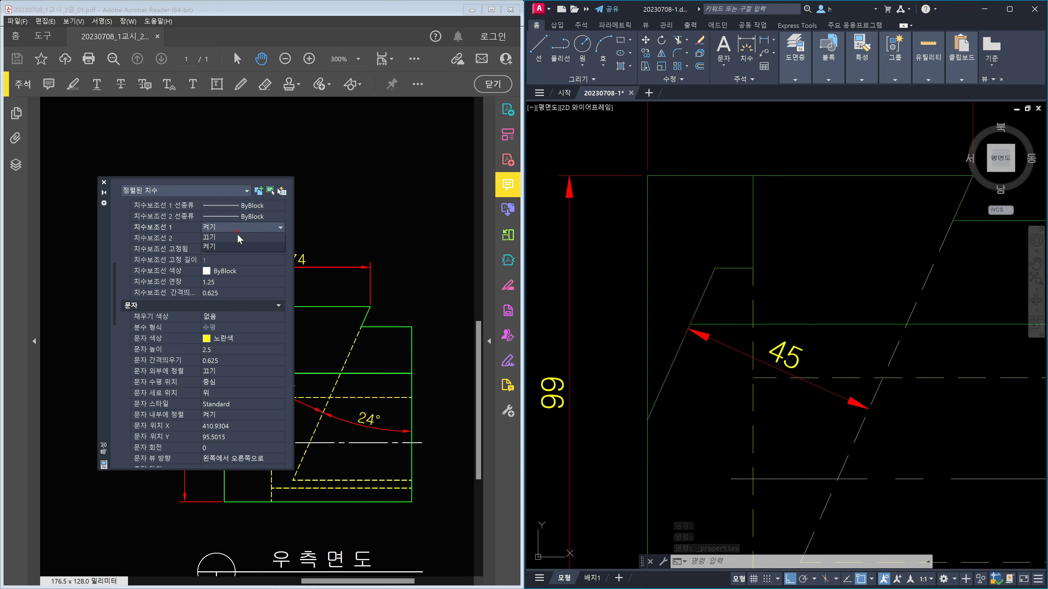
left_click(228, 238)
left_click(228, 239)
left_click(226, 239)
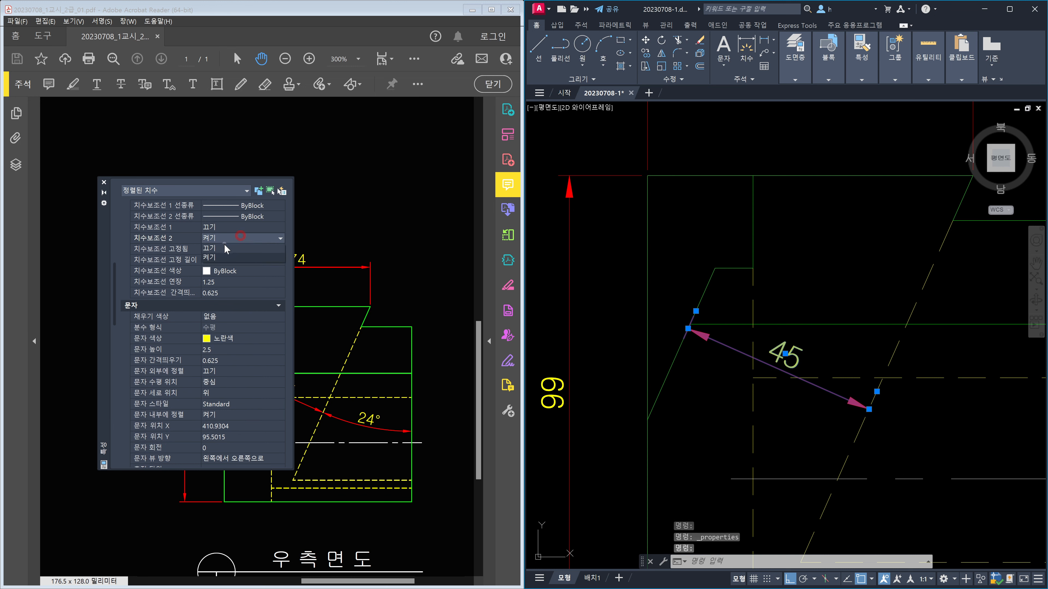
left_click(225, 246)
left_click(104, 182)
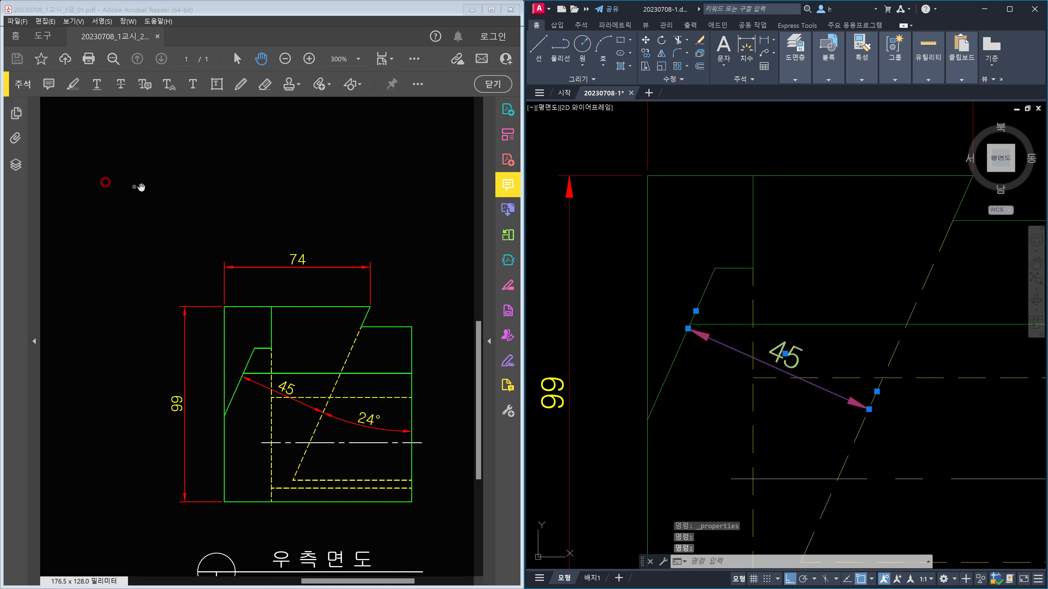
key("Escape")
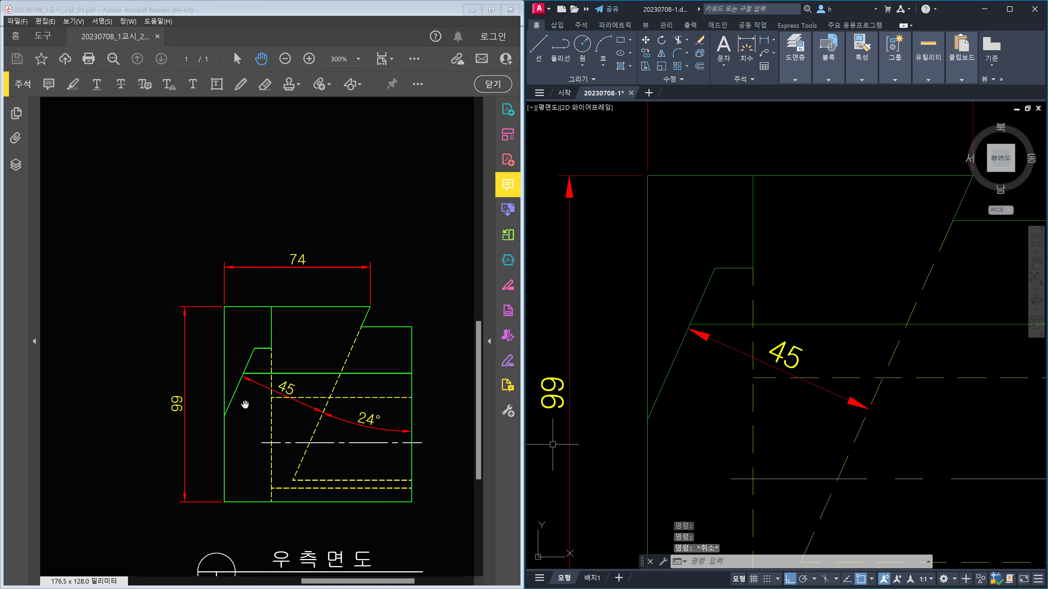
Step: Add an angular dimension between the dashed slanted line and the right vertical edge, its arc starting at the 45 dimension's arrow tip
middle_click_drag(856, 428, 656, 398)
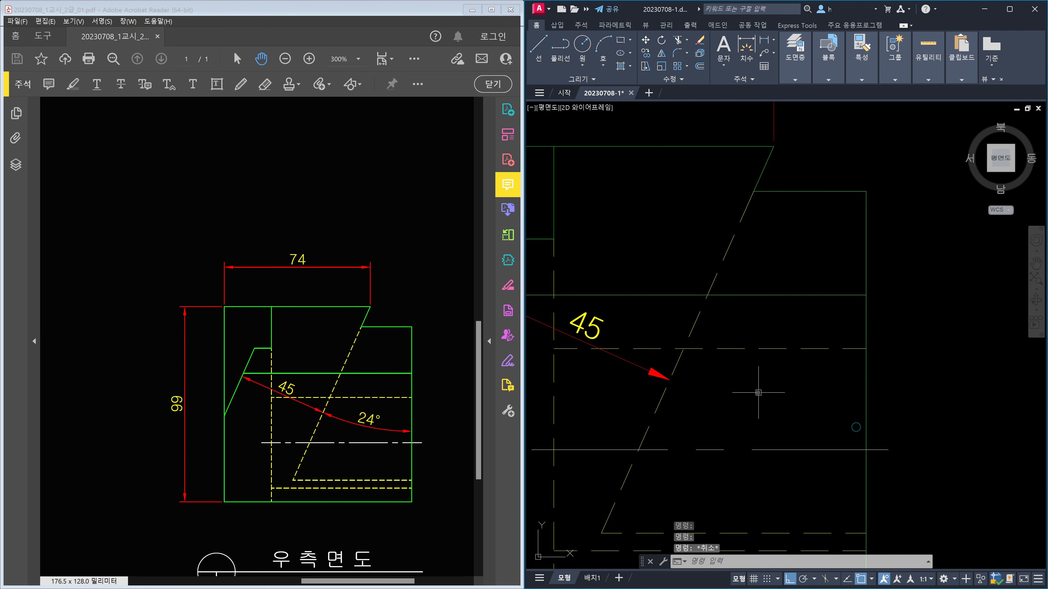
type("dan")
key("Return")
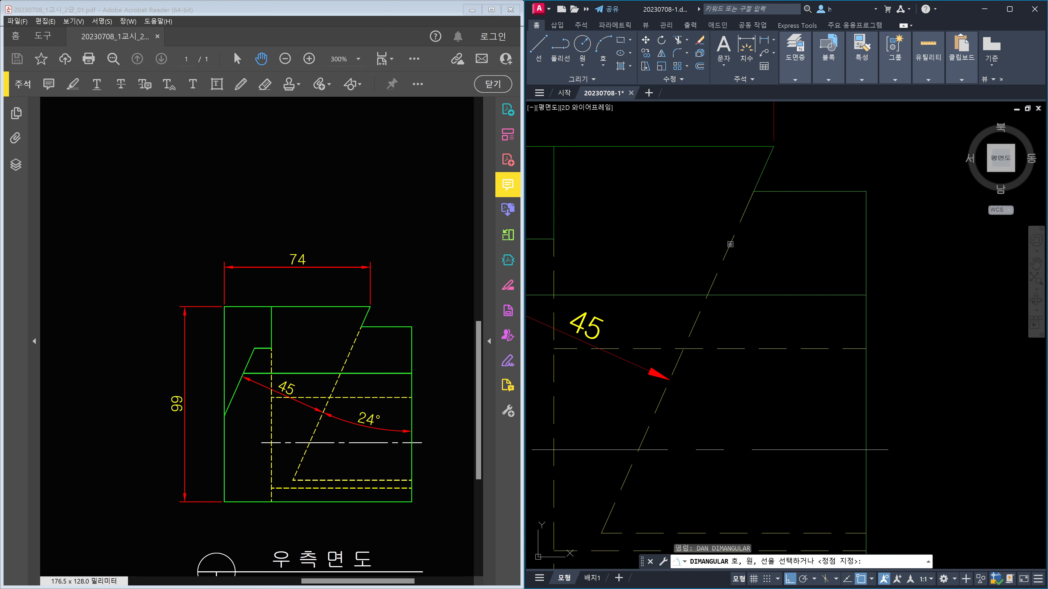
left_click(730, 244)
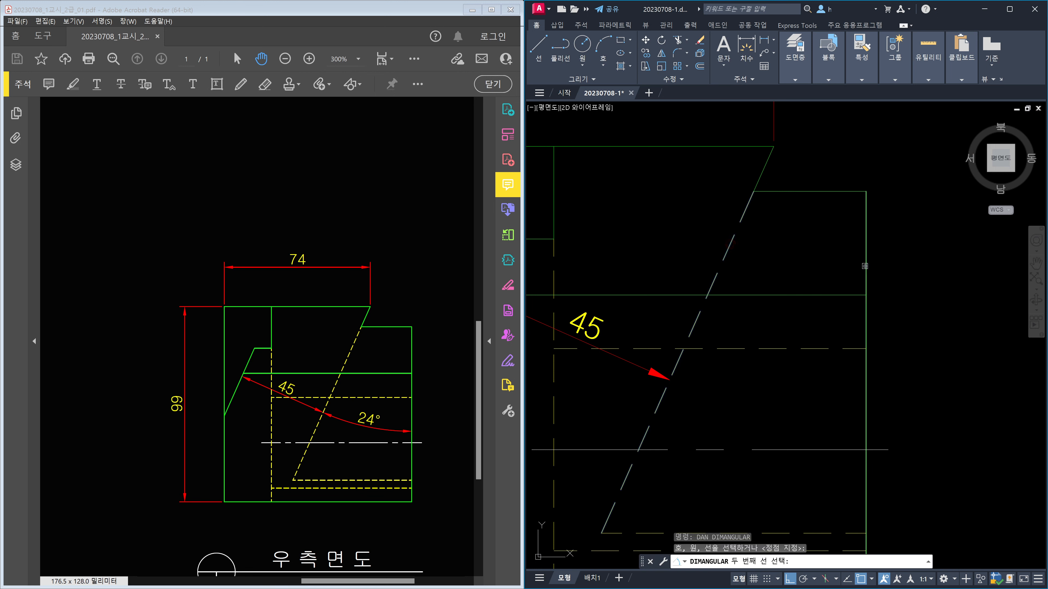
left_click(864, 266)
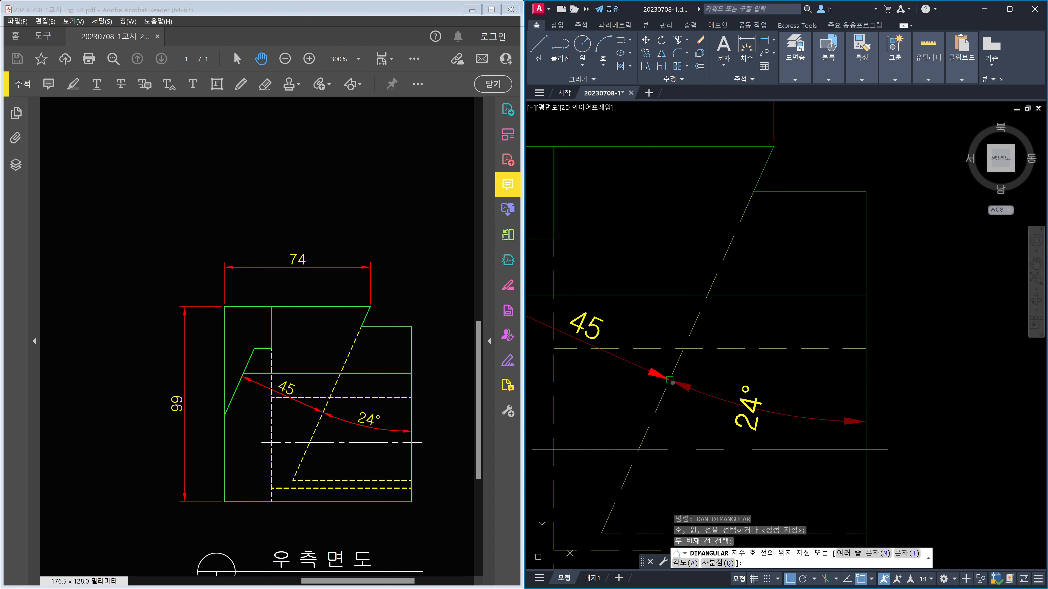
left_click(671, 381)
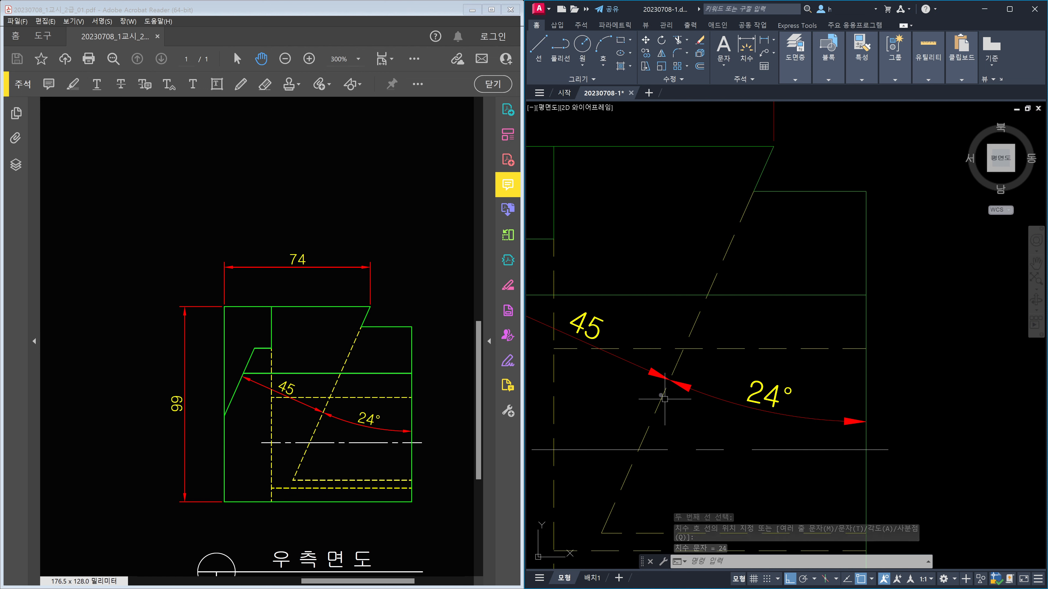
scroll(680, 375, "up", 3)
scroll(604, 417, "up", 1)
scroll(630, 430, "down", 5)
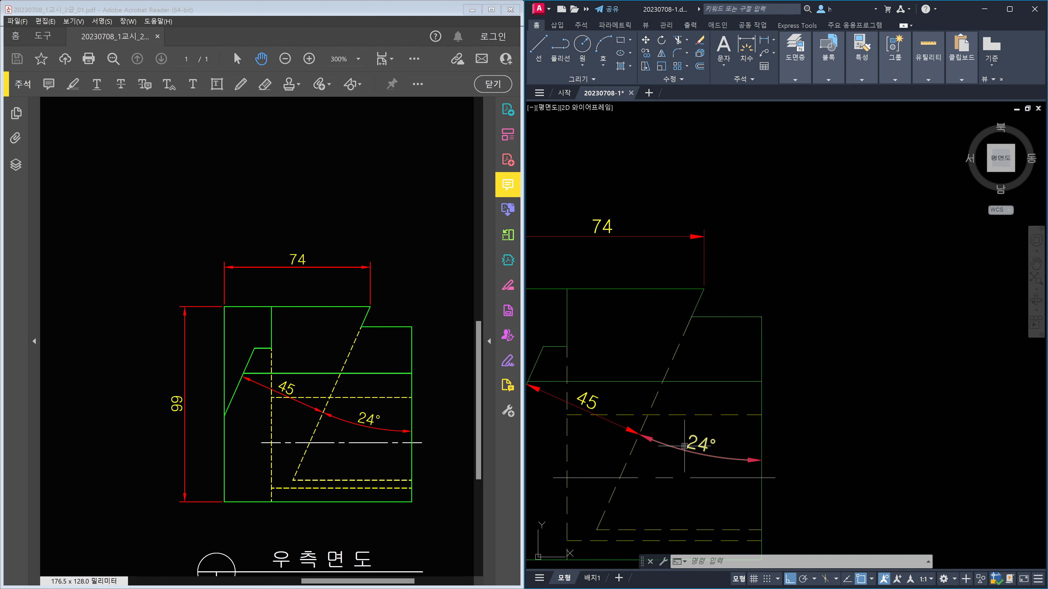
Step: Delete the 24° angular dimension from the right side view
key("Escape")
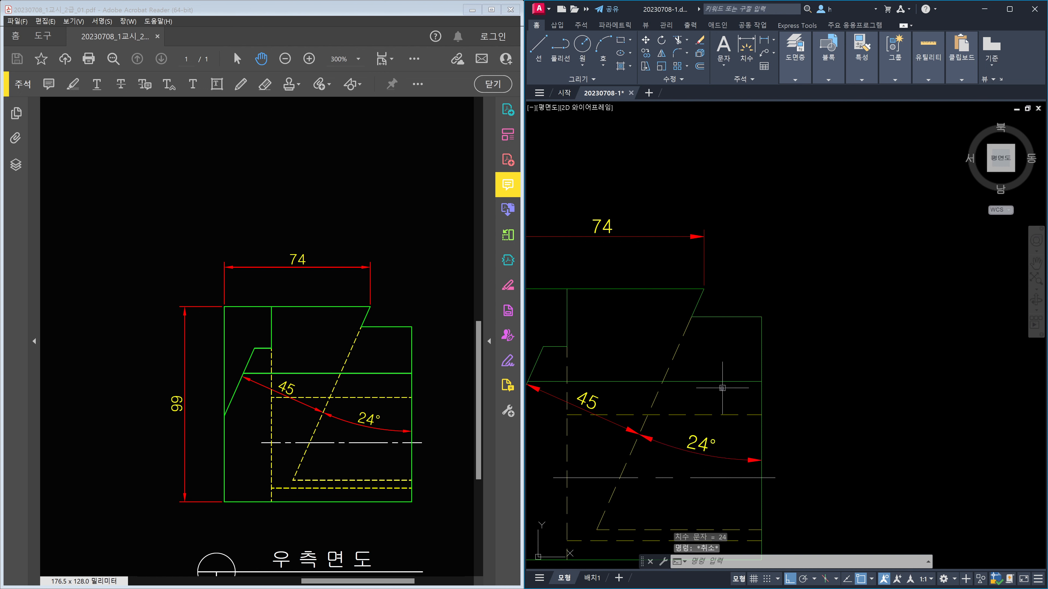
key("Escape")
left_click(704, 461)
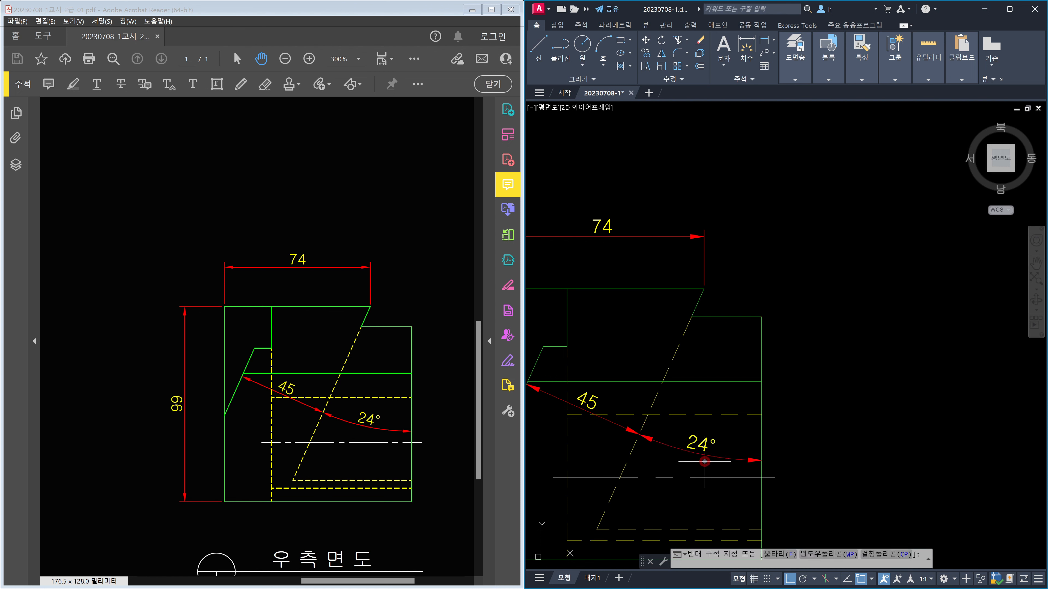
left_click(683, 445)
key("Delete")
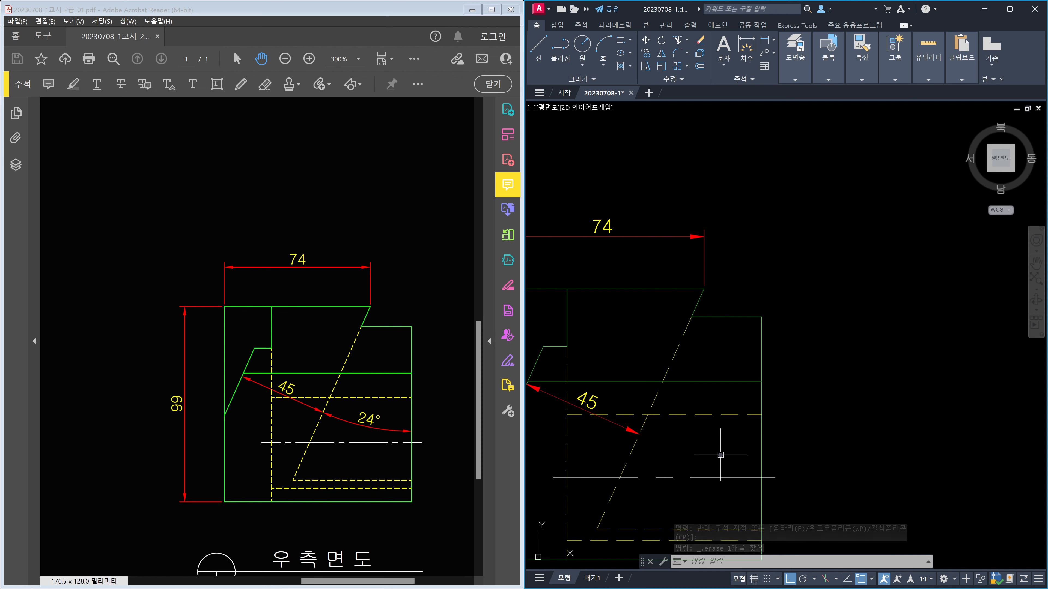
Step: Draw a circle centred on the apparent intersection of the slanted line and the right vertical edge, passing through the slanted 45 dimension's arrow tip
type("c")
key("Return")
right_click(796, 397, "shift")
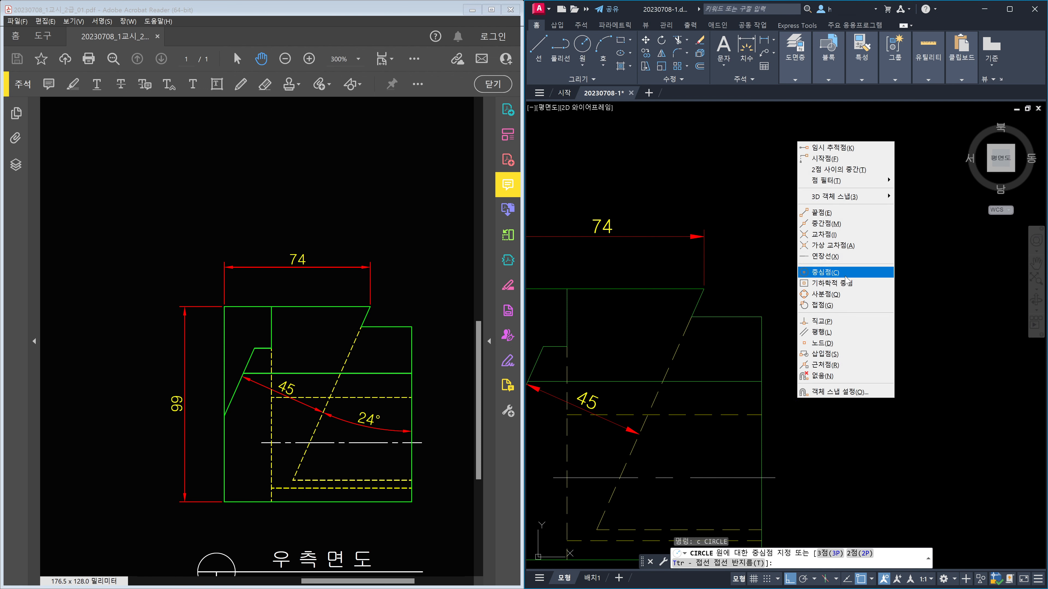
left_click(838, 247)
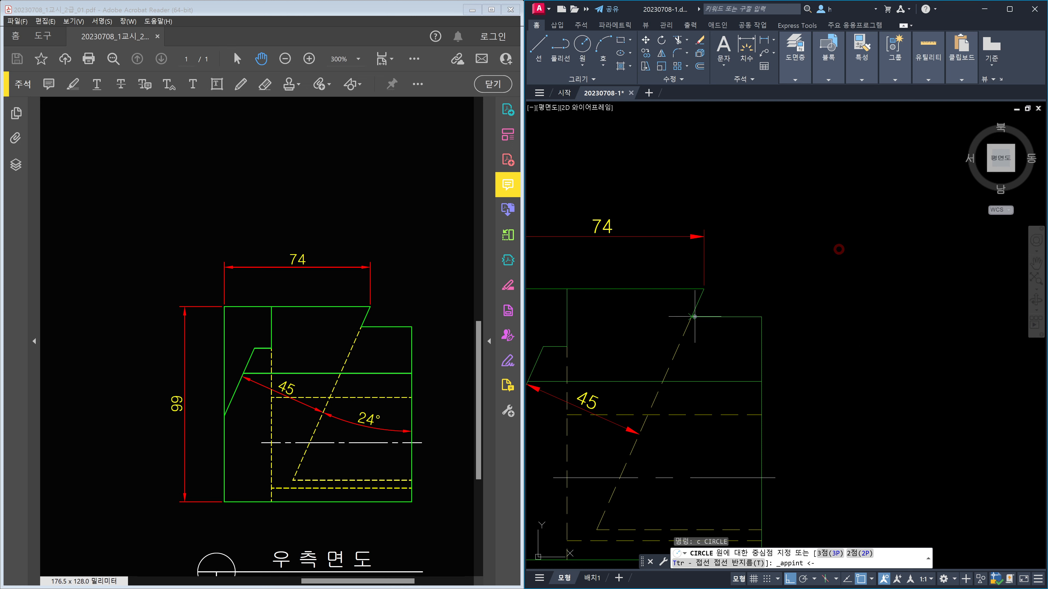
left_click(697, 300)
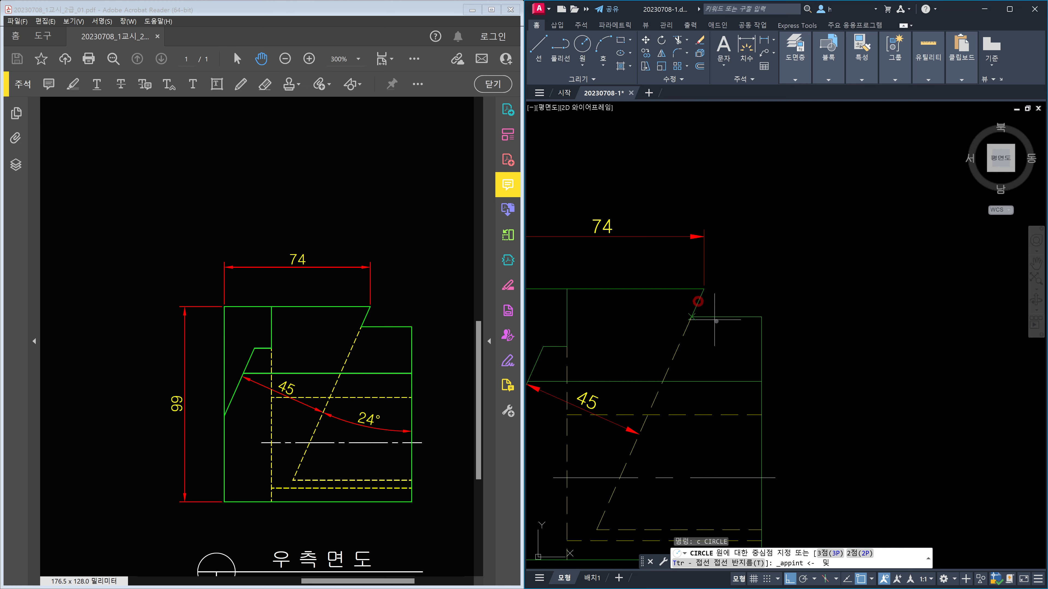
left_click(762, 342)
scroll(635, 441, "up", 4)
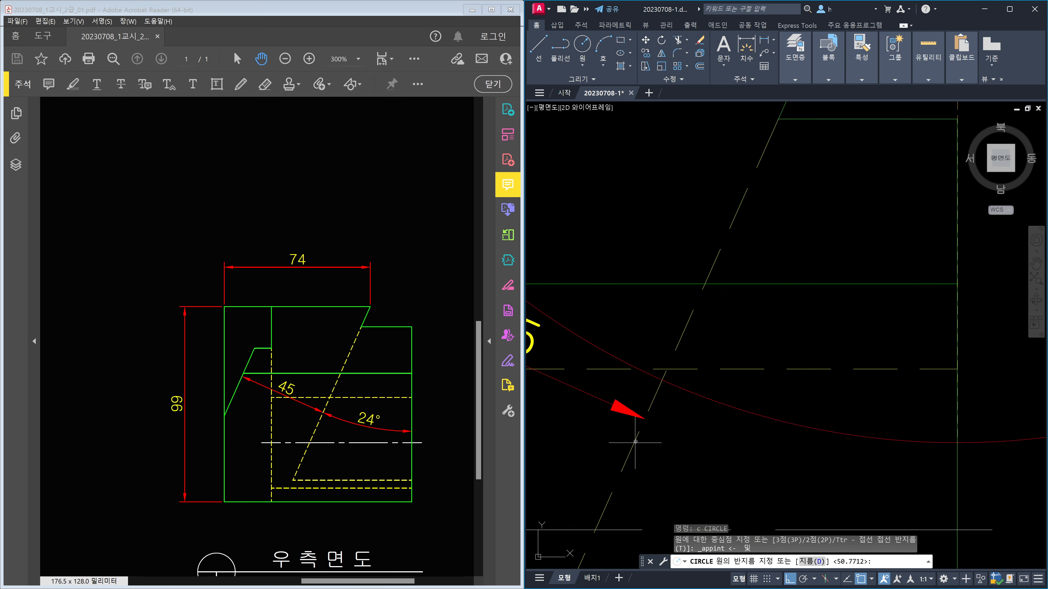
left_click(647, 403)
scroll(727, 439, "down", 3)
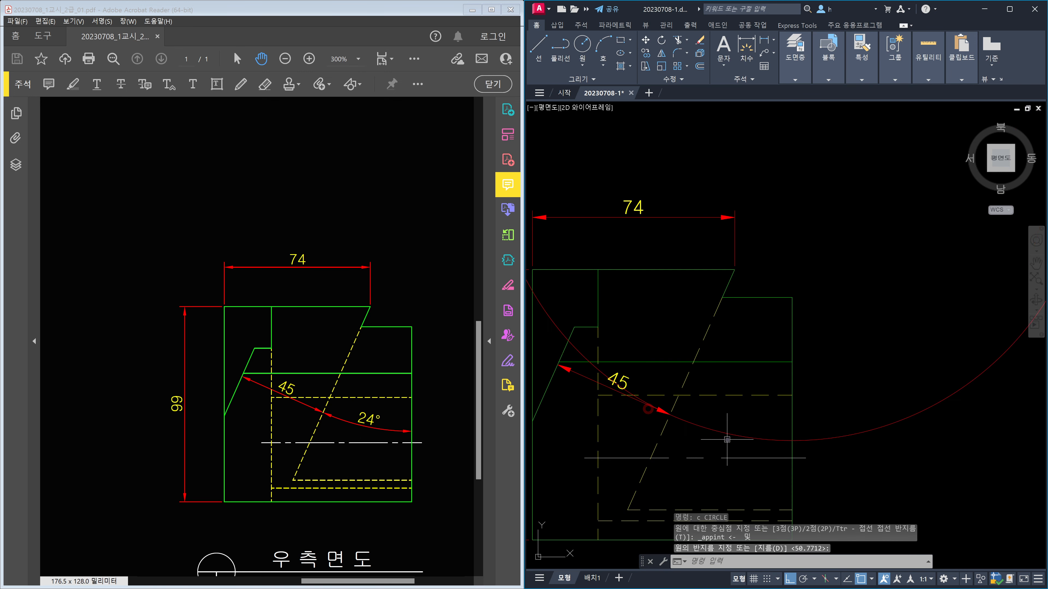
Step: Add an angular dimension between the dashed slanted line and the right vertical edge, placing its arc on the helper circle with the Nearest snap
type("dan")
key("Return")
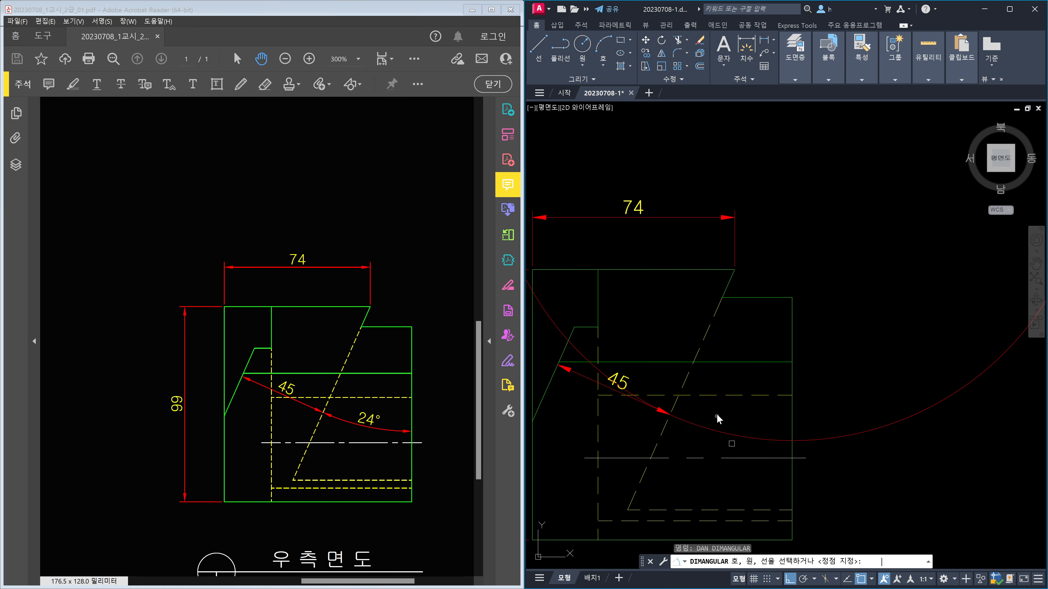
left_click(684, 381)
left_click(790, 380)
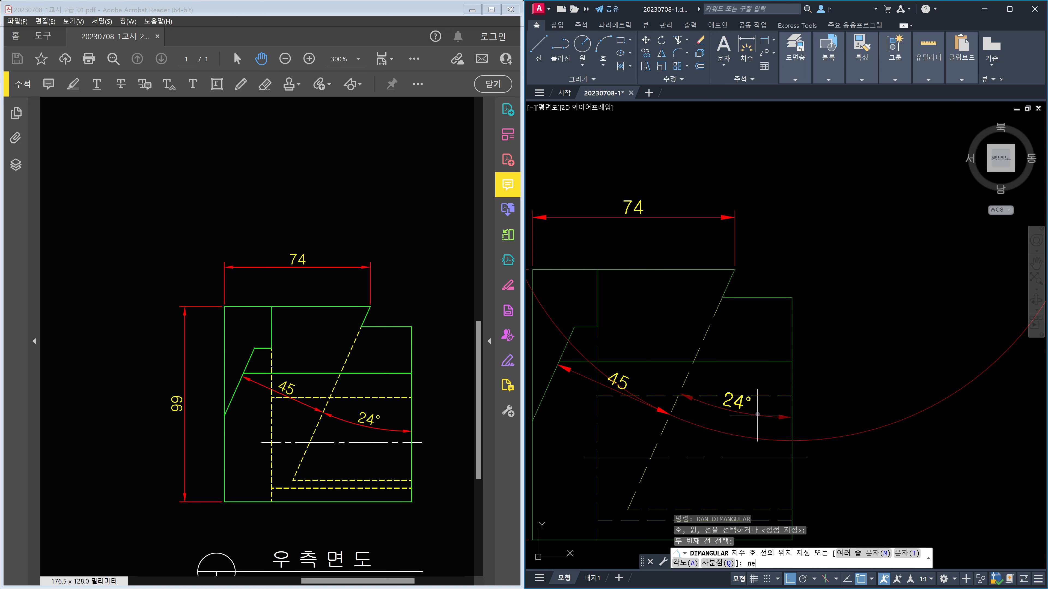
left_click(738, 430)
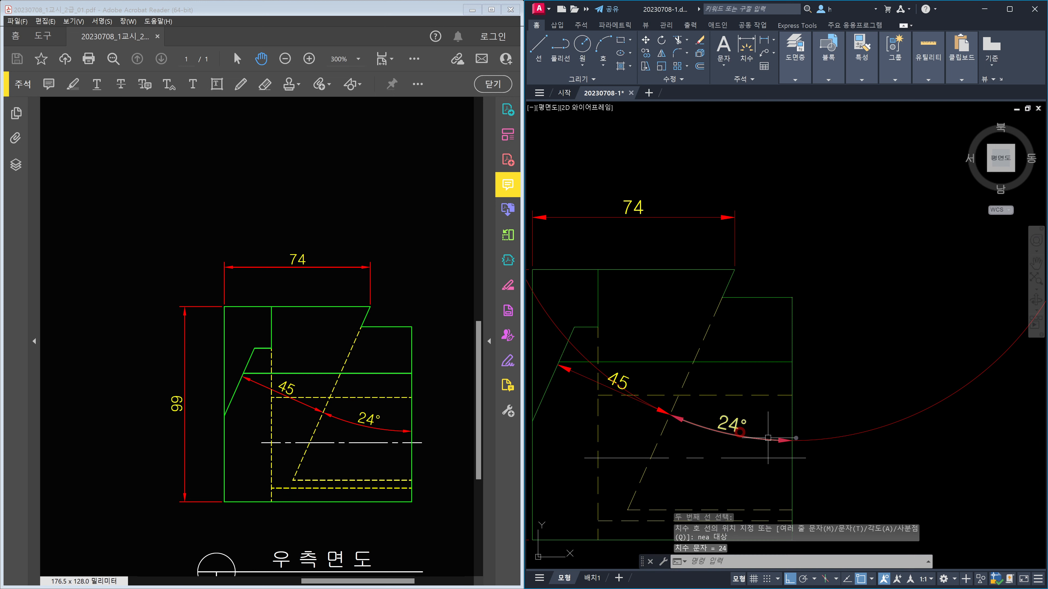
key("Escape")
Step: Delete the helper circle from the right side view
left_click(834, 449)
left_click(799, 403)
key("Delete")
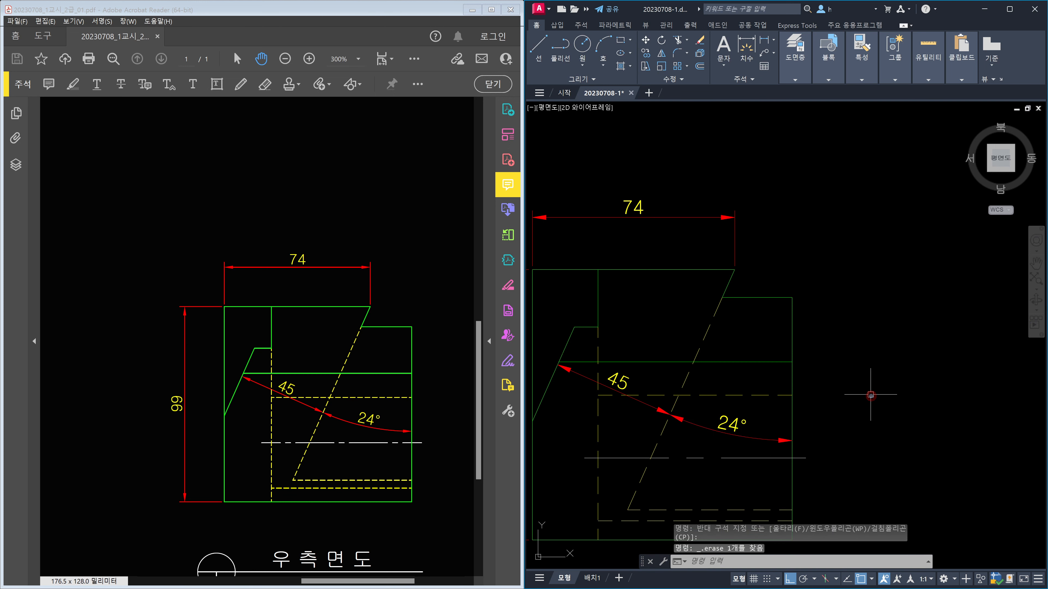
Step: Examine where the arrow tips of the slanted 45 dimension and the angular dimension meet in the right side view
scroll(796, 396, "down", 2)
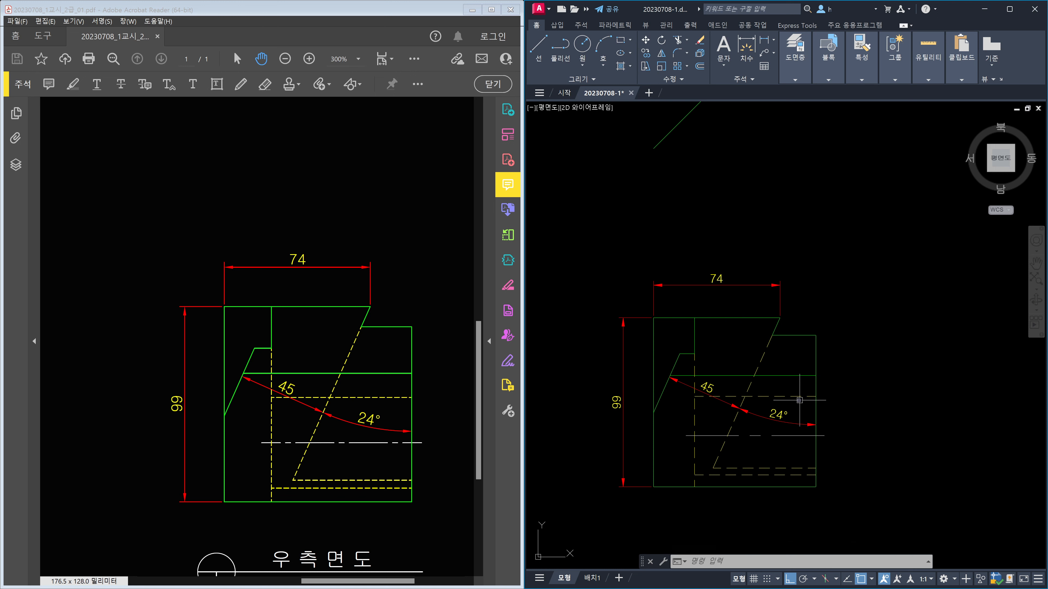
scroll(738, 417, "up", 8)
scroll(771, 350, "up", 1)
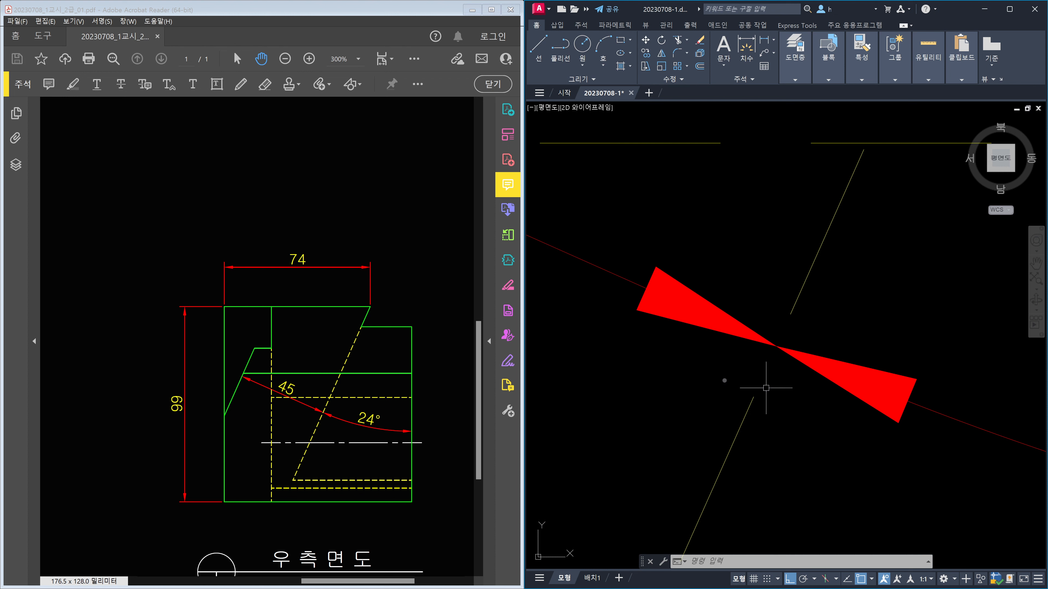
scroll(752, 345, "down", 6)
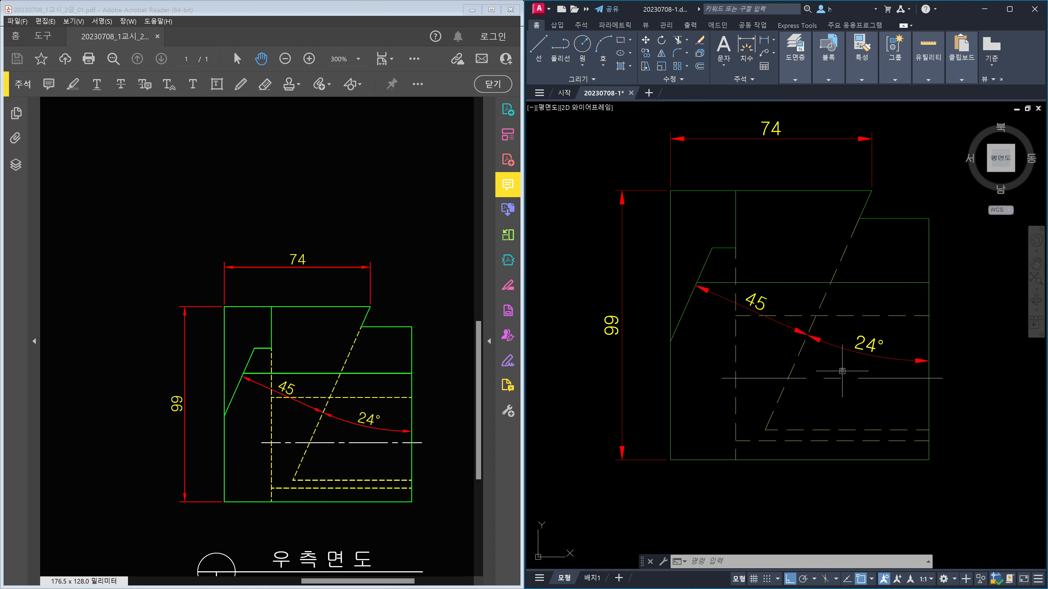
scroll(843, 369, "down", 3)
scroll(842, 367, "up", 3)
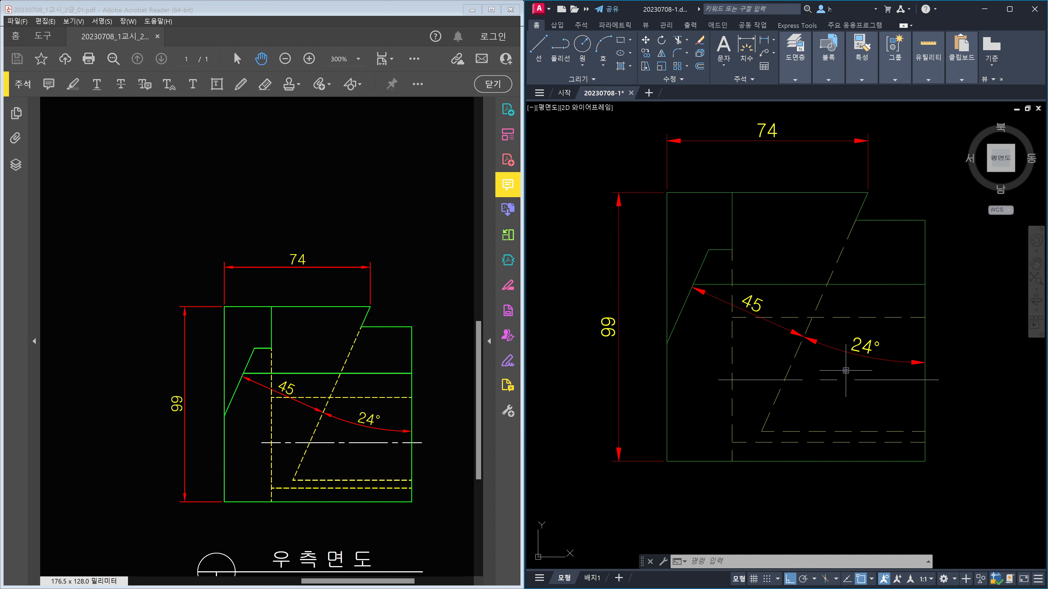
scroll(833, 376, "down", 2)
scroll(800, 300, "down", 4)
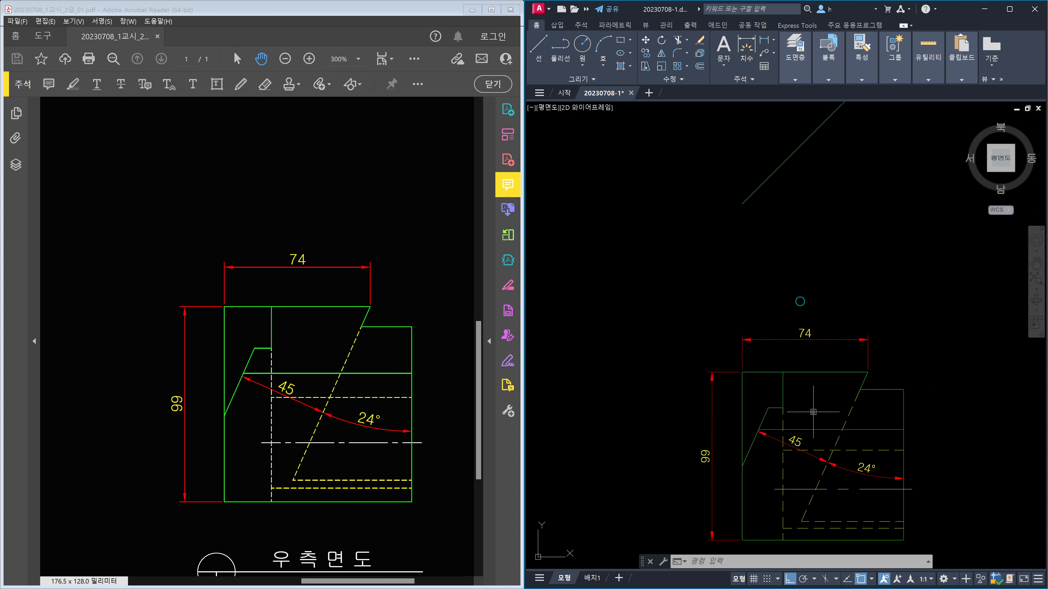
Step: Add a vertical linear dimension to the top view's full left edge, lining it up with the front view's 11 dimension
middle_click_drag(762, 375, 840, 427)
scroll(754, 396, "up", 2)
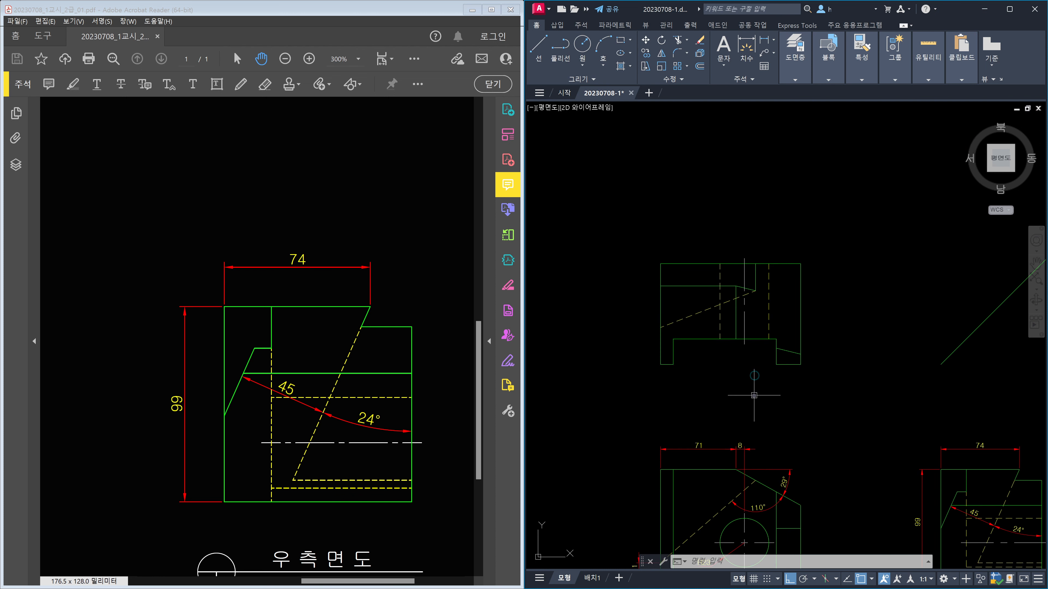
middle_click_drag(928, 437, 814, 370)
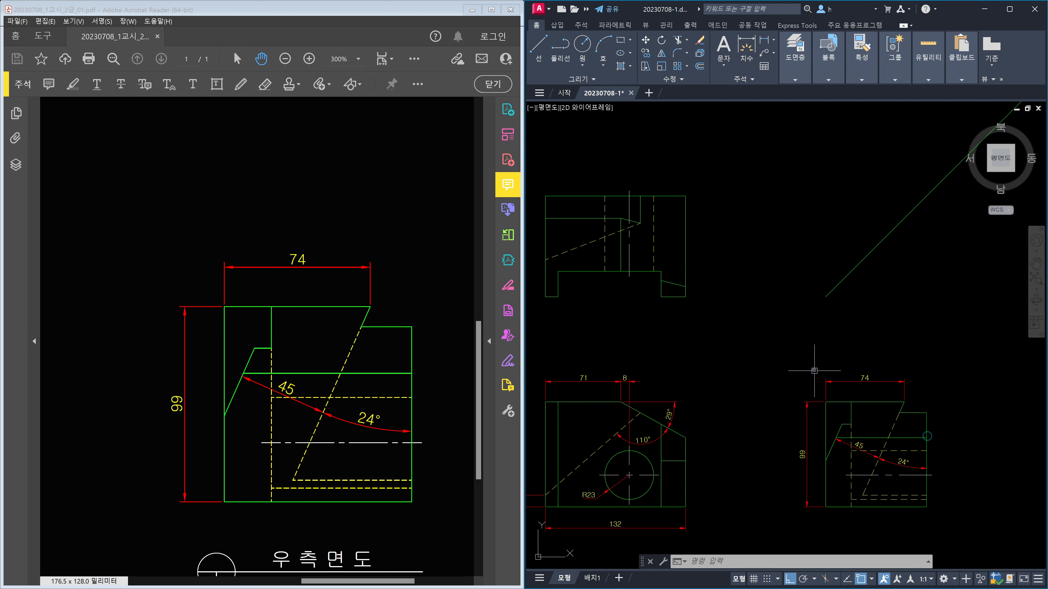
left_click_drag(116, 224, 451, 363)
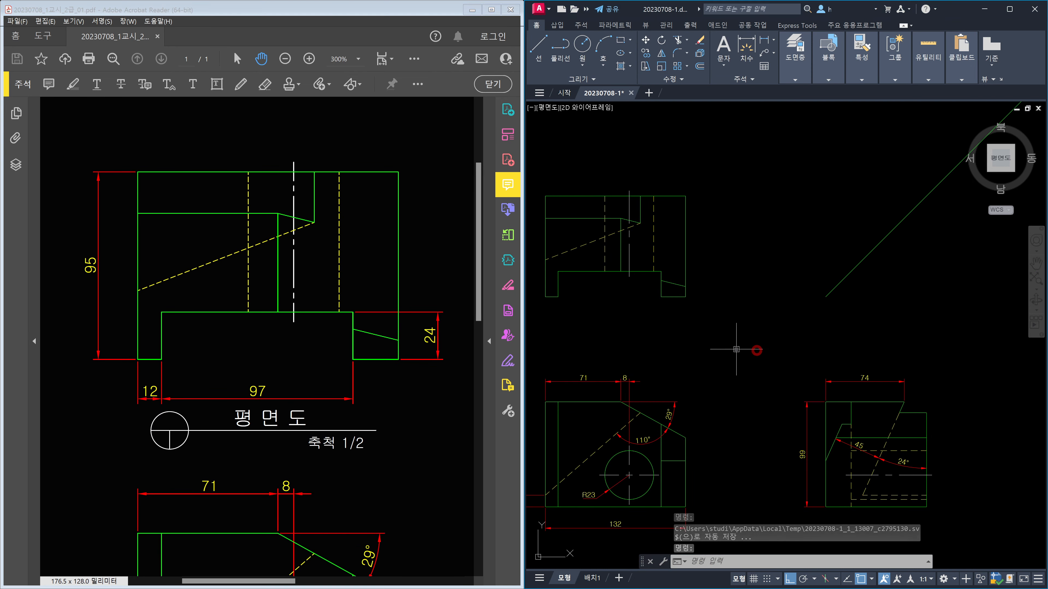
scroll(725, 334, "up", 3)
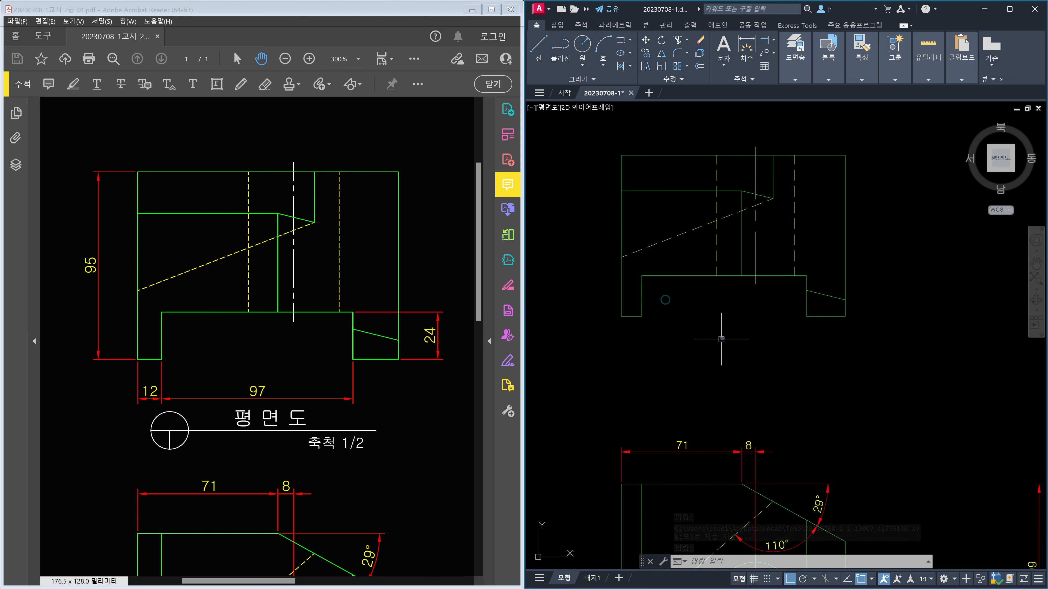
type("DLI")
key("Return")
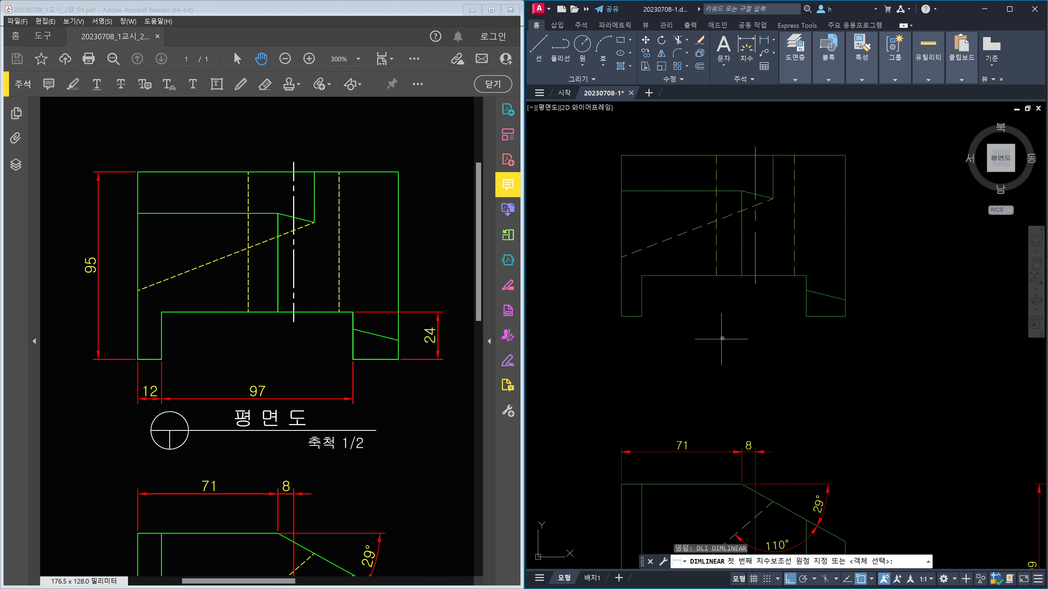
key("Return")
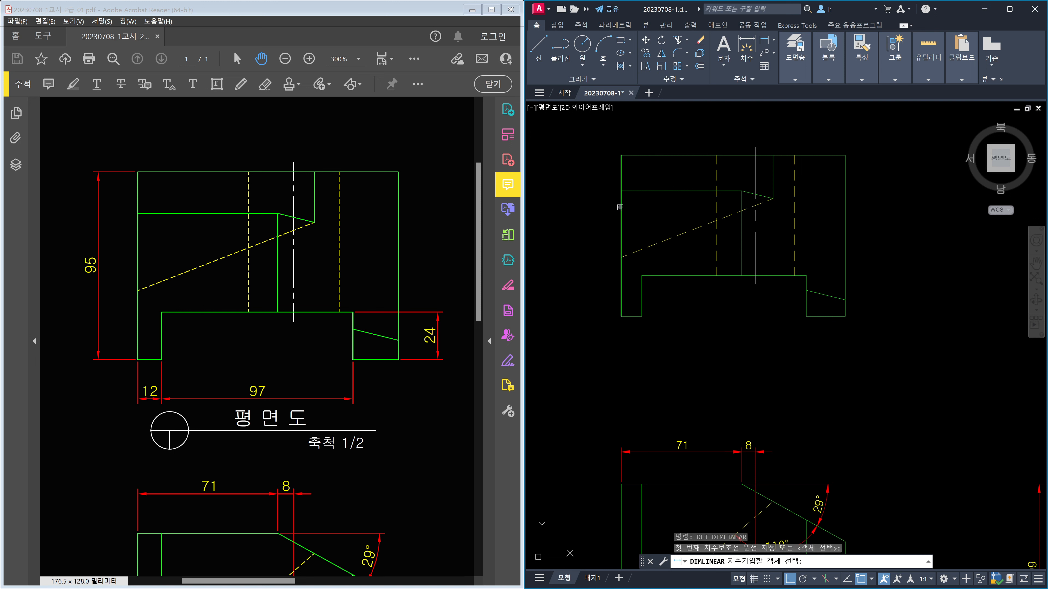
left_click(620, 208)
scroll(600, 228, "down", 2)
scroll(594, 446, "up", 2)
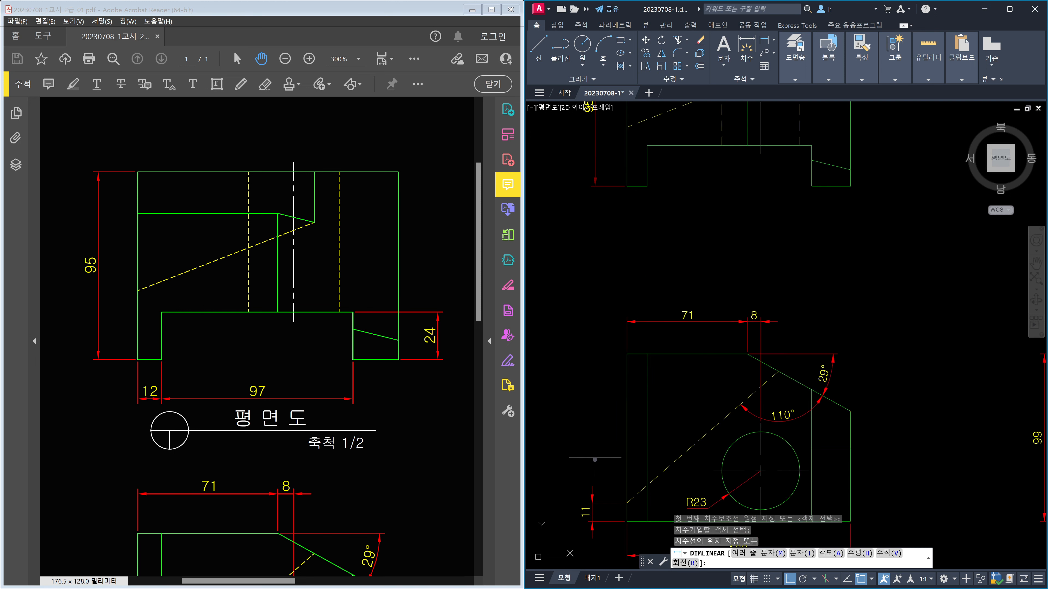
left_click(592, 486)
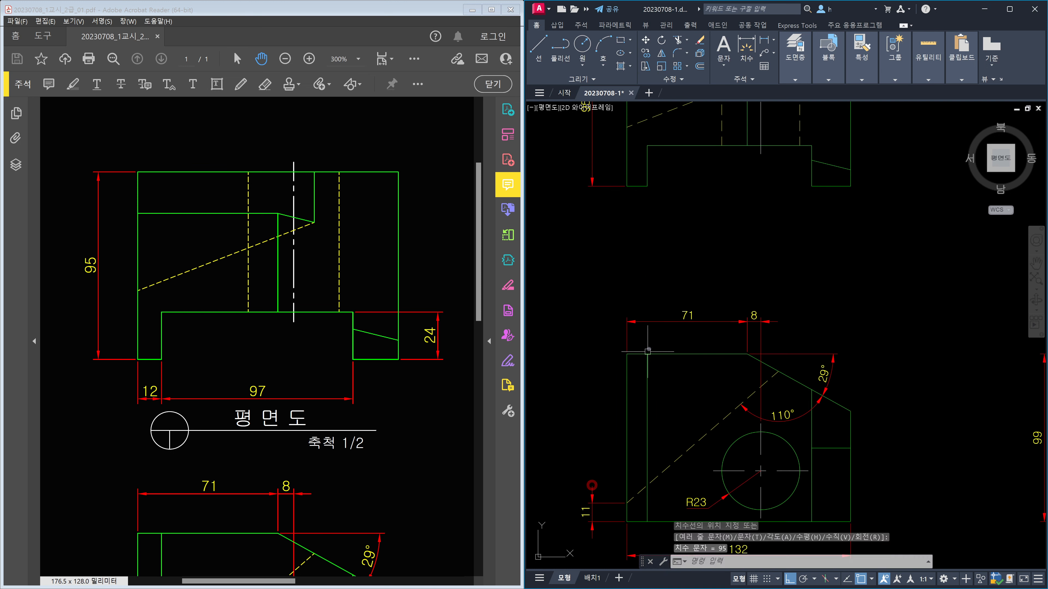
Step: Add a horizontal linear dimension below the top view for the width of its left leg
scroll(627, 516, "down", 2)
scroll(671, 309, "up", 2)
middle_click_drag(632, 327, 630, 368)
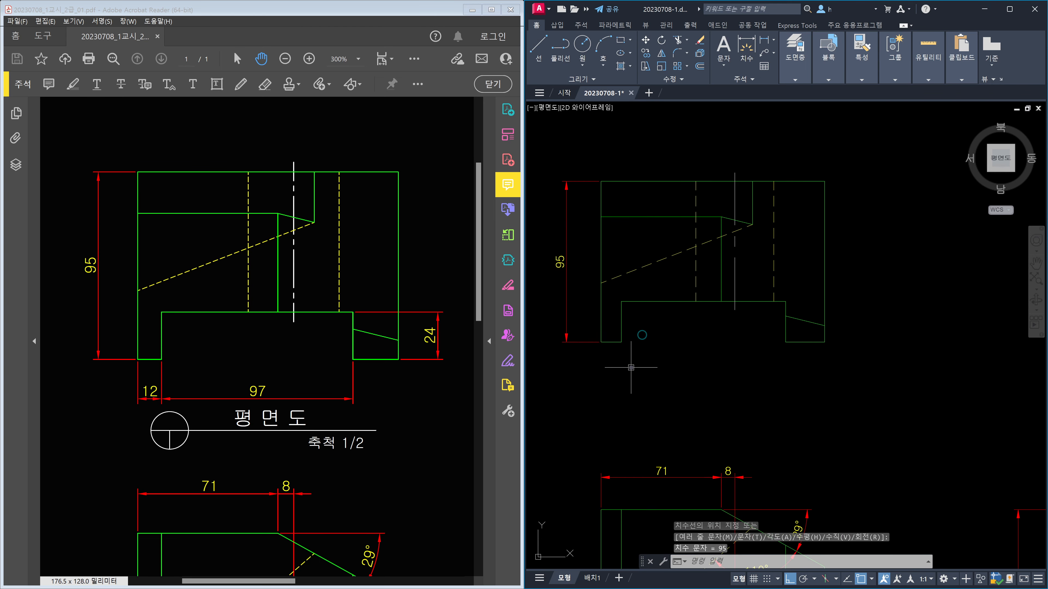
type("DLI")
key("Return")
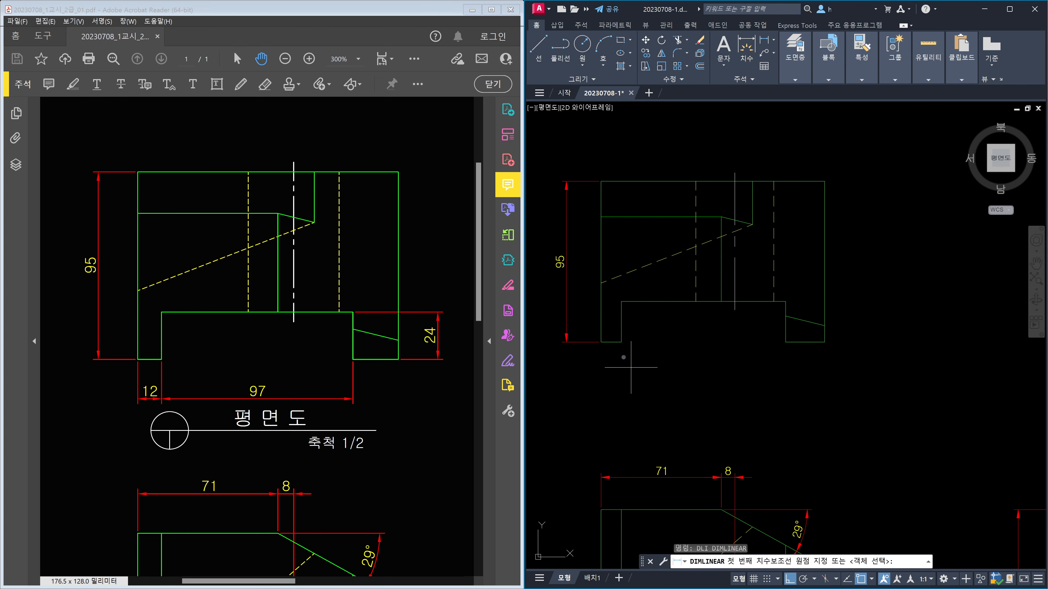
scroll(631, 367, "up", 2)
left_click(586, 332)
left_click(619, 333)
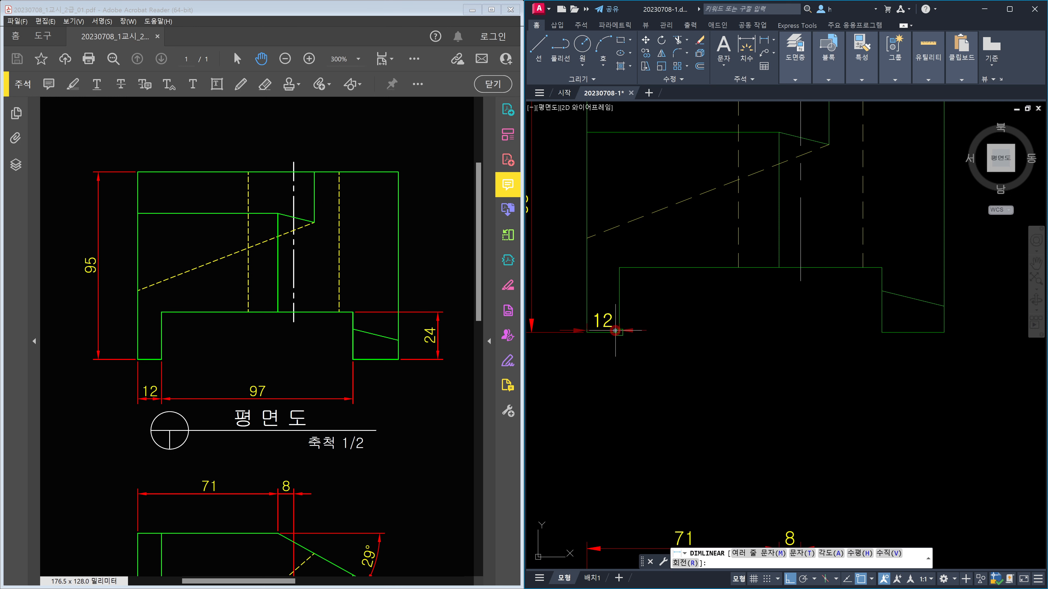
scroll(615, 381, "down", 2)
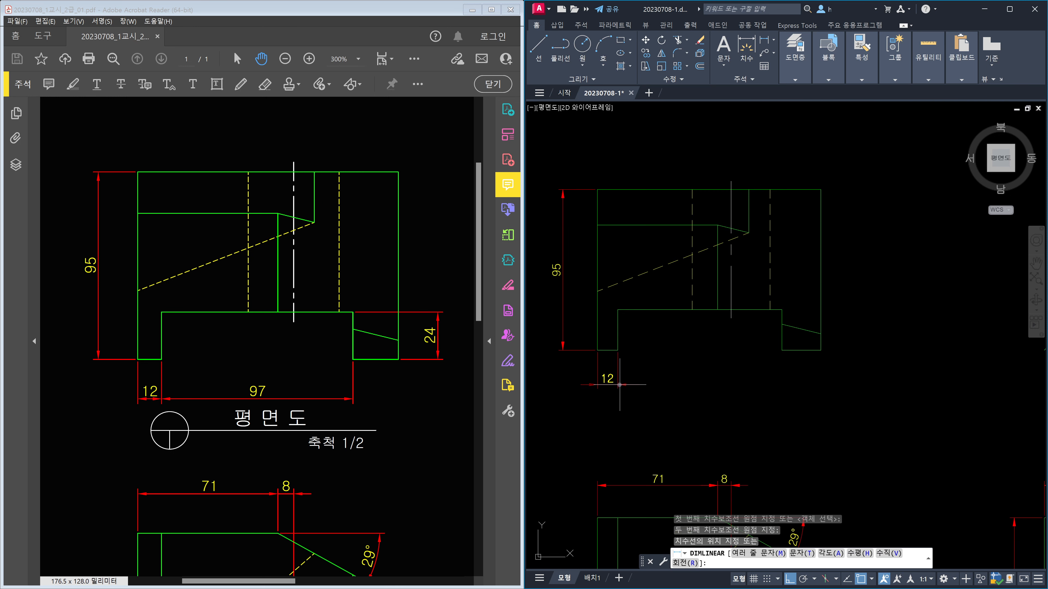
left_click(619, 385)
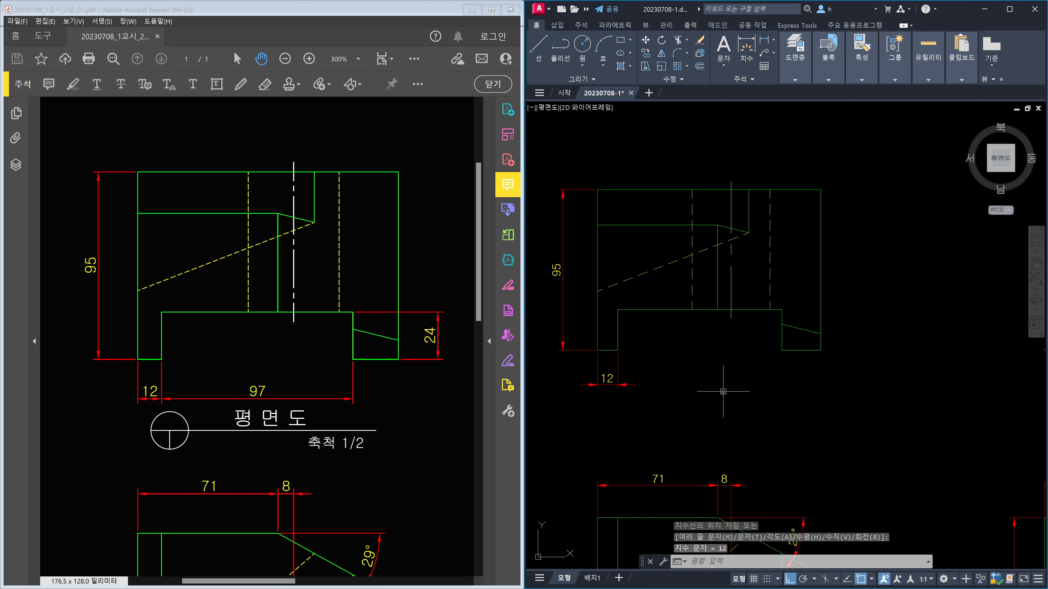
Step: Continue the left leg's dimension across the top view's notch to the inner edge of the right leg
type("dco")
key("Return")
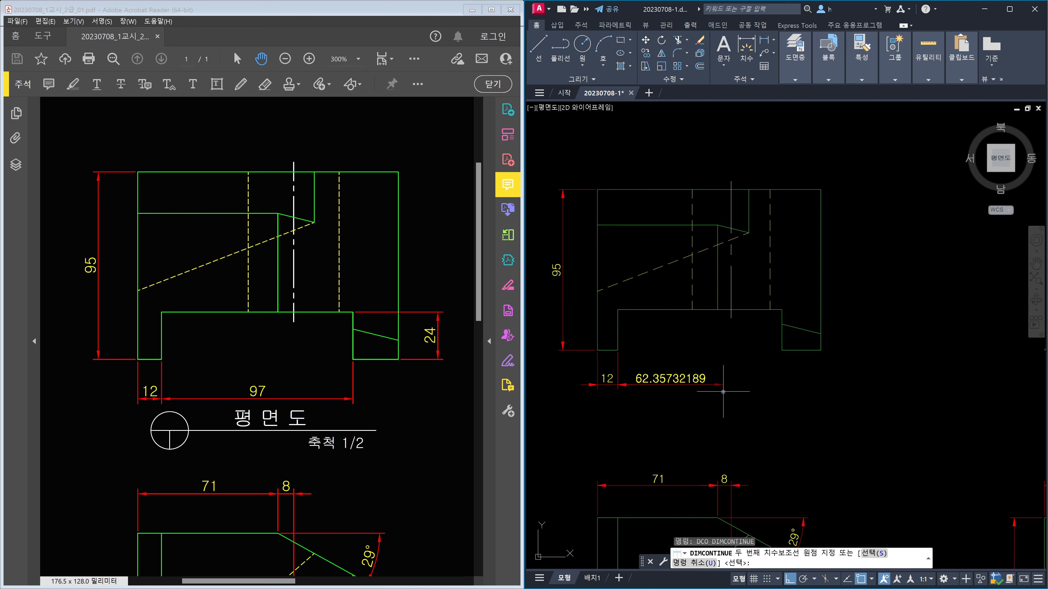
left_click(779, 351)
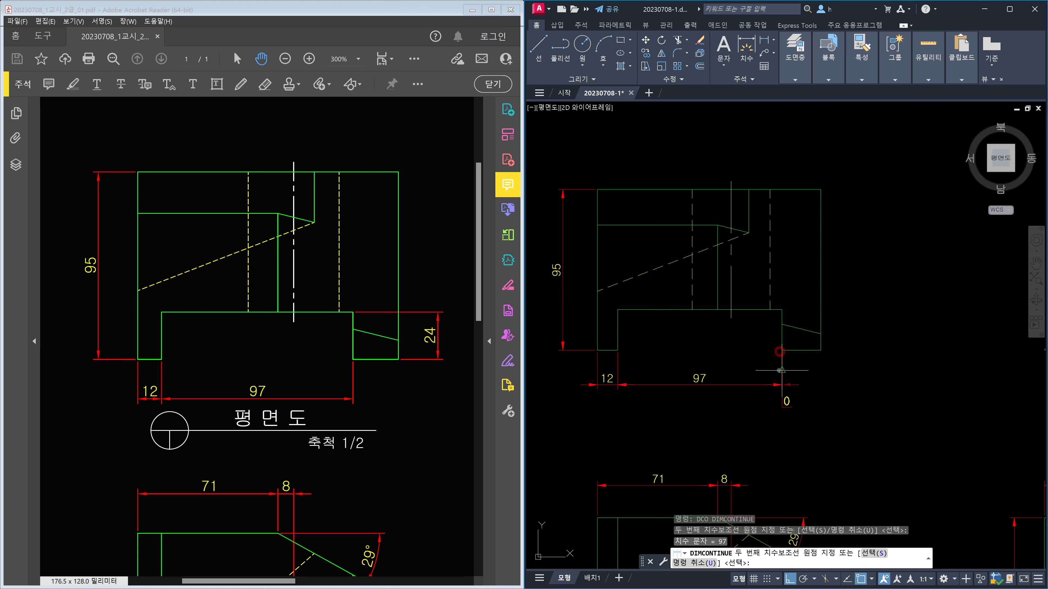
key("Escape")
Step: Compare the arrows of the top view's 12 dimension with those in the reference PDF
scroll(603, 398, "up", 5)
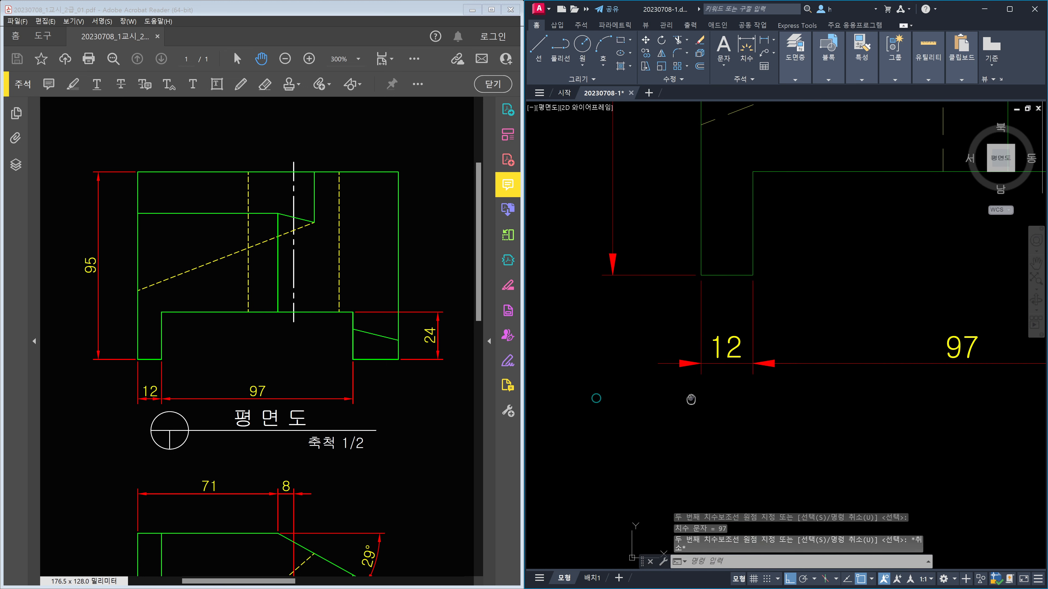
middle_click_drag(603, 398, 691, 398)
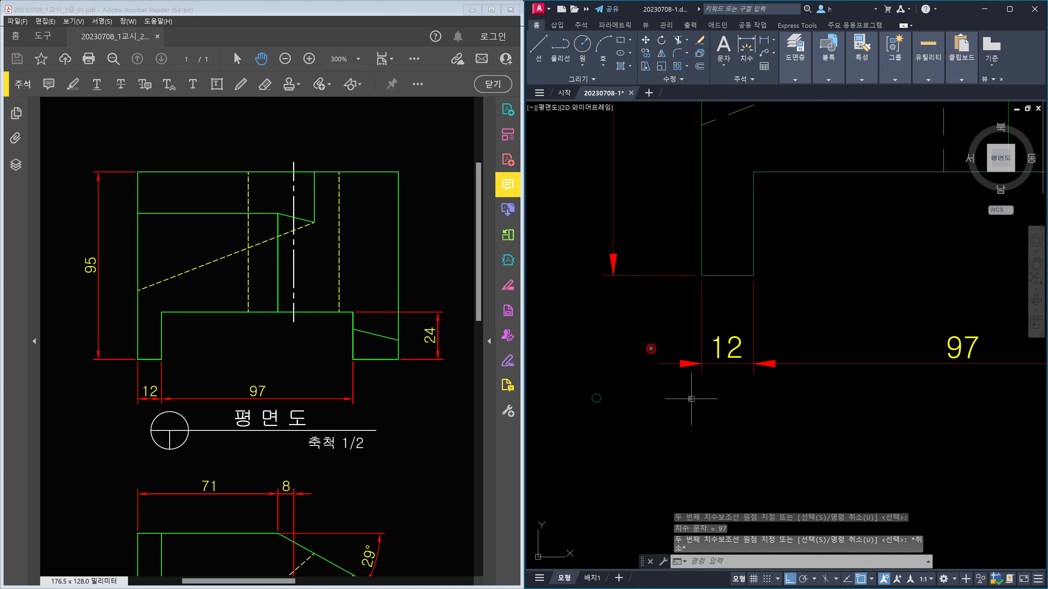
left_click_drag(650, 349, 709, 381)
mouse_move(747, 349)
left_mouse_down()
mouse_move(775, 387)
mouse_move(814, 394)
left_mouse_up()
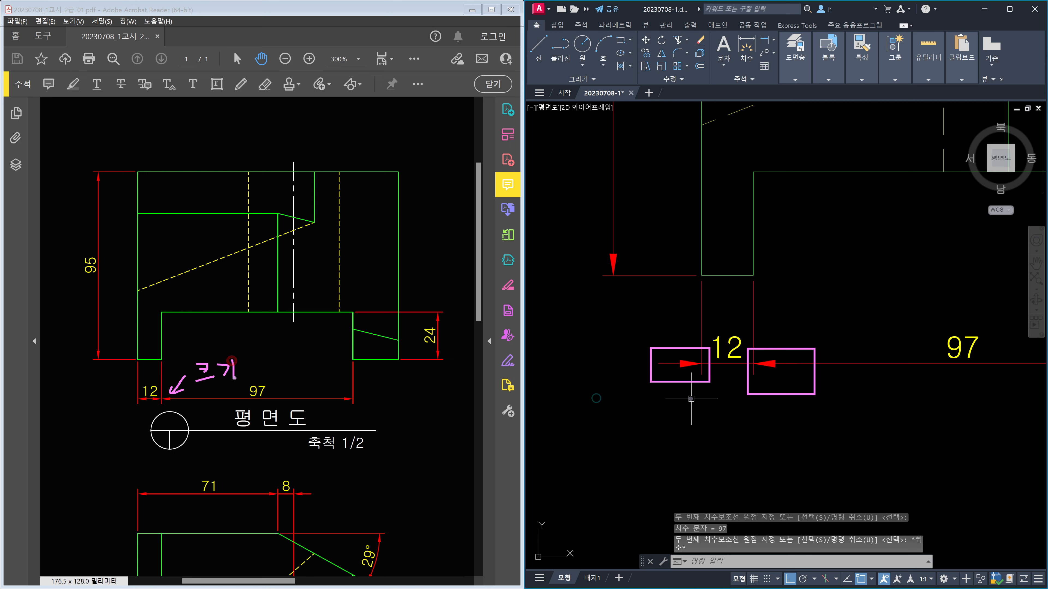
key("Escape")
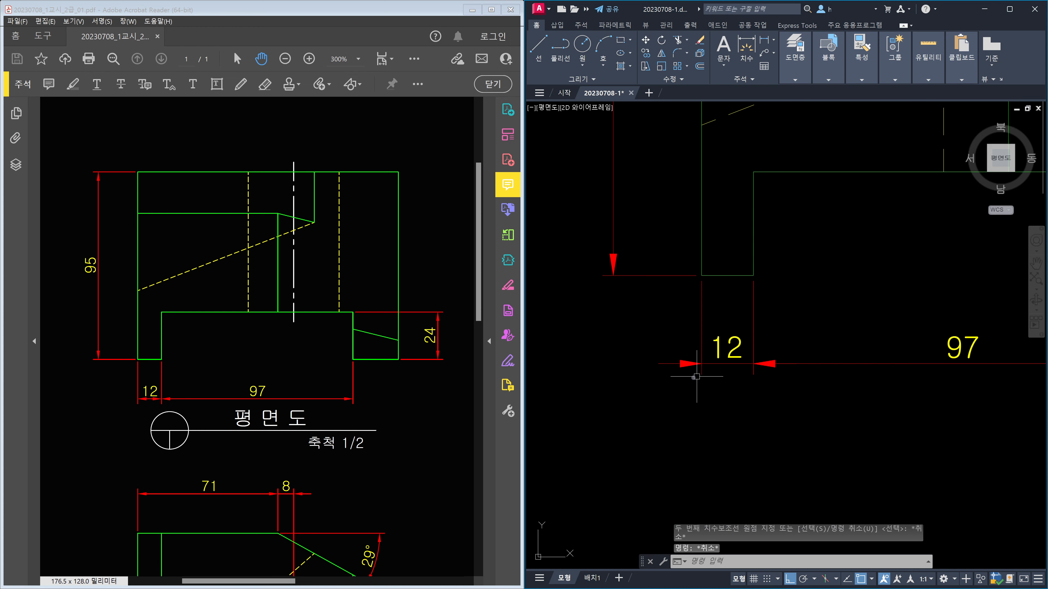
Step: Modify the ISO-25 dimension style to use an overall scale of 1.5 and check the arrows on the top view's 12 dimension
scroll(740, 380, "down", 4)
middle_click_drag(781, 443, 737, 377)
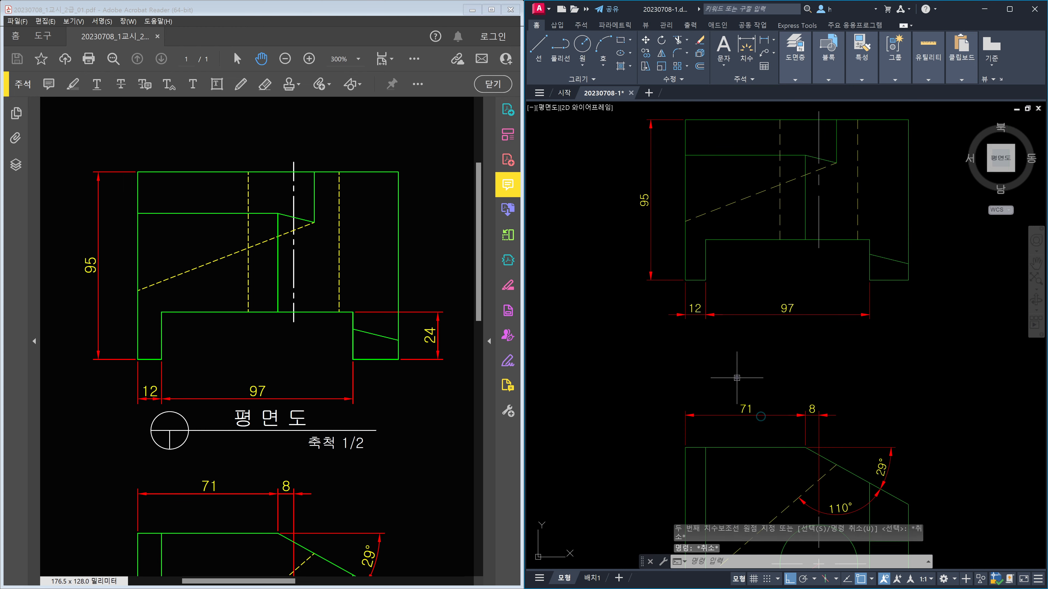
type("d")
key("Return")
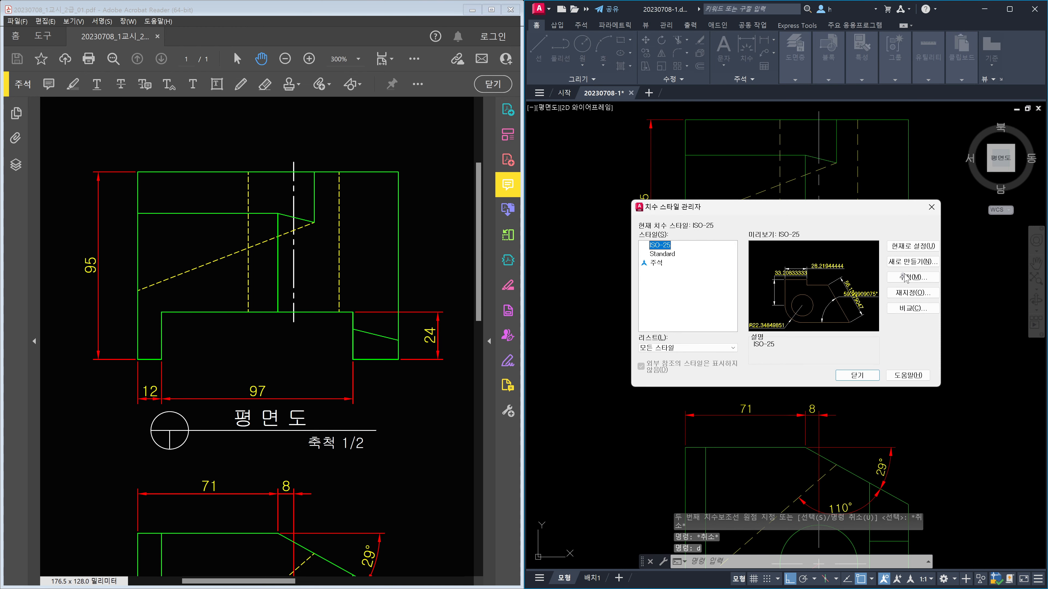
left_click(905, 277)
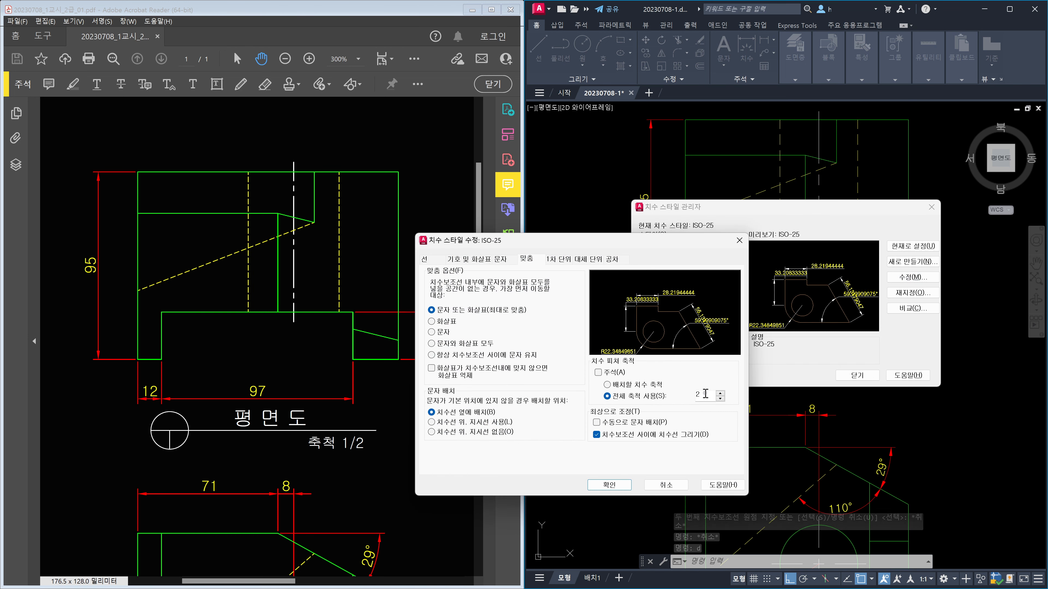
double_click(704, 395)
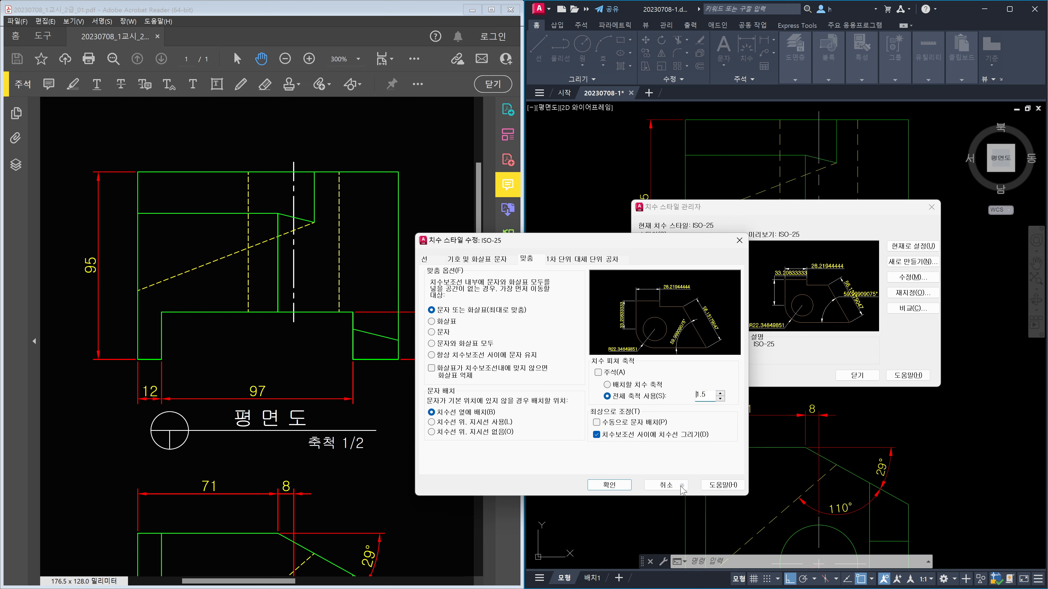
left_click(611, 487)
left_click(857, 375)
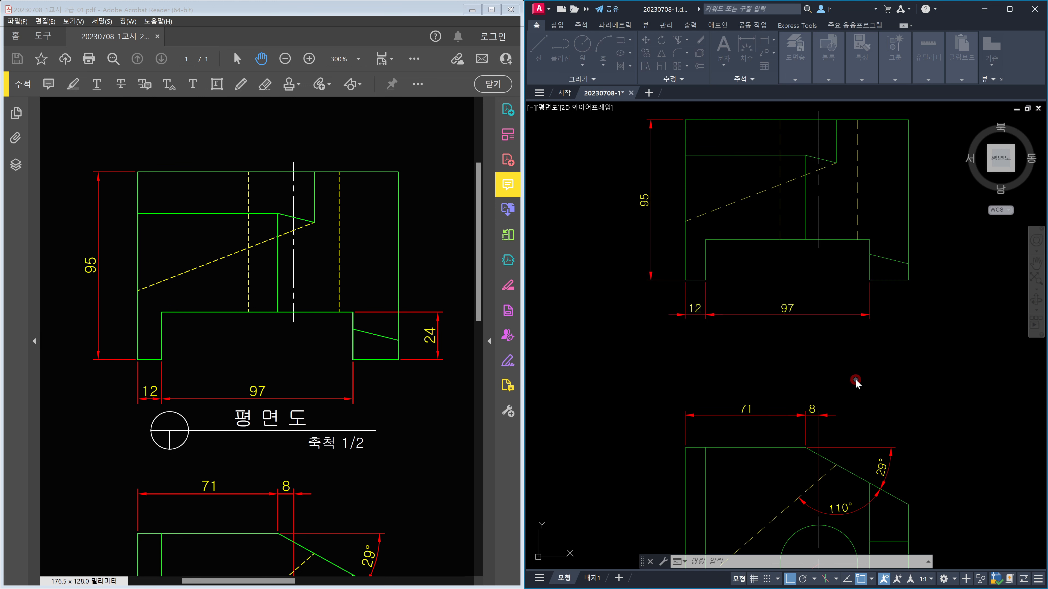
scroll(698, 325, "up", 10)
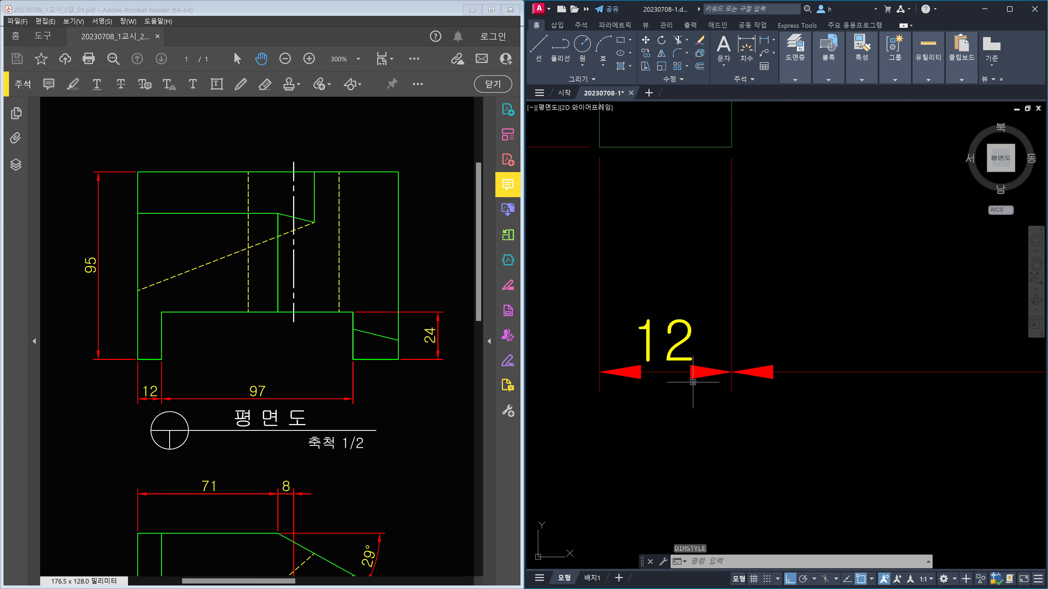
scroll(695, 383, "down", 6)
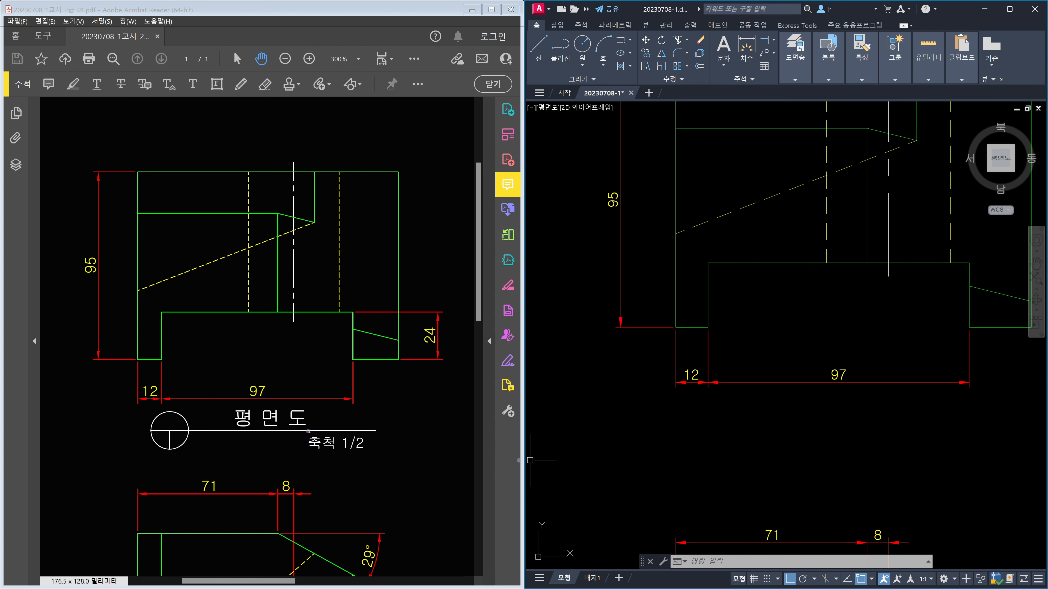
left_click_drag(310, 449, 374, 460)
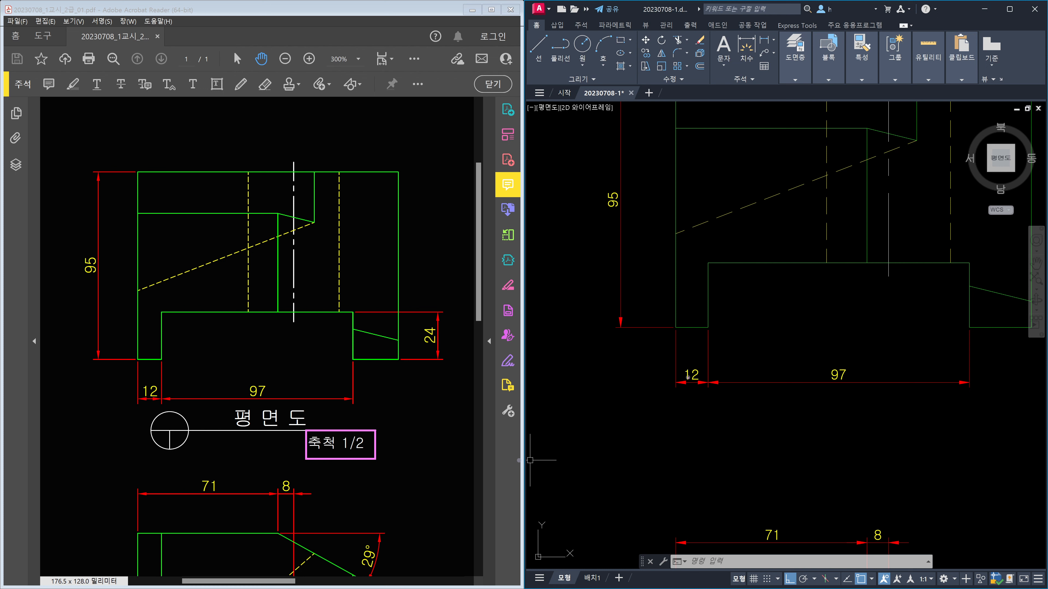
left_click_drag(709, 372, 644, 436)
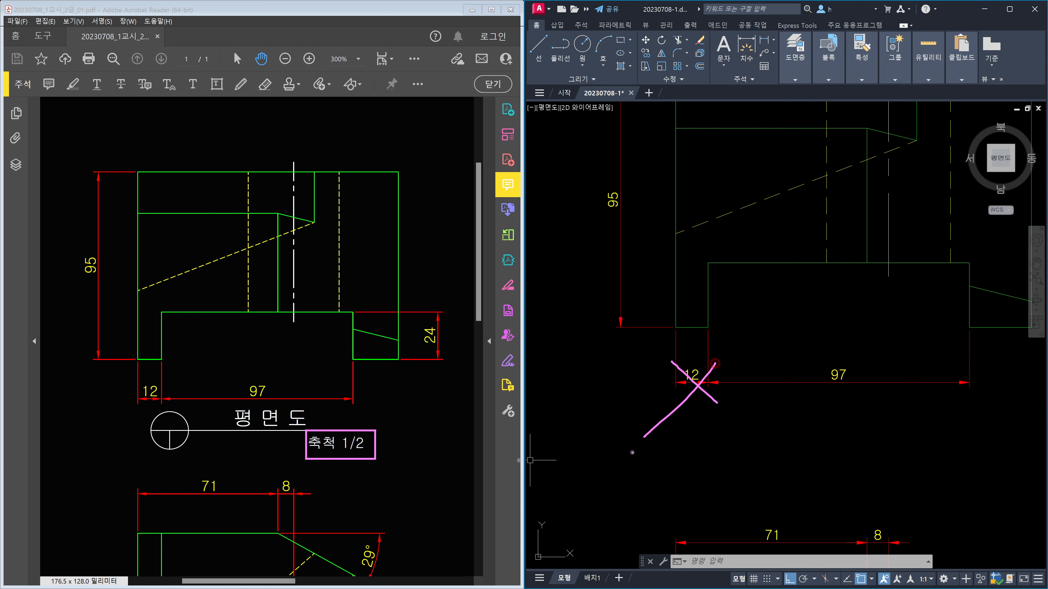
Step: Undo the last zoom and dimension style change
key("Escape")
key("Escape")
key("ctrl+z")
key("ctrl+z")
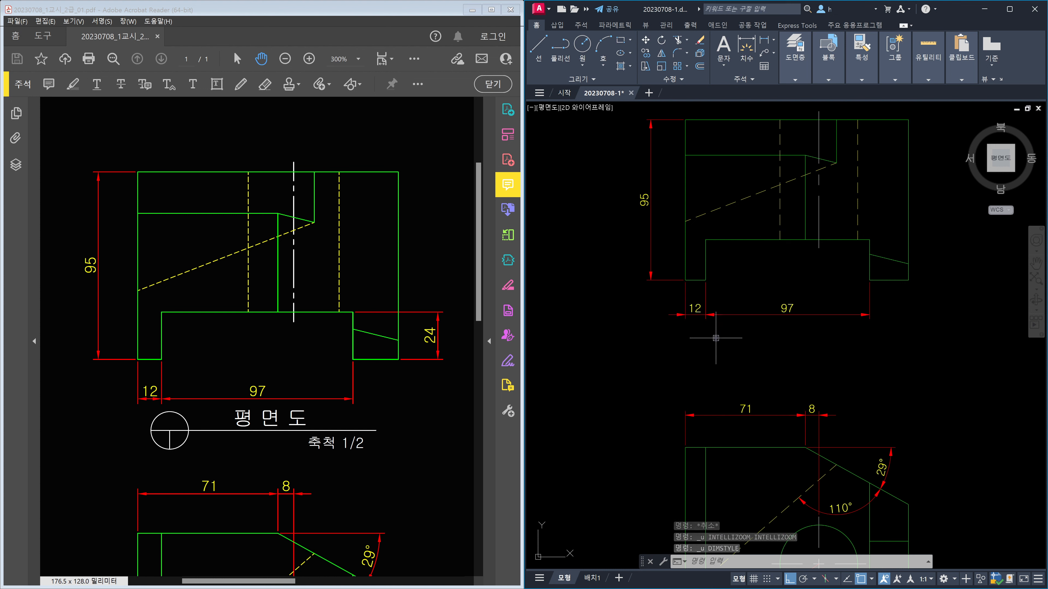
scroll(716, 338, "up", 2)
scroll(716, 338, "up", 2)
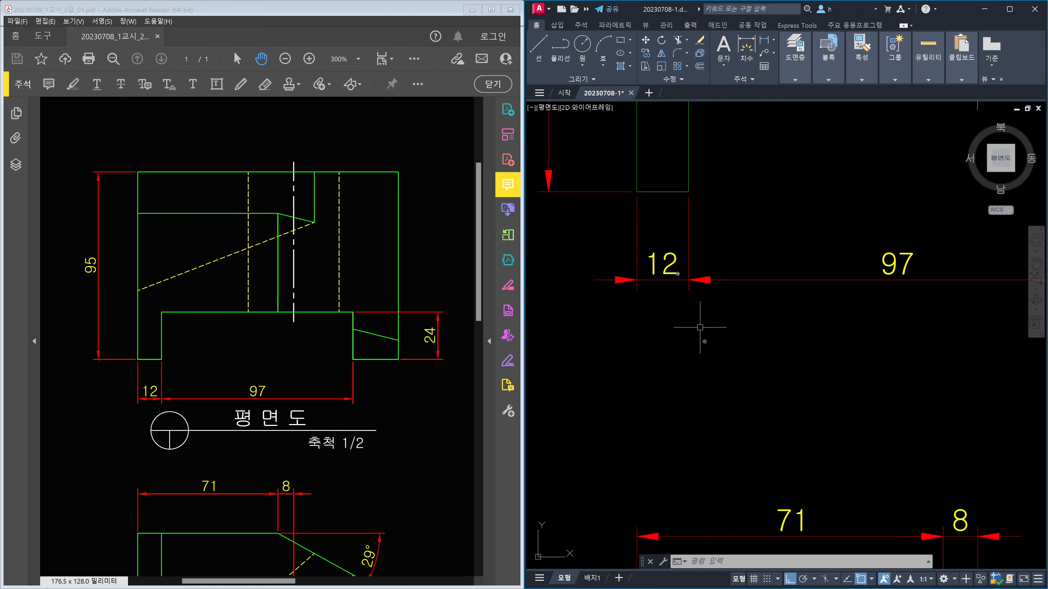
left_click_drag(678, 268, 736, 295)
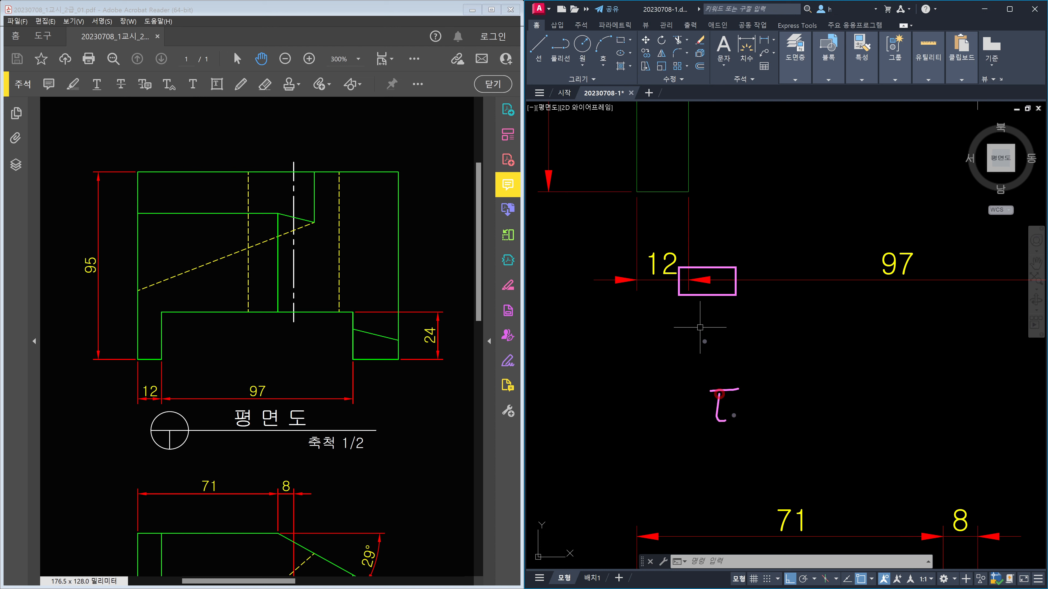
left_click_drag(774, 376, 757, 437)
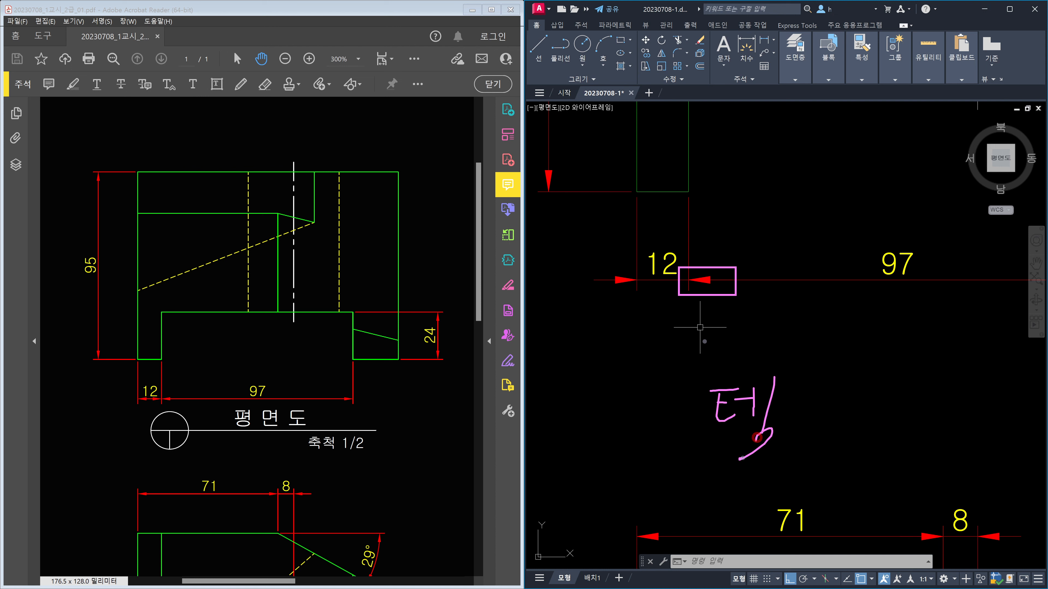
left_click_drag(815, 380, 829, 380)
left_click_drag(821, 389, 825, 405)
left_click_drag(812, 431, 840, 439)
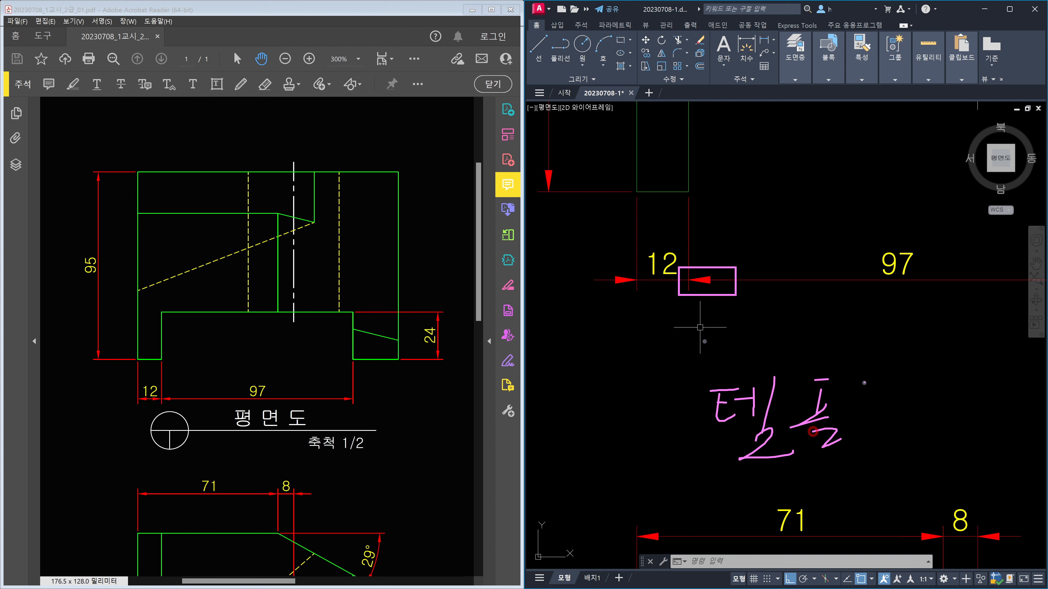
mouse_move(864, 382)
left_mouse_down()
mouse_move(889, 385)
mouse_move(884, 423)
left_mouse_up()
mouse_move(887, 423)
left_mouse_down()
mouse_move(873, 432)
mouse_move(897, 445)
left_mouse_up()
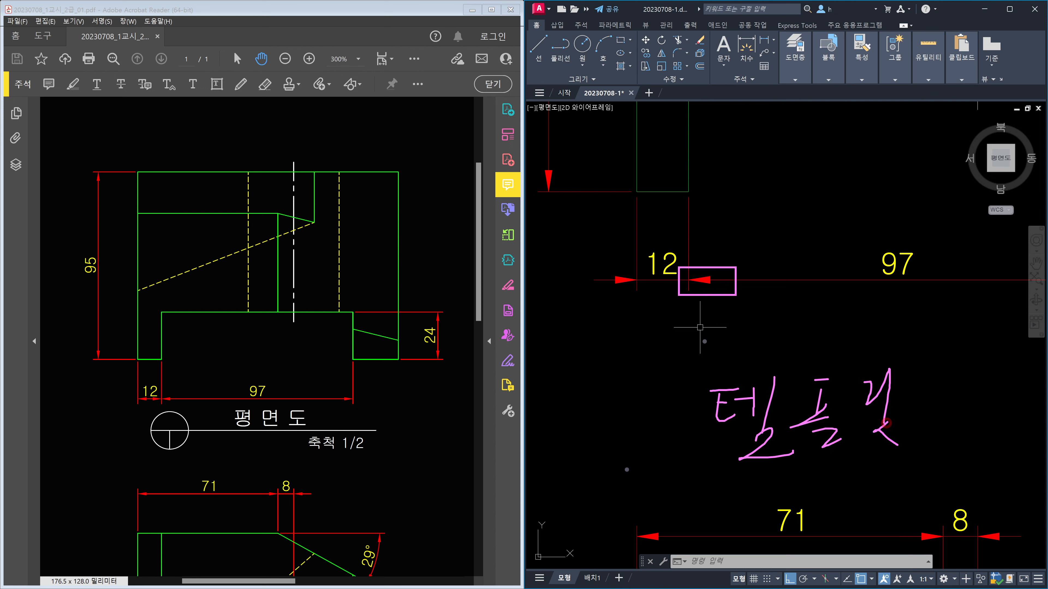
left_click_drag(607, 462, 644, 445)
left_click_drag(633, 416, 638, 468)
mouse_move(651, 290)
left_mouse_down()
mouse_move(600, 255)
mouse_move(616, 283)
left_mouse_up()
mouse_move(721, 294)
left_mouse_down()
mouse_move(683, 291)
mouse_move(722, 289)
left_mouse_up()
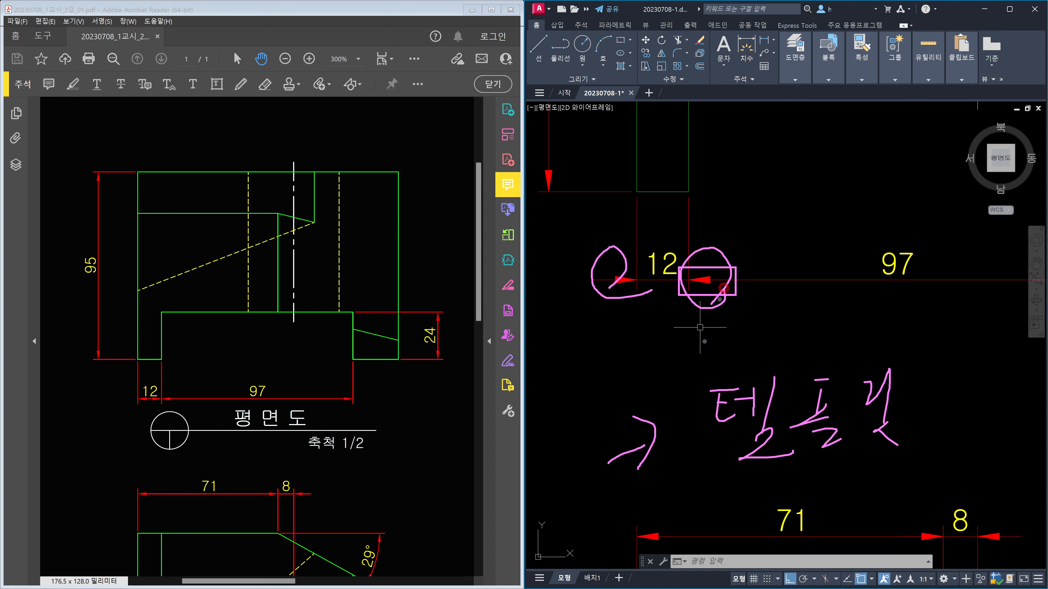
mouse_move(821, 318)
left_mouse_down()
mouse_move(837, 321)
mouse_move(842, 339)
left_mouse_up()
left_click(858, 341)
mouse_move(881, 309)
left_mouse_down()
mouse_move(891, 330)
mouse_move(881, 338)
left_mouse_up()
left_click_drag(886, 312, 902, 315)
left_click_drag(885, 363, 828, 371)
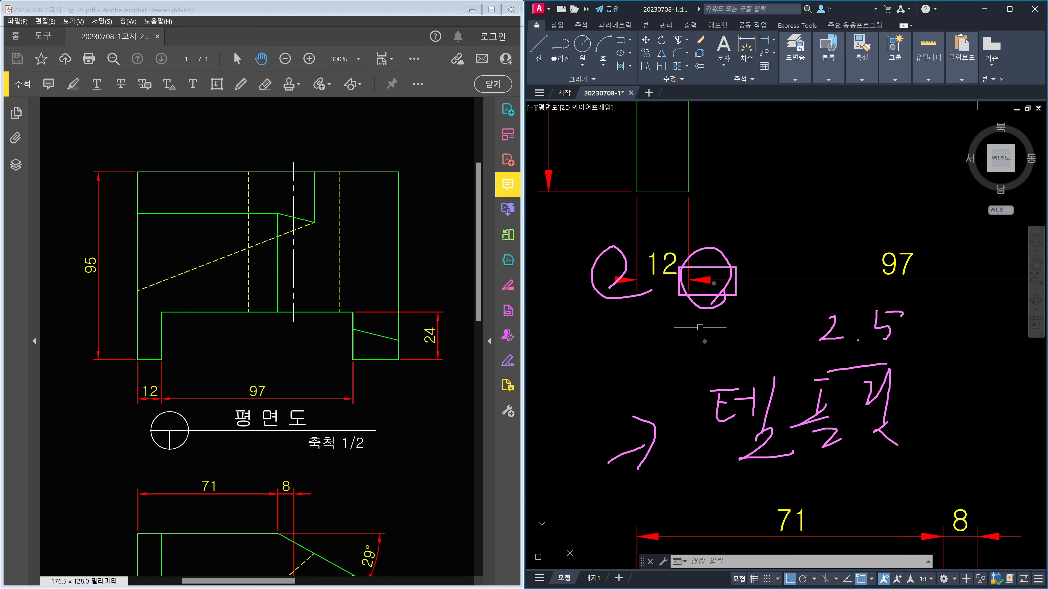
mouse_move(719, 299)
left_mouse_down()
mouse_move(688, 272)
mouse_move(725, 297)
left_mouse_up()
mouse_move(741, 218)
left_mouse_down()
mouse_move(722, 269)
mouse_move(743, 251)
left_mouse_up()
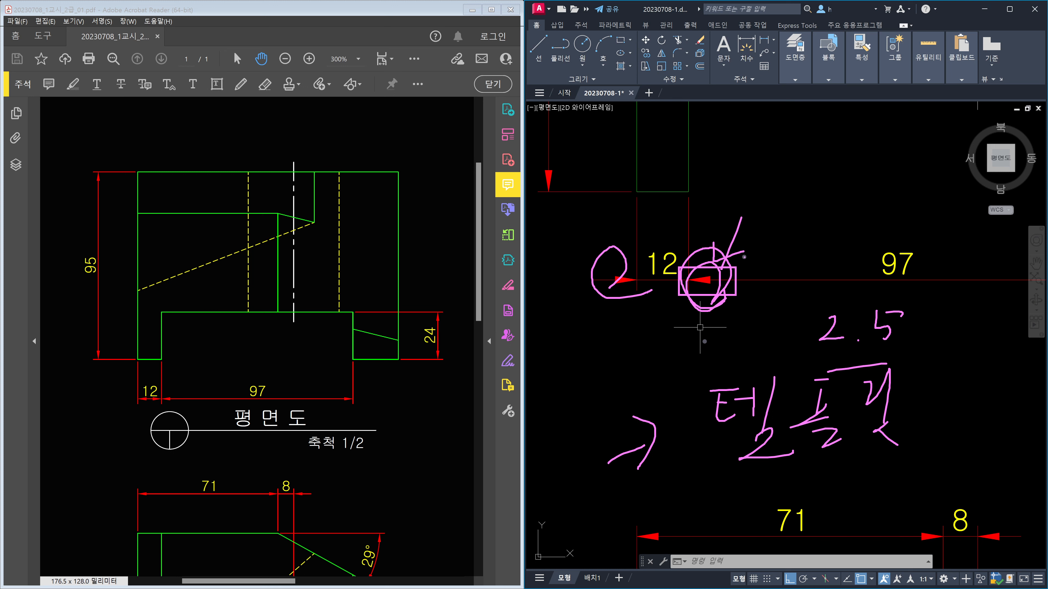
mouse_move(715, 237)
left_mouse_down()
mouse_move(718, 248)
mouse_move(758, 242)
mouse_move(716, 250)
mouse_move(793, 215)
mouse_move(784, 242)
mouse_move(808, 217)
mouse_move(810, 237)
left_mouse_up()
mouse_move(819, 208)
left_mouse_down()
mouse_move(822, 226)
mouse_move(834, 217)
mouse_move(838, 229)
left_mouse_up()
mouse_move(849, 203)
left_mouse_down()
mouse_move(872, 212)
mouse_move(888, 243)
left_mouse_up()
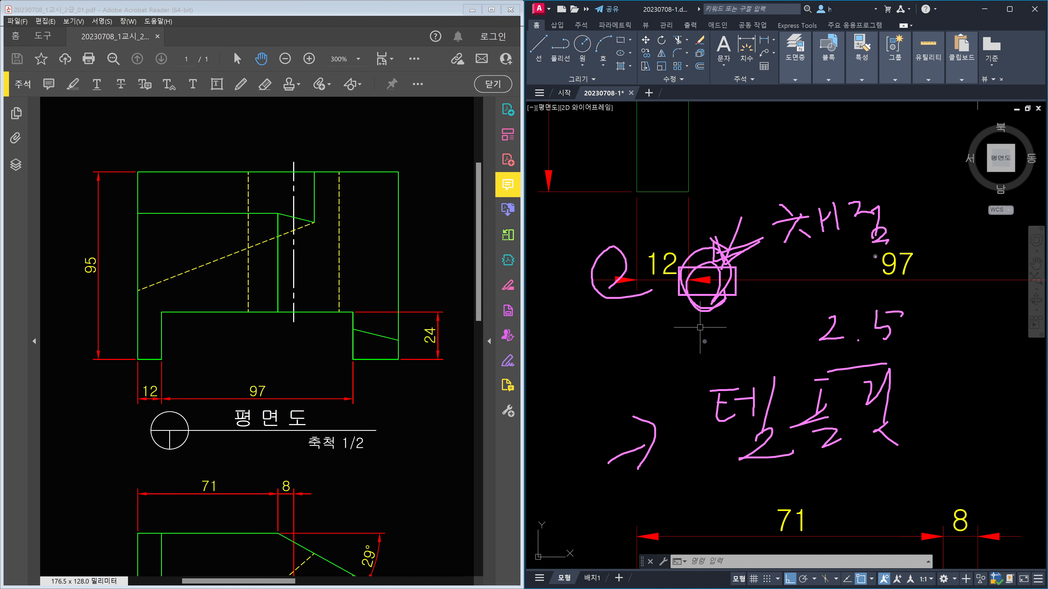
key("Escape")
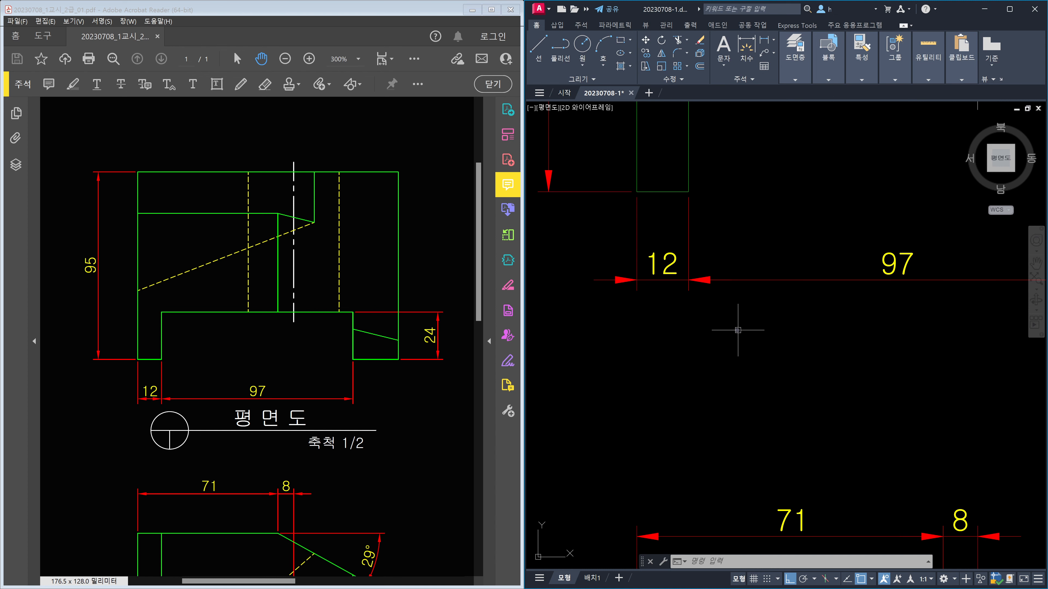
scroll(736, 328, "down", 4)
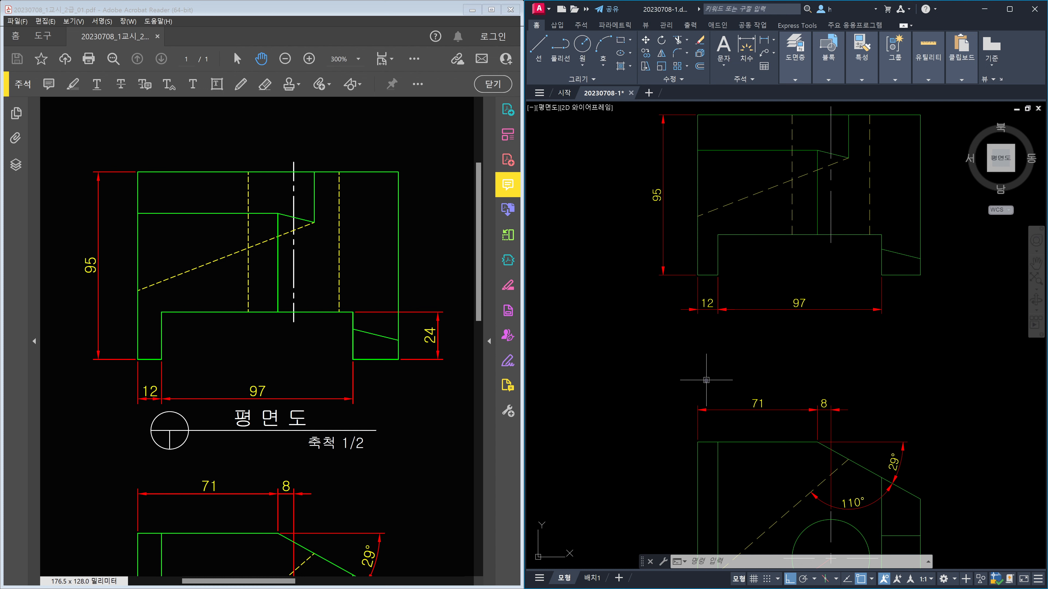
scroll(706, 334, "up", 4)
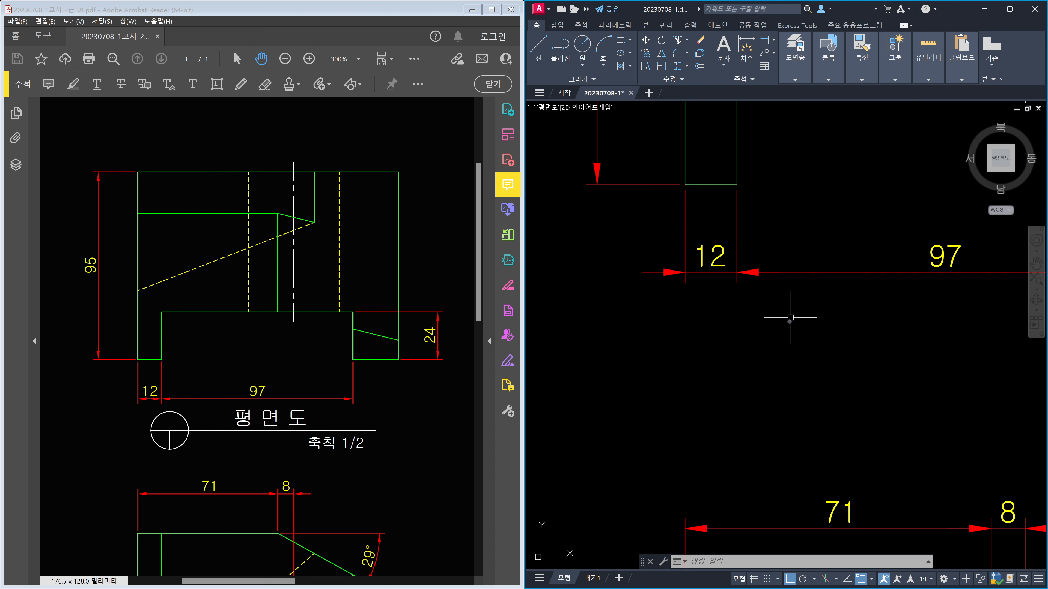
Step: Try an arrow size of 2 in the ISO-25 dimension style and undo the change
scroll(798, 328, "down", 2)
middle_click_drag(797, 327, 766, 338)
type("d")
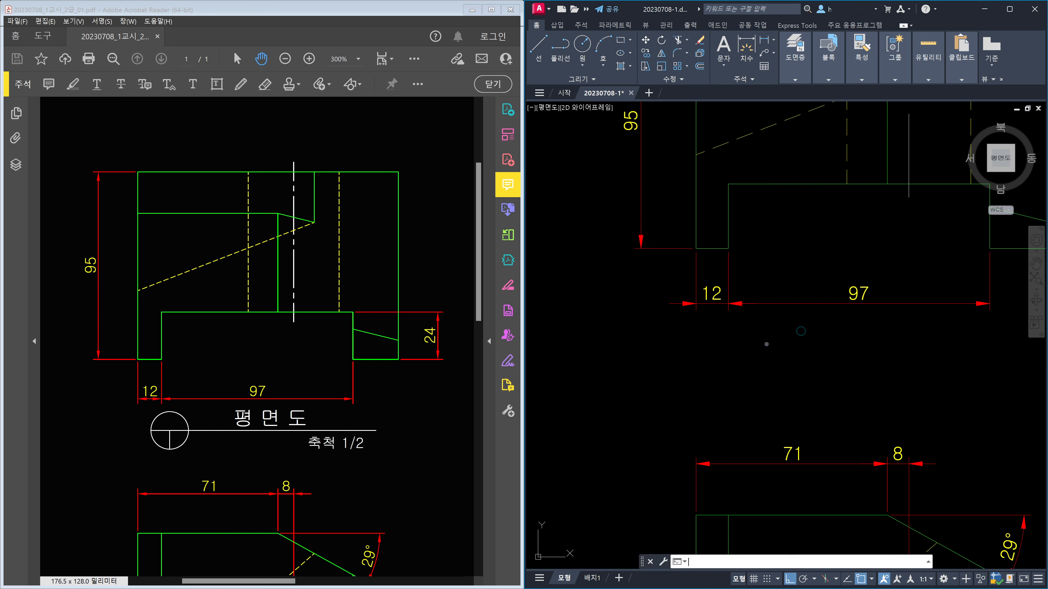
key("Return")
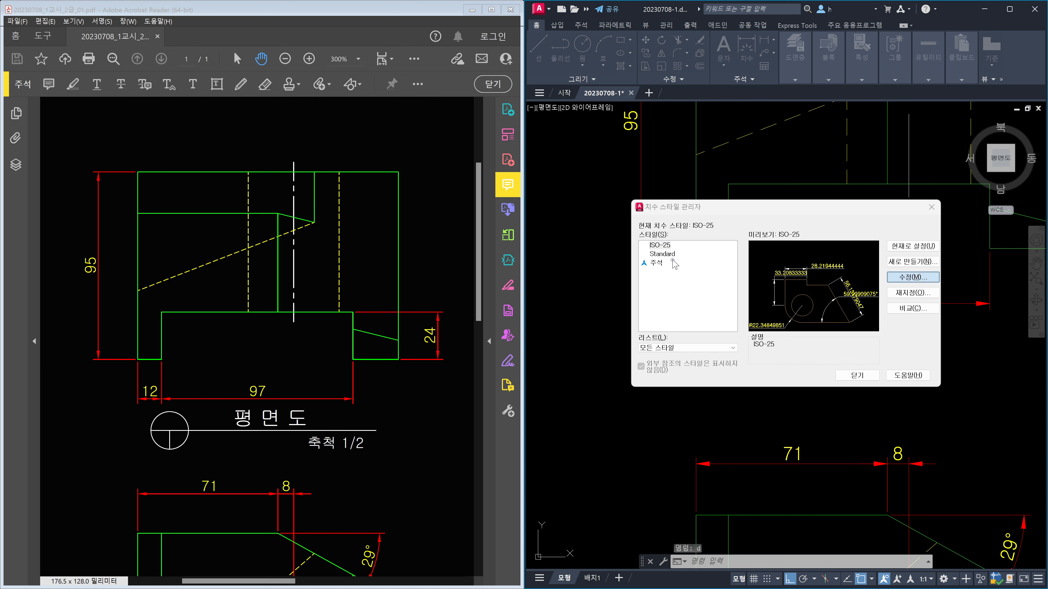
left_click(479, 259)
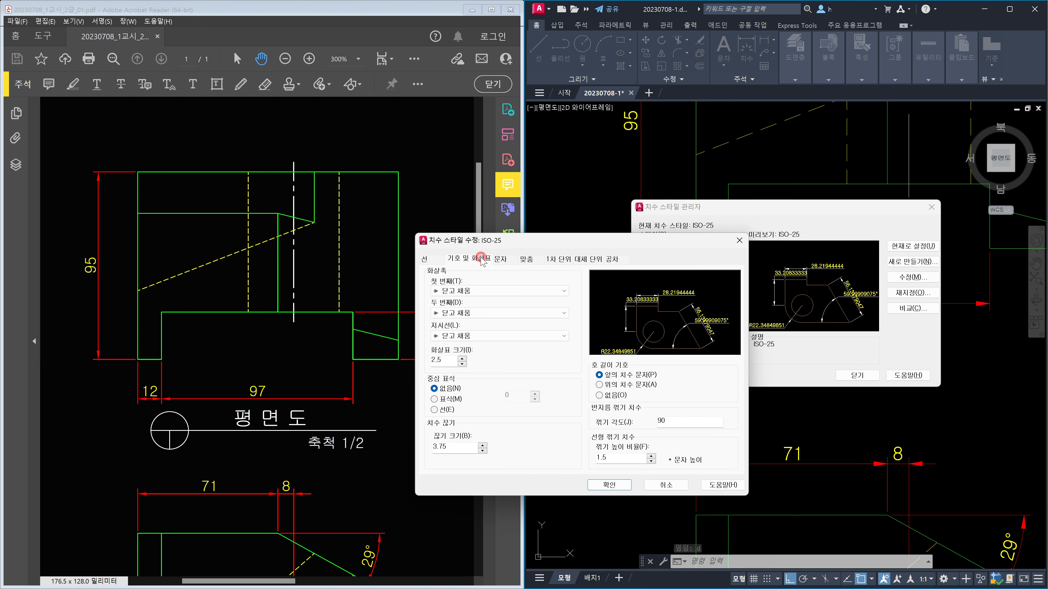
left_click(450, 361)
key("BackSpace")
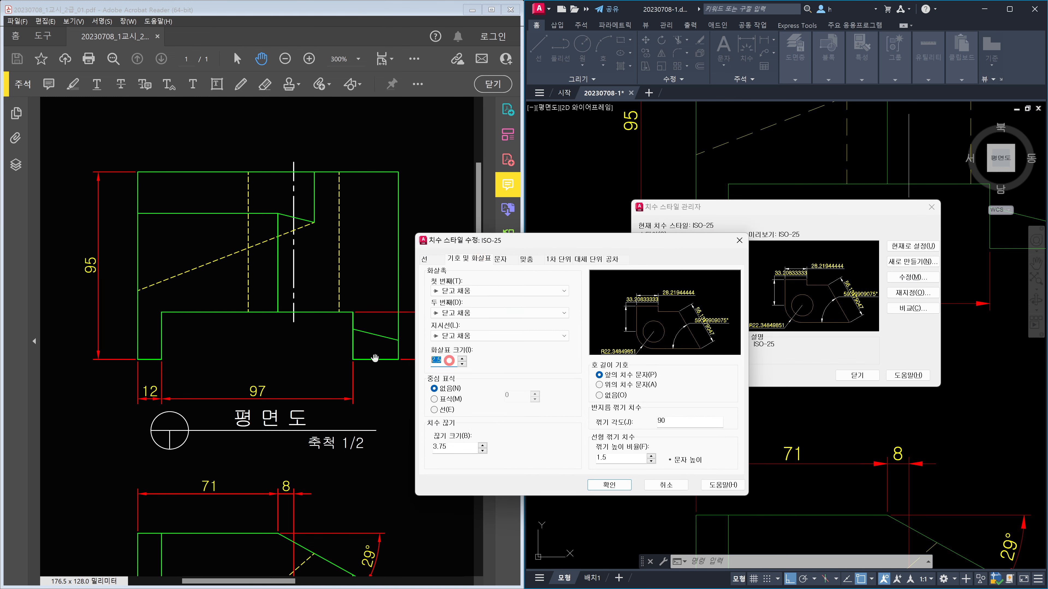
type("2")
left_click(601, 486)
left_click(858, 376)
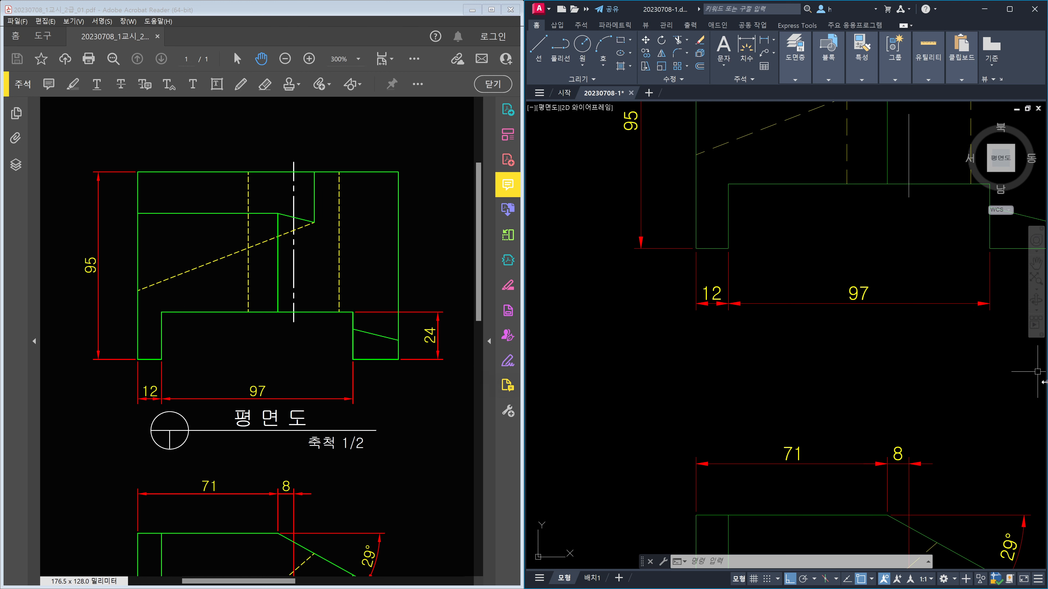
key("ctrl+z")
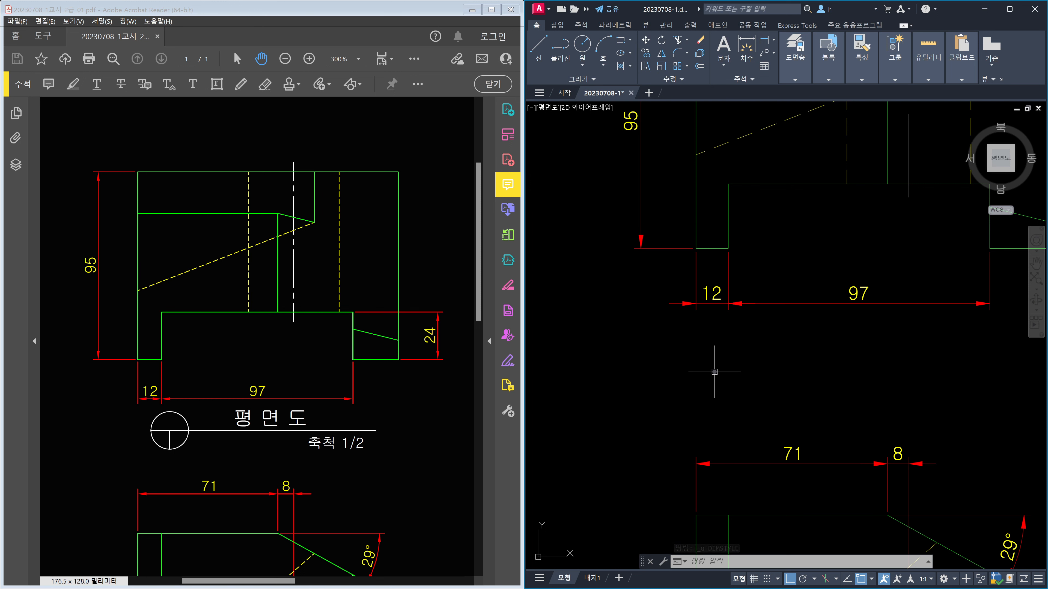
Step: Add a vertical linear dimension for the notch height beside the lower right corner of the plan view
scroll(764, 375, "down", 4)
mouse_move(837, 406)
middle_mouse_down()
mouse_move(680, 374)
mouse_move(717, 376)
middle_mouse_up()
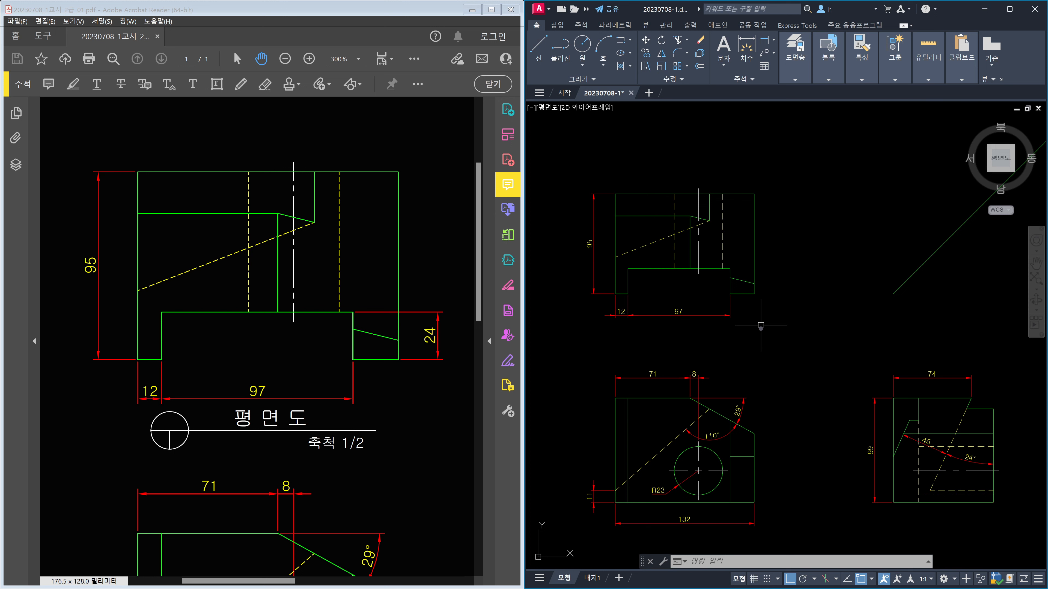
type("dli")
key("Return")
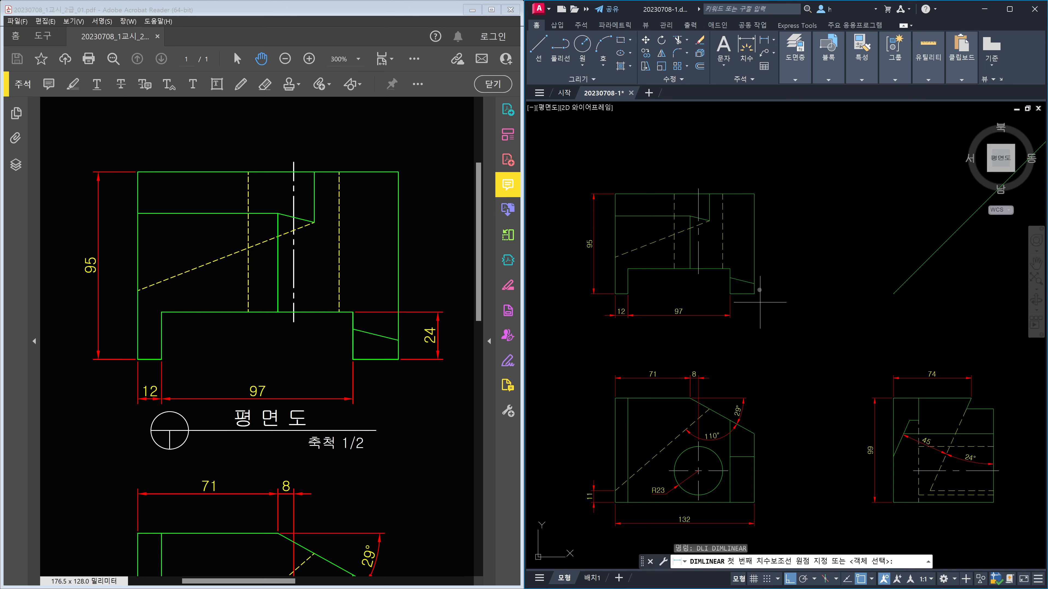
scroll(760, 302, "up", 4)
left_click(745, 317)
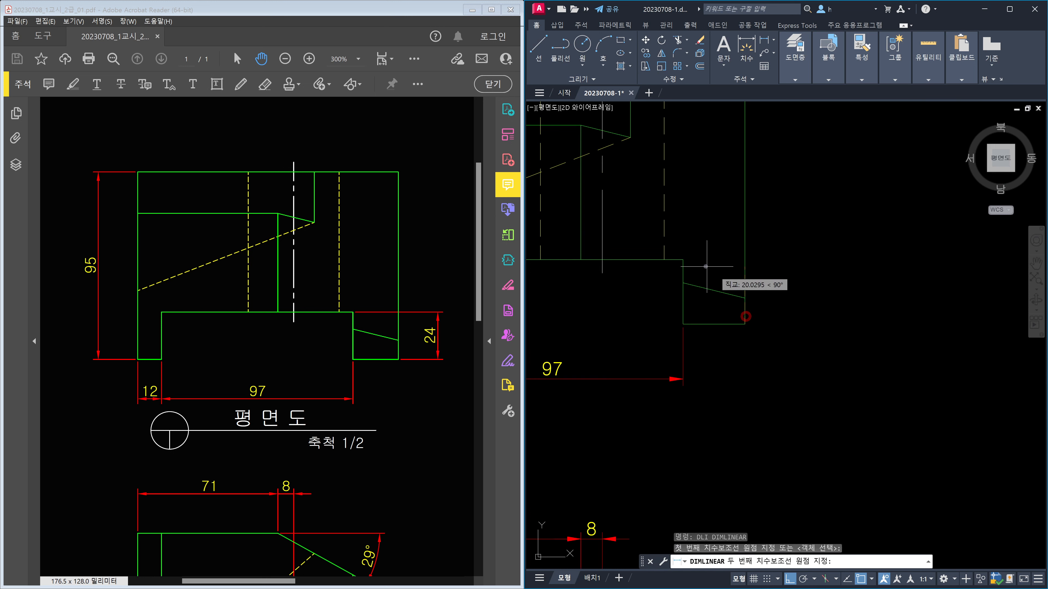
left_click(683, 259)
scroll(796, 309, "down", 4)
scroll(791, 307, "up", 4)
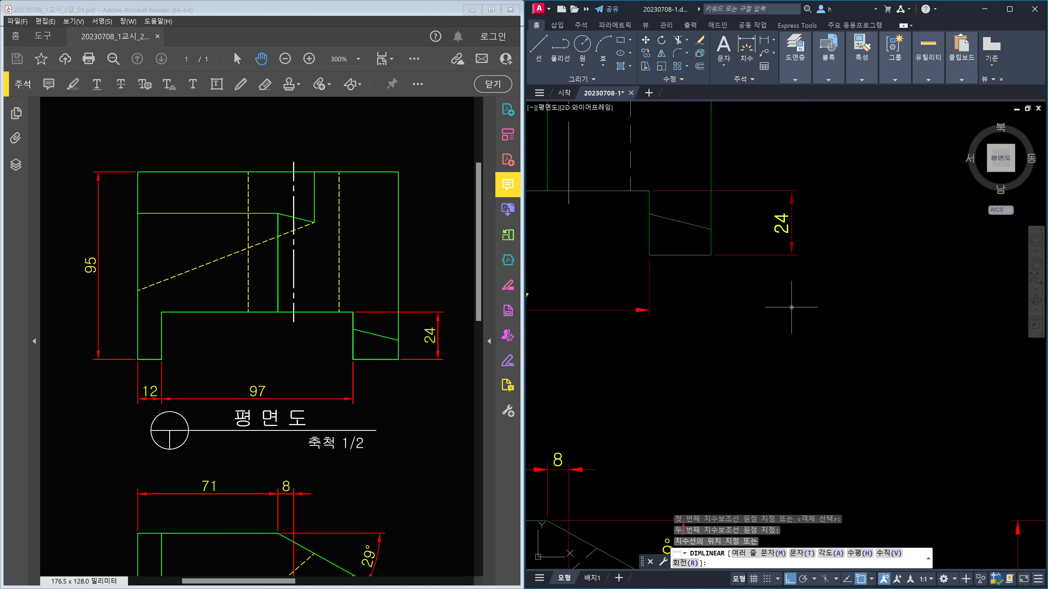
left_click(761, 307)
scroll(804, 307, "down", 6)
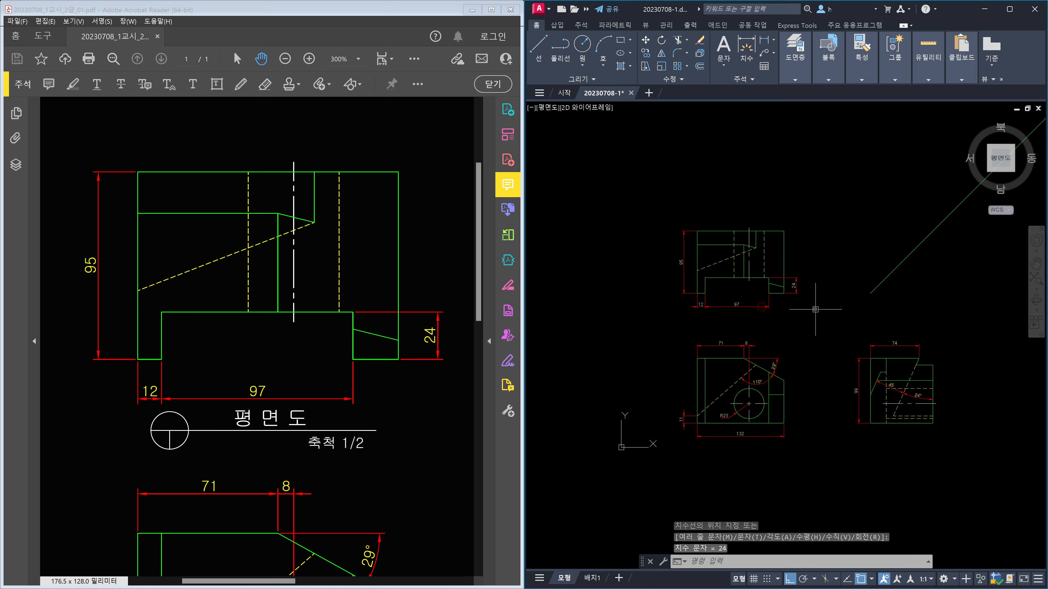
key("Escape")
Step: Switch to the reference PDF in Acrobat Reader and check the dimensions of all three views
left_click(387, 450)
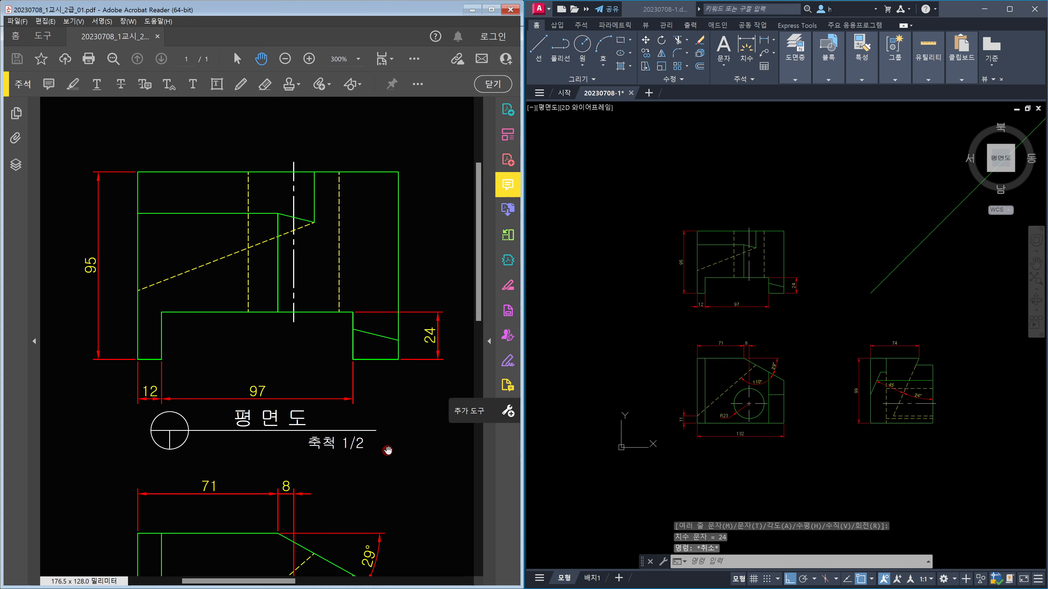
scroll(410, 444, "down", 2, "ctrl")
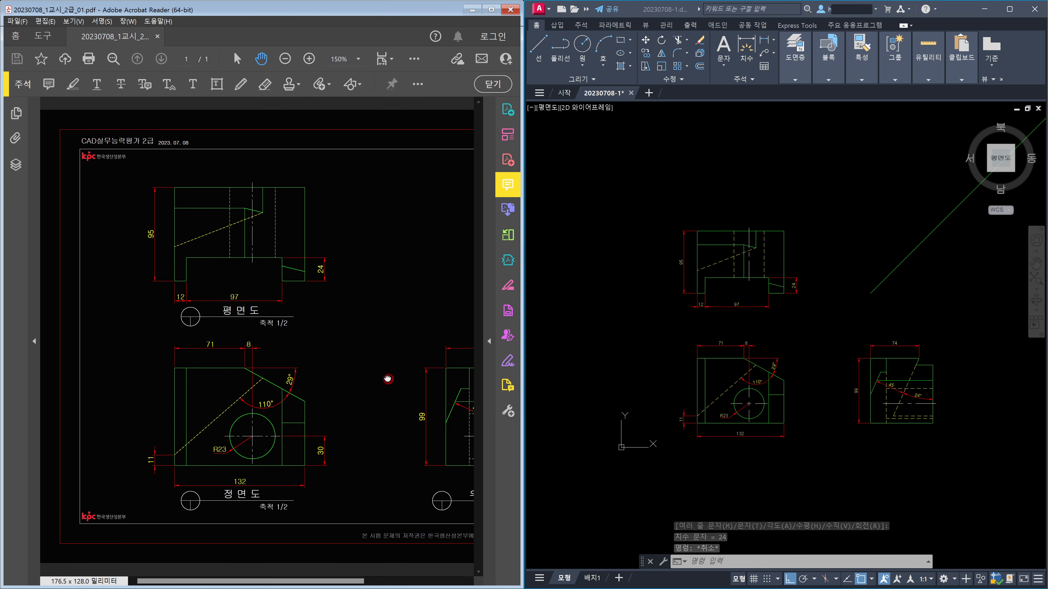
left_click_drag(388, 379, 297, 388)
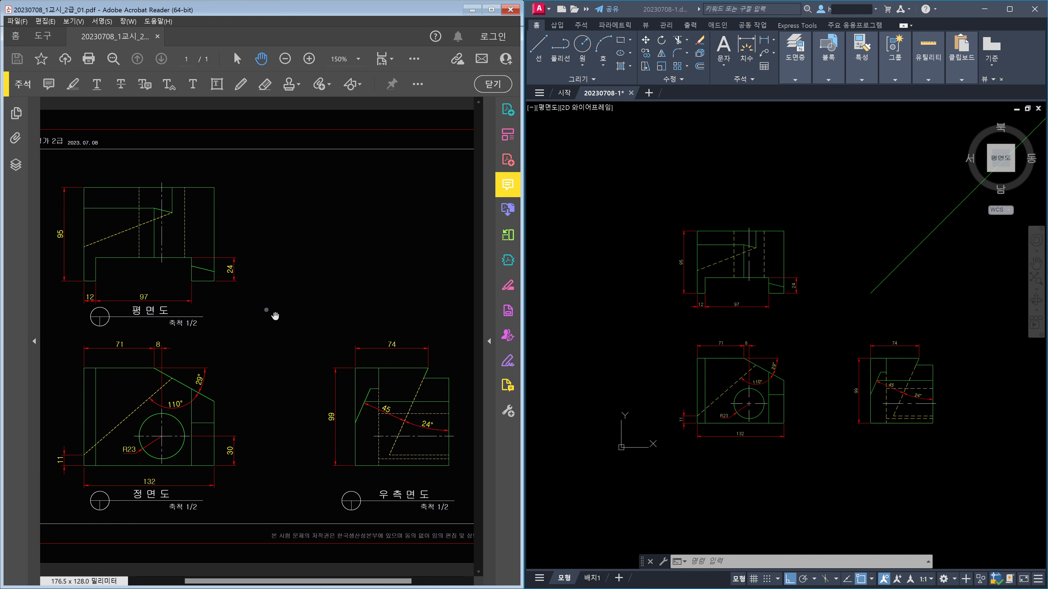
Step: Return to AutoCAD and delete the diagonal construction line above the right side view
left_click(936, 316)
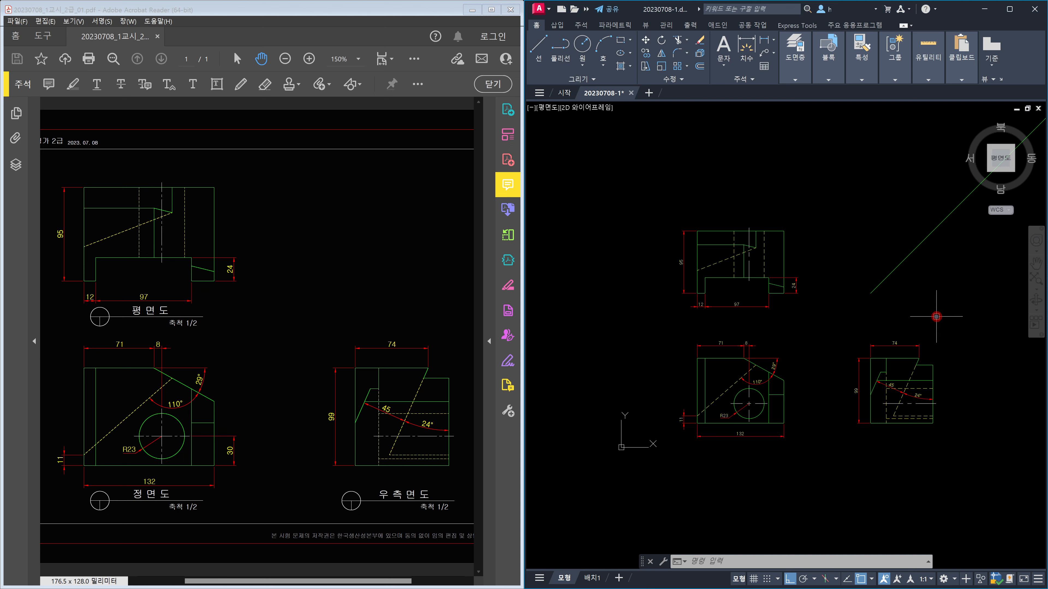
key("Escape")
key("Escape")
key("Escape")
middle_click_drag(916, 281, 864, 327)
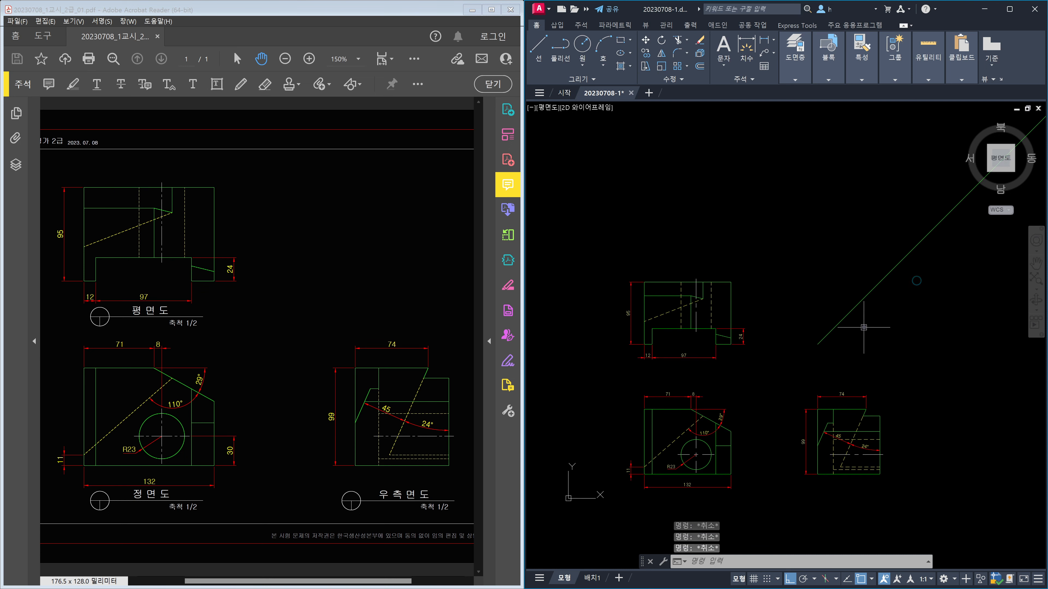
left_click(863, 327)
left_click(824, 286)
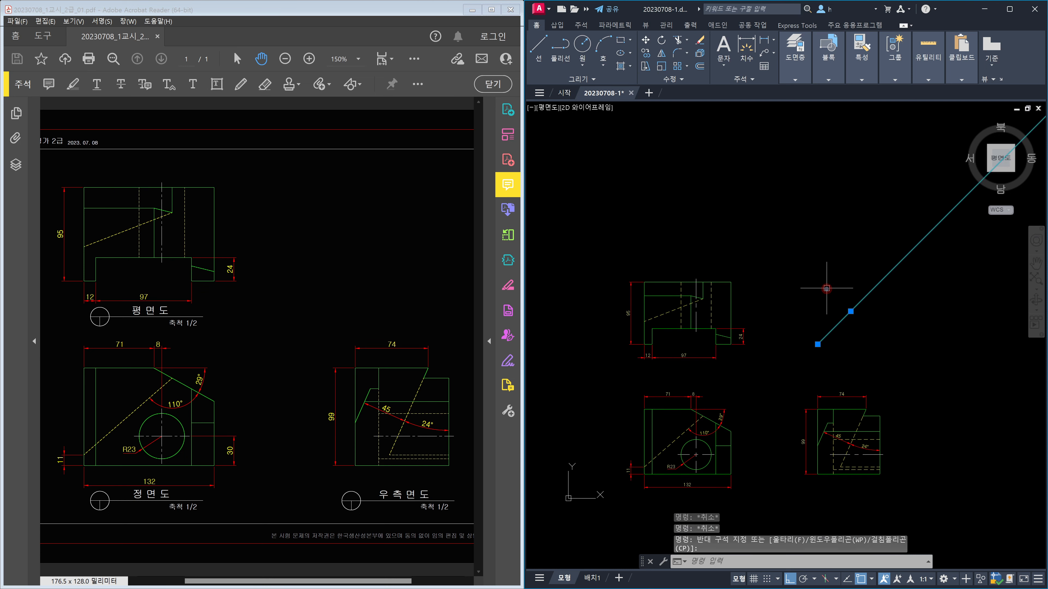
key("Delete")
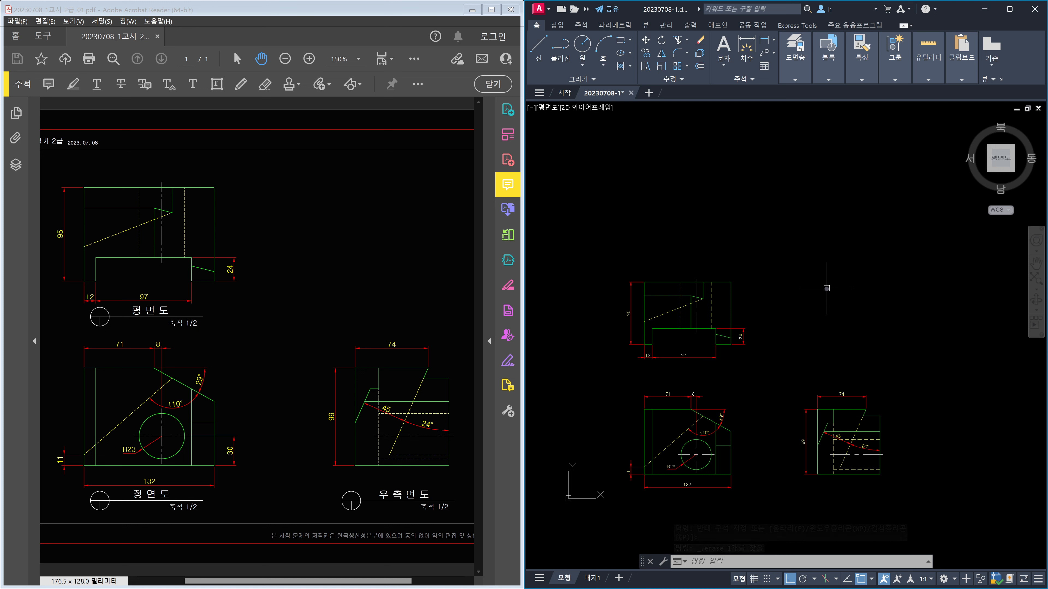
Step: Switch to layout 배치1 and set its paper-space limits from 0,0 to 297,210
middle_click_drag(780, 376, 806, 287)
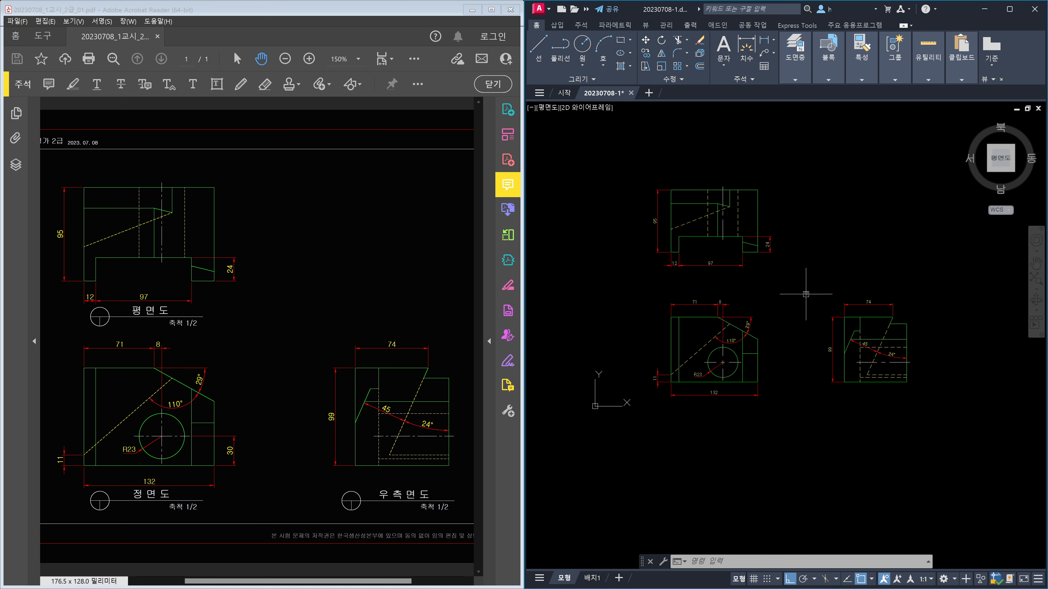
left_click(592, 577)
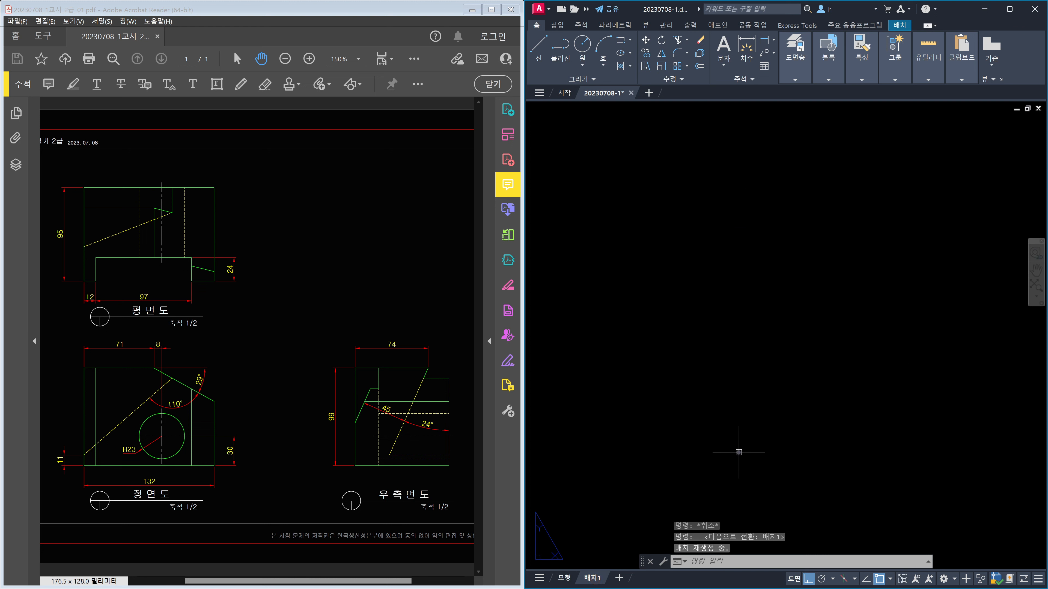
type("limits")
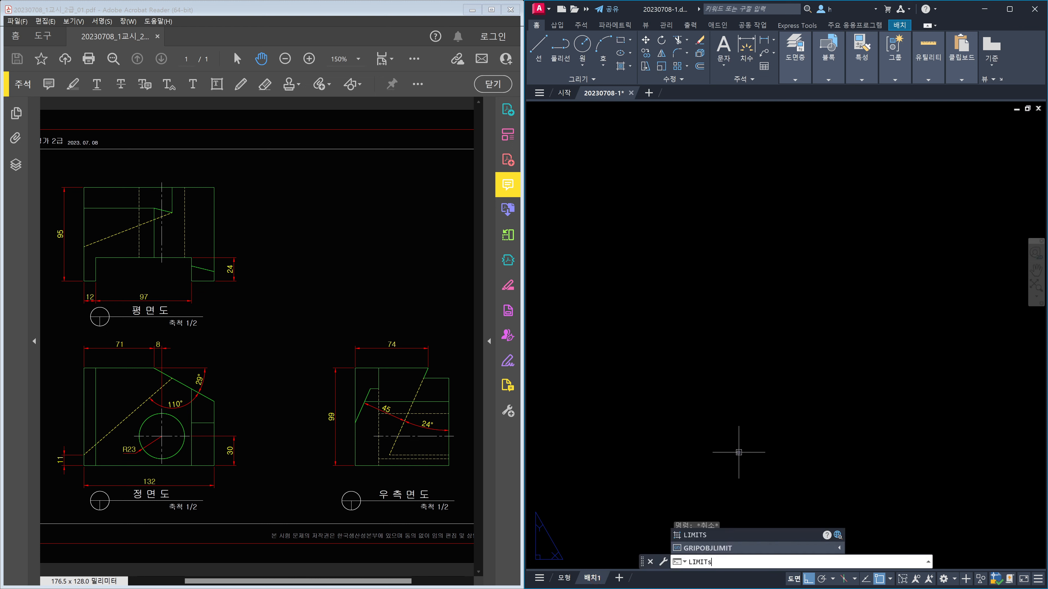
key("Return")
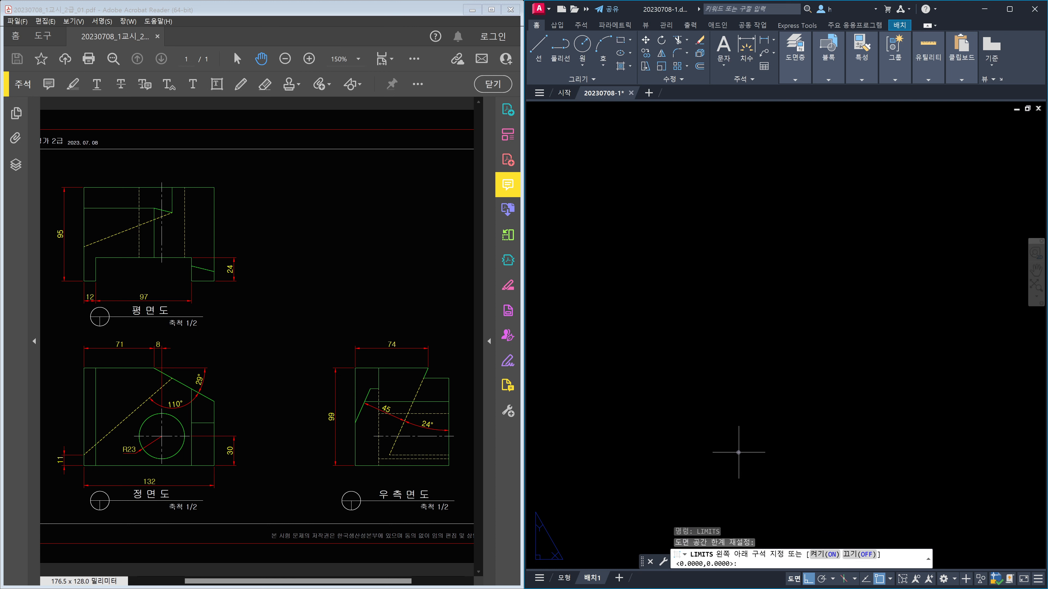
key("Return")
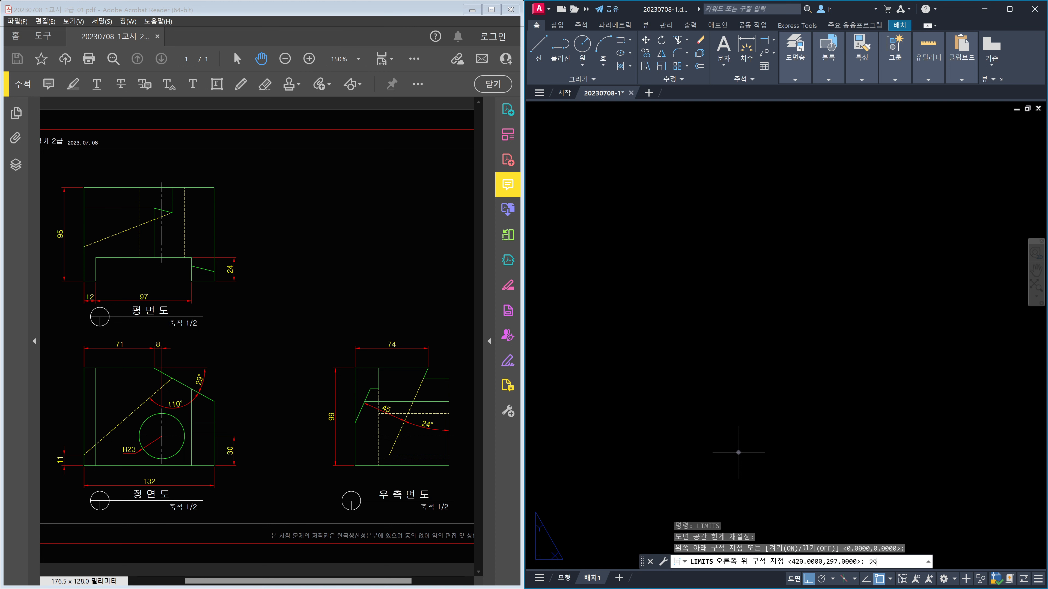
type("297,210")
key("Return")
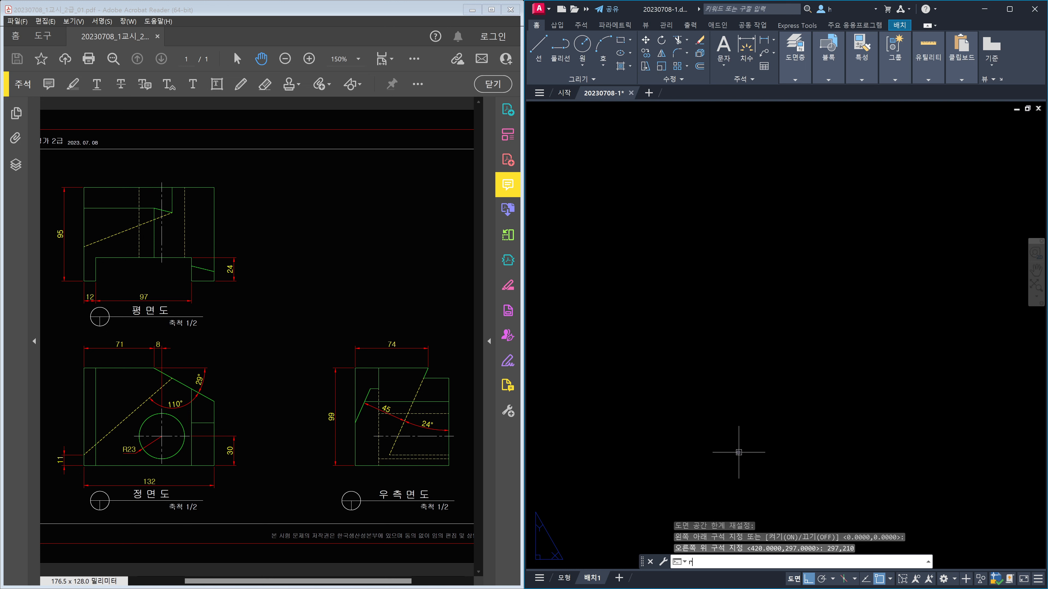
Step: Draw a rectangle from 0,0 to 297,210 as the sheet outline in the layout
key("Return")
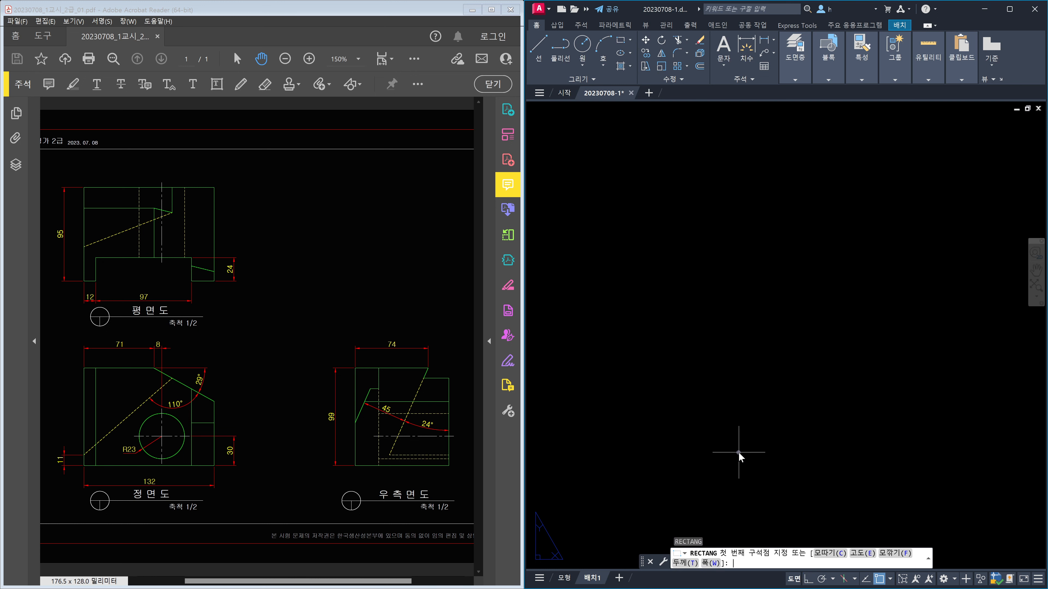
type("0")
key("Return")
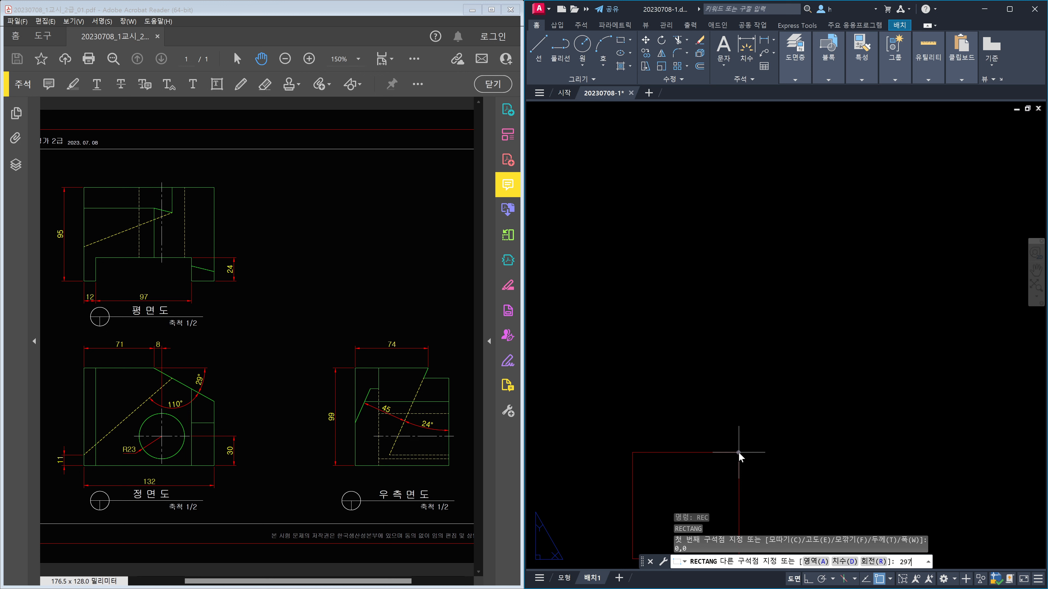
type("297,210")
key("Return")
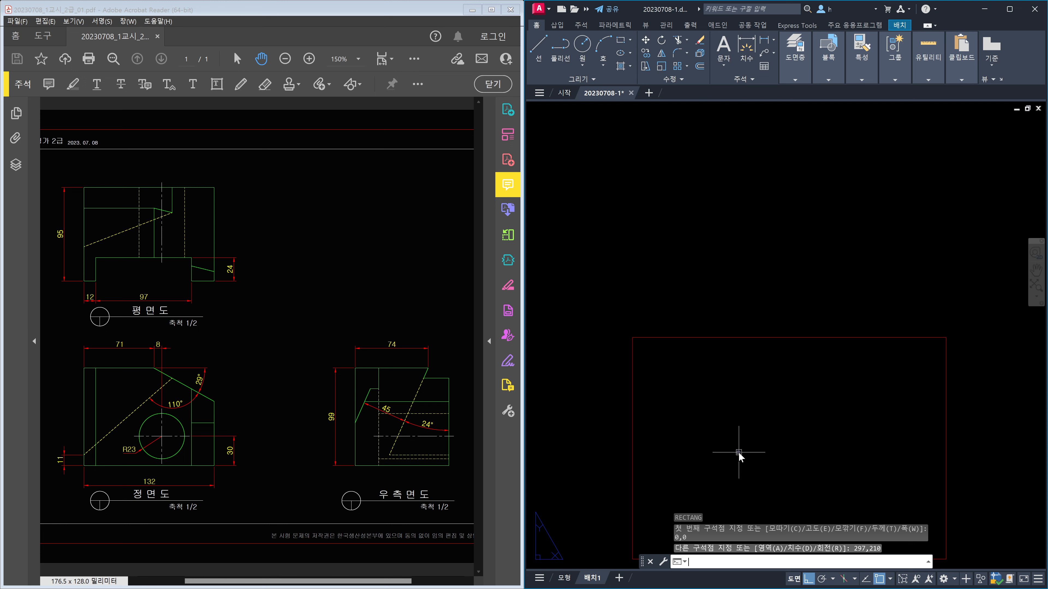
Step: Offset the sheet outline rectangle inward by 10 to create the border
type("o")
key("Return")
type("1")
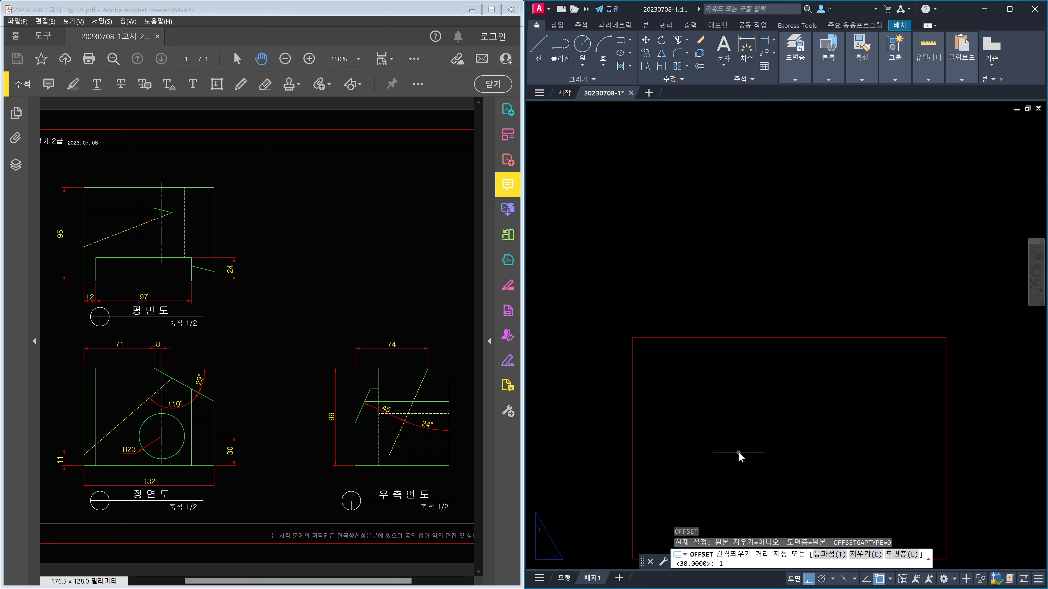
type("0")
key("Return")
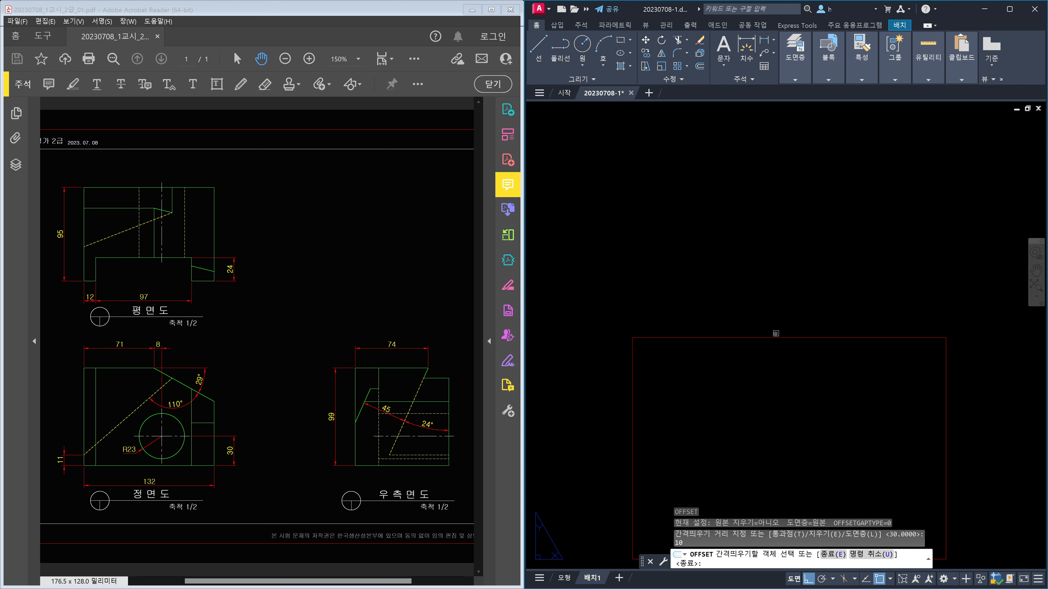
left_click(776, 338)
key("Escape")
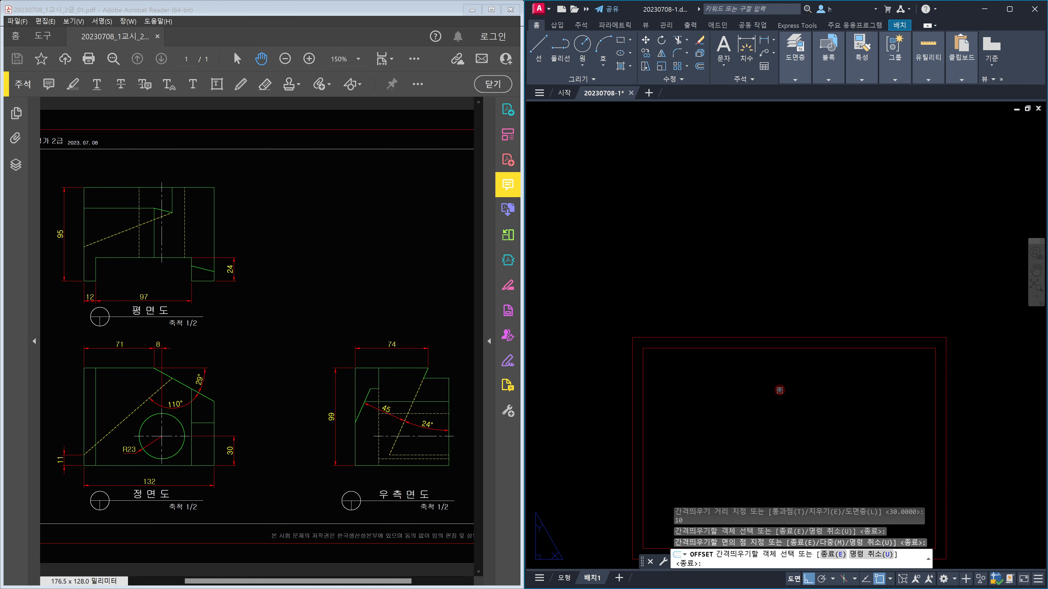
key("Escape")
key("Escape")
key("Escape")
Step: Fit the whole sheet in view and delete the outer 297 by 210 rectangle
type("z")
key("Return")
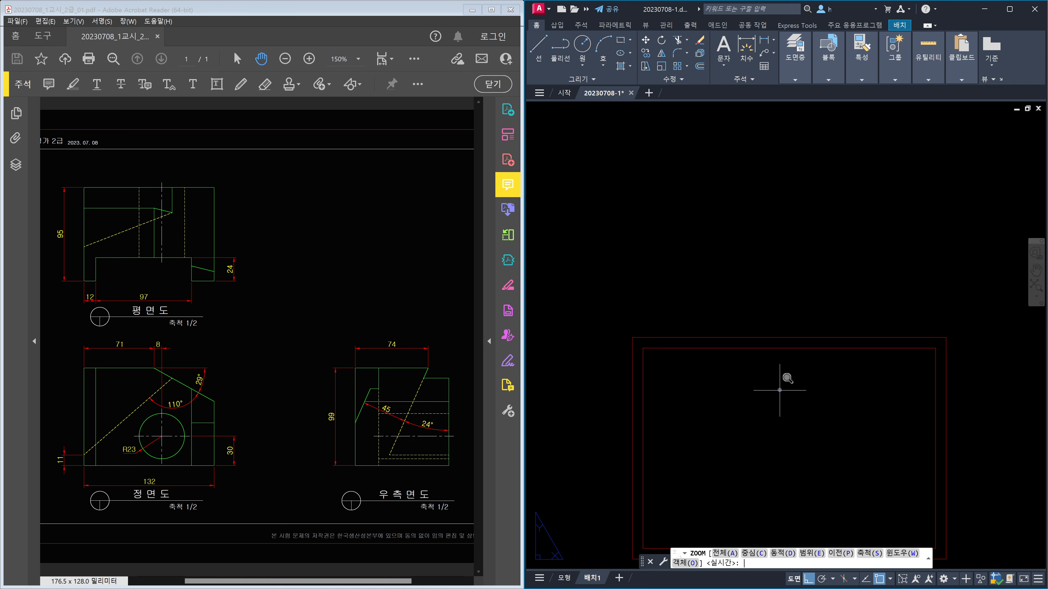
type("a")
key("Return")
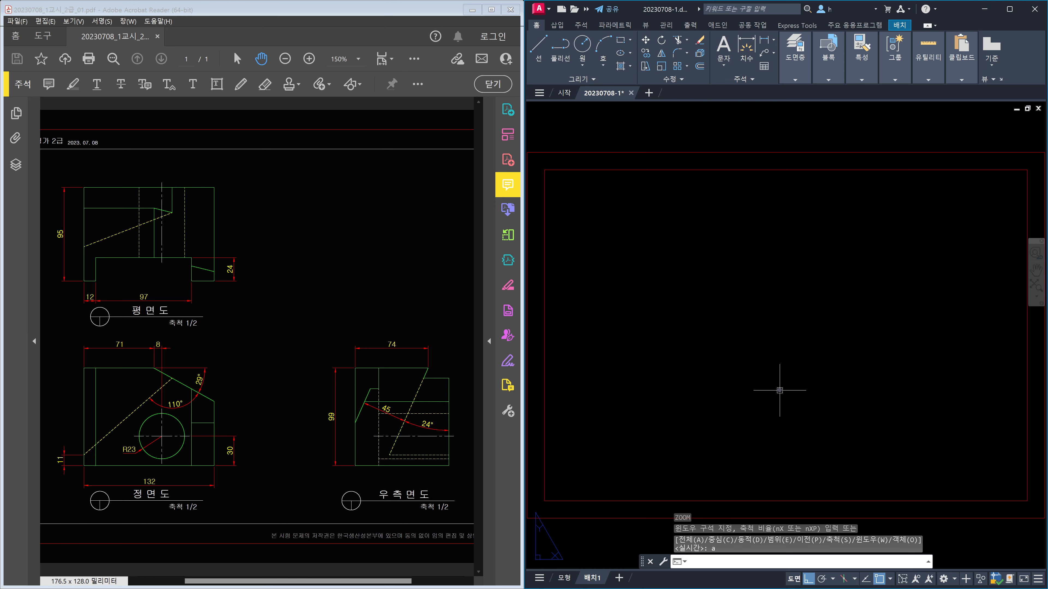
left_click(929, 164)
left_click(902, 136)
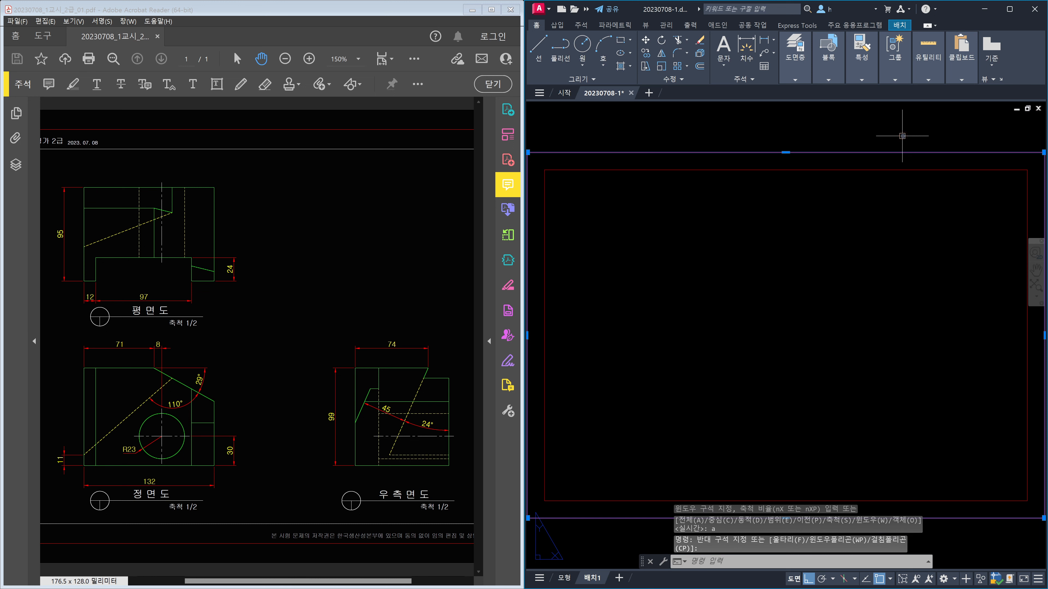
key("Delete")
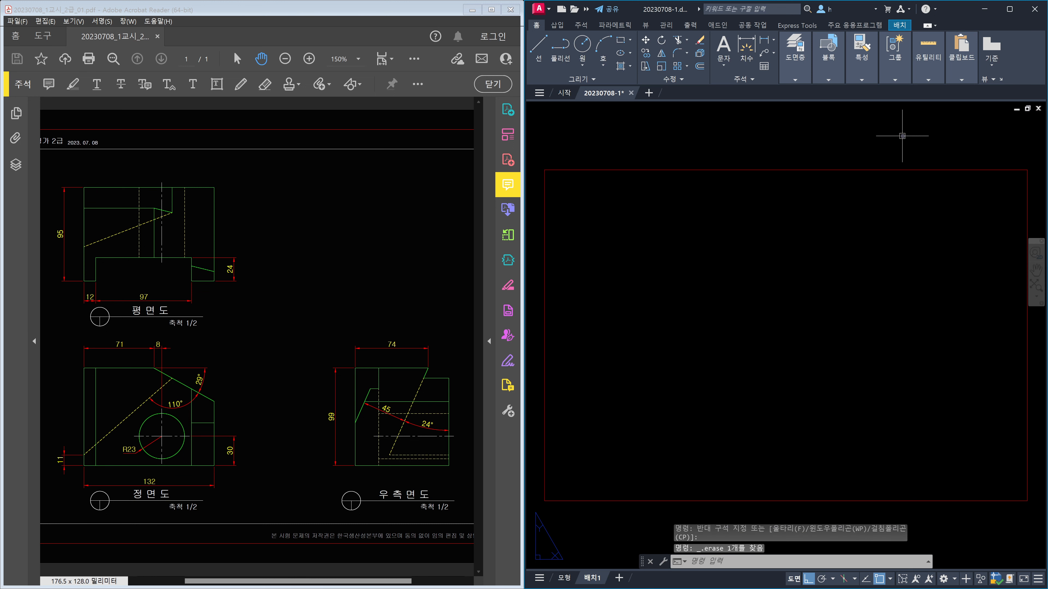
Step: Move the remaining border rectangle to the white-coloured layer and clear the selection
left_click(912, 197)
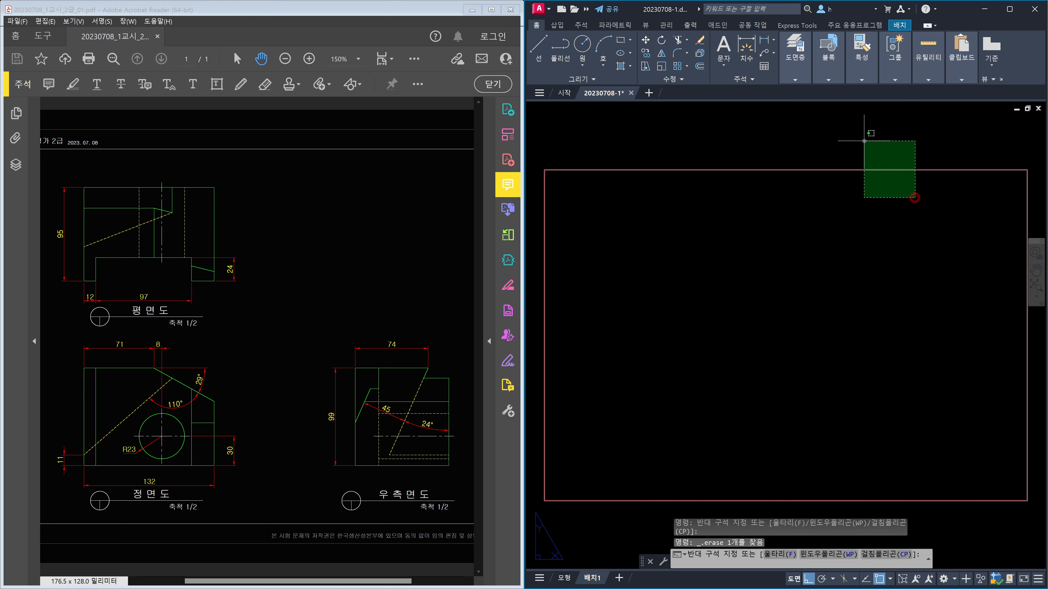
left_click(865, 139)
left_click(795, 79)
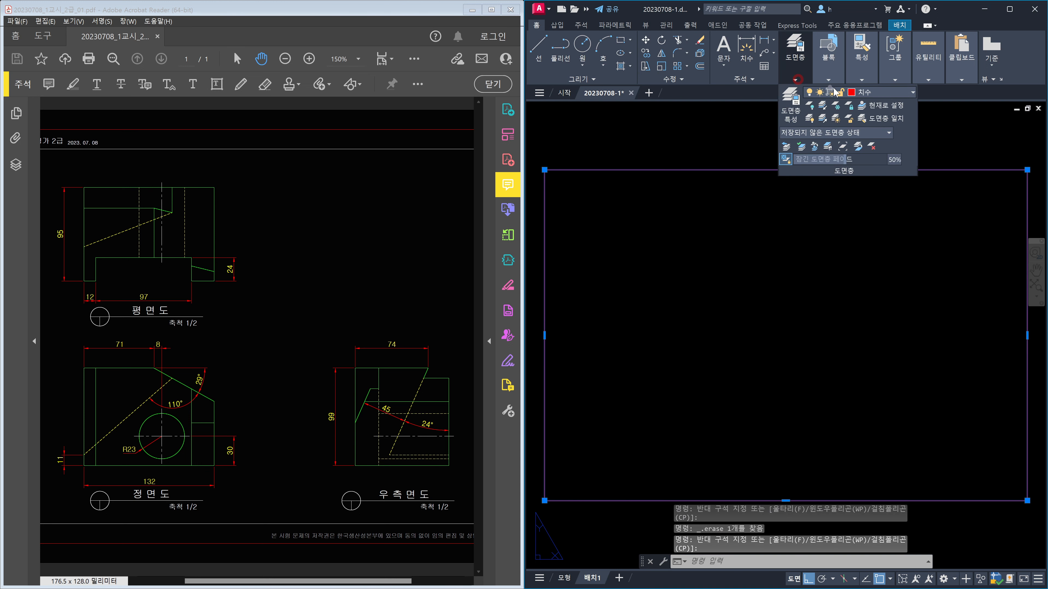
left_click(886, 94)
left_click(861, 105)
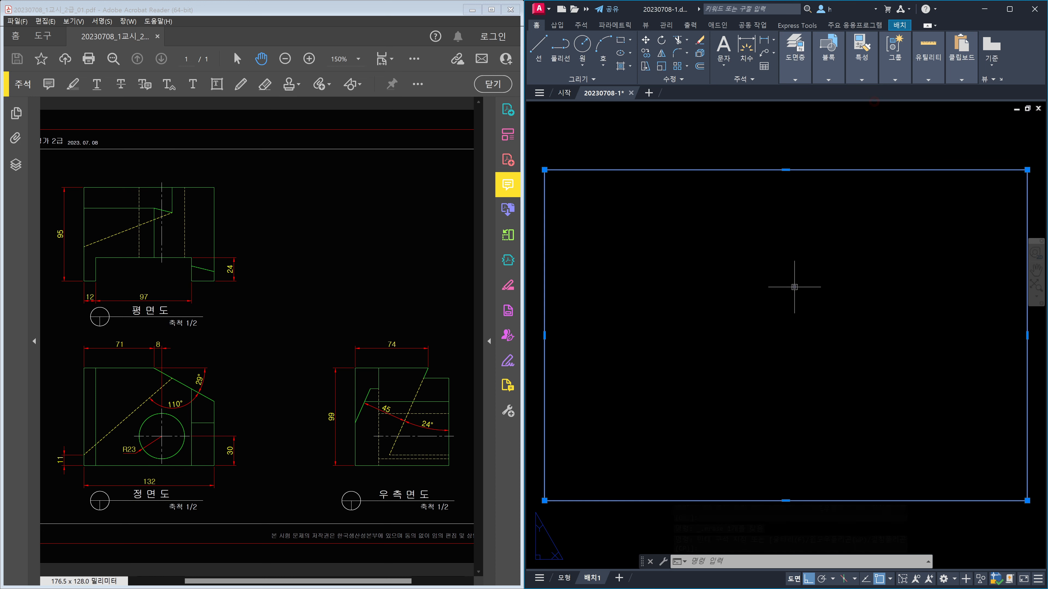
key("Escape")
left_click(868, 226)
left_click(806, 147)
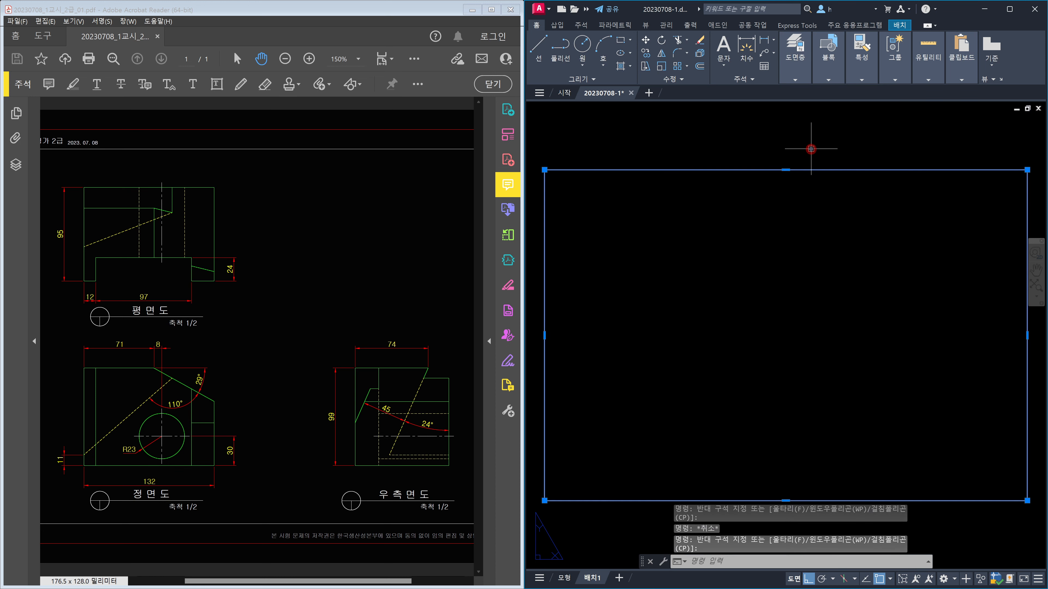
left_click(872, 228)
left_click(830, 210)
key("Escape")
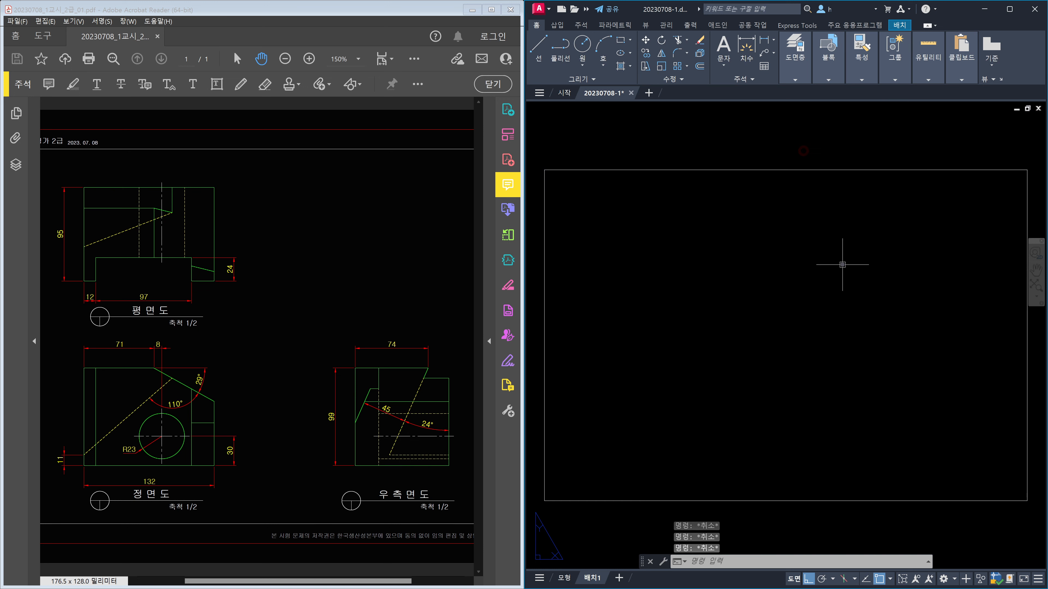
Step: Explode the border rectangle into separate lines
type("x")
key("Return")
left_click(847, 191)
left_click(823, 153)
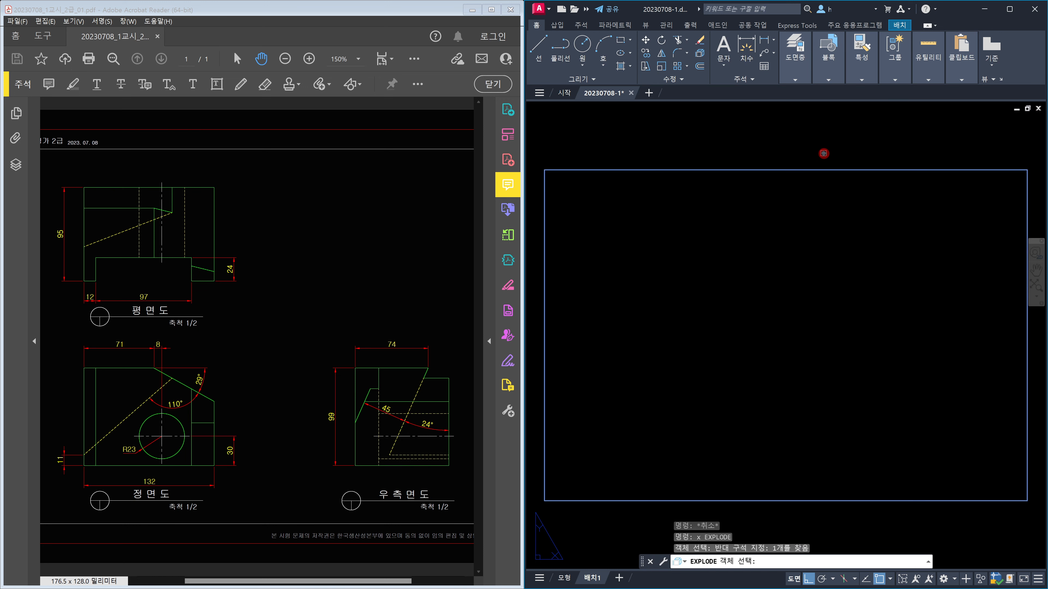
key("Escape")
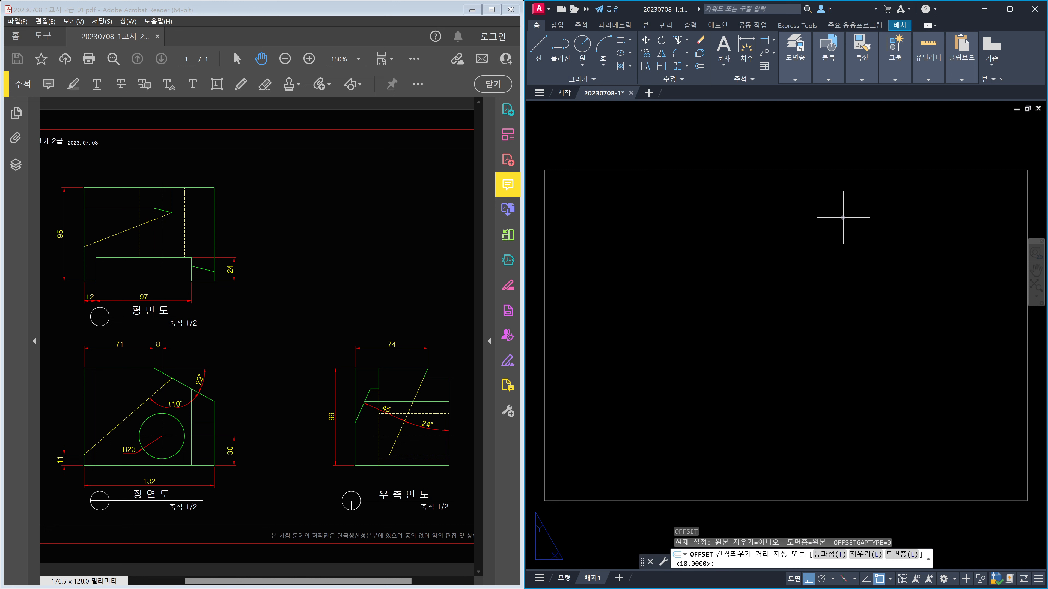
Step: Offset the border's top line downward three times at a spacing of 8 for the title block rows
key("Return")
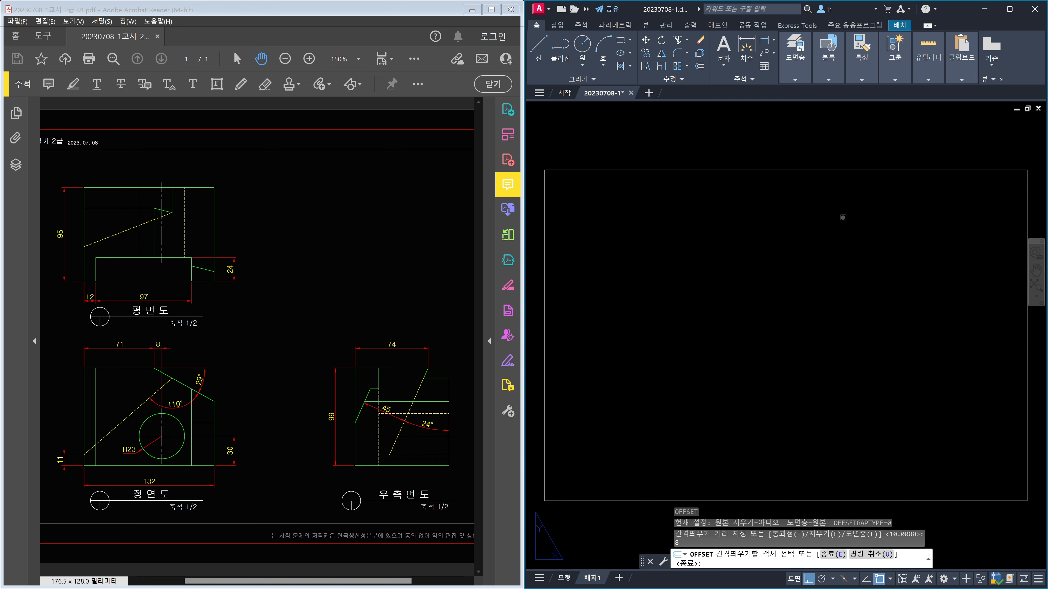
left_click(859, 170)
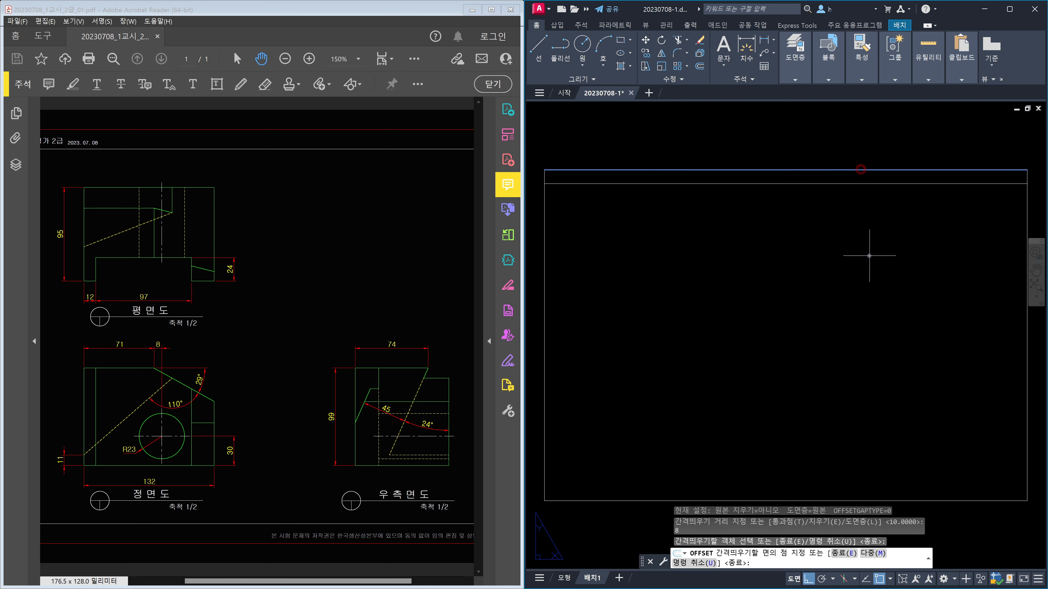
type("m")
key("Return")
left_click(870, 340)
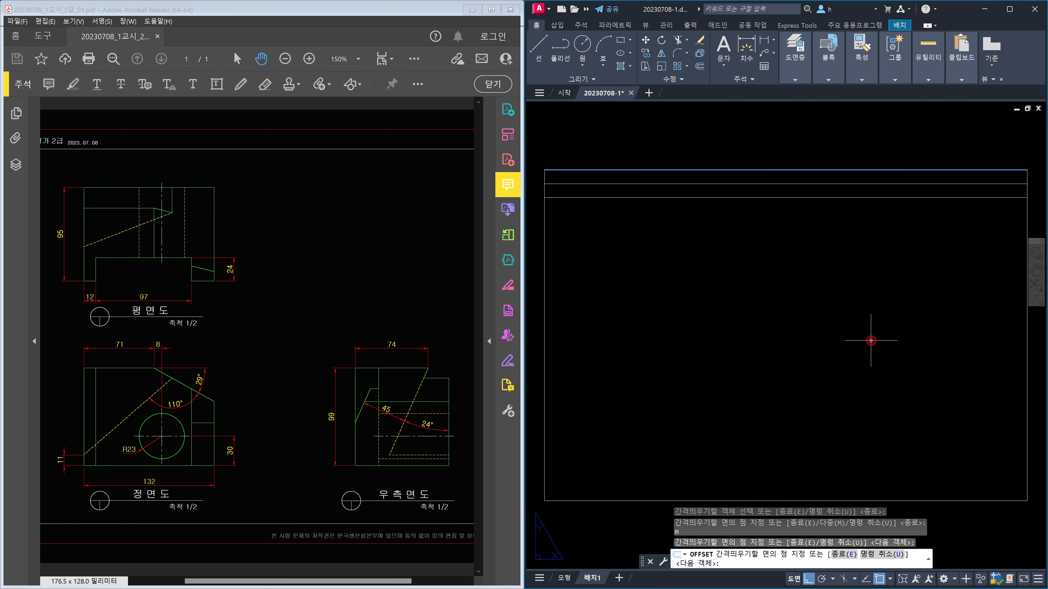
left_click(870, 341)
left_click(871, 340)
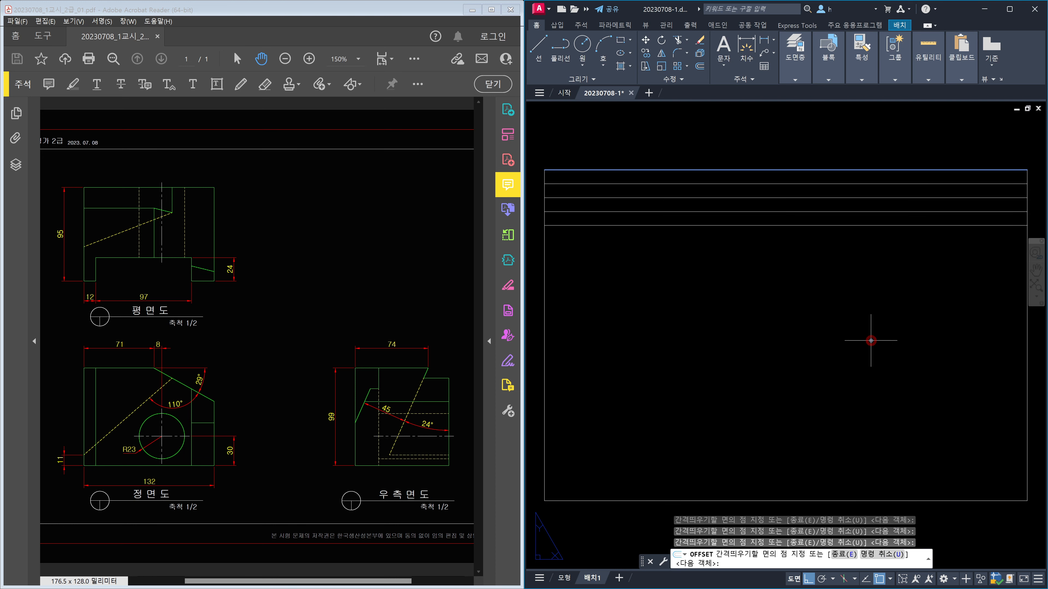
key("Escape")
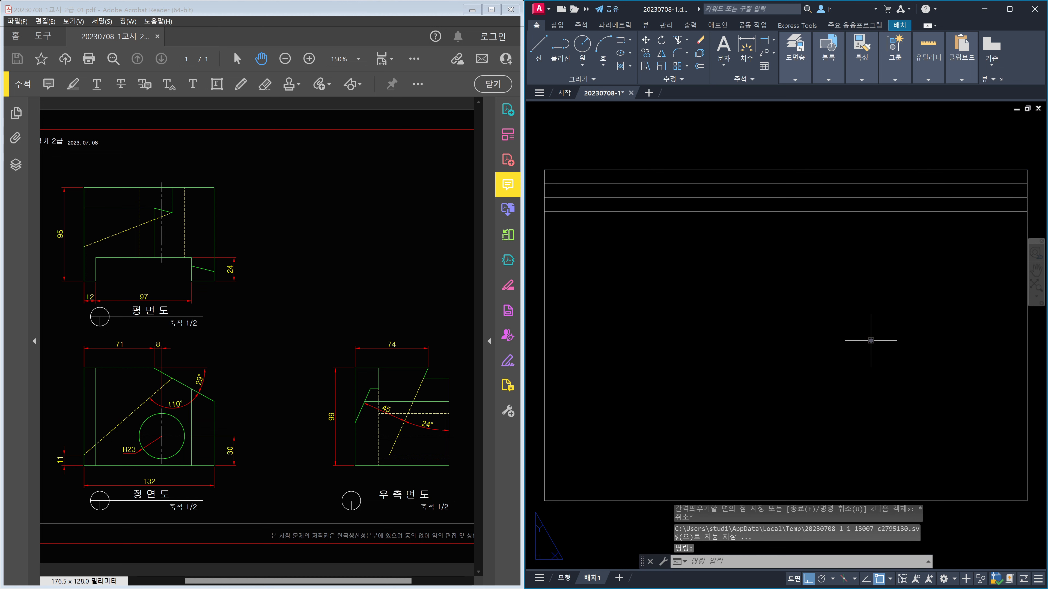
Step: Offset the border's right line inward by 30 for a title block column
key("Return")
type("30")
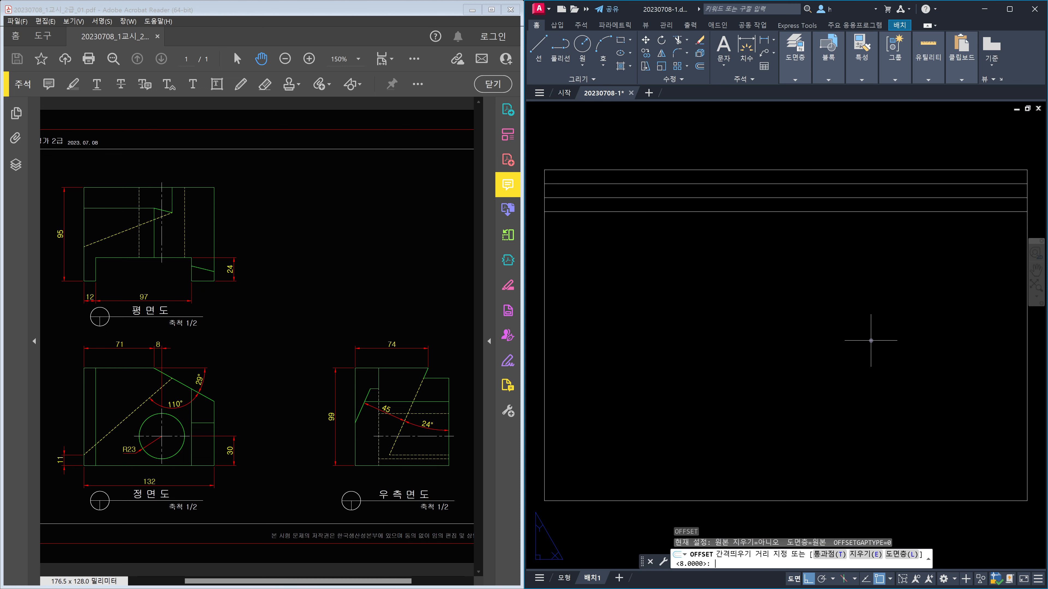
key("Return")
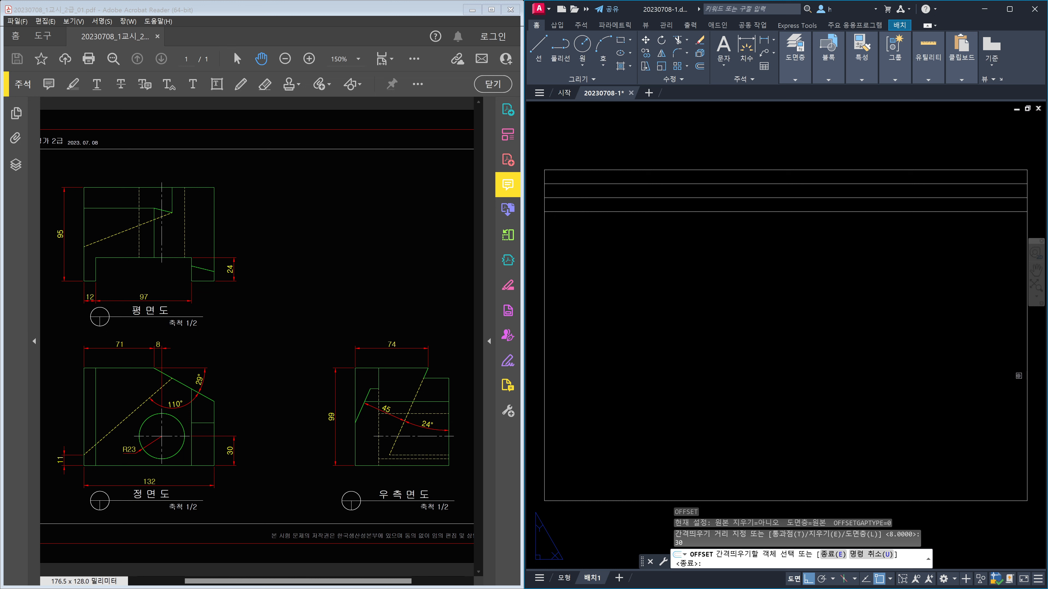
left_click(1024, 374)
left_click(964, 372)
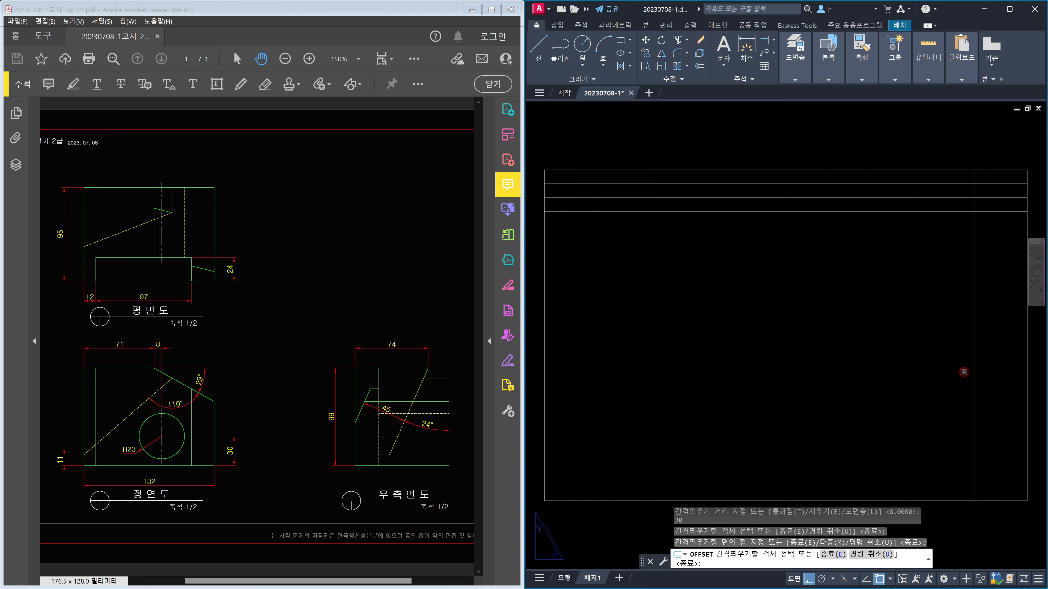
key("Return")
Step: Offset the new vertical column line a further 25 to the left for a second title block column
key("Return")
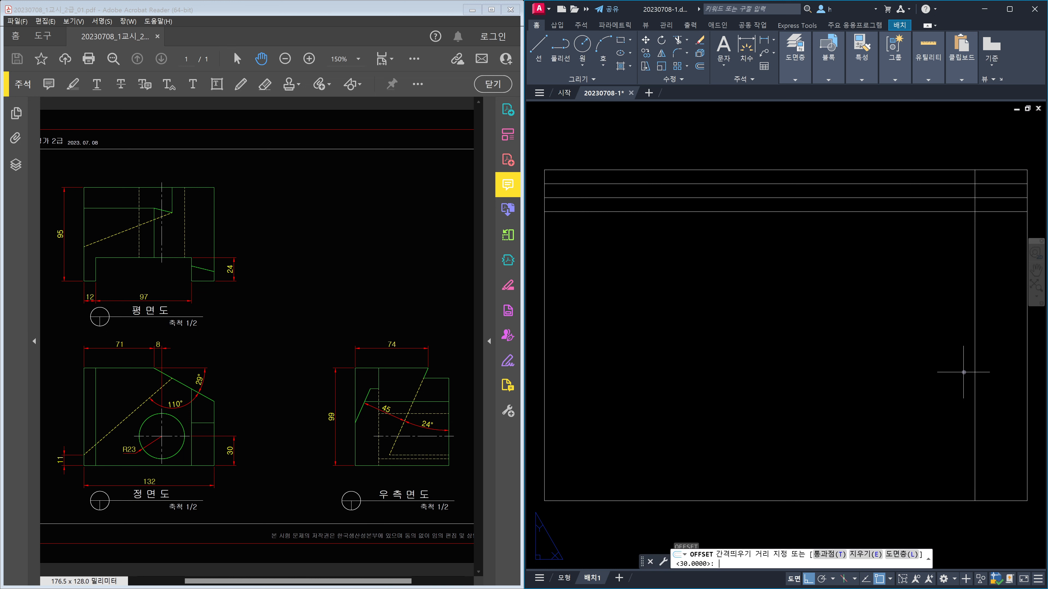
type("25")
key("Return")
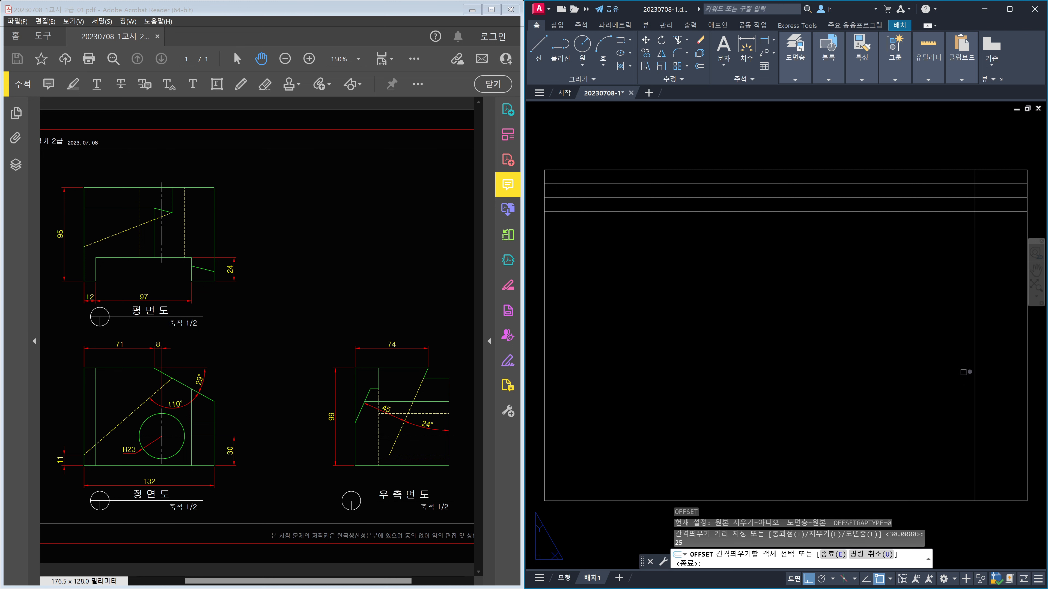
left_click(974, 374)
left_click(970, 374)
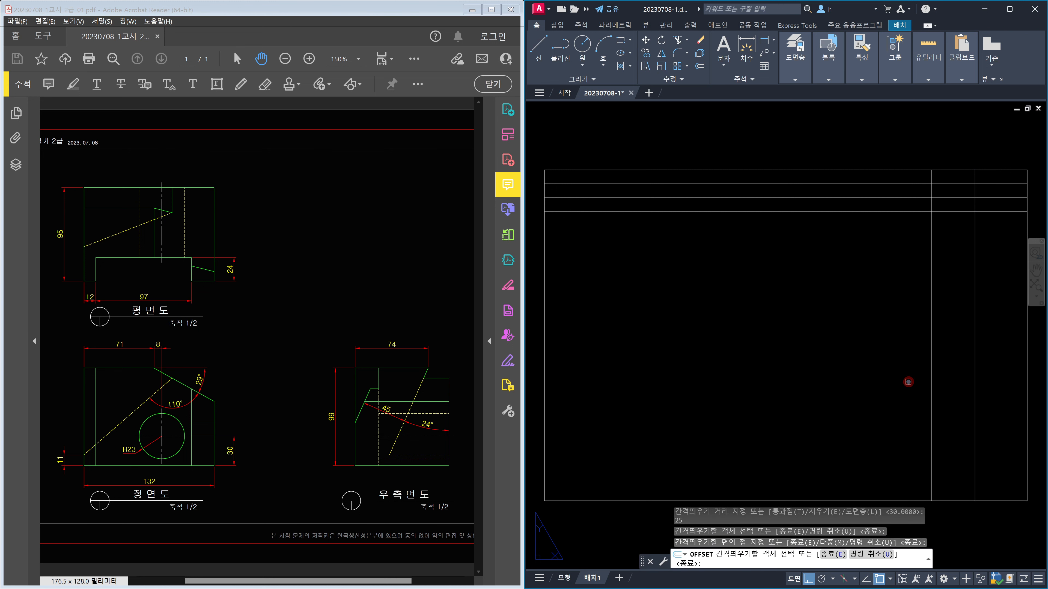
key("Return")
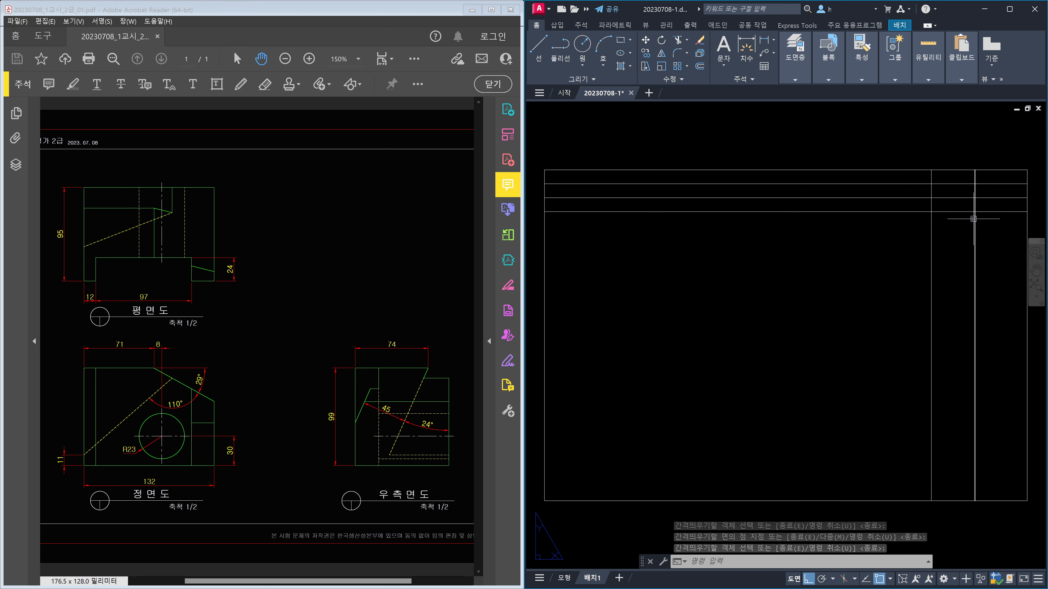
left_click(993, 255)
left_click(903, 259)
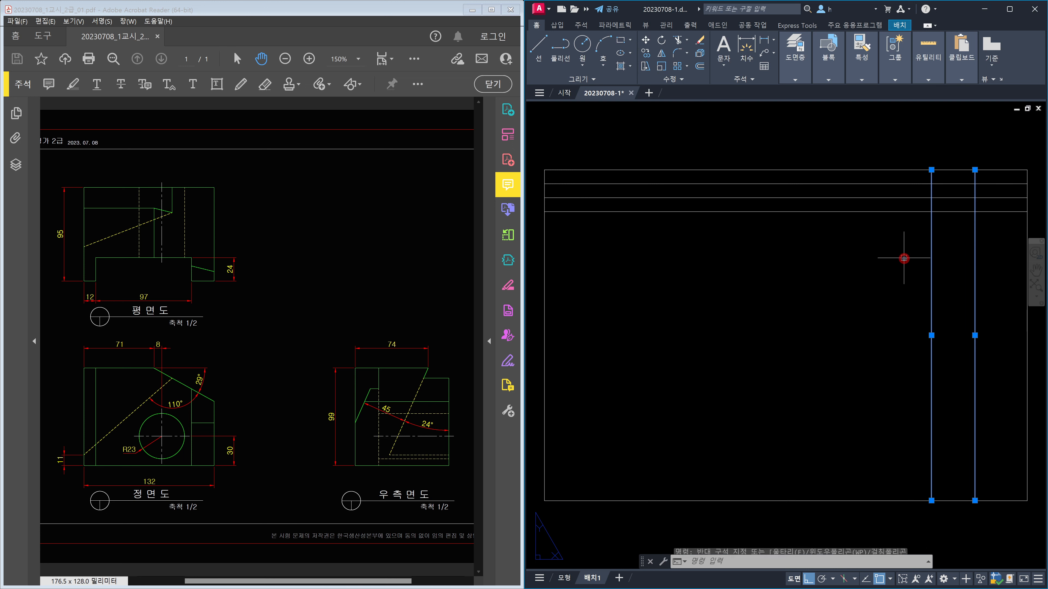
left_click(998, 281)
left_click(909, 266)
left_click(994, 280)
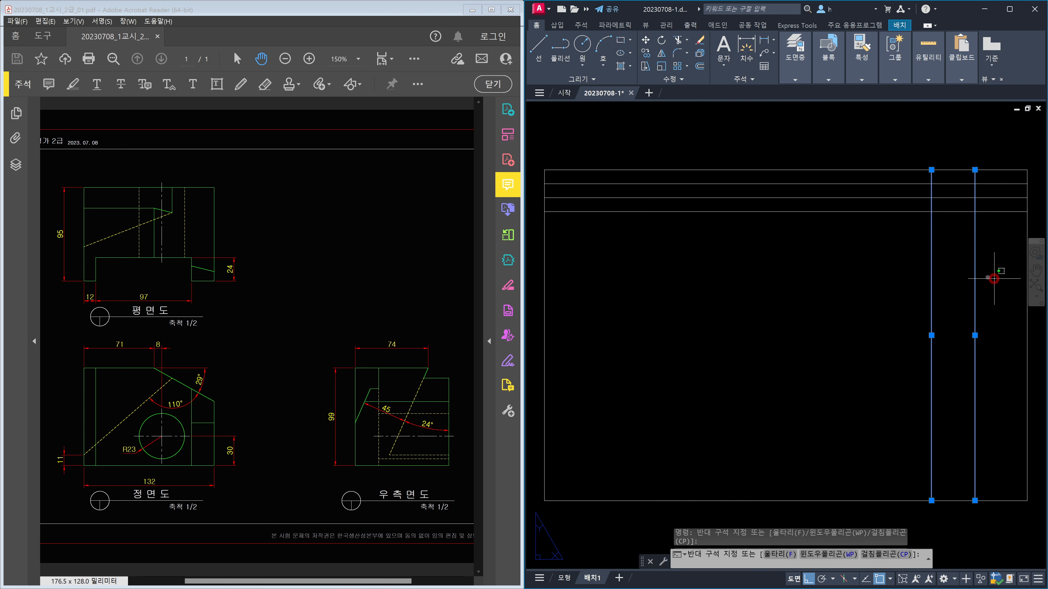
left_click(920, 272)
left_click(1001, 279)
left_click(897, 269)
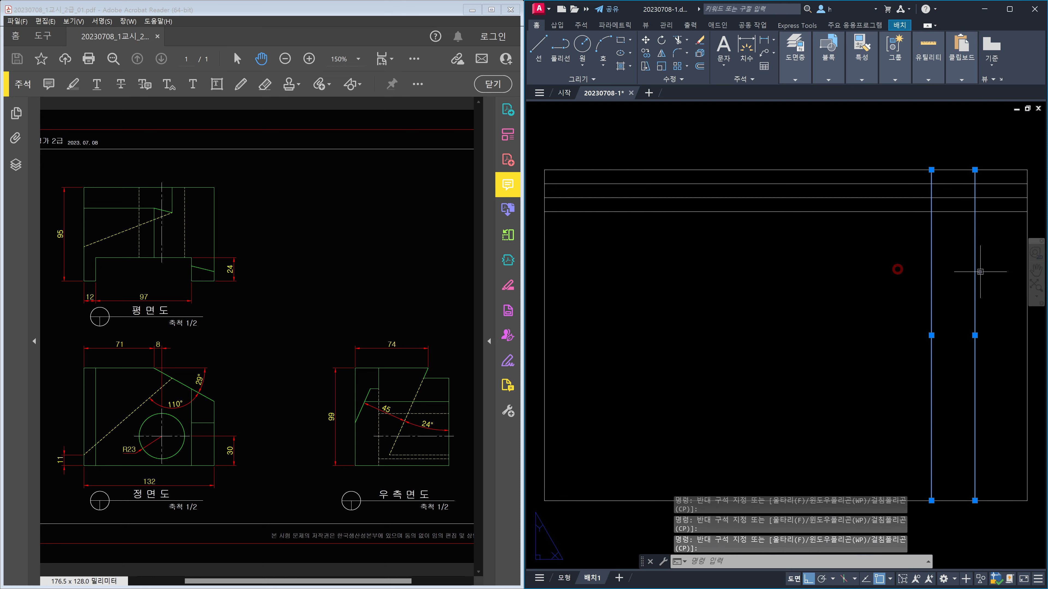
key("Escape")
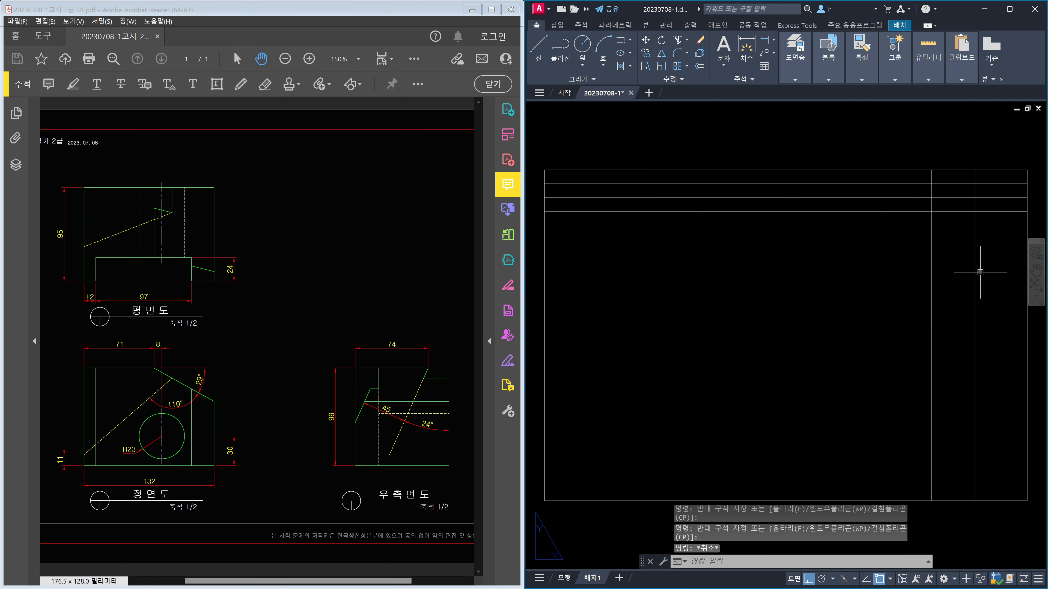
Step: Trim the offset row and column lines outside the two-column, three-row title block in the border's upper-right corner
type("tr")
key("Return")
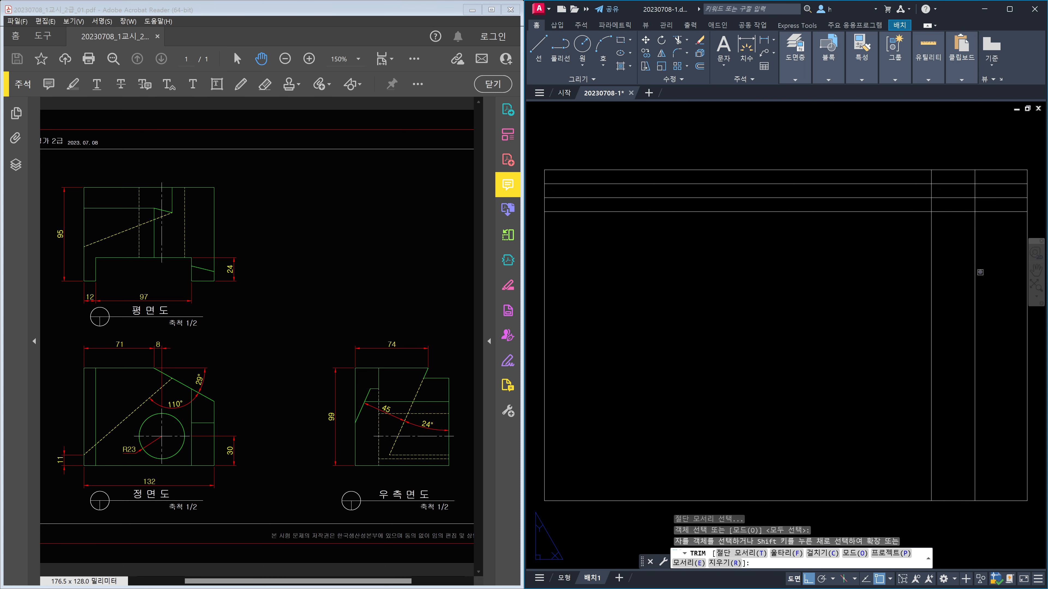
left_click(894, 234)
left_click(869, 181)
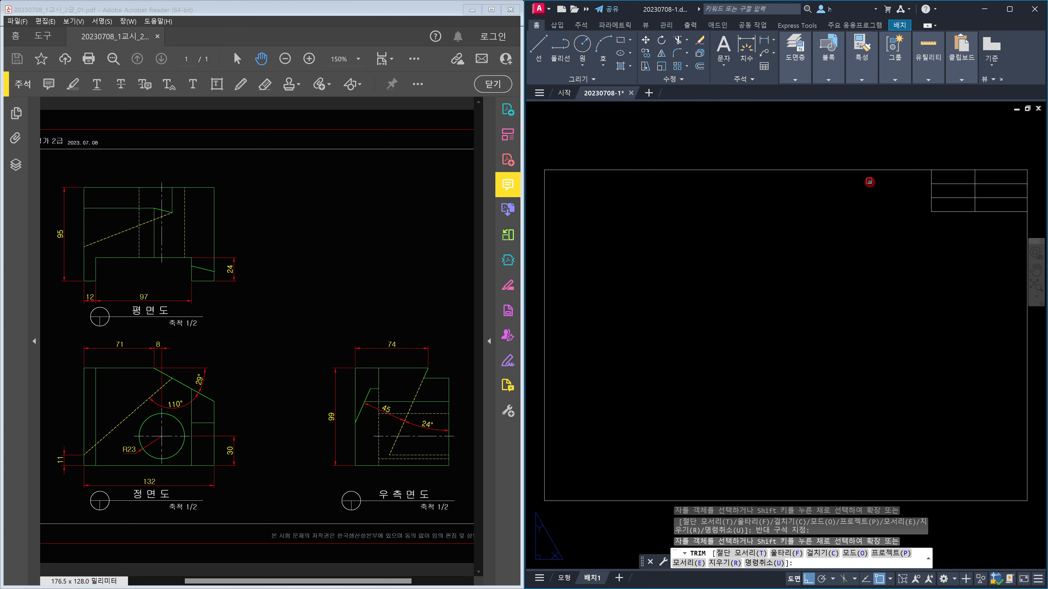
left_click(850, 279)
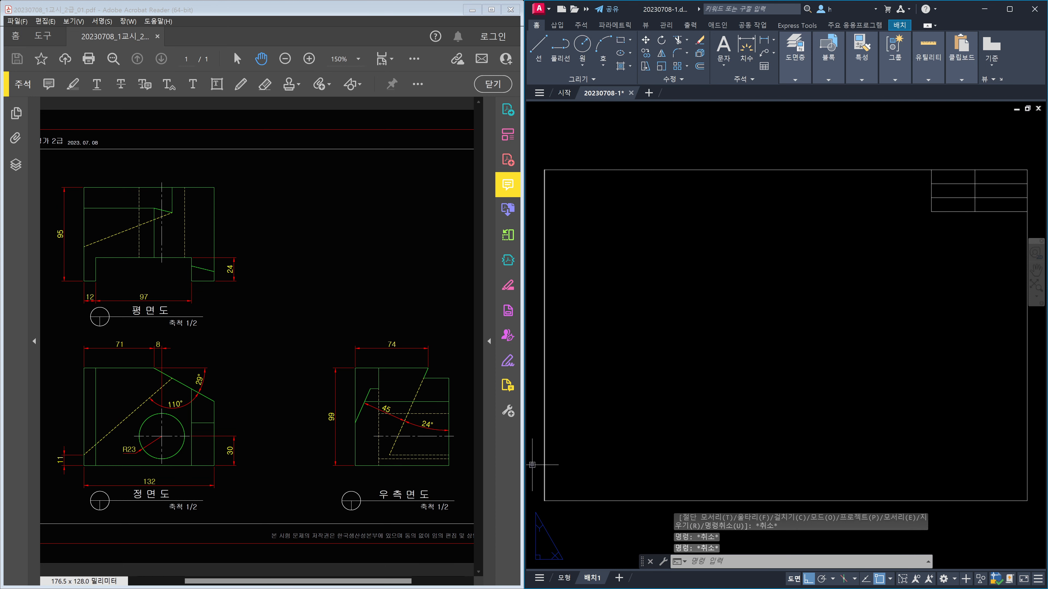
left_click(1015, 531)
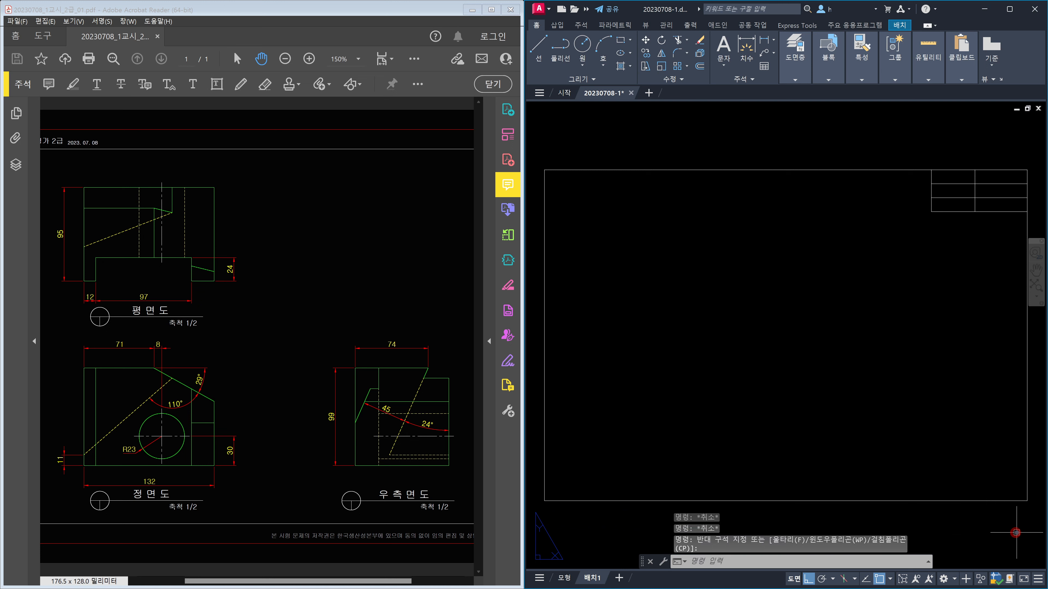
key("Escape")
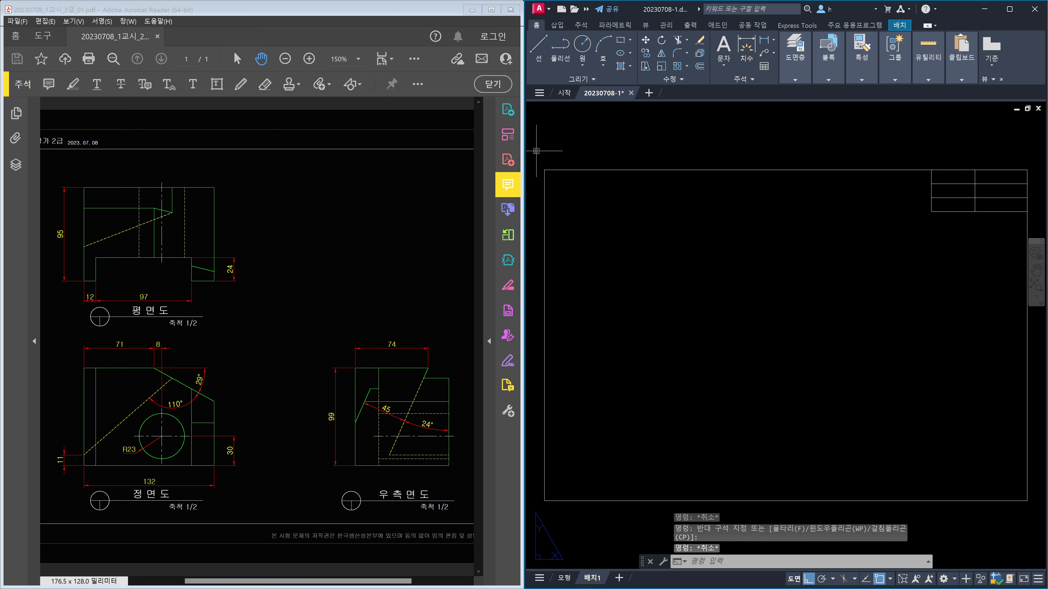
key("space")
left_click(536, 142)
key("Escape")
key("Escape")
left_click(536, 142)
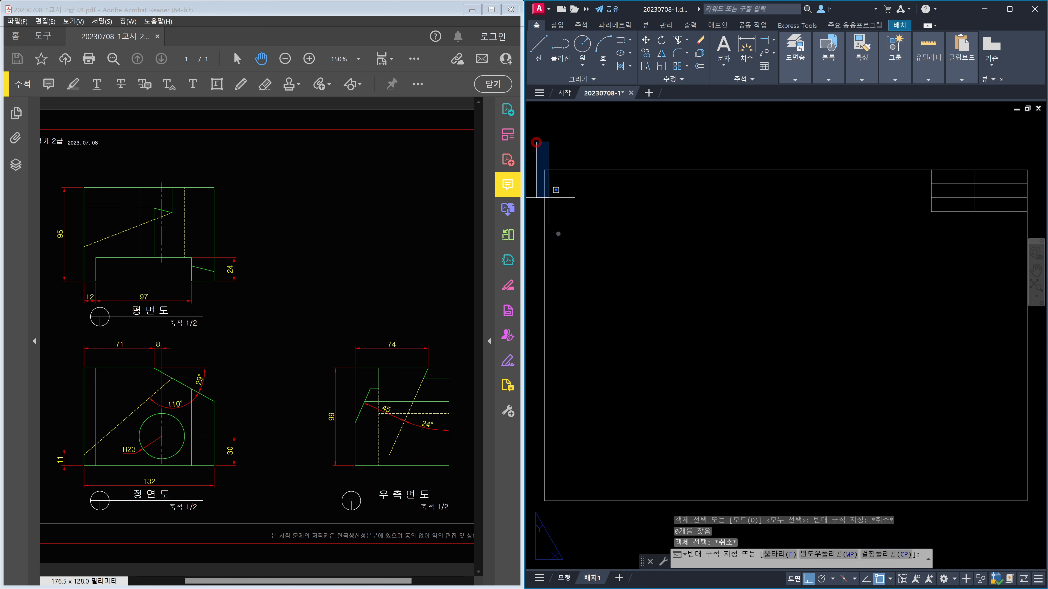
key("Escape")
key("Escape")
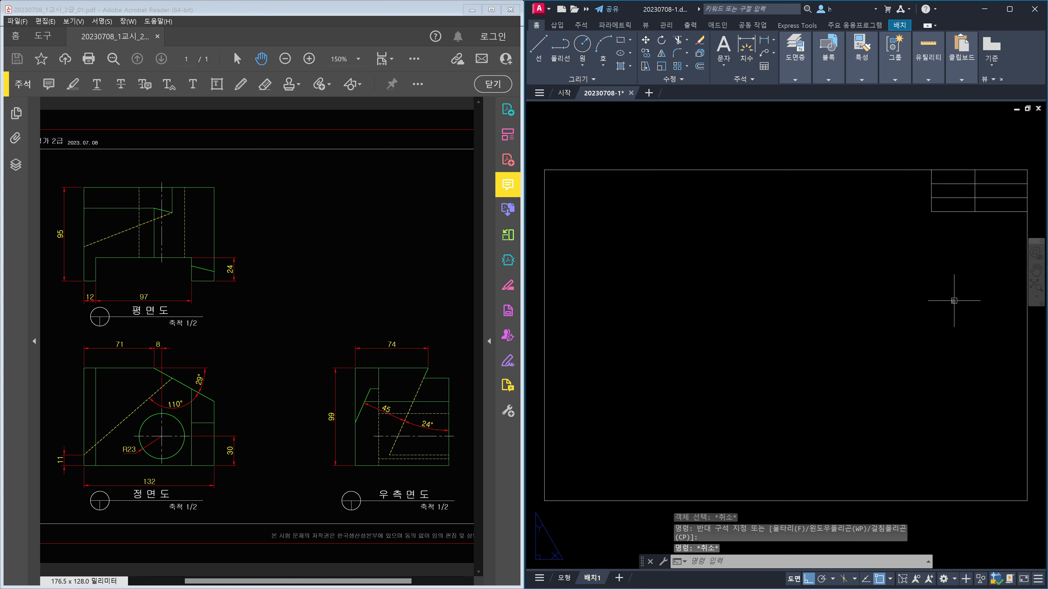
Step: Place a middle-center justified single-line text at the midpoint of the title block's upper-left cell, with height 3 and rotation 0
middle_click_drag(967, 273, 826, 367)
scroll(815, 280, "up", 2)
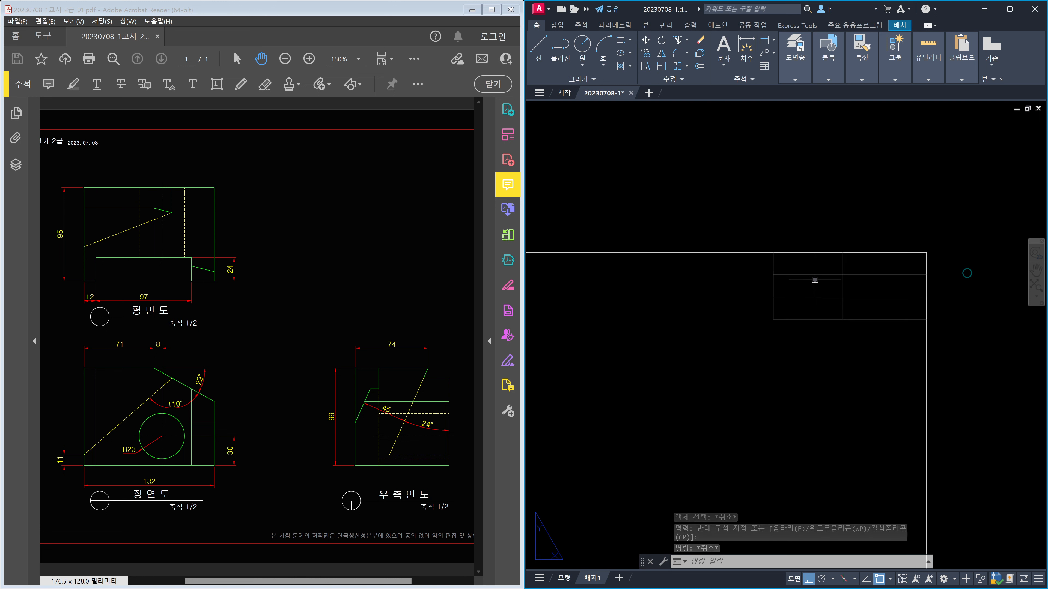
scroll(815, 279, "up", 2)
middle_click_drag(883, 275, 816, 298)
scroll(817, 298, "up", 2)
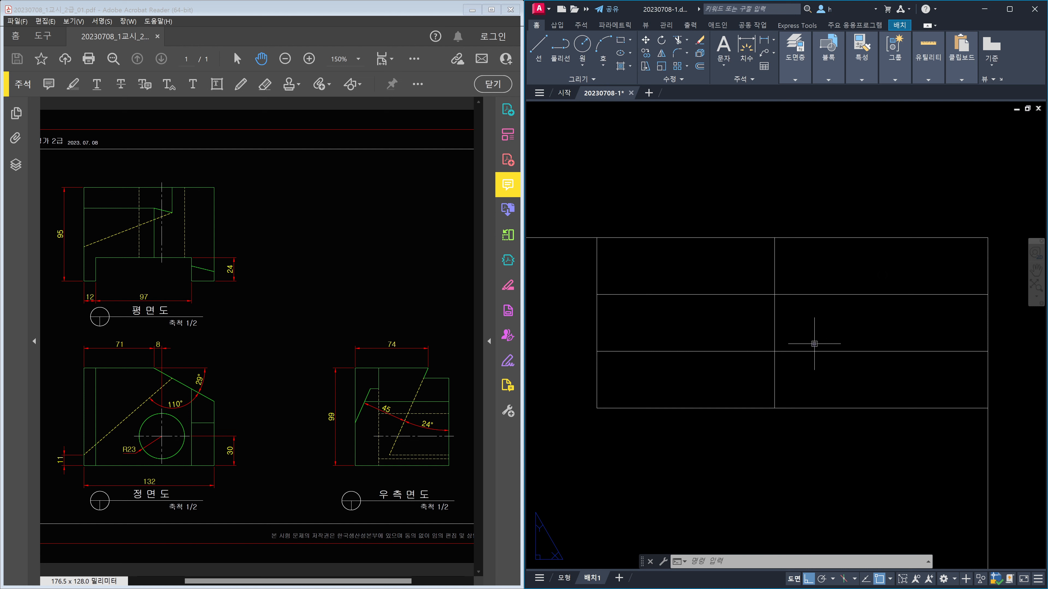
type("dt")
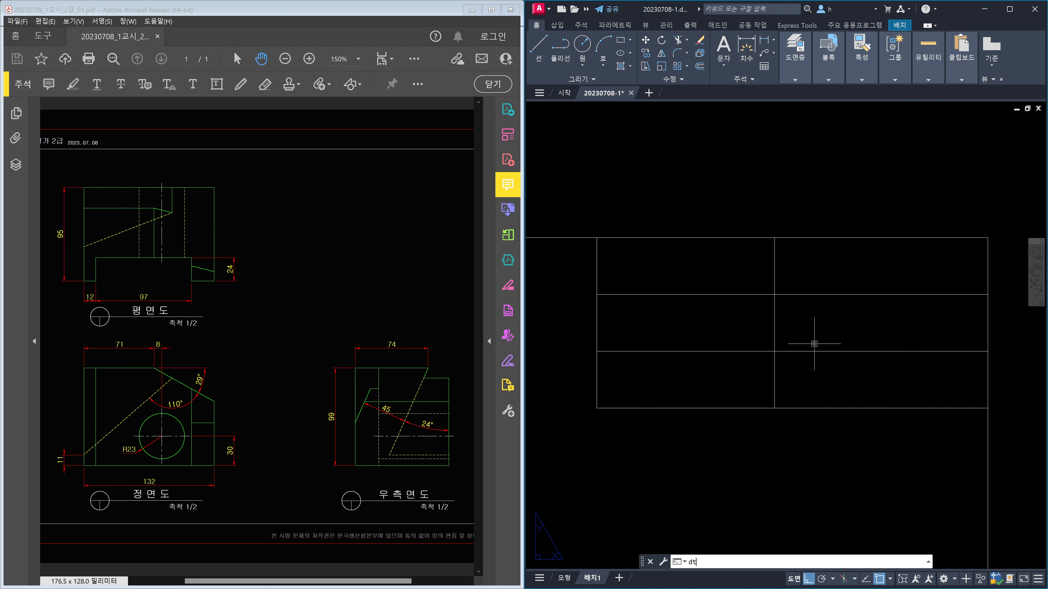
key("Return")
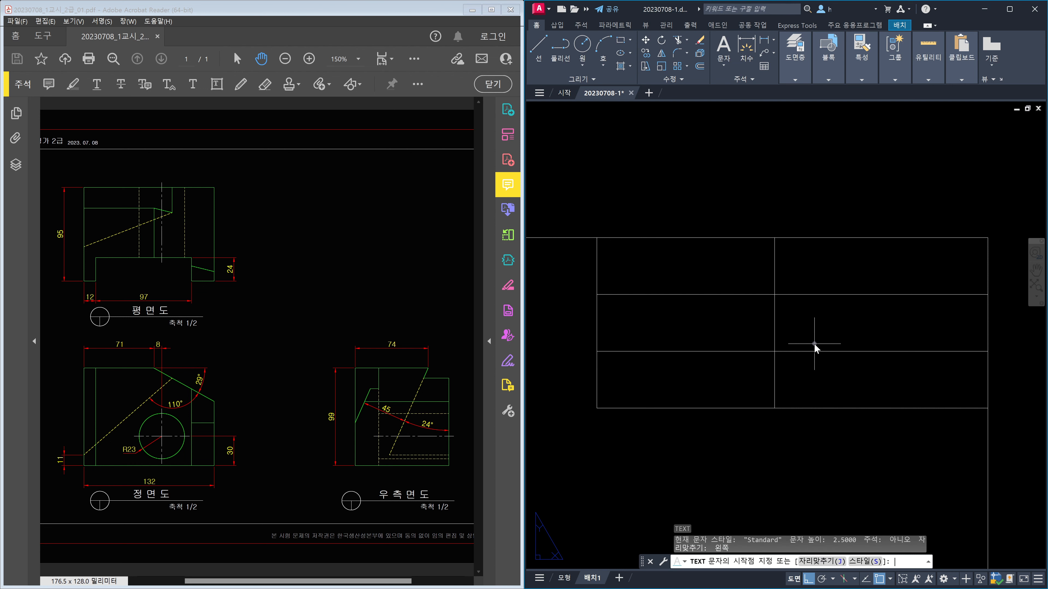
type("j")
key("Return")
type("mc")
key("Return")
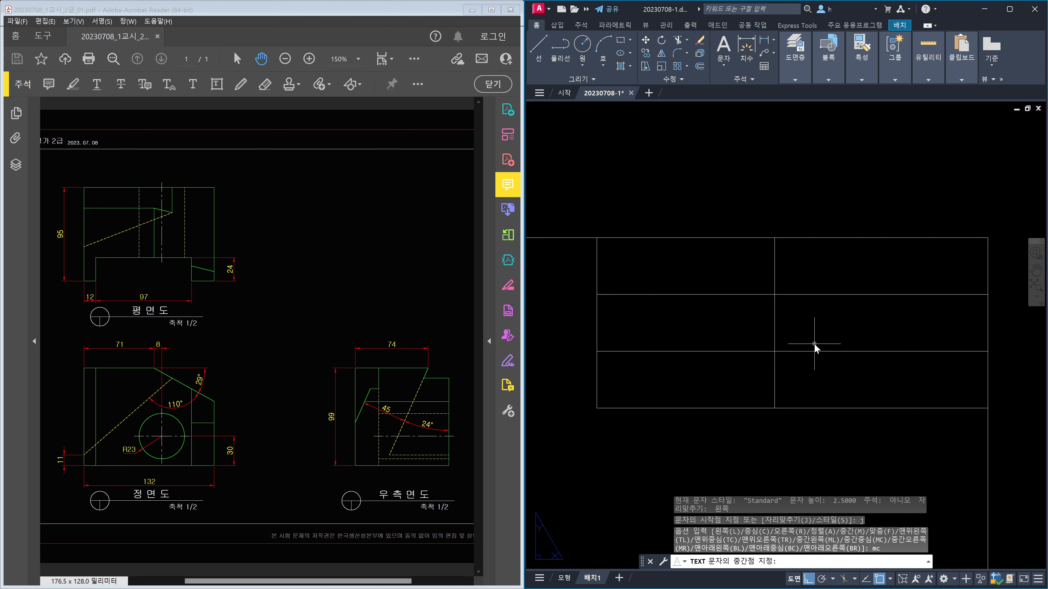
right_click(813, 343, "shift")
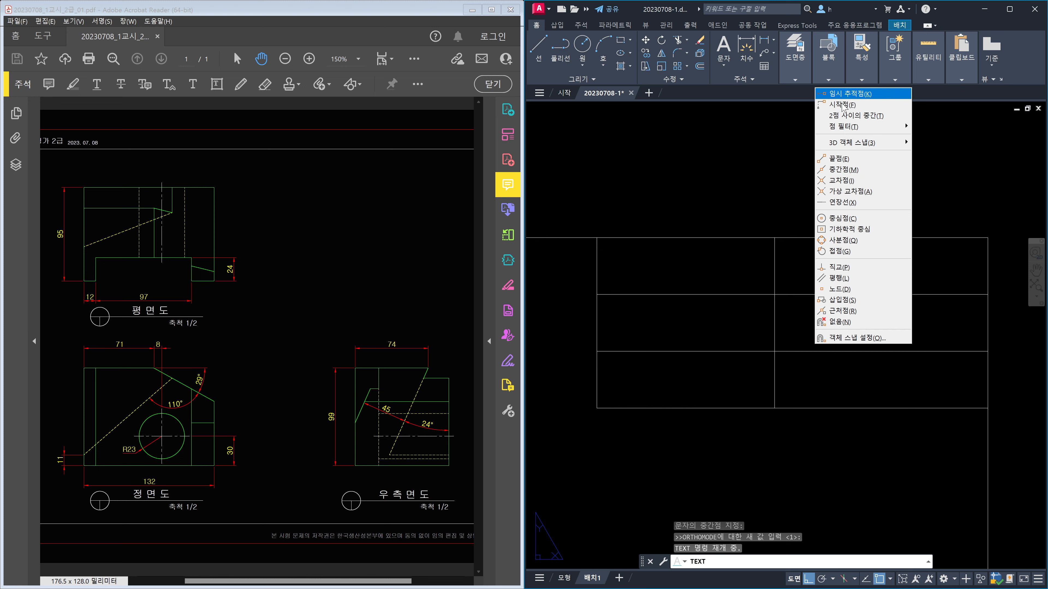
left_click(842, 119)
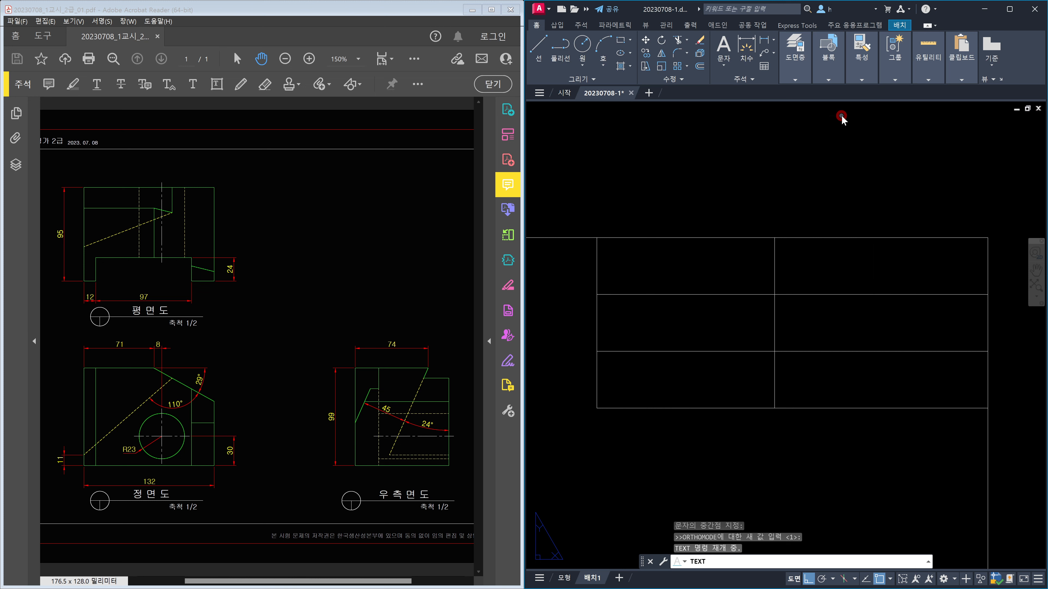
left_click(599, 239)
left_click(775, 294)
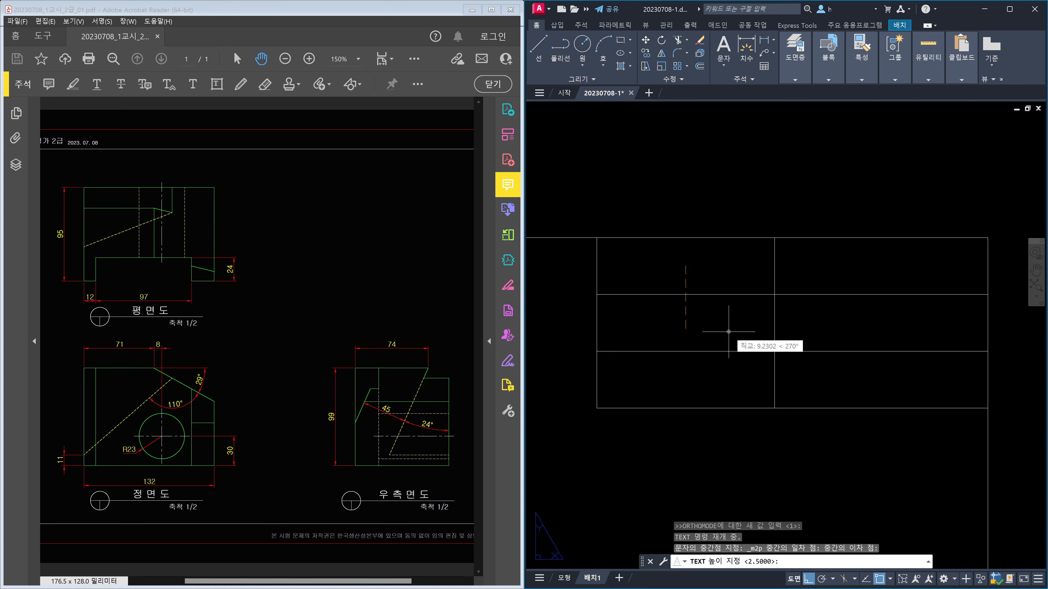
key("Return")
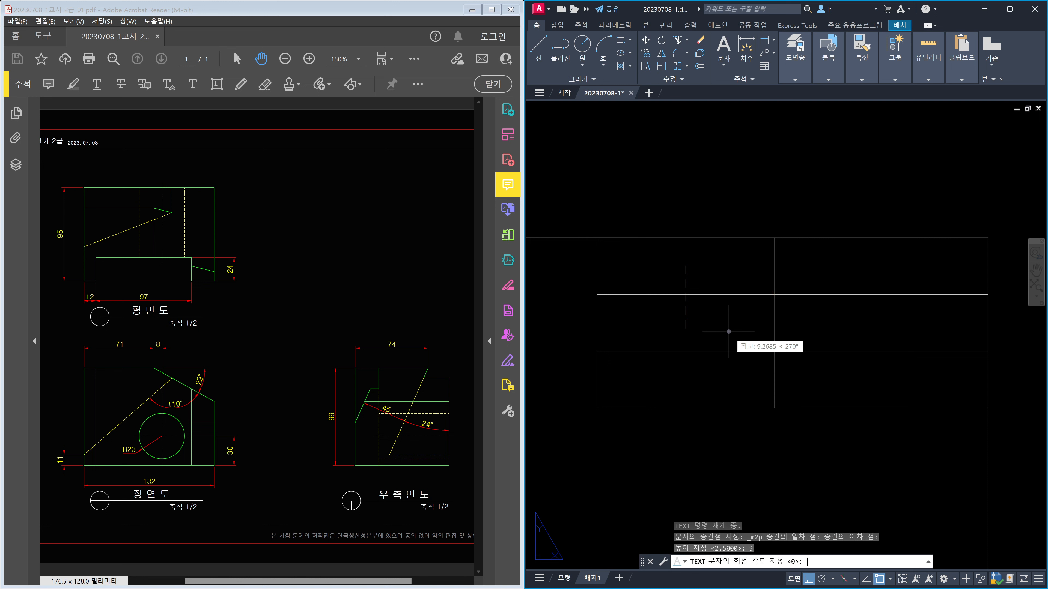
key("Return")
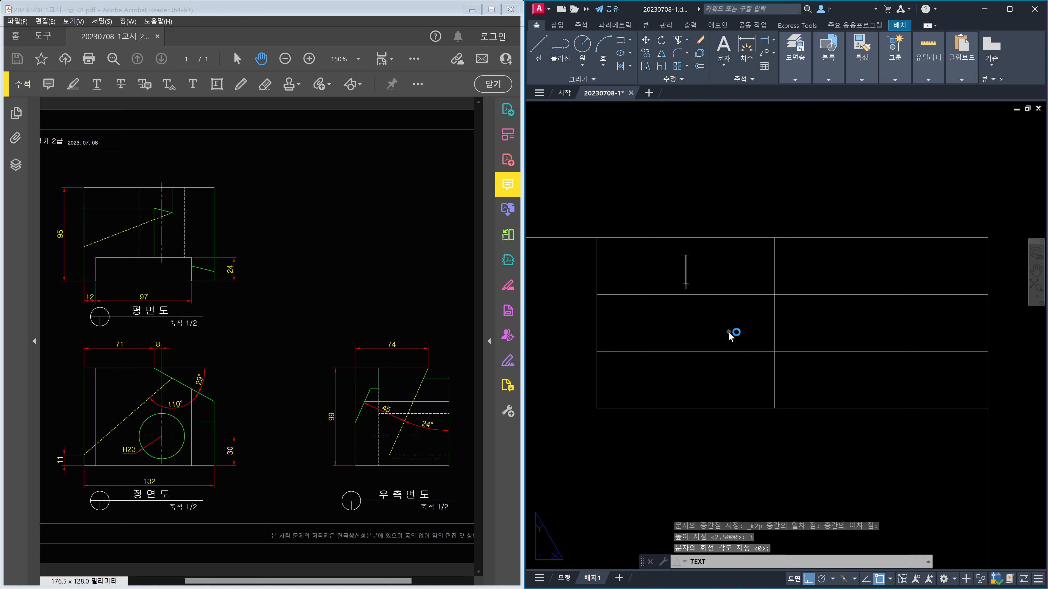
Step: Enter 수험번호 as the text of the title block's upper-left cell and finish the text
type("수험번")
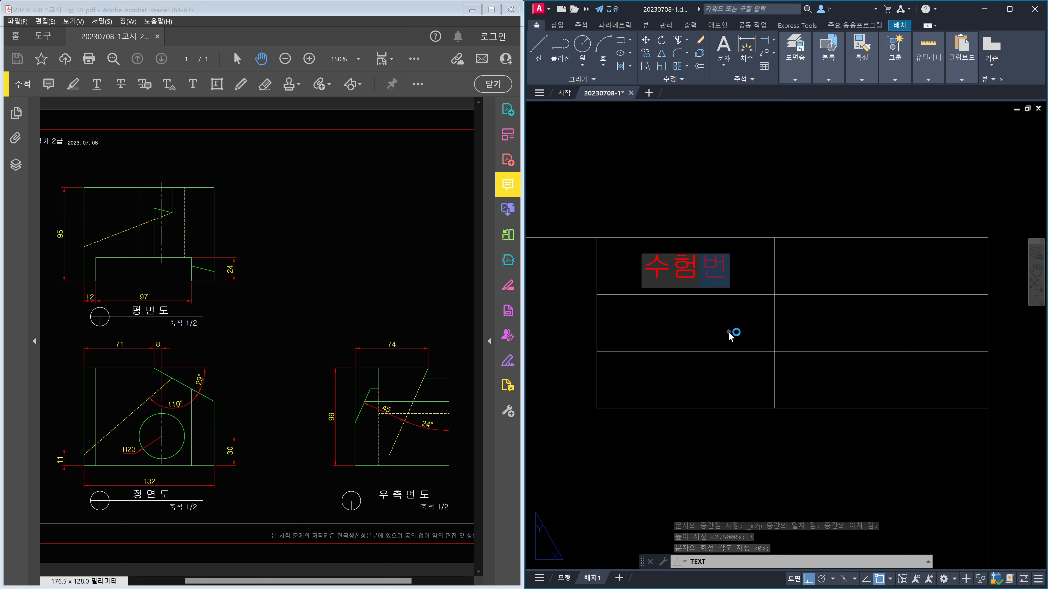
type("호")
key("Return")
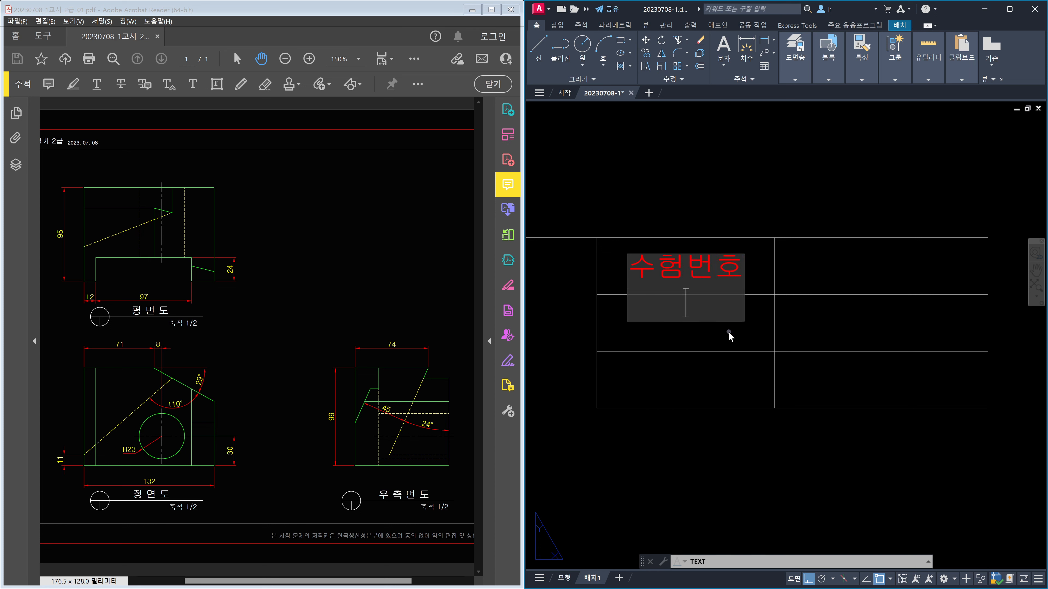
key("Return")
key("Escape")
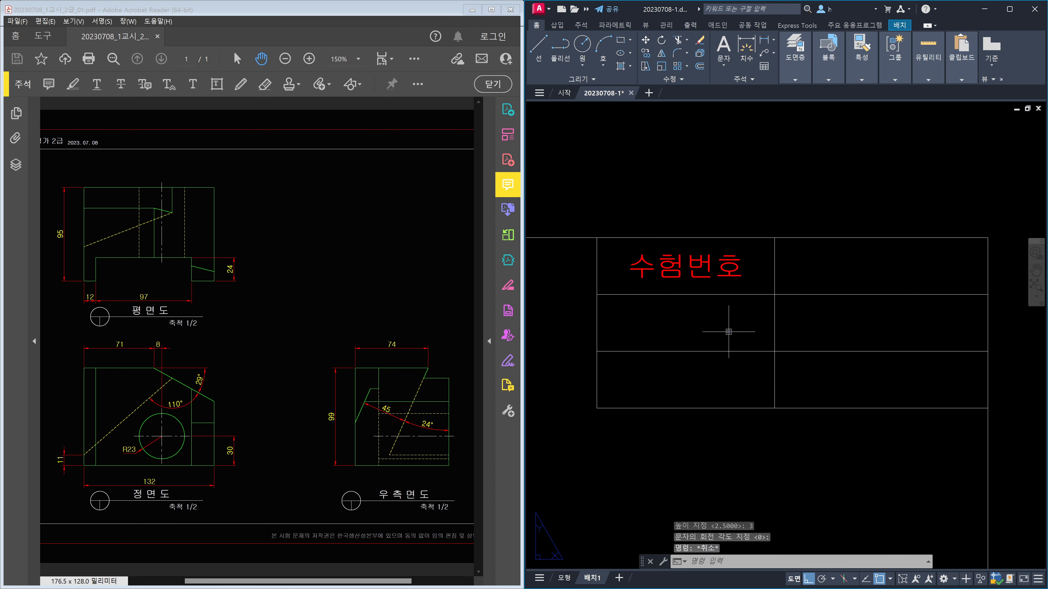
Step: Move the 수험번호 text to the 문자 layer
left_click(753, 279)
left_click(720, 264)
left_click(796, 79)
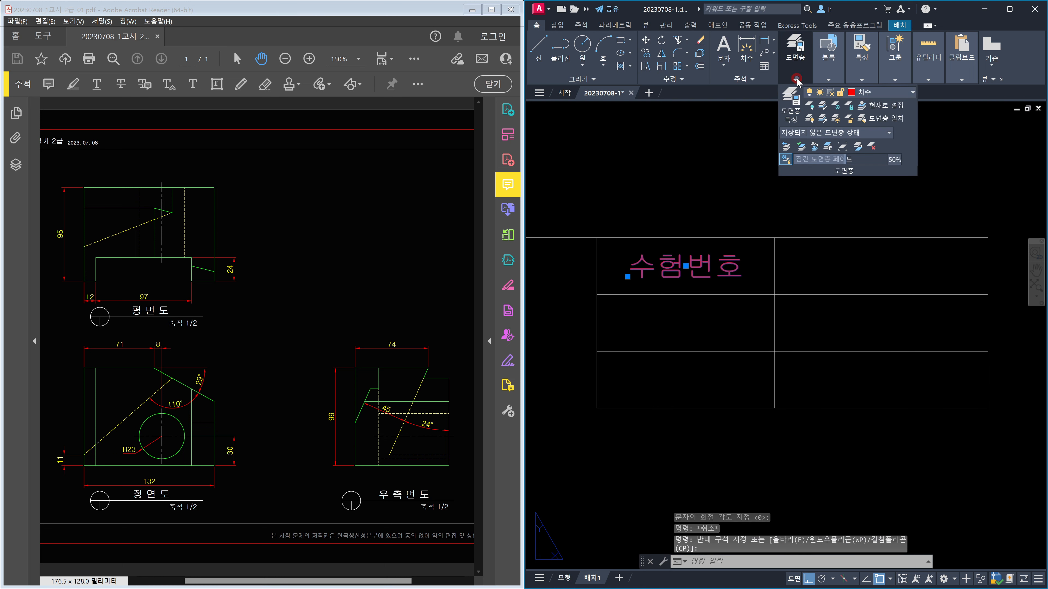
left_click(882, 90)
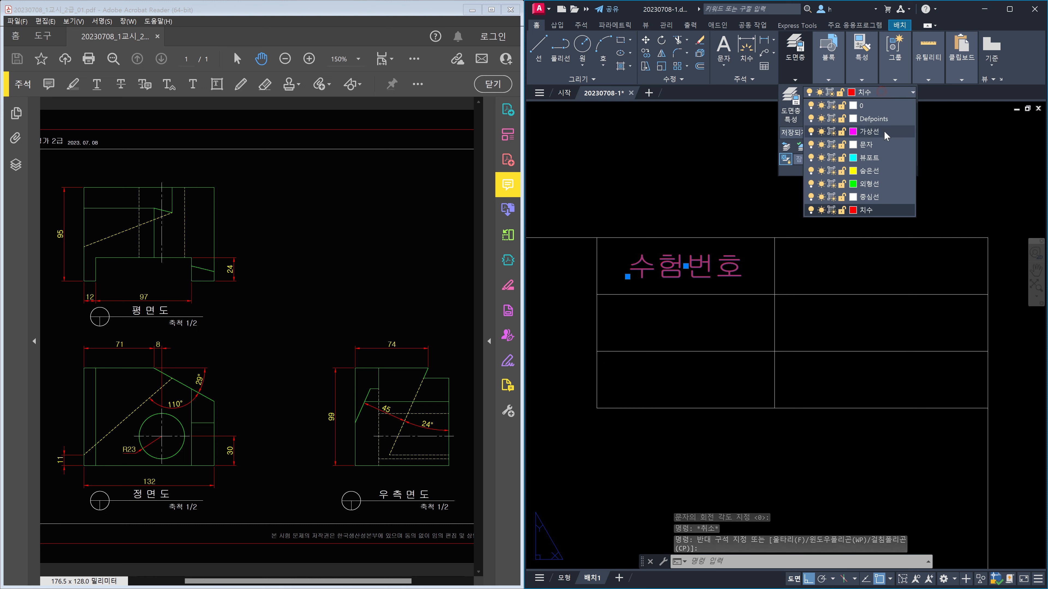
left_click(873, 144)
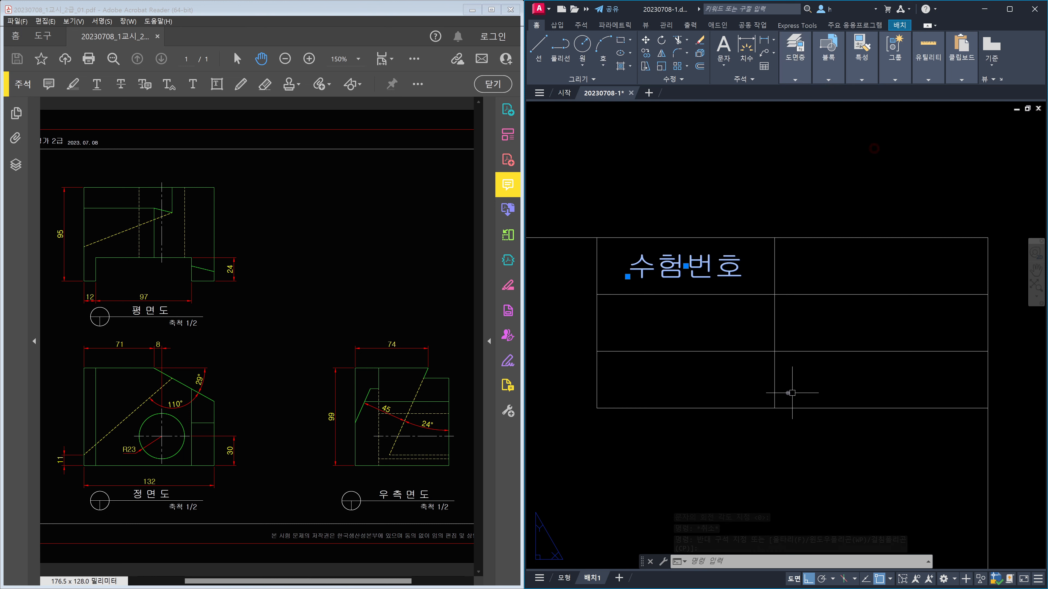
key("Escape")
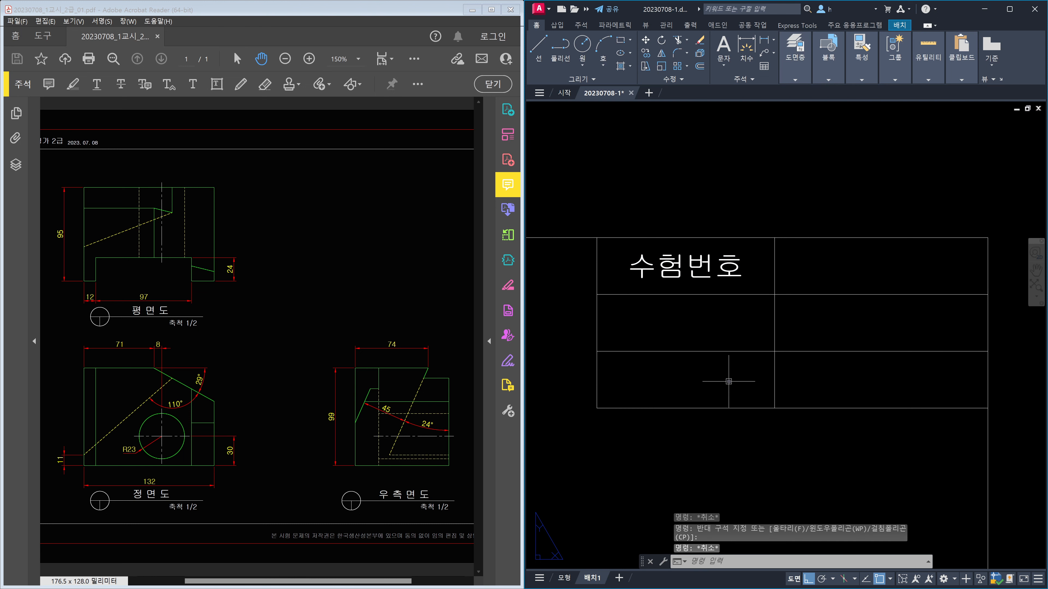
Step: Copy the 수험번호 text from its insertion point to the midpoint of the title block's upper-right cell
type("co")
key("Return")
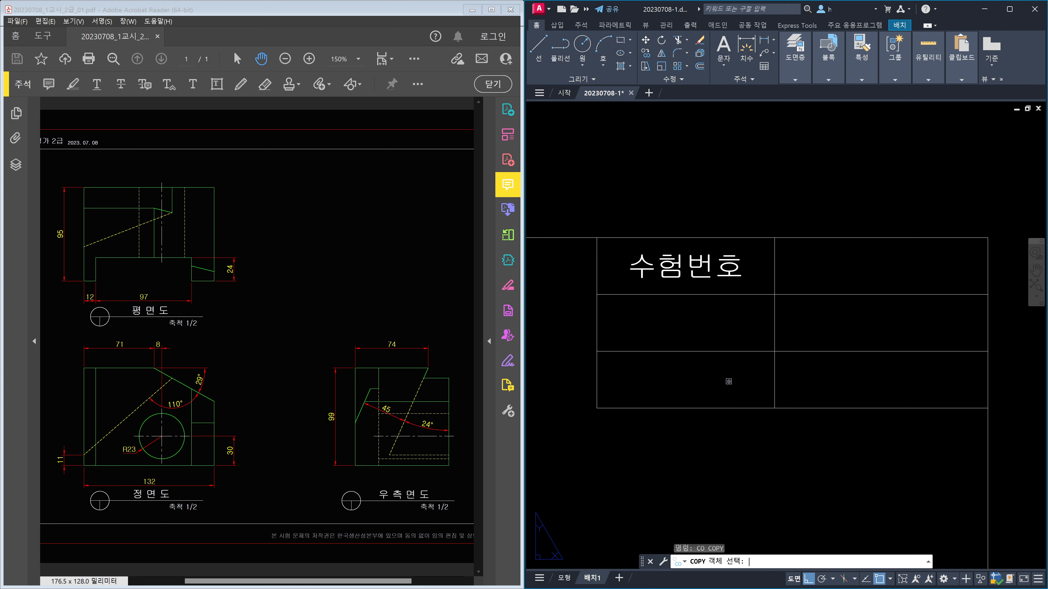
left_click(733, 281)
key("Return")
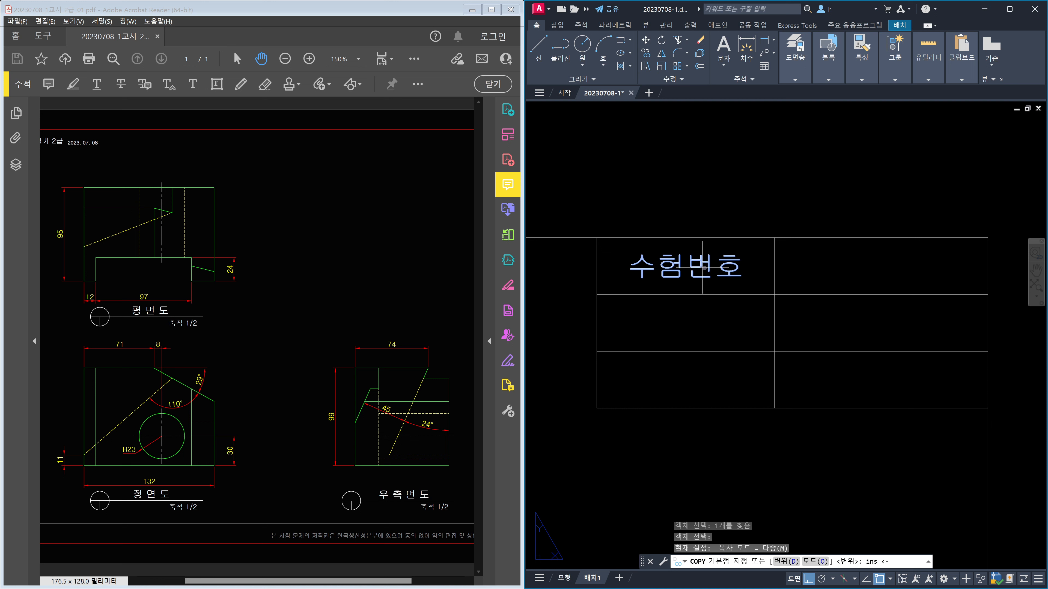
left_click(738, 279)
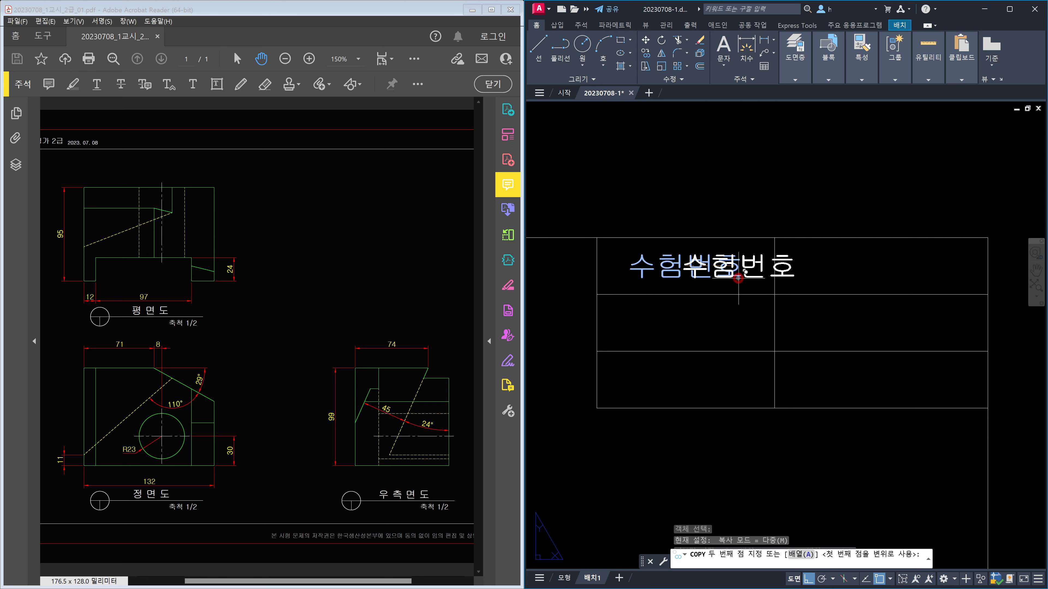
right_click(825, 266, "shift")
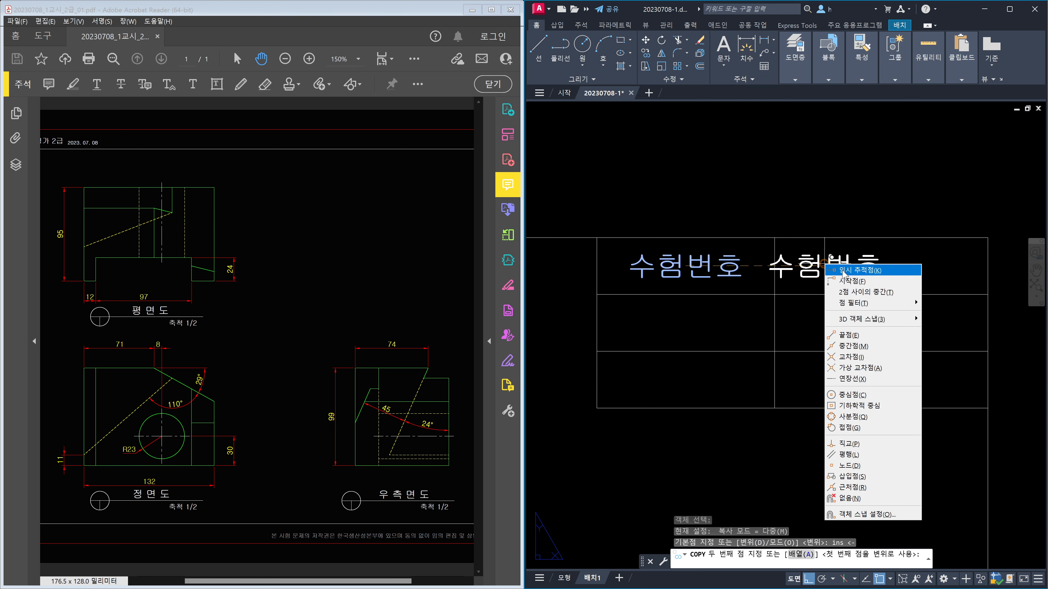
left_click(864, 291)
left_click(776, 238)
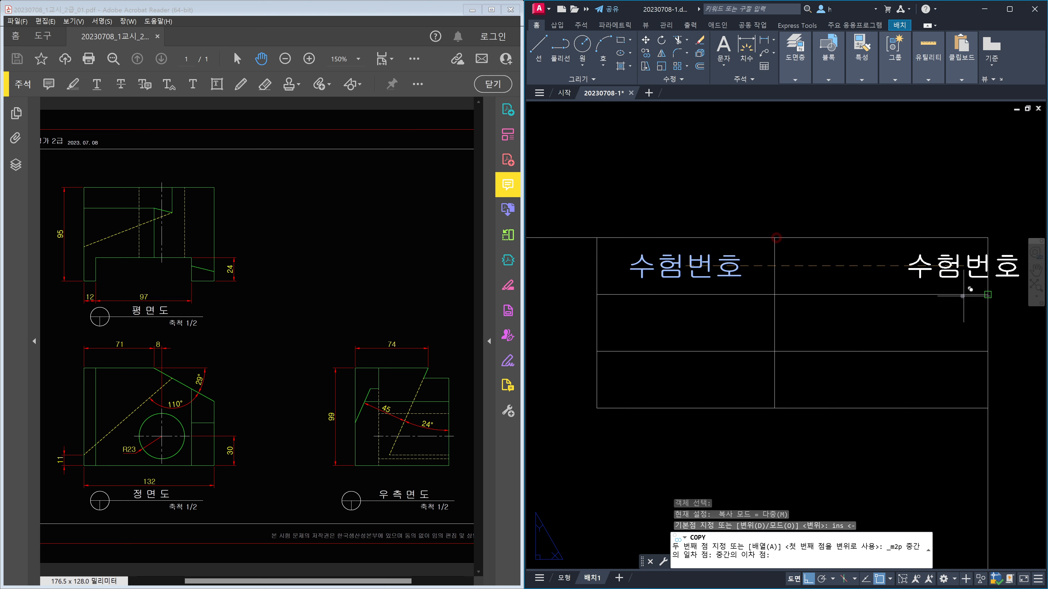
left_click(986, 294)
key("Escape")
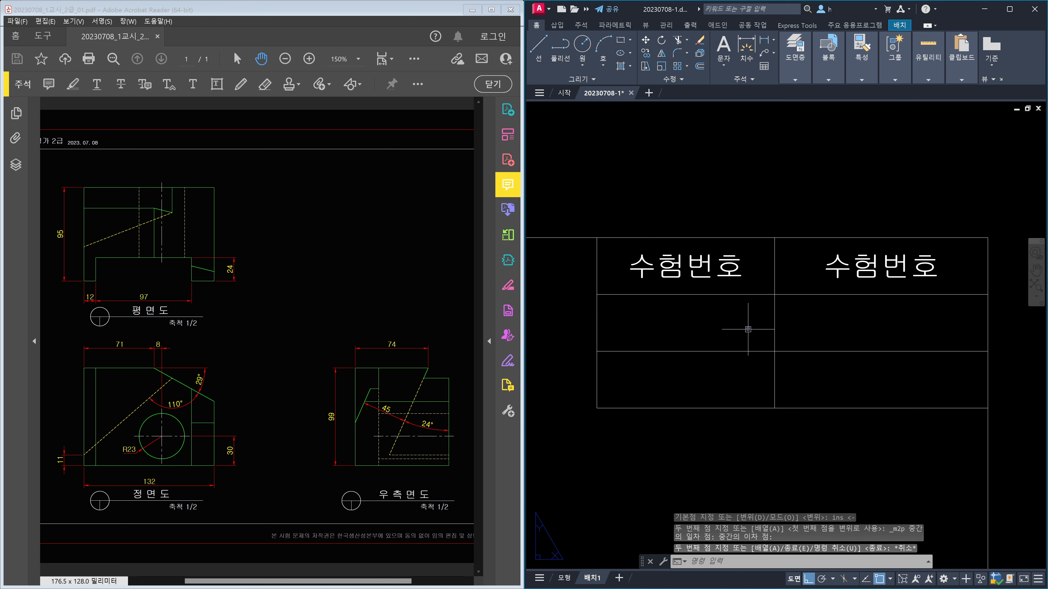
Step: Copy both 수험번호 texts from the title block's first row straight down into its second and third rows
type("co")
key("Return")
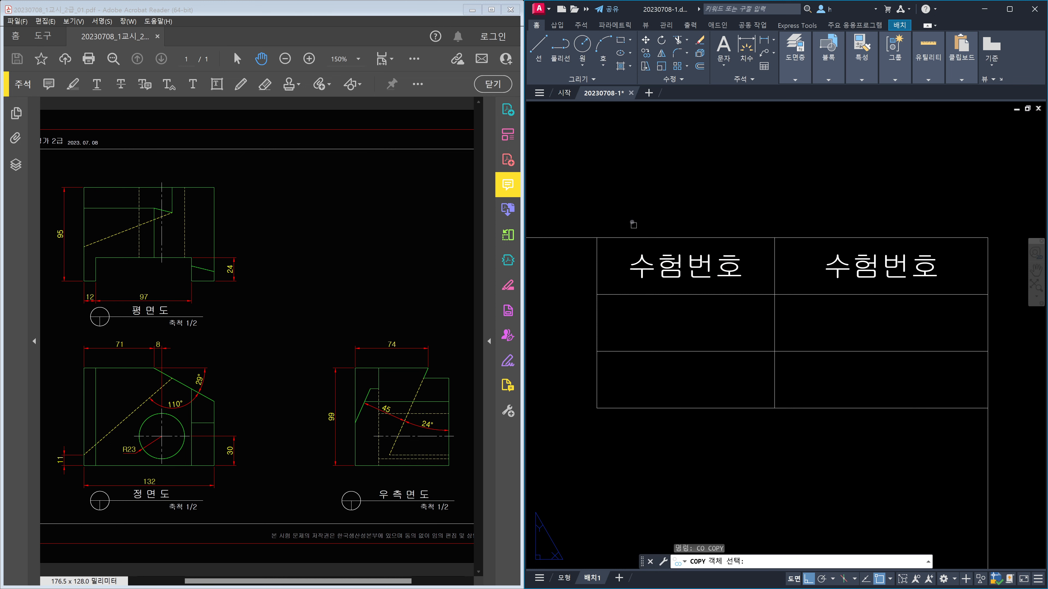
left_click(624, 206)
left_click(948, 316)
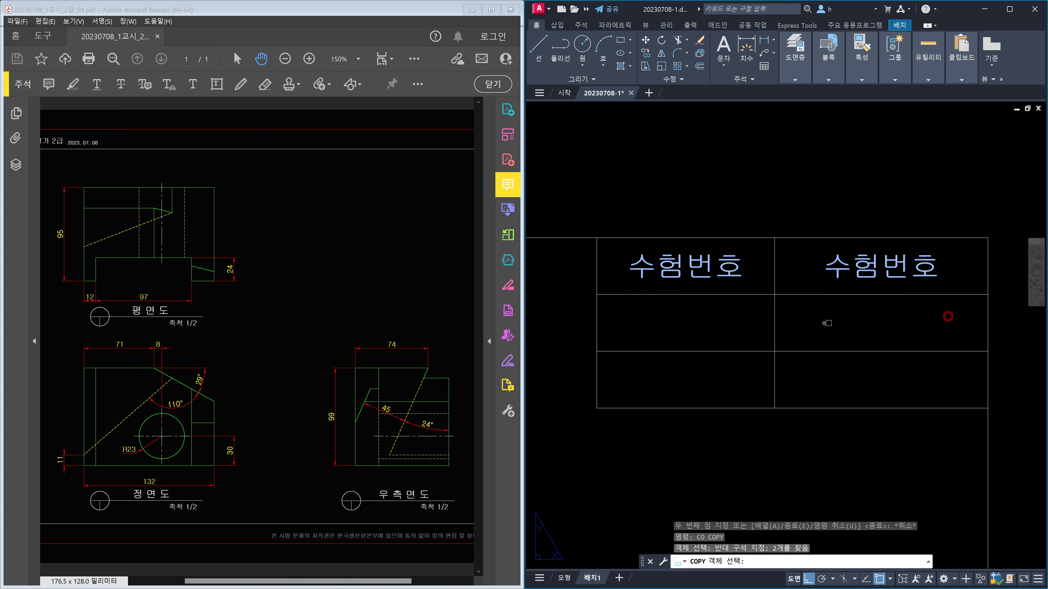
key("Return")
left_click(601, 294)
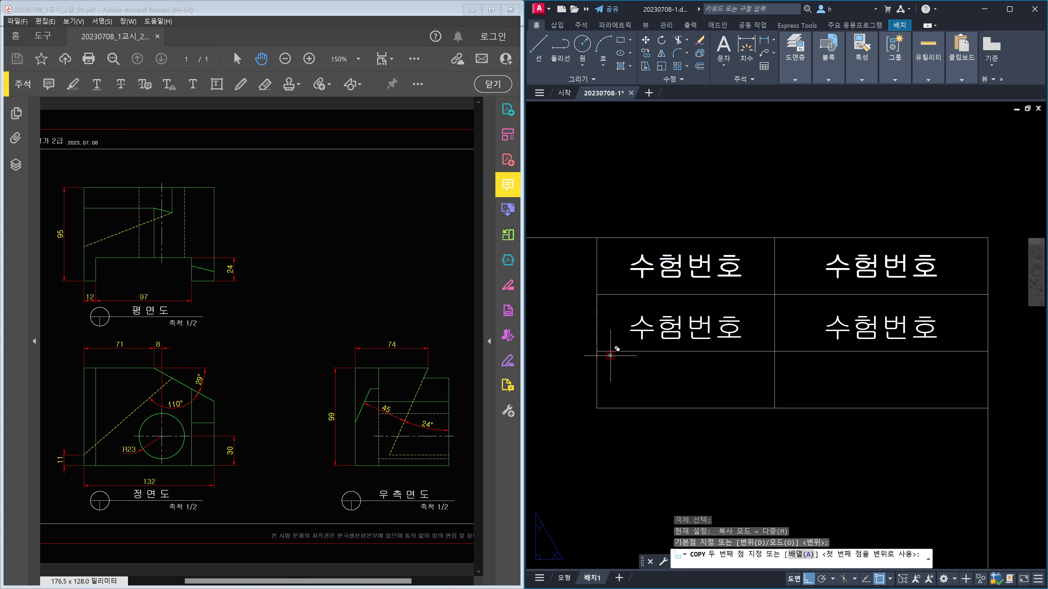
left_click(610, 355)
type("u")
key("Return")
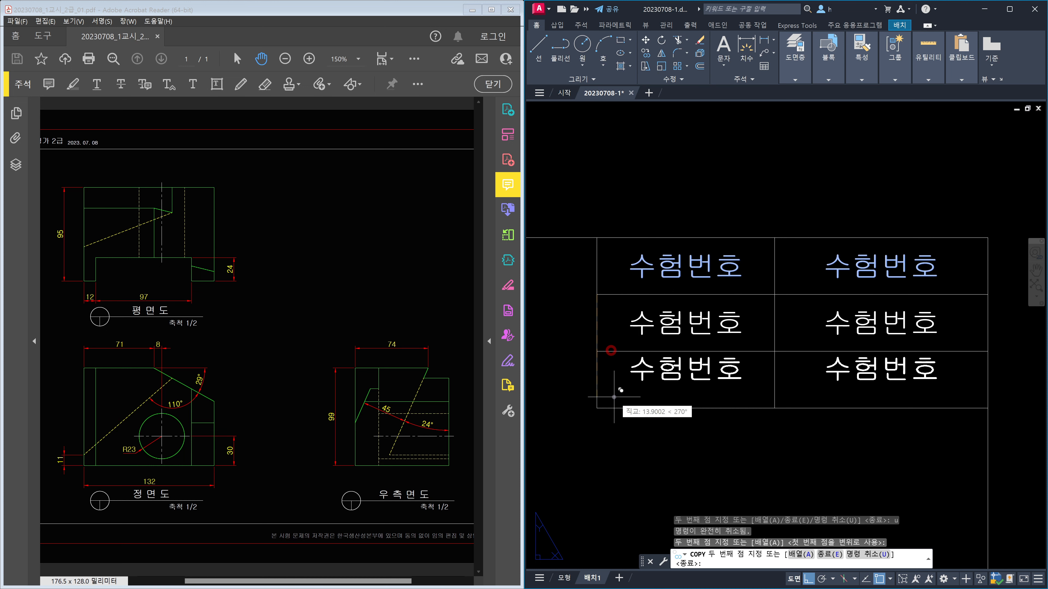
left_click(610, 407)
key("Escape")
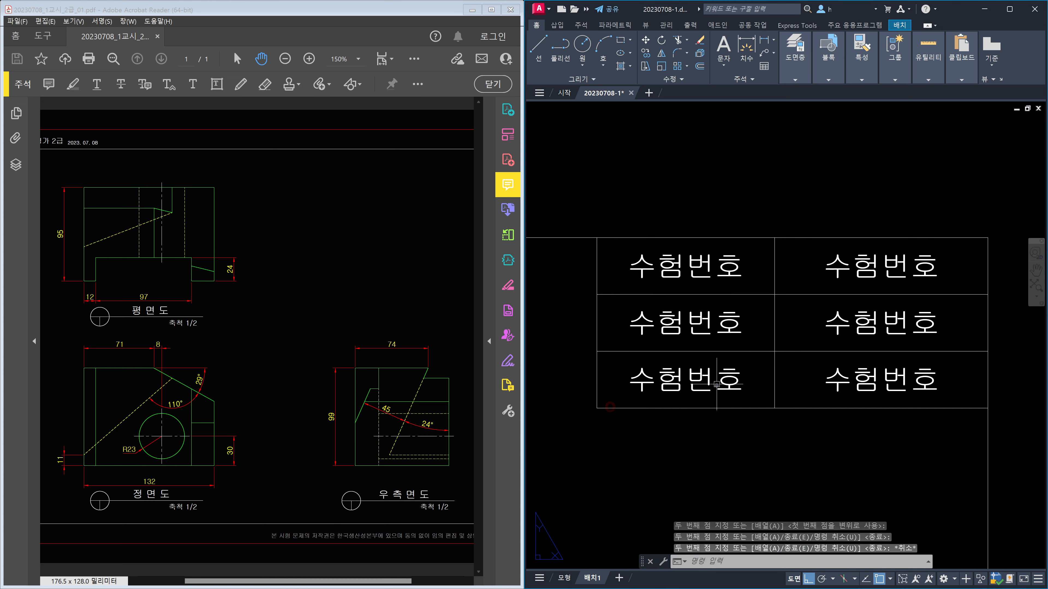
Step: Change the label-column texts in the title block's second and third rows to 이 름 and 일 자
left_click(730, 333)
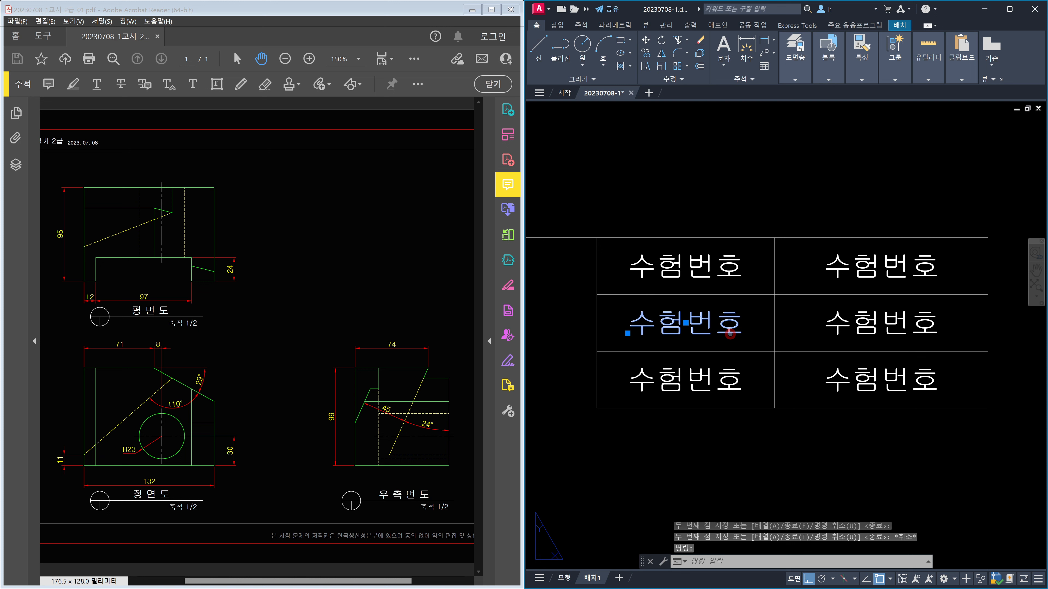
double_click(730, 333)
type("이르")
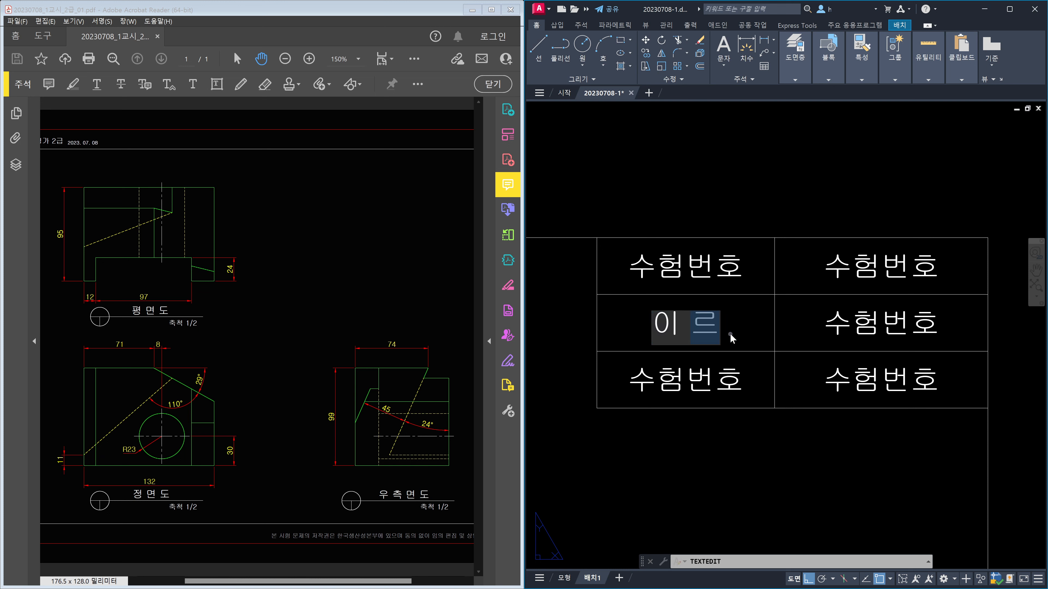
type("ㅁ")
left_click(757, 387)
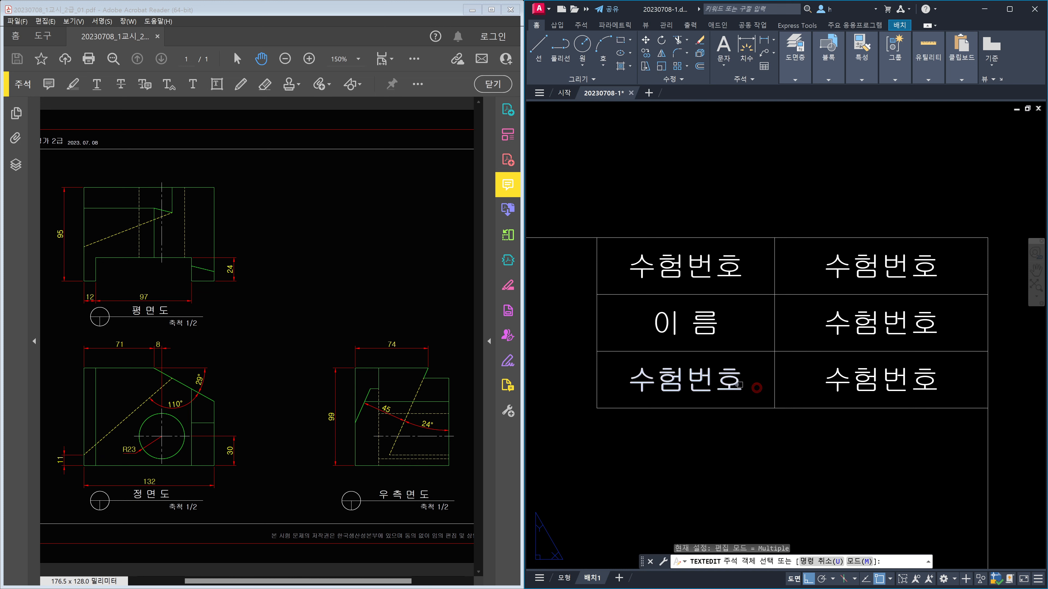
left_click(731, 384)
type("일 자")
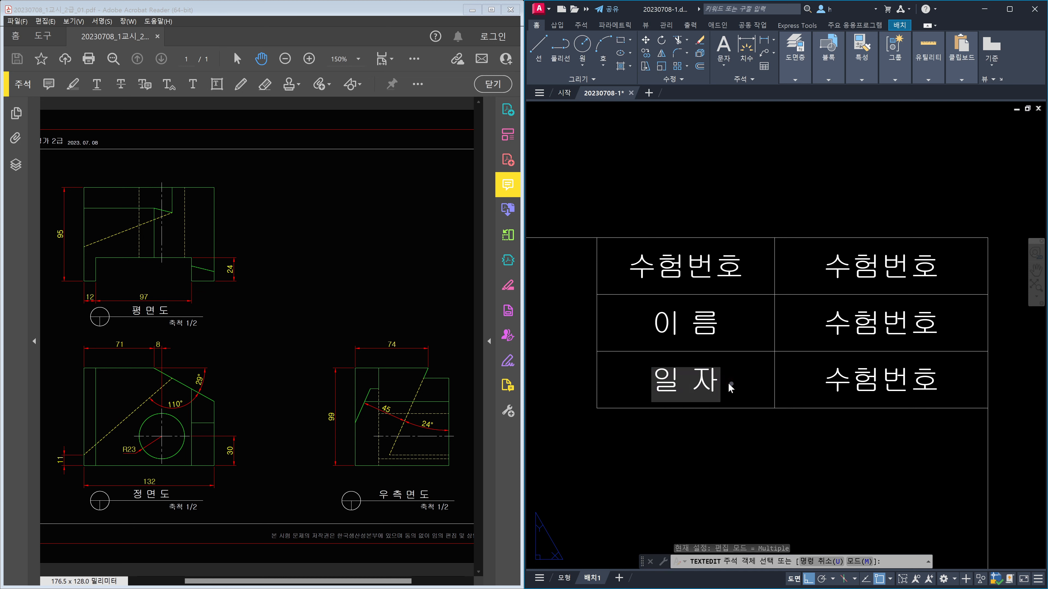
left_click(730, 387)
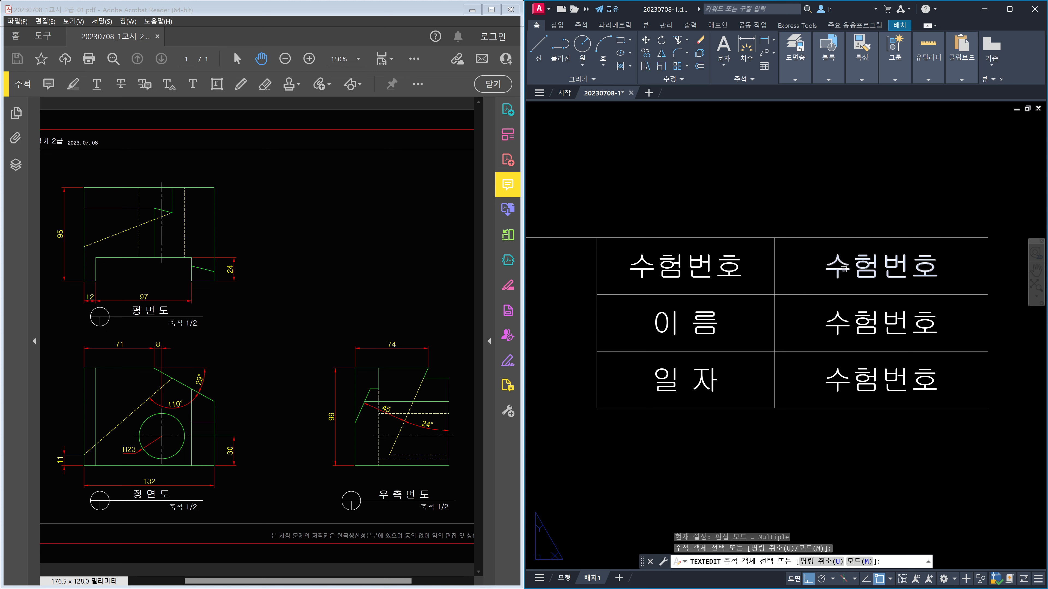
Step: Replace the placeholder texts beside 수험번호 and 이 름 with the examinee number and the examinee's name
left_click(843, 270)
type("123")
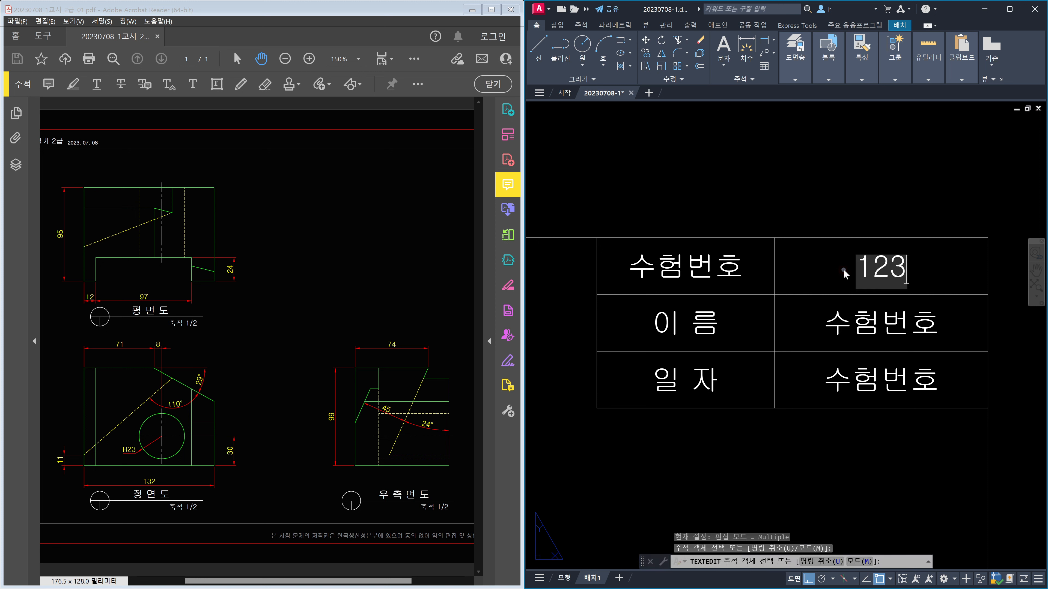
type("456789")
key("Return")
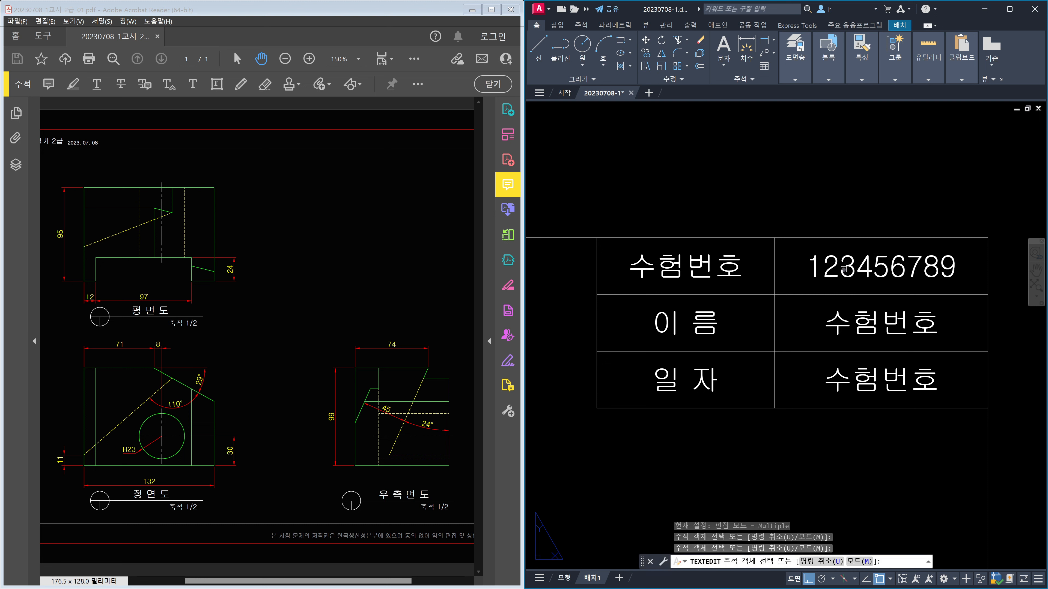
left_click(871, 317)
type("AI")
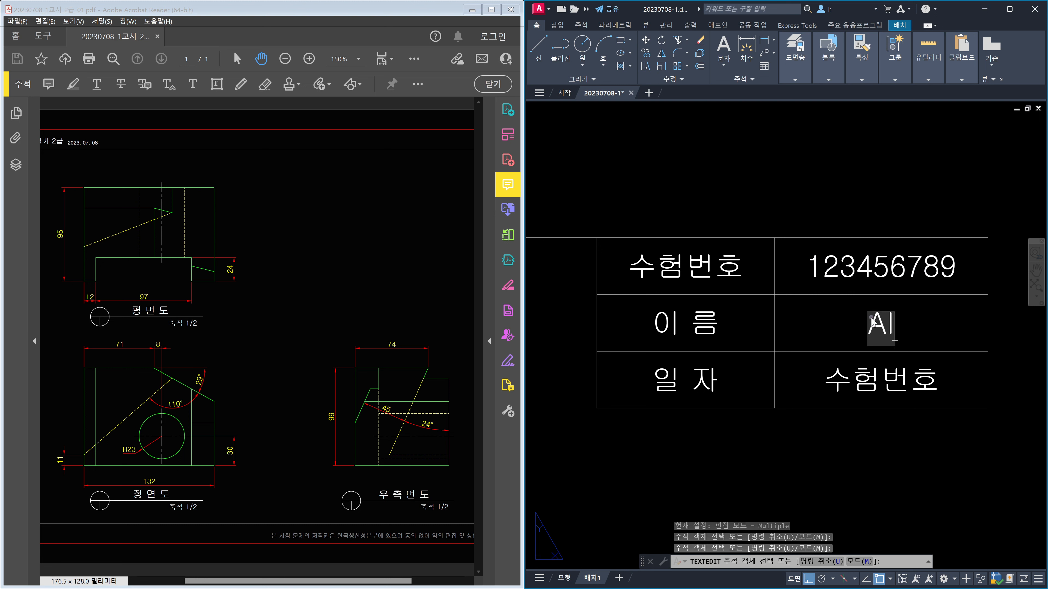
key("Return")
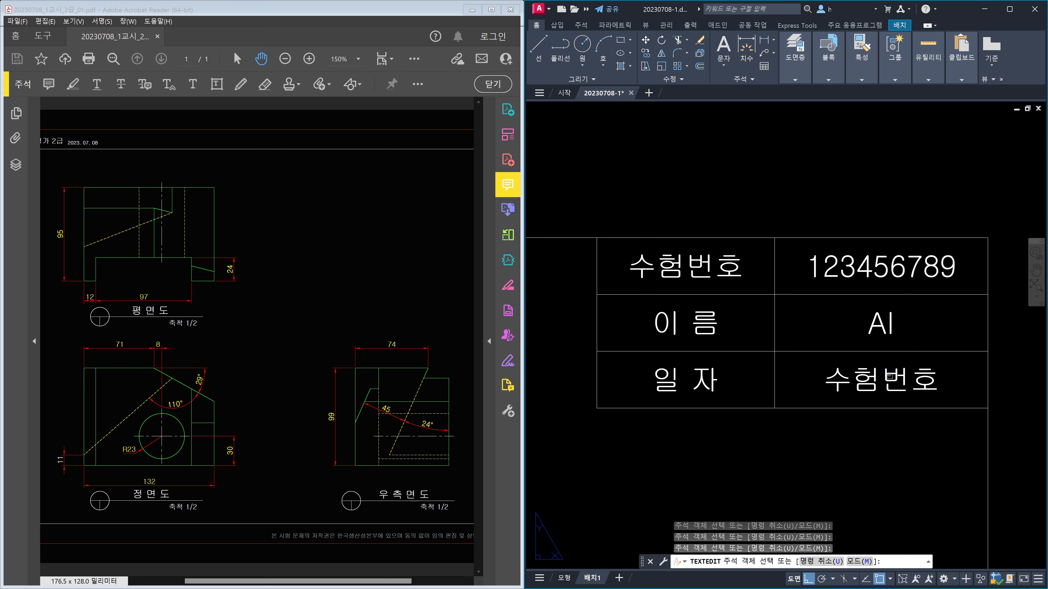
Step: Replace the placeholder text beside 일 자 with 2023. 07. 08 and end the text editing
left_click(890, 382)
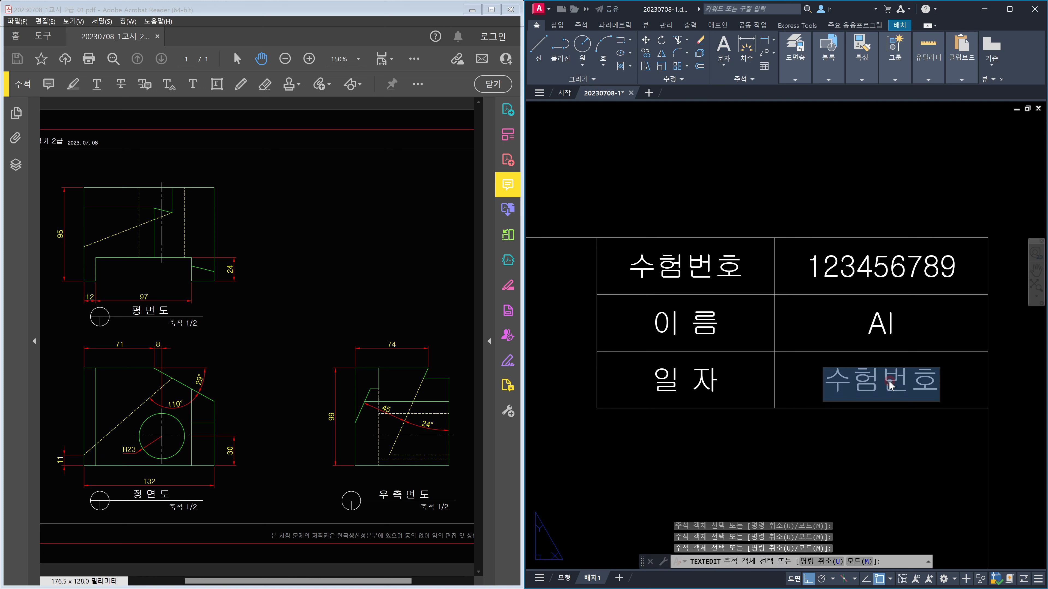
type("2023.")
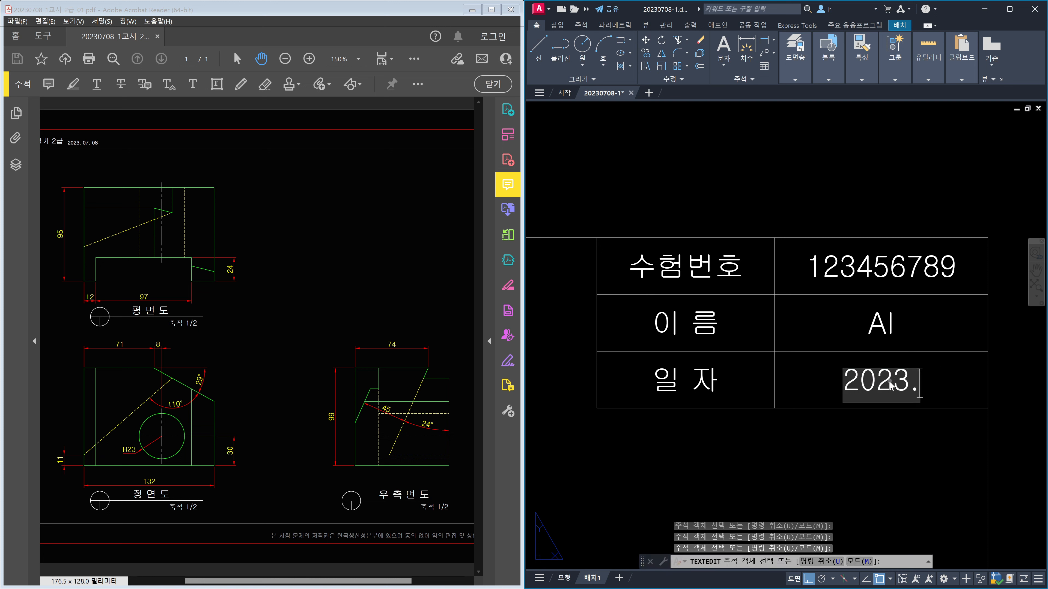
type(" 07.")
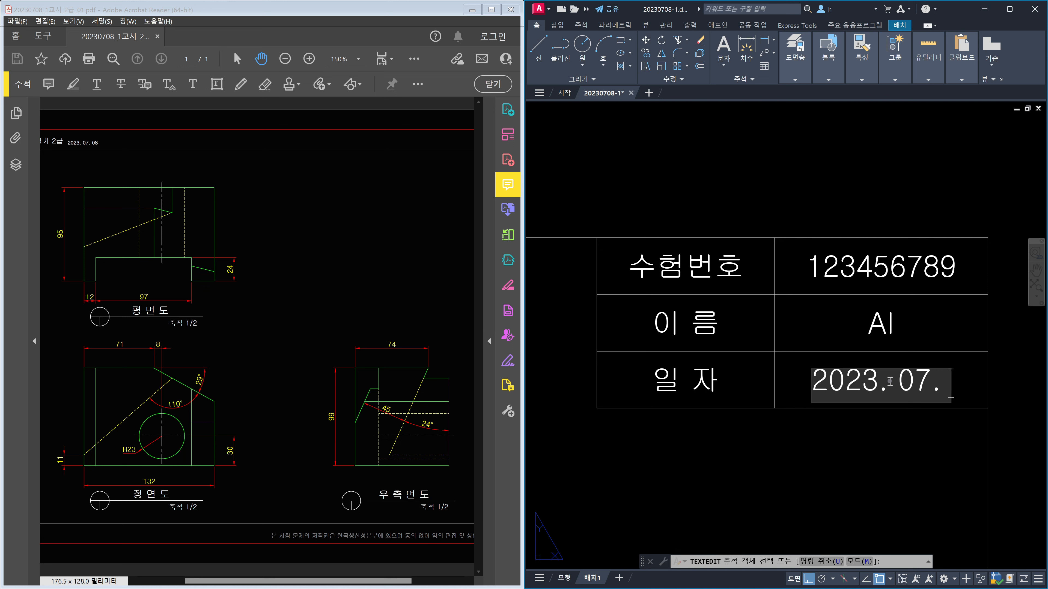
type(" 08")
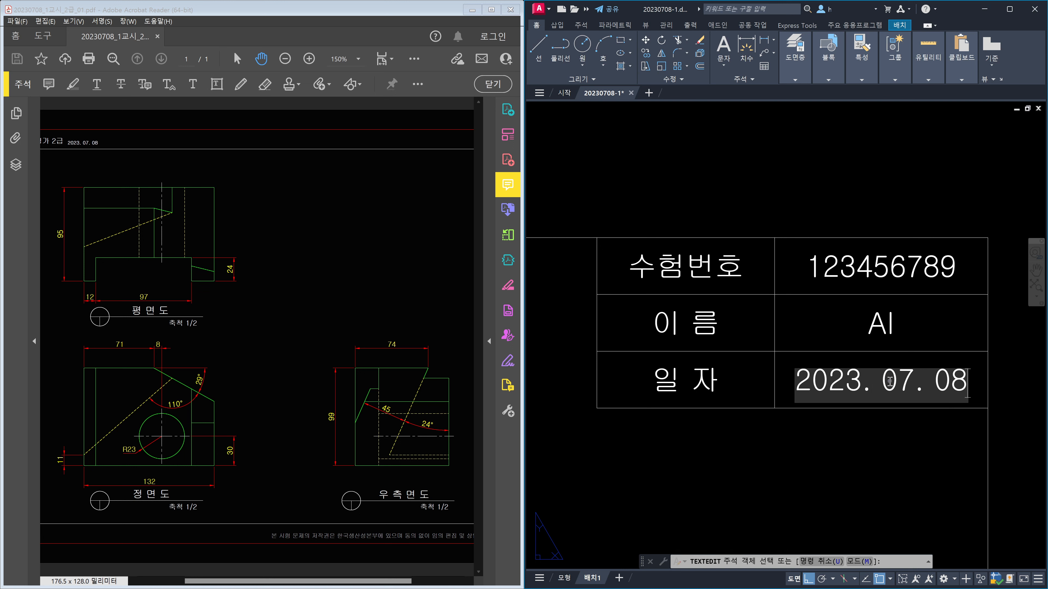
right_click(904, 379)
left_click(832, 478)
key("Escape")
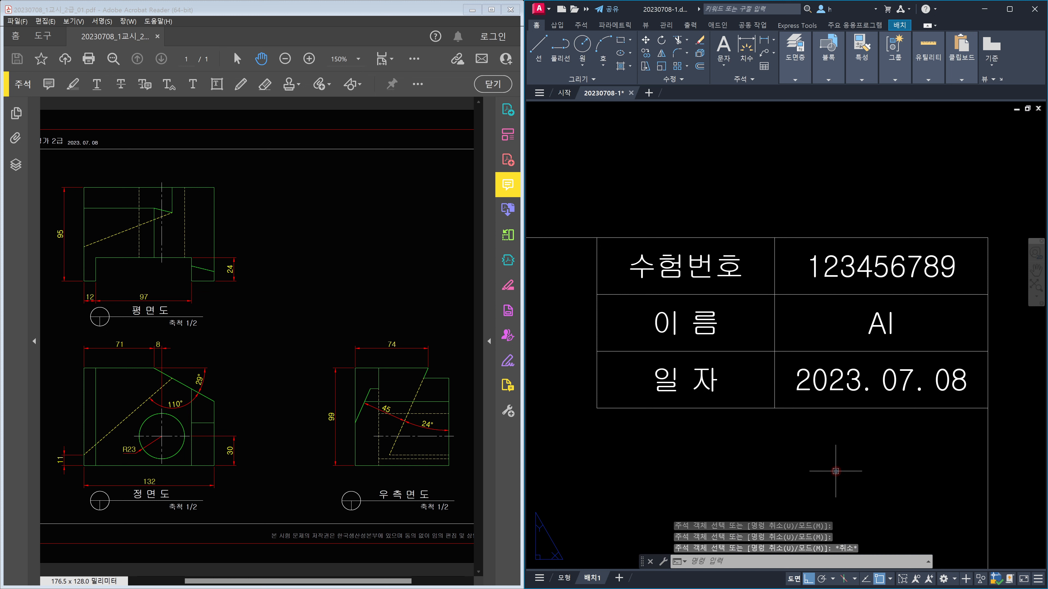
Step: Create three viewports with MVIEW in the Right arrangement, spanning the border from its lower-left to its upper-right corner
scroll(835, 471, "down", 5)
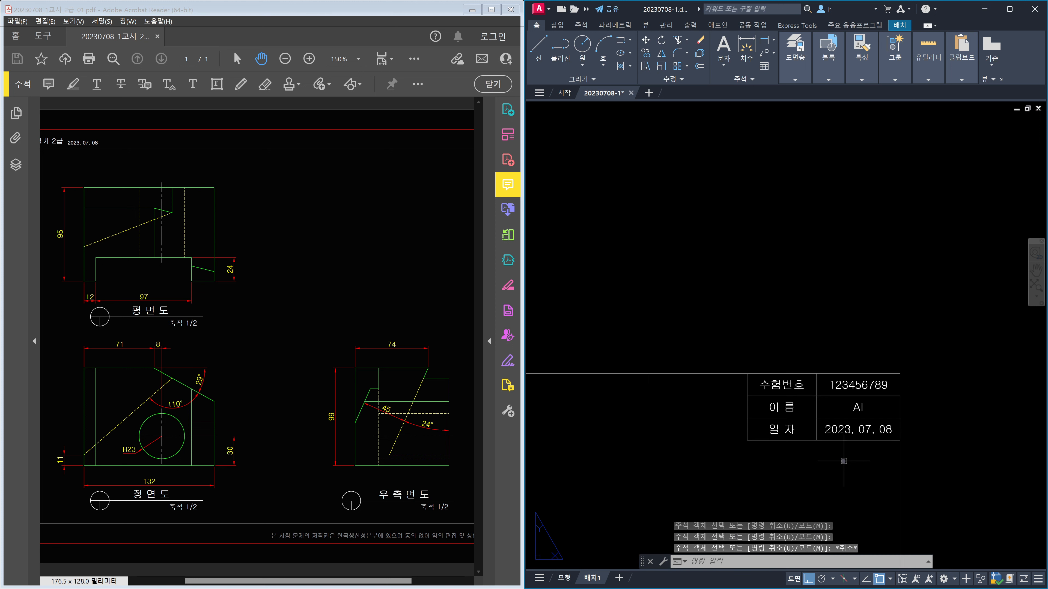
scroll(841, 447, "down", 1)
scroll(831, 460, "down", 2)
middle_click_drag(817, 493, 916, 339)
scroll(858, 410, "up", 2)
mouse_move(858, 411)
middle_mouse_down()
mouse_move(886, 398)
mouse_move(864, 412)
middle_mouse_up()
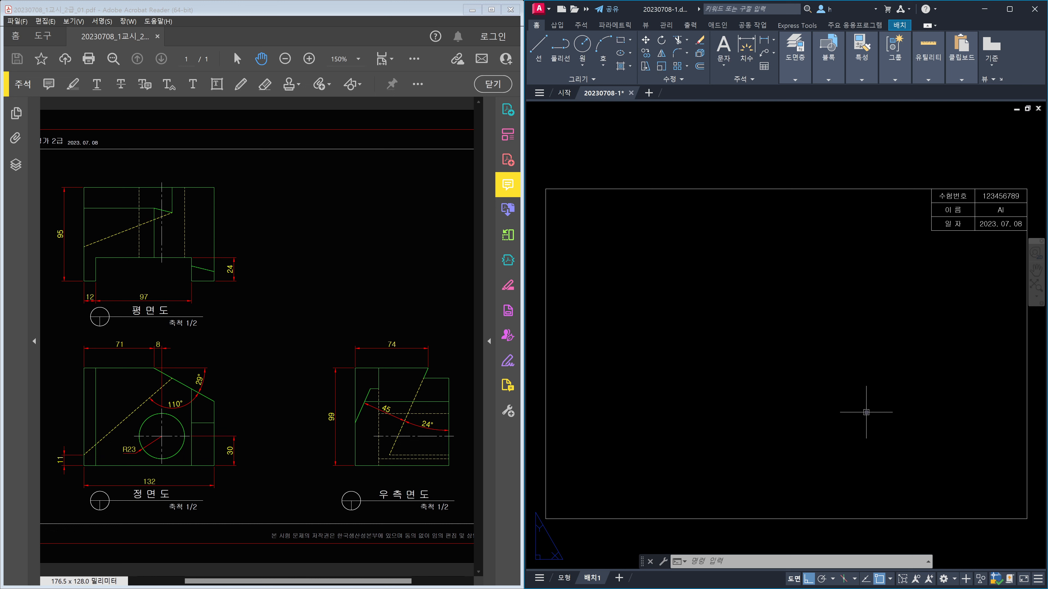
type("m")
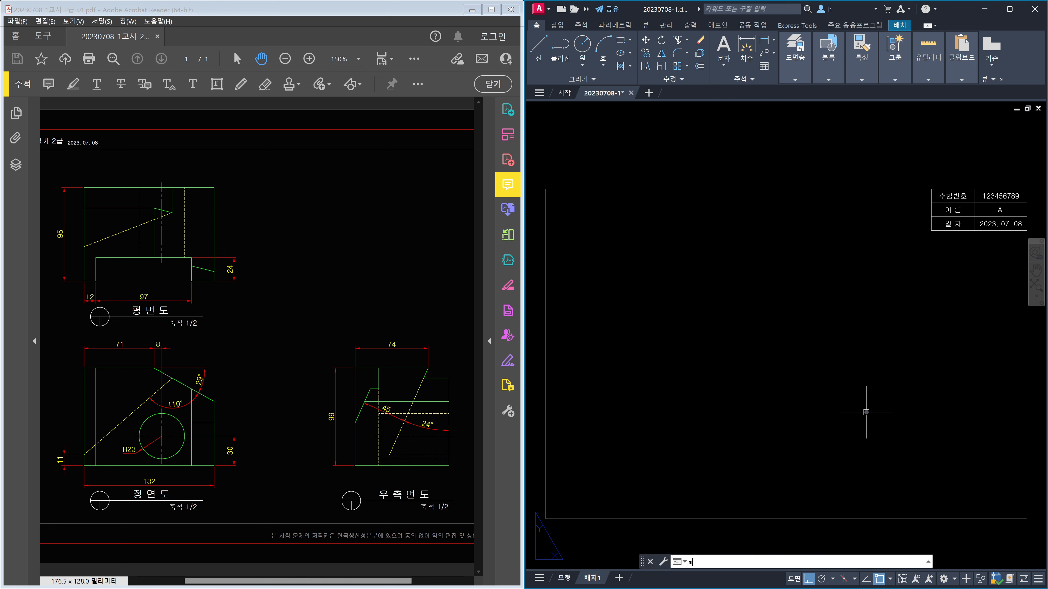
type("v")
key("Return")
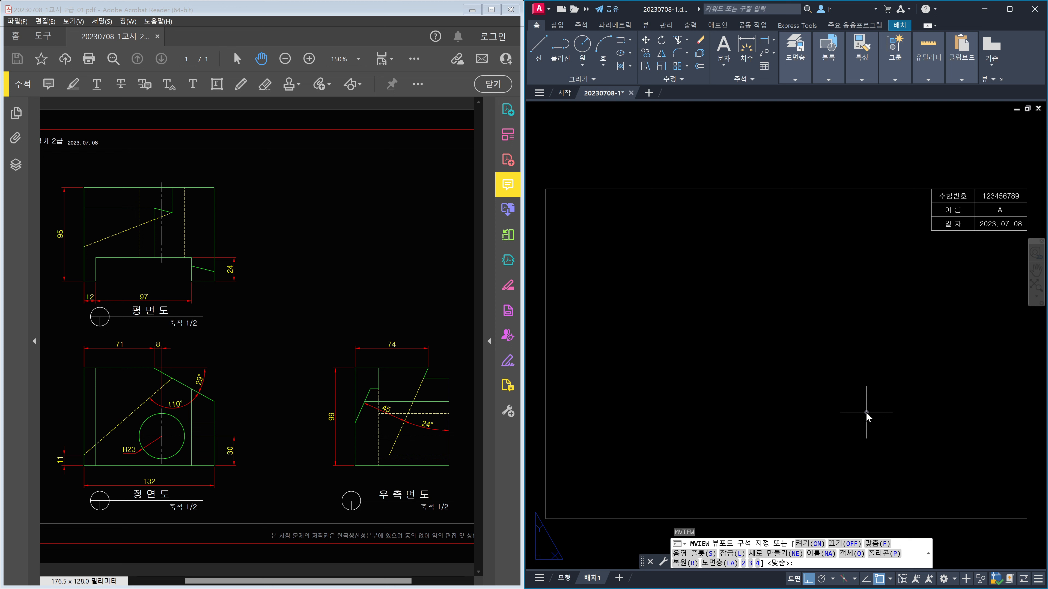
type("3")
key("Return")
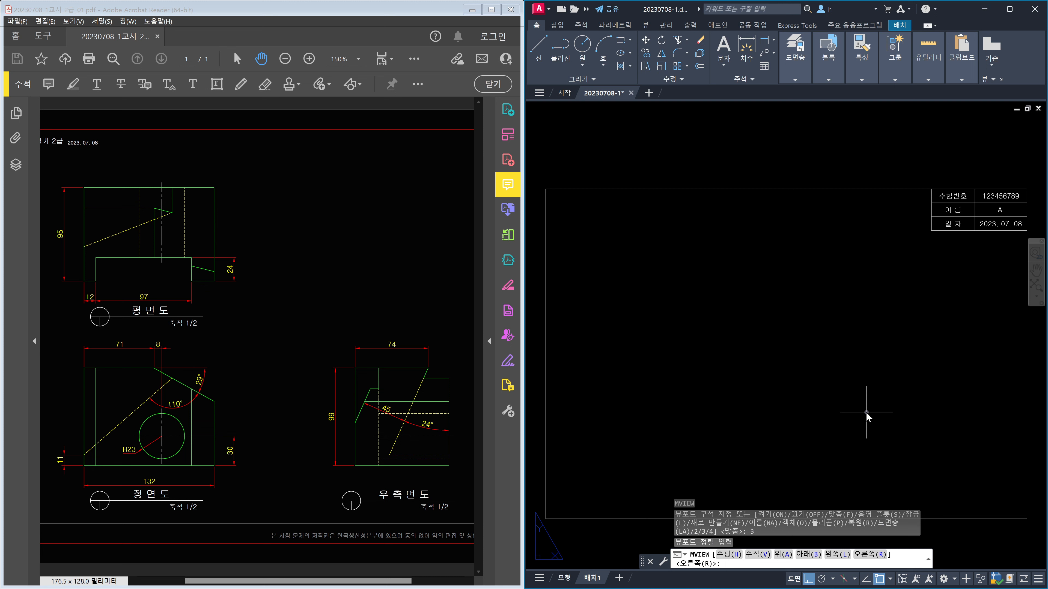
key("Return")
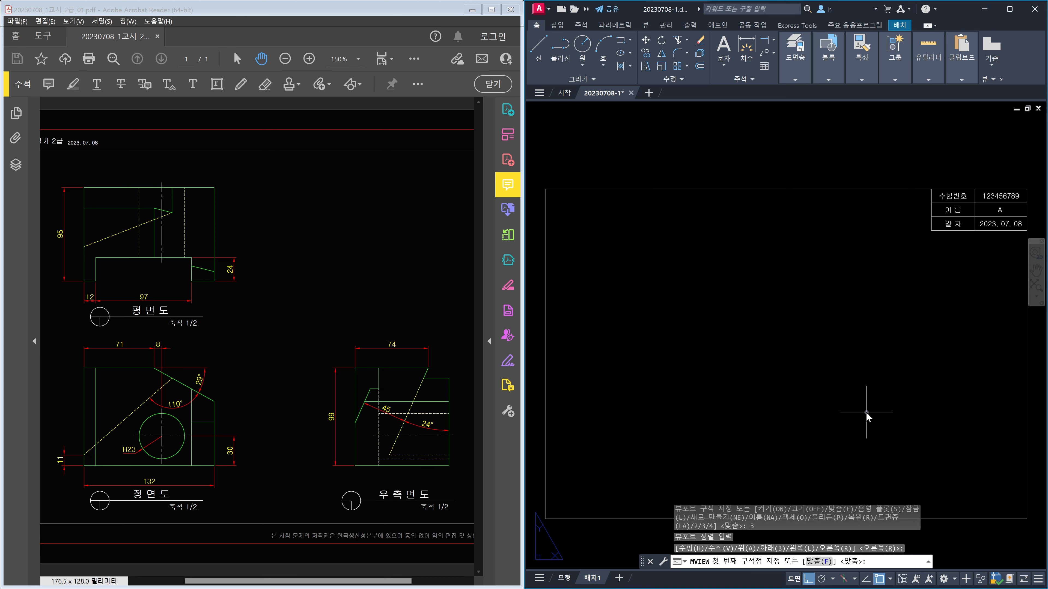
left_click(561, 516)
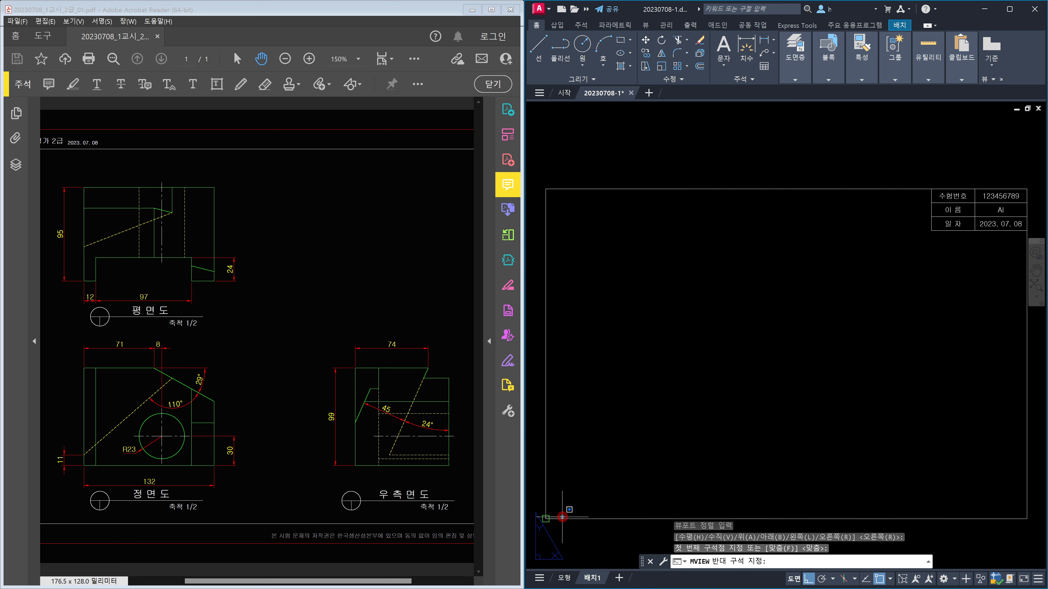
left_click(1029, 186)
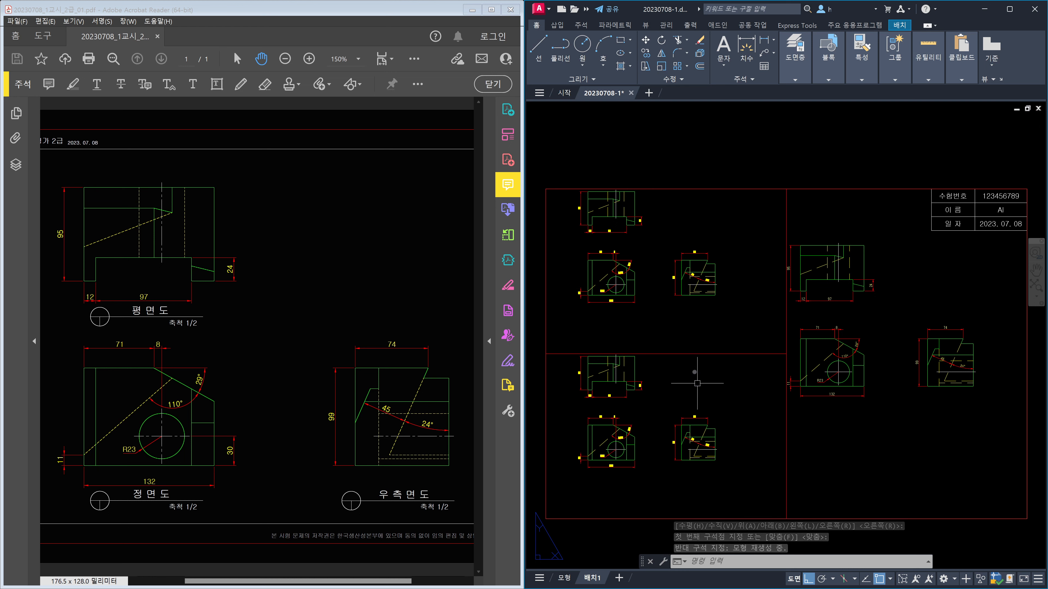
Step: Activate each of the three viewports and shift the drawing views inside it, then return to paper space
double_click(691, 323)
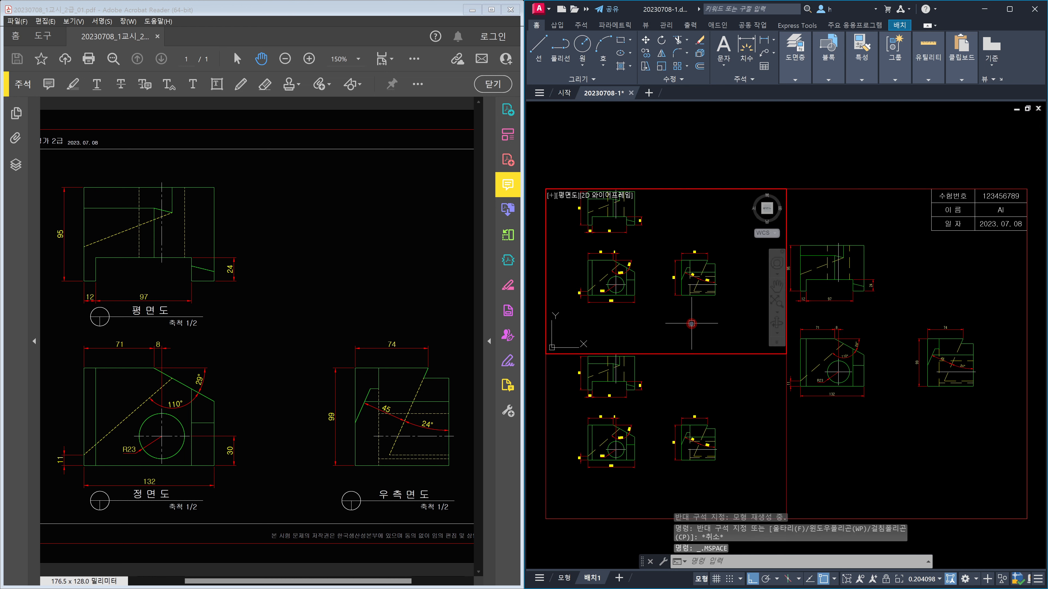
scroll(694, 308, "down", 4)
scroll(694, 308, "up", 2)
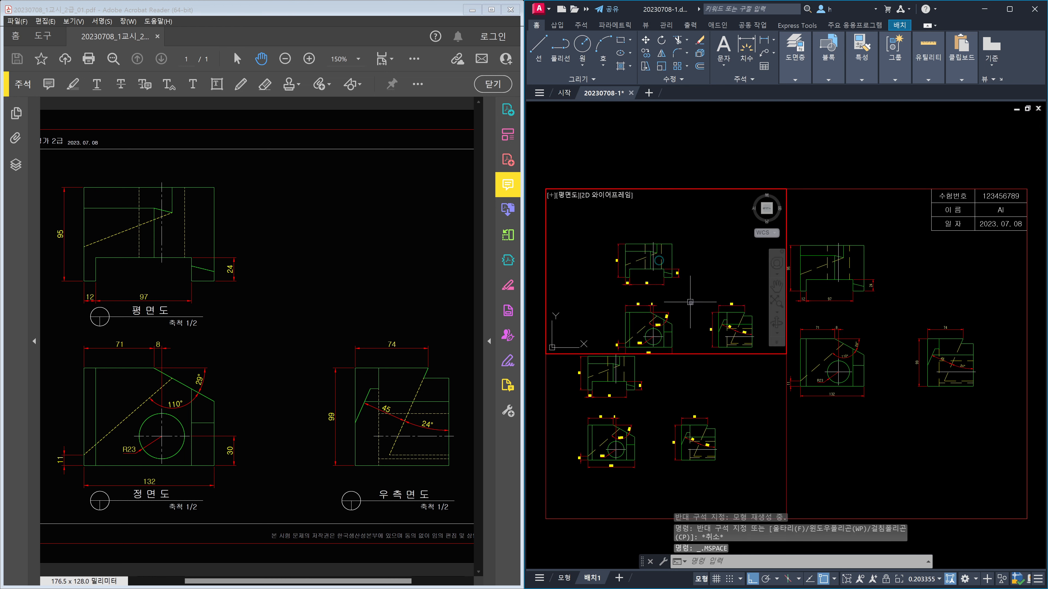
middle_click_drag(697, 309, 714, 307)
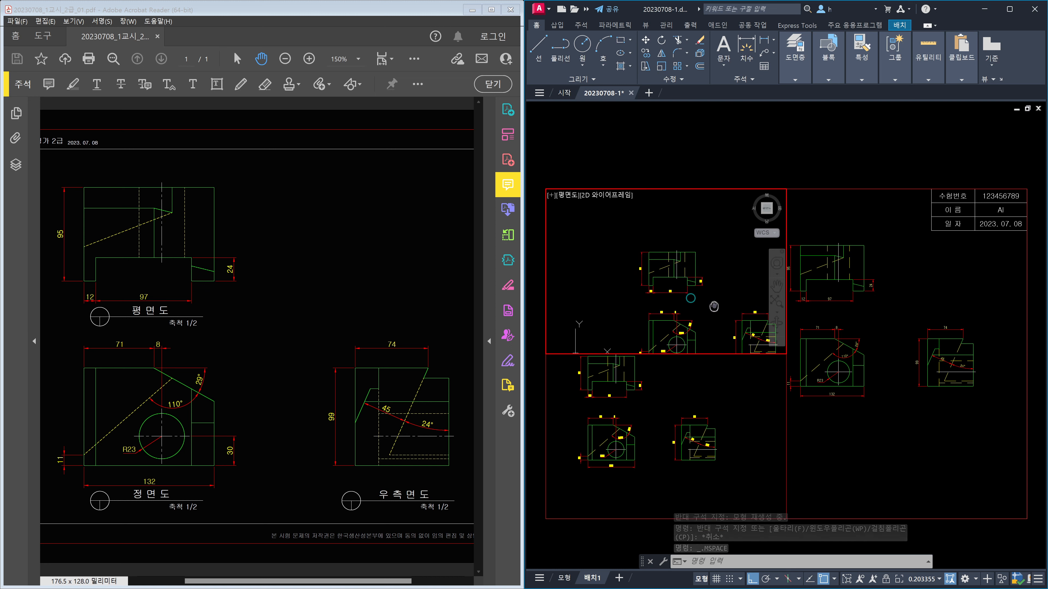
left_click(665, 414)
middle_click_drag(656, 444, 711, 427)
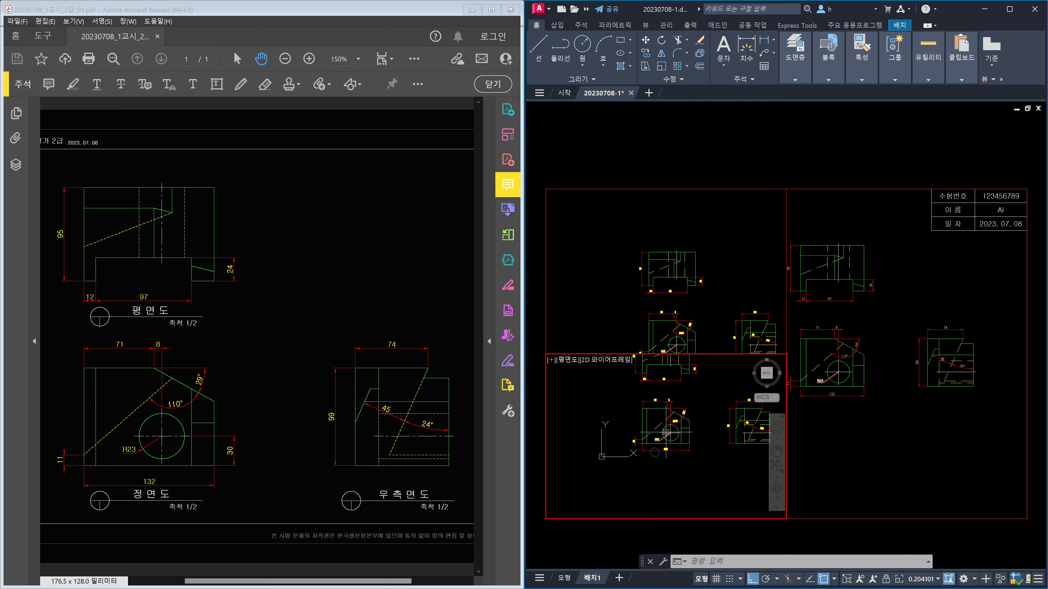
left_click(898, 418)
middle_click_drag(934, 426, 888, 417)
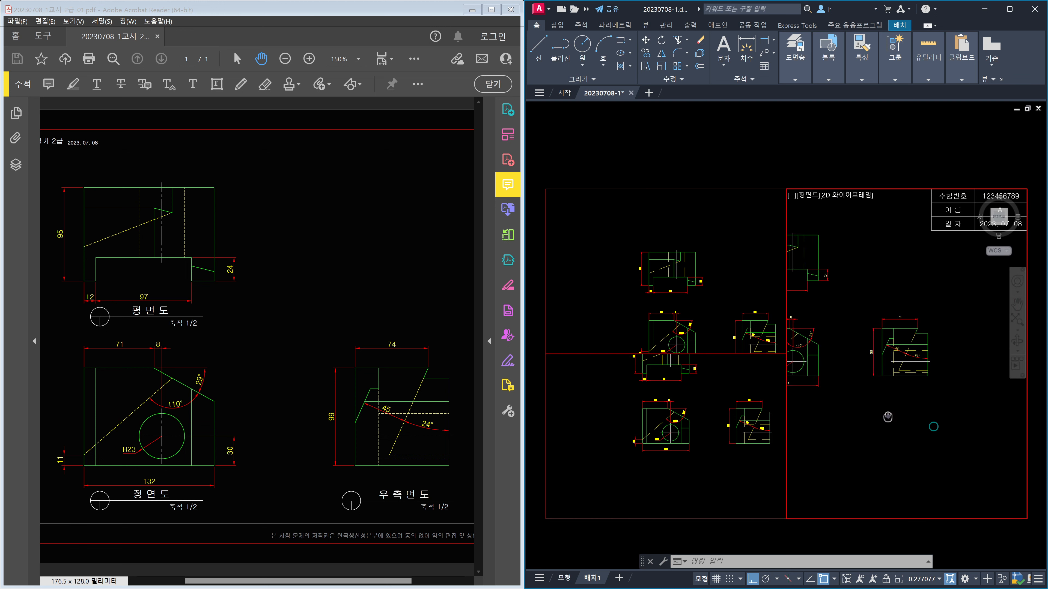
double_click(765, 158)
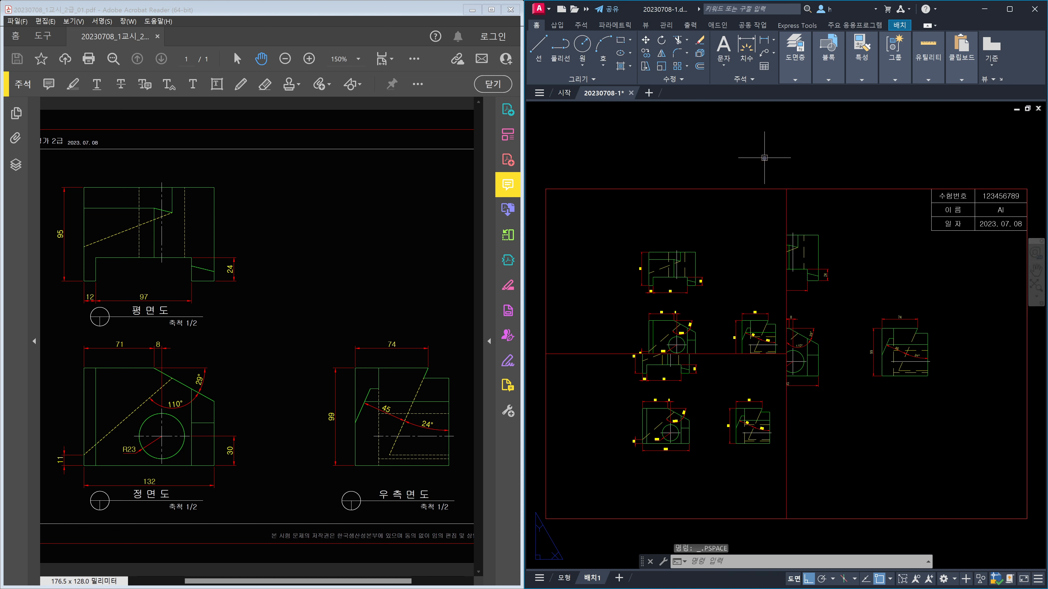
Step: Set the scale of all three viewports to 1:2 and clear the selection
left_click(841, 382)
left_click(739, 330)
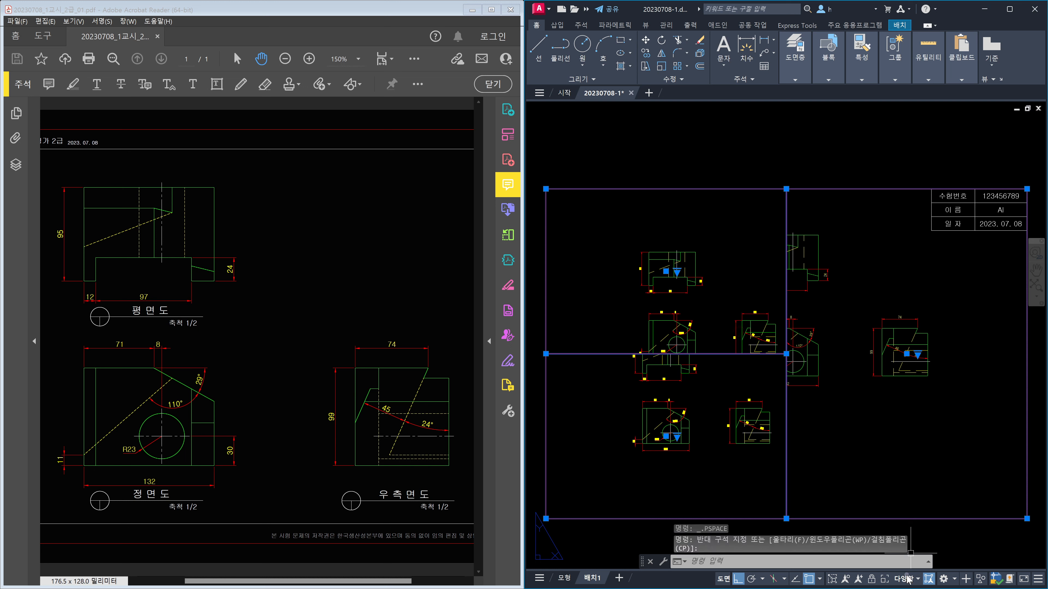
left_click(918, 580)
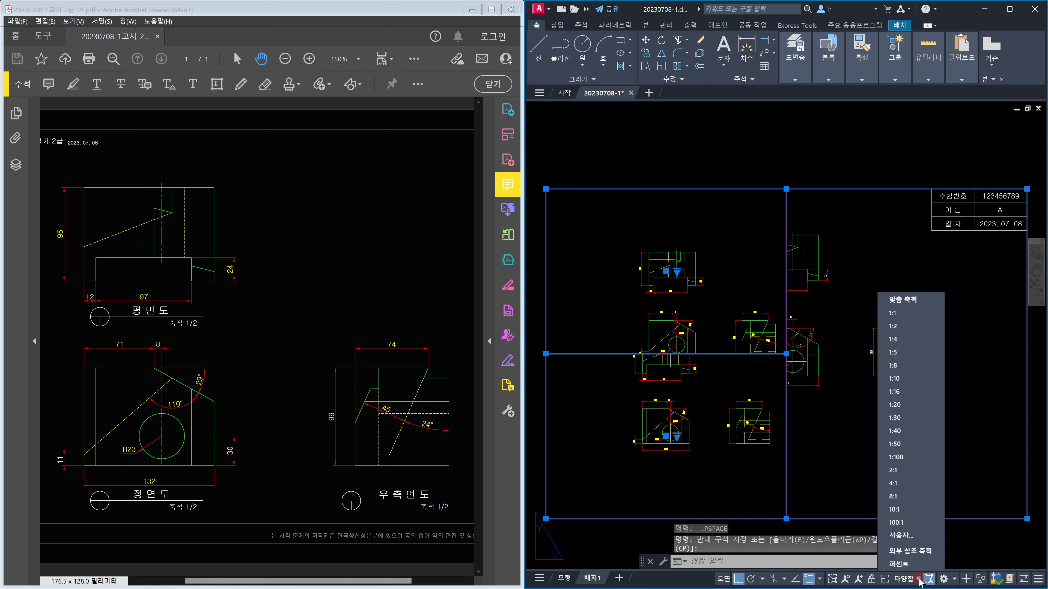
left_click(911, 329)
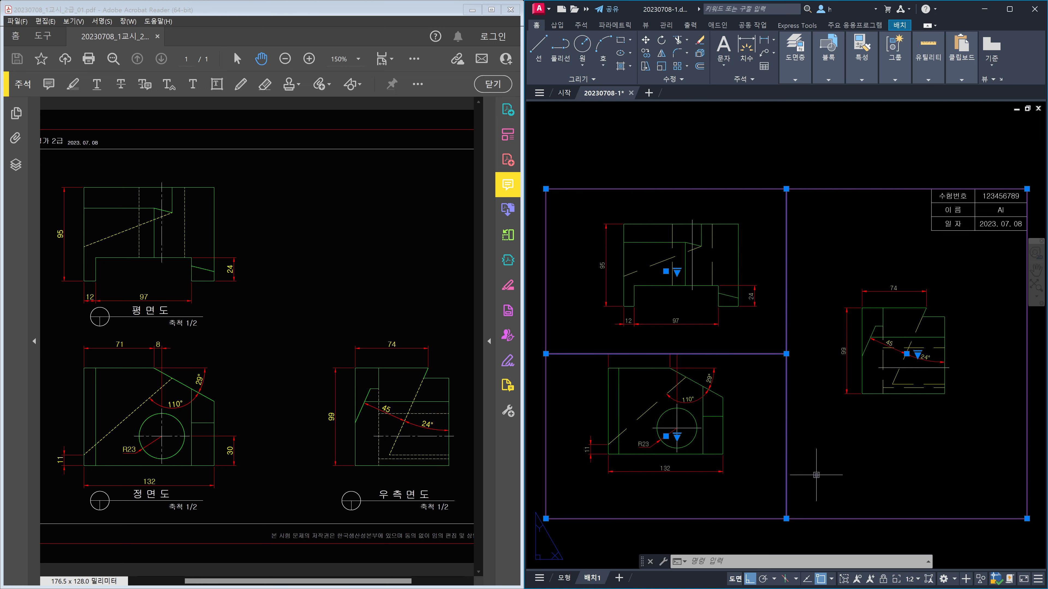
left_click(759, 160)
key("Escape")
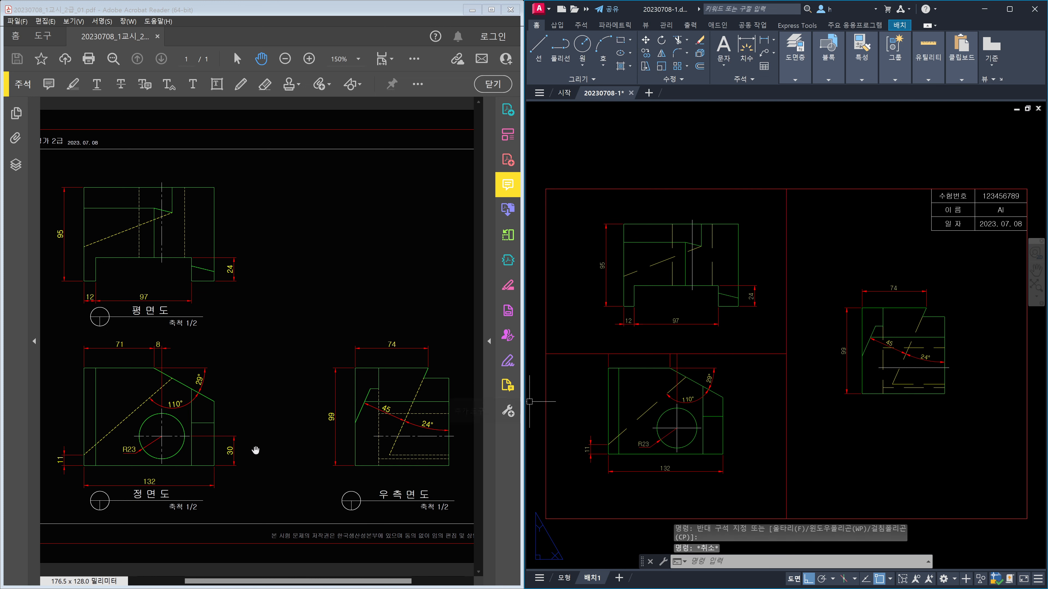
Step: Shift the front view (정면도) and the top view (평면도) within their viewports to follow the reference sheet, and return to paper space
left_click(264, 443)
scroll(265, 443, "down", 3, "ctrl")
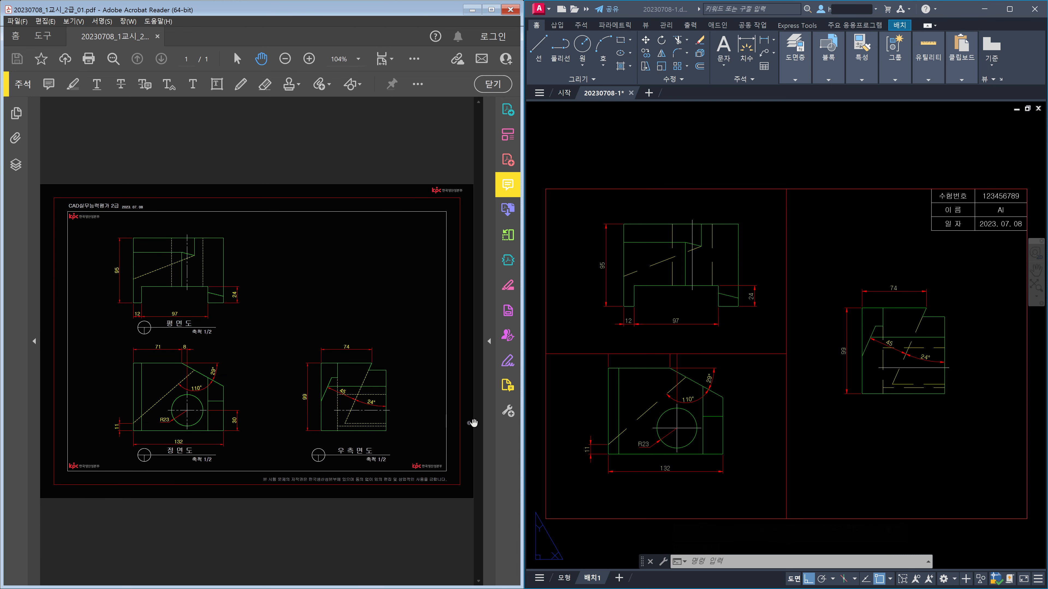
double_click(756, 428)
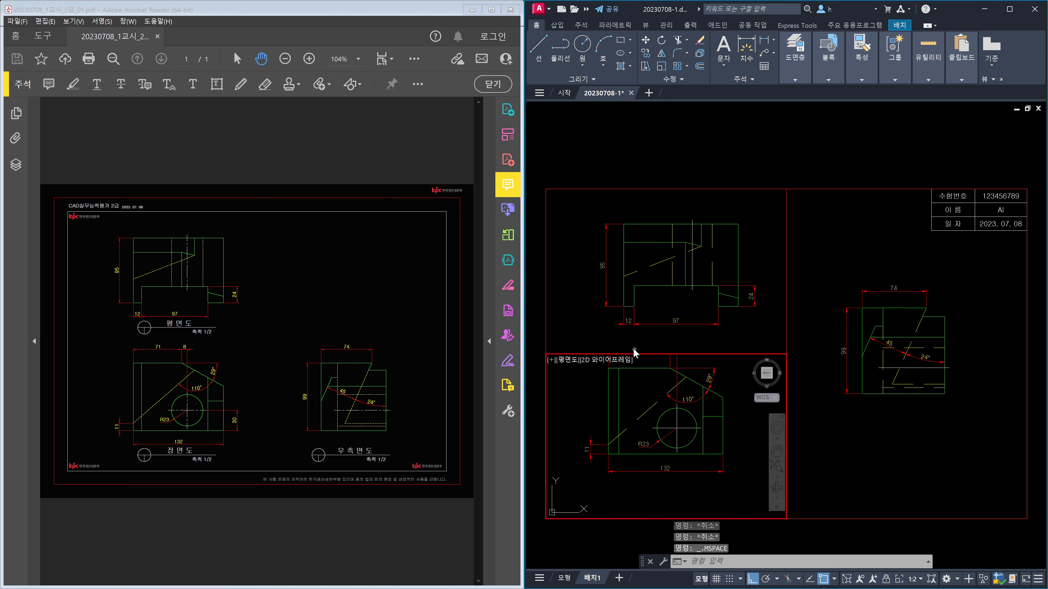
middle_click_drag(723, 434, 727, 445)
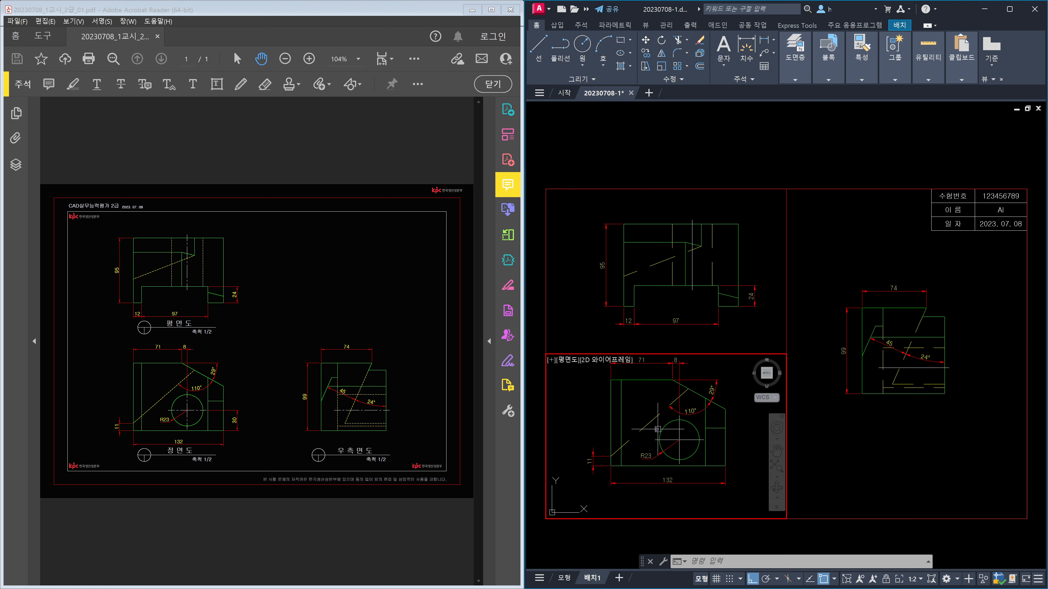
middle_click_drag(656, 430, 661, 430)
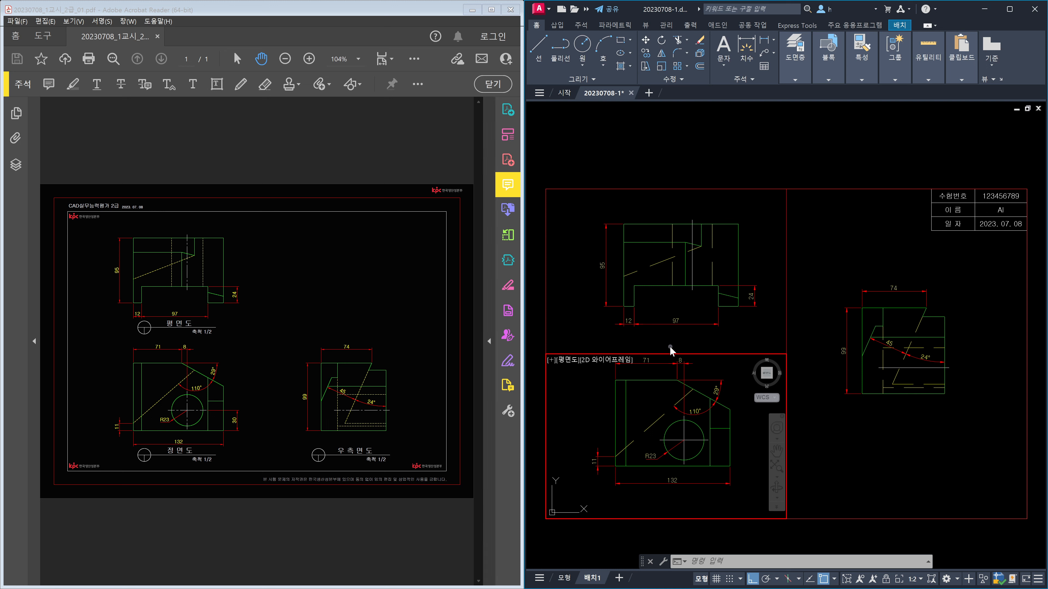
left_click(759, 258)
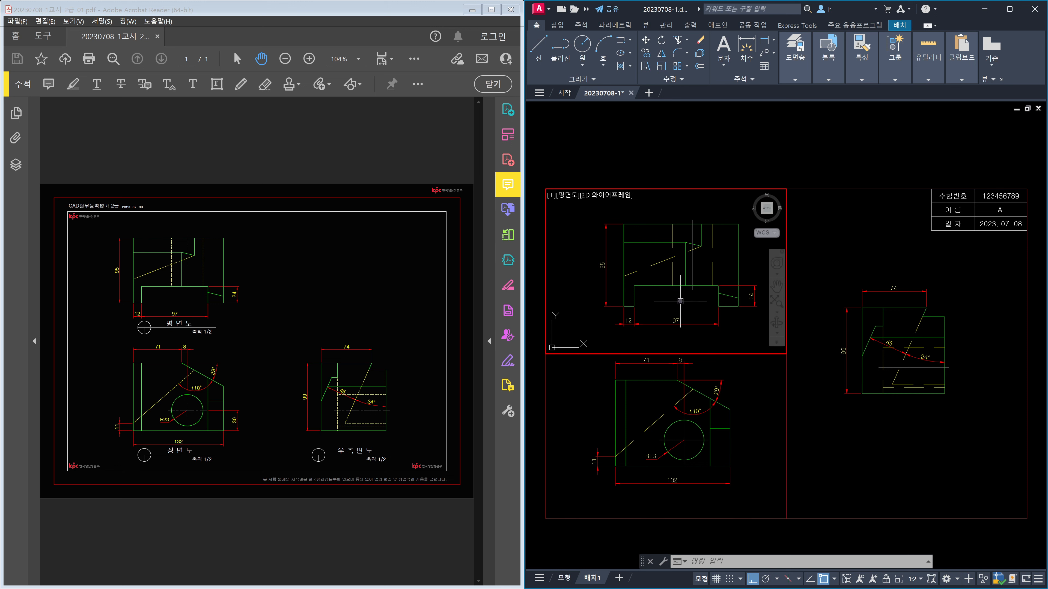
middle_click_drag(680, 301, 680, 297)
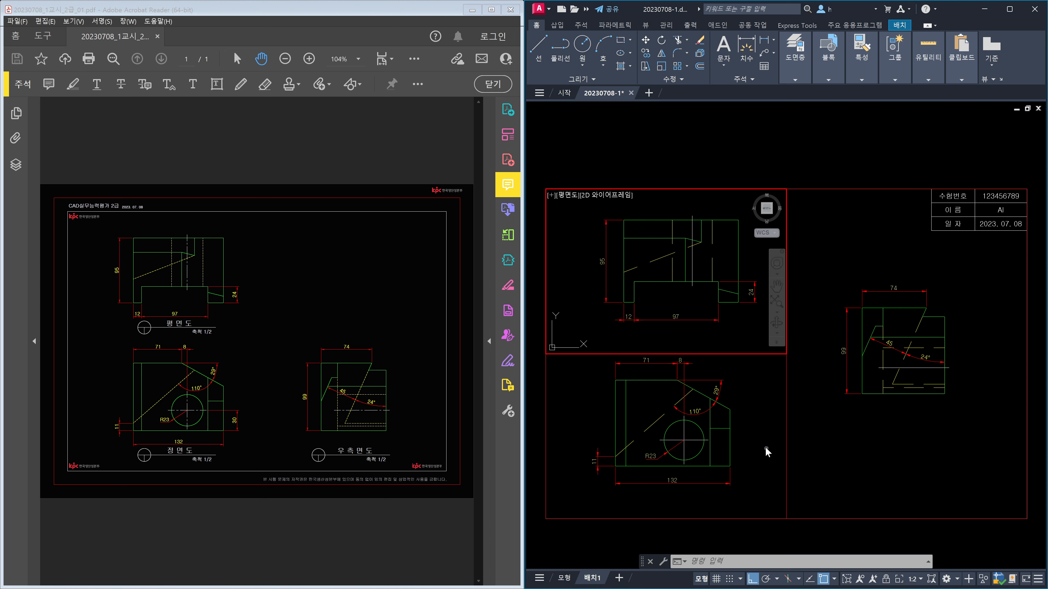
double_click(758, 151)
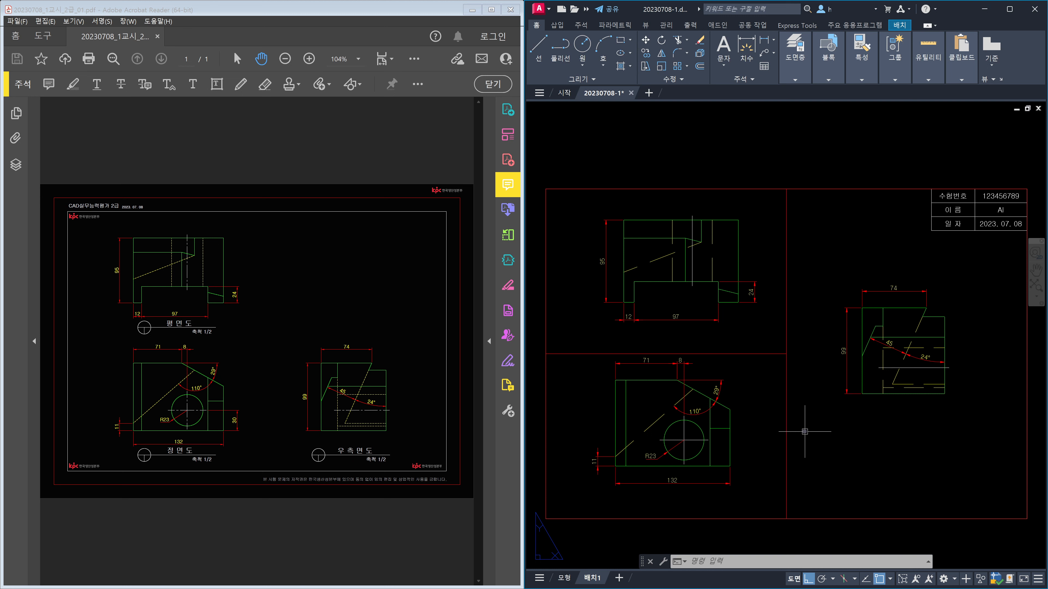
Step: Align the right-side view horizontally with the front view using MVSETUP, matching endpoints on the bottom edges of the two views
type("mvset")
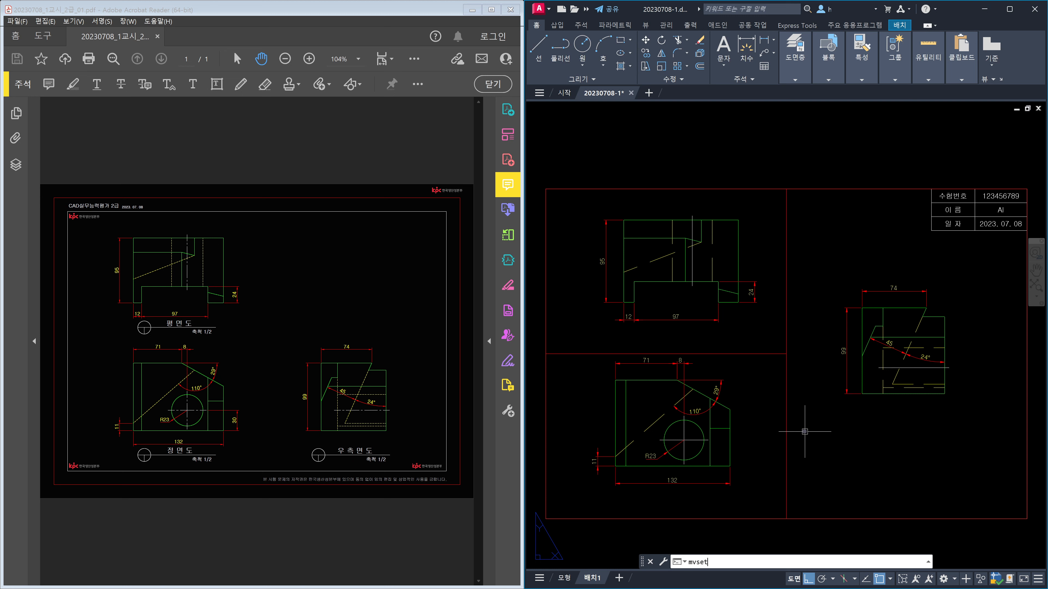
type("up")
key("Return")
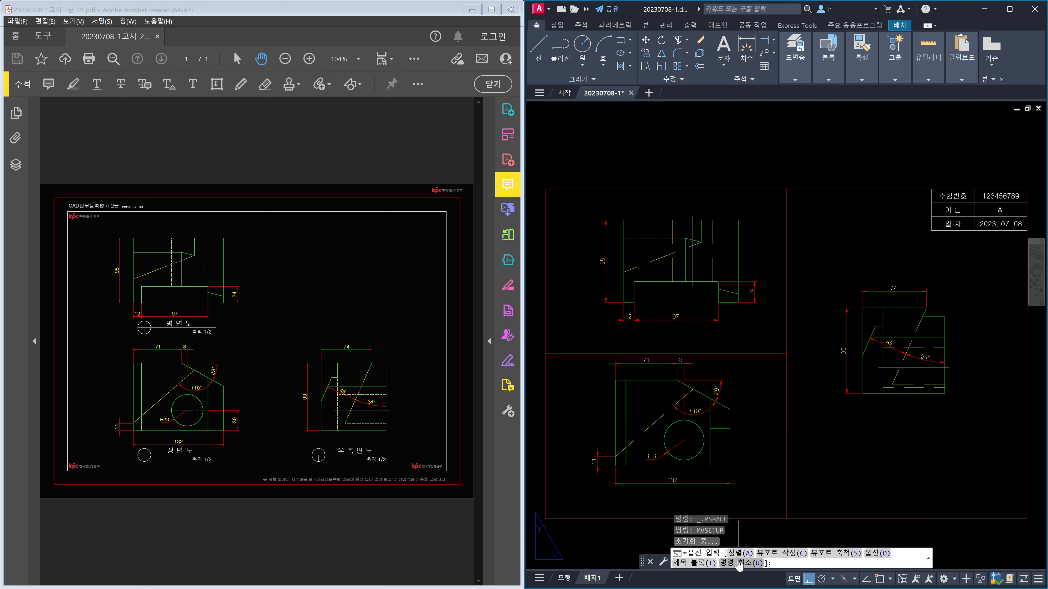
type("a")
key("Return")
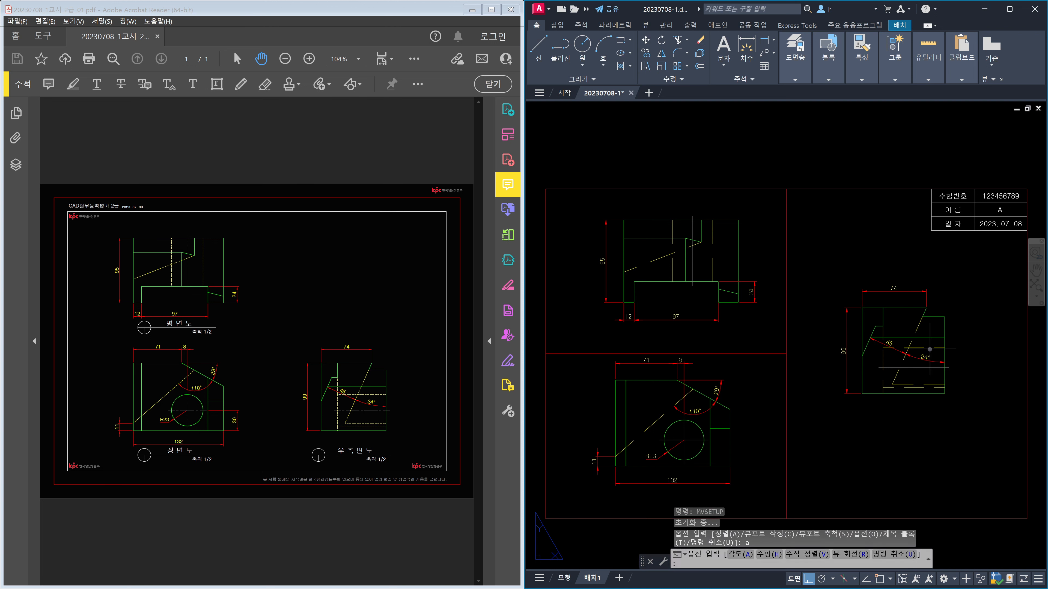
type("h")
key("Return")
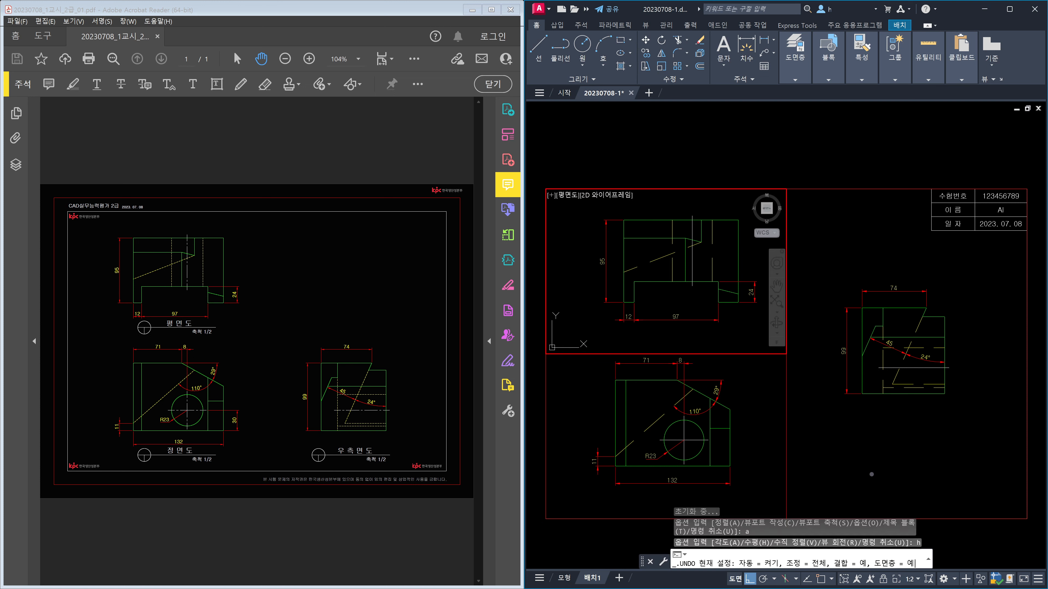
left_click(753, 490)
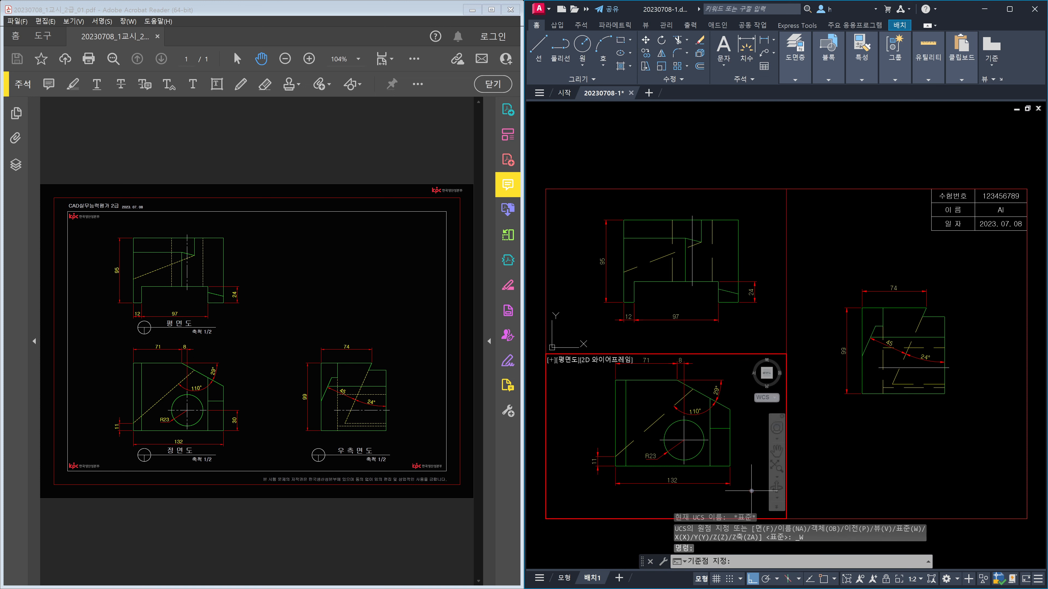
key("F8")
right_click(751, 491, "shift")
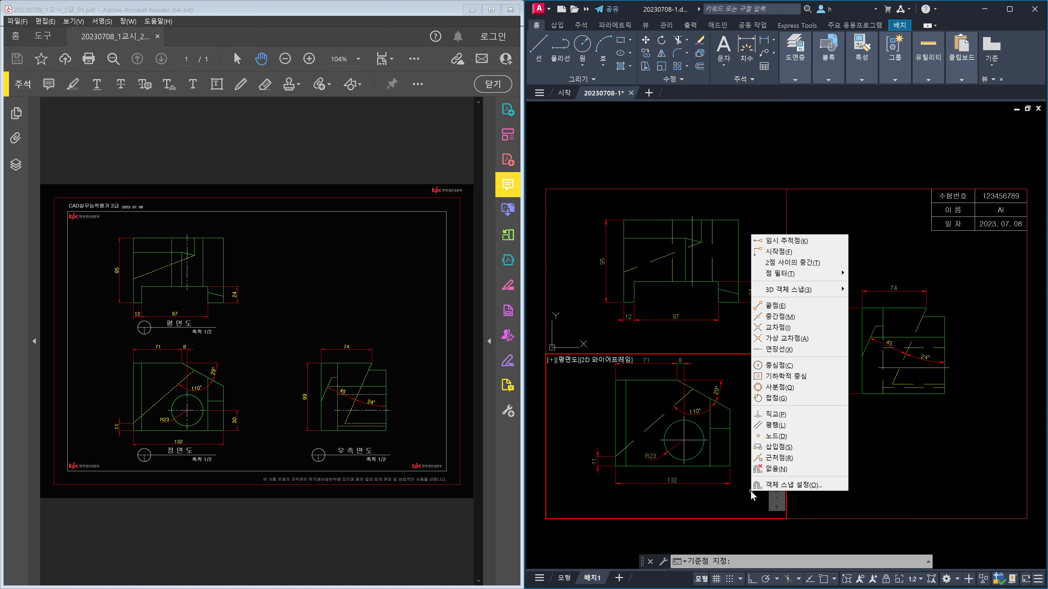
left_click(775, 306)
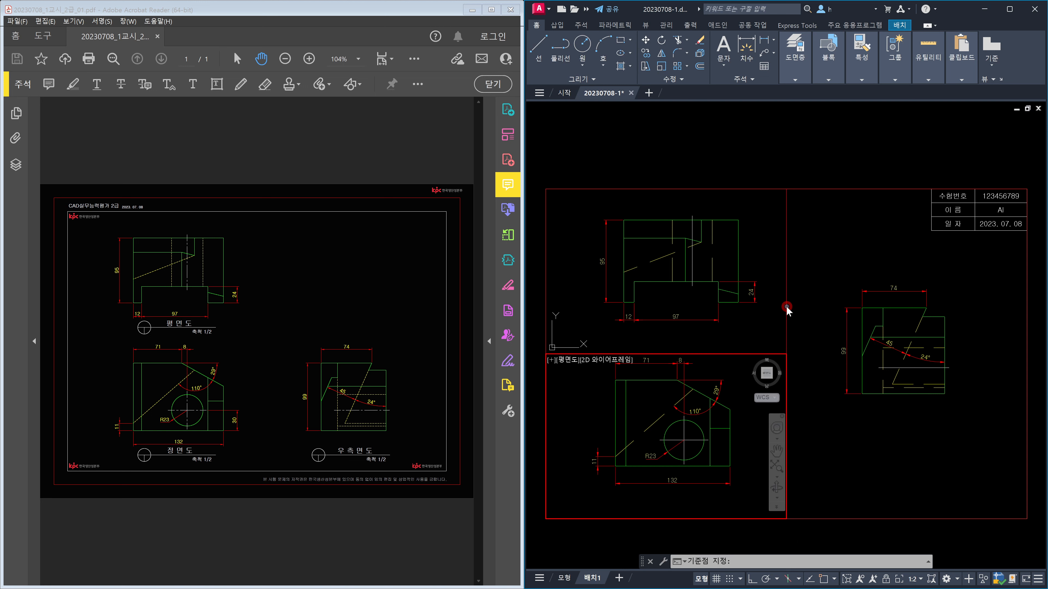
key("F8")
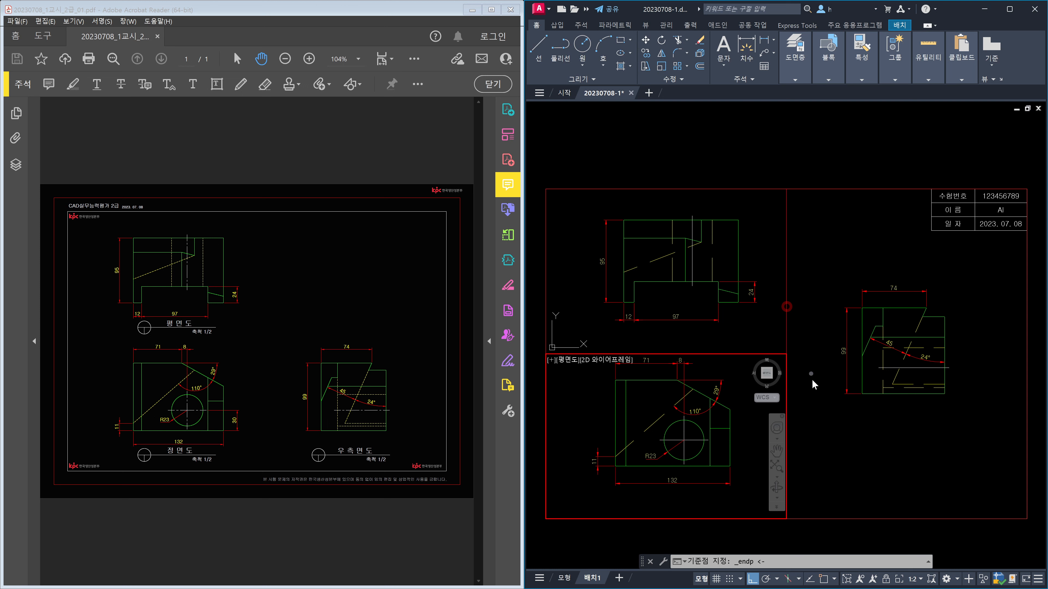
left_click(719, 463)
left_click(914, 438)
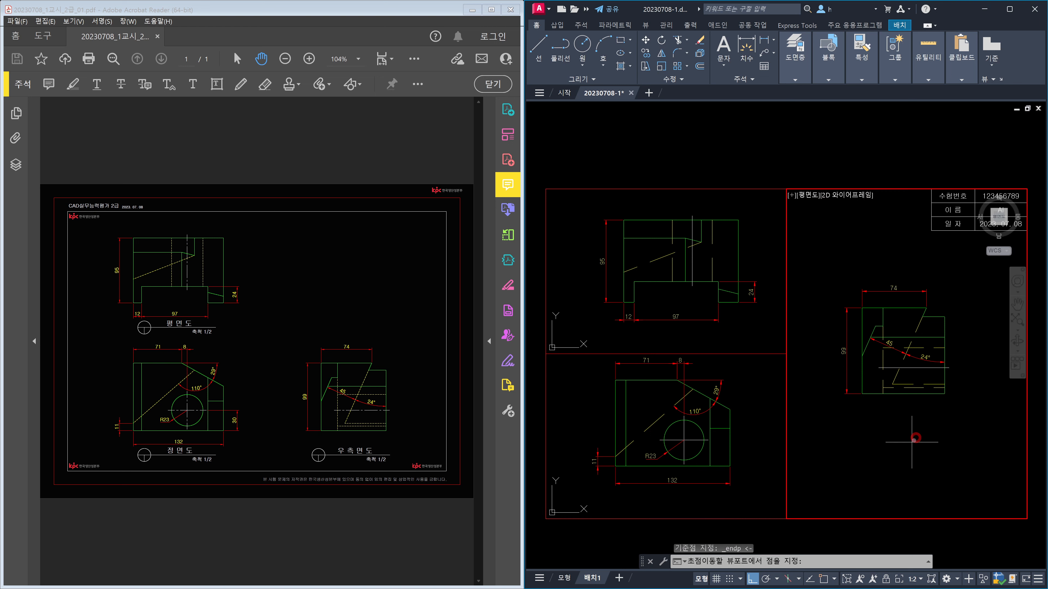
right_click(867, 466, "shift")
left_click(886, 281)
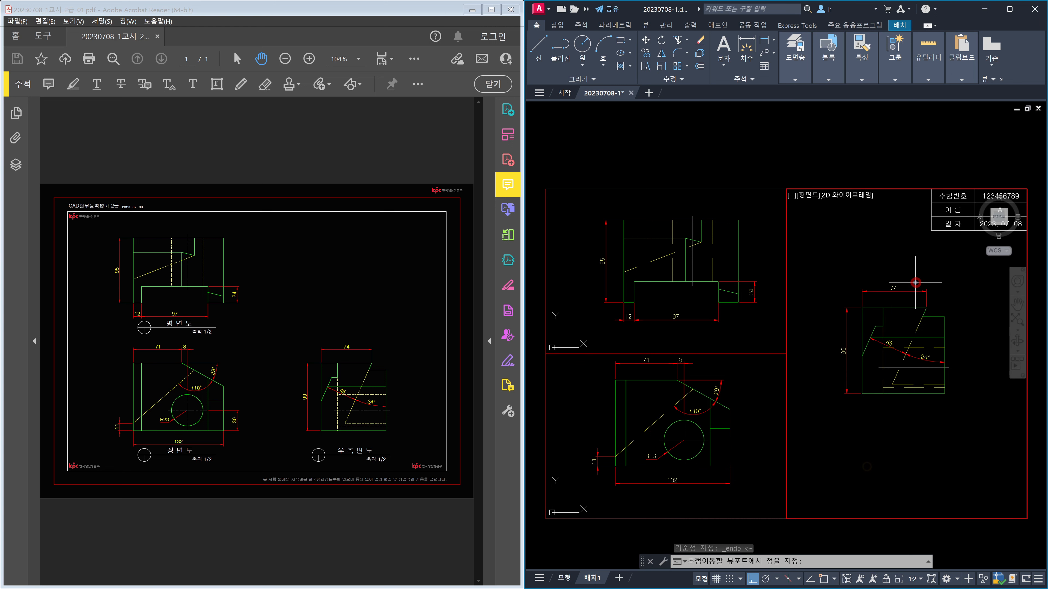
left_click(873, 396)
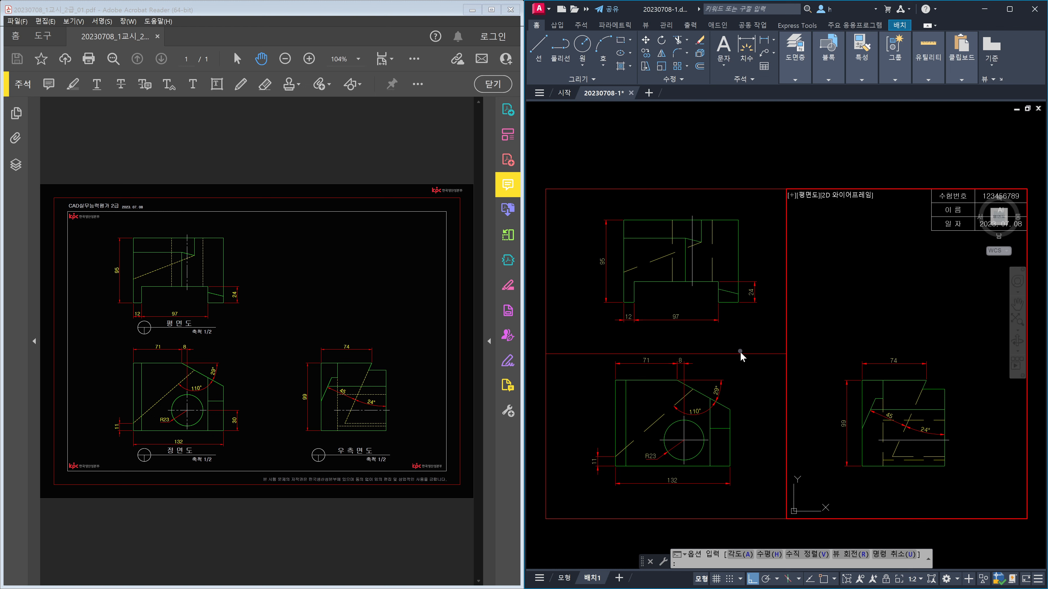
Step: Align the top view vertically with the front view using endpoints on their right edges, end MVSETUP and return to paper space
type("v")
key("Return")
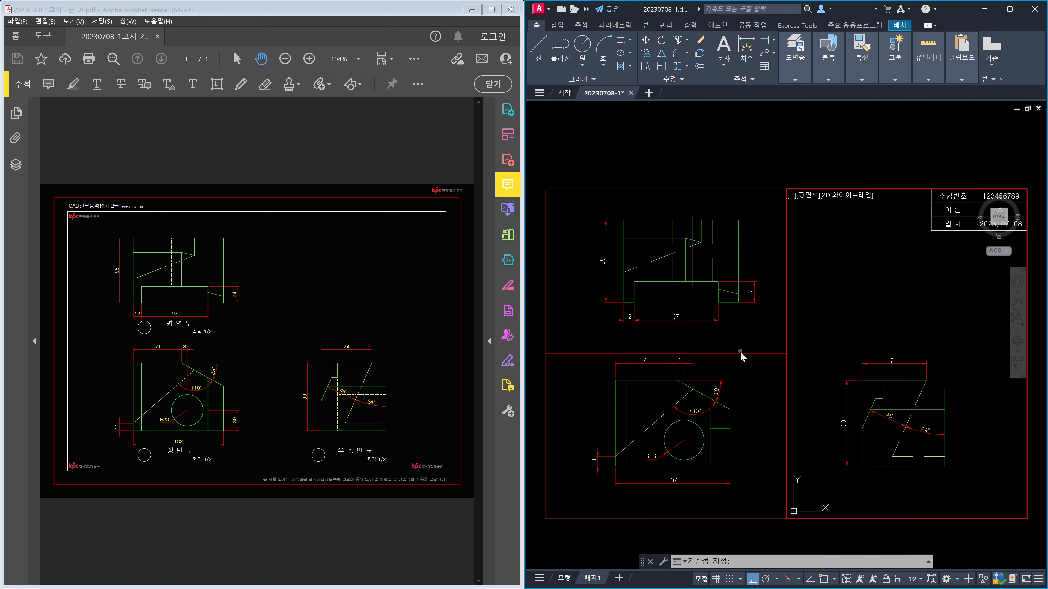
left_click(750, 414)
right_click(751, 414, "shift")
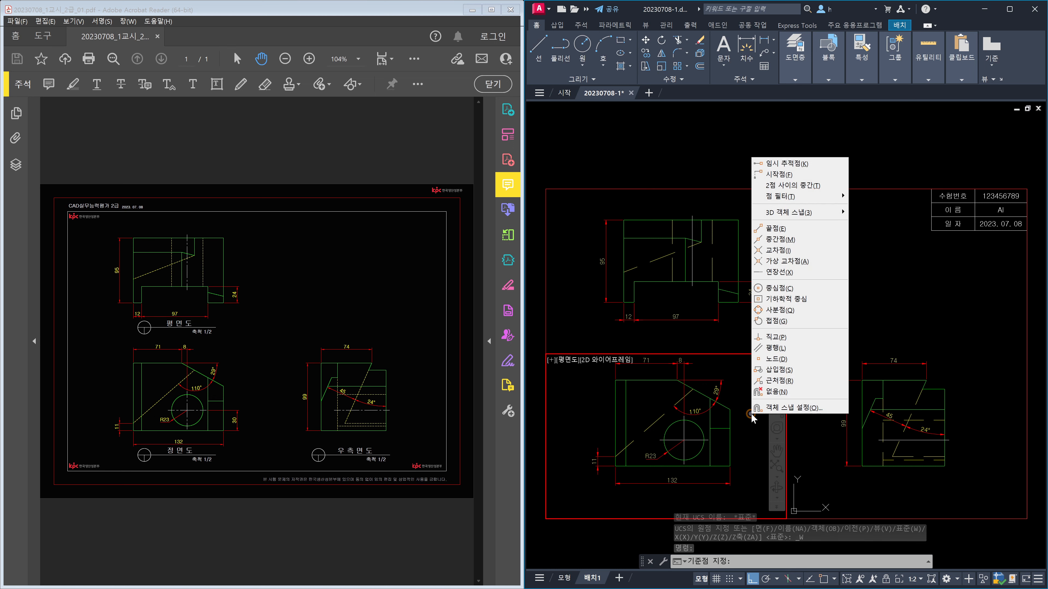
left_click(777, 229)
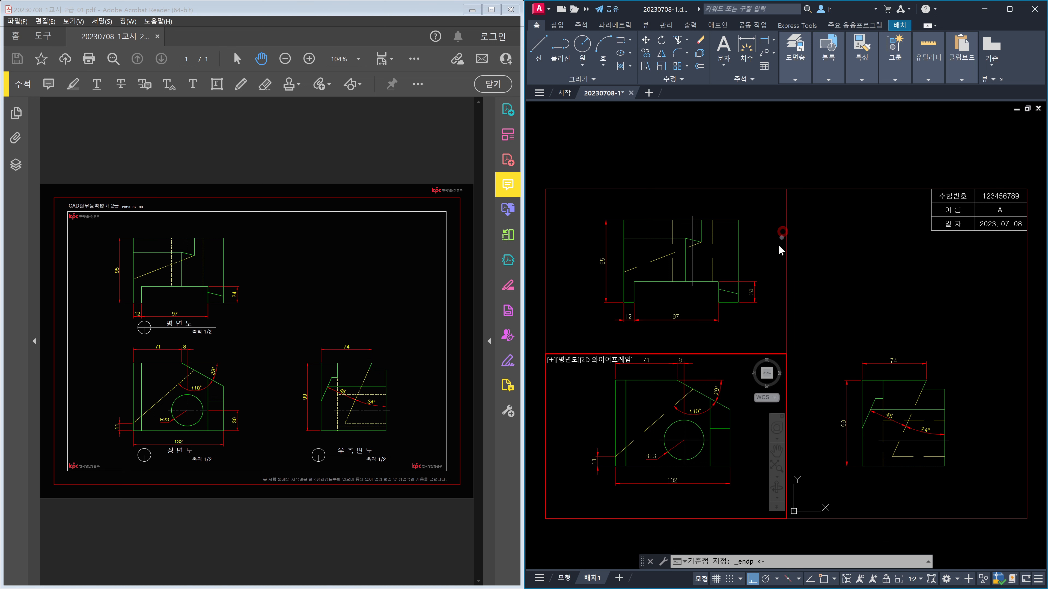
left_click(730, 451)
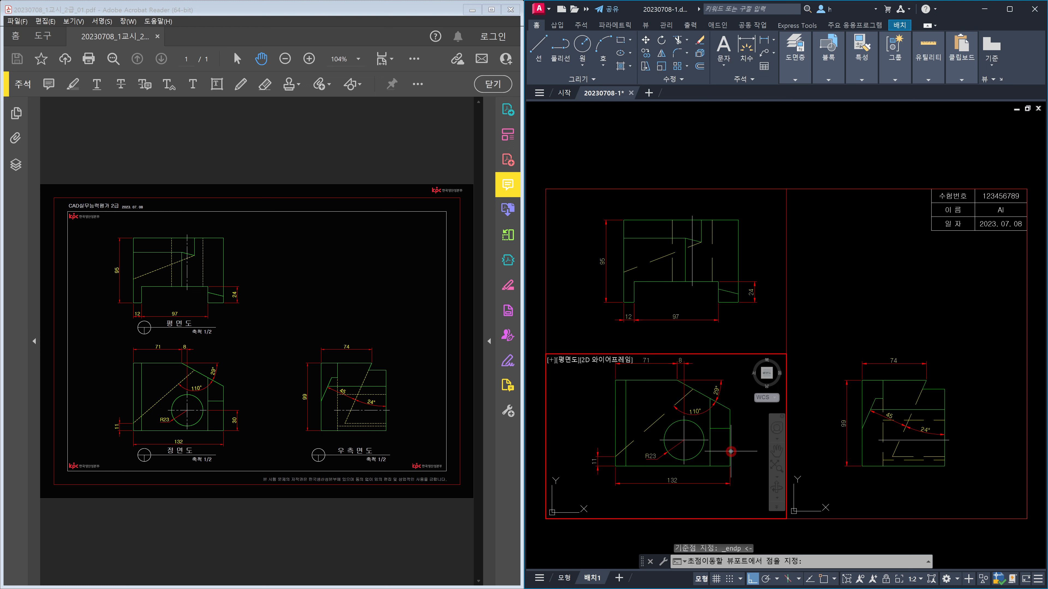
left_click(743, 317)
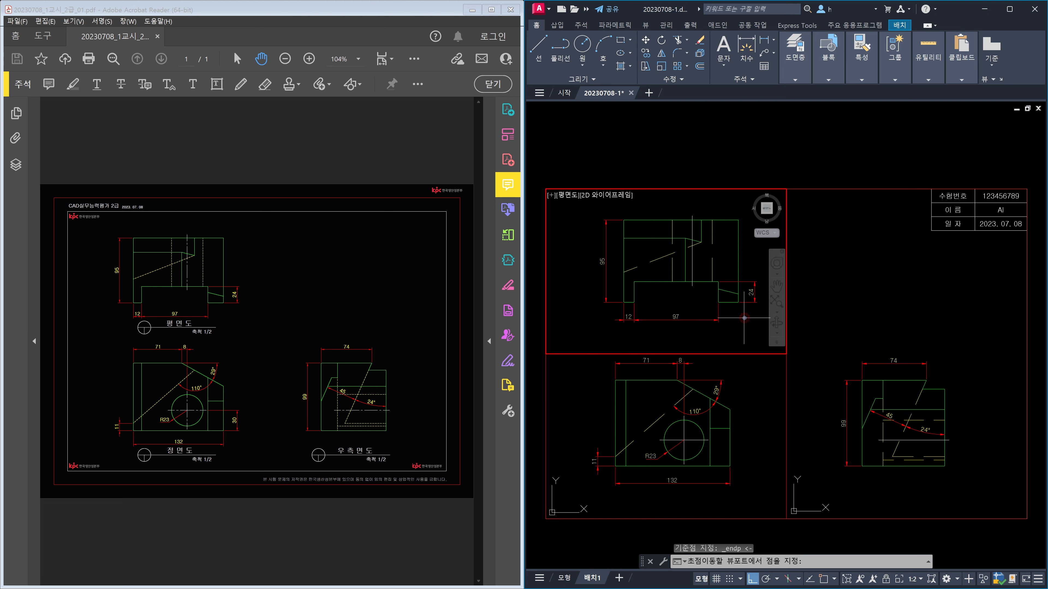
right_click(743, 318, "shift")
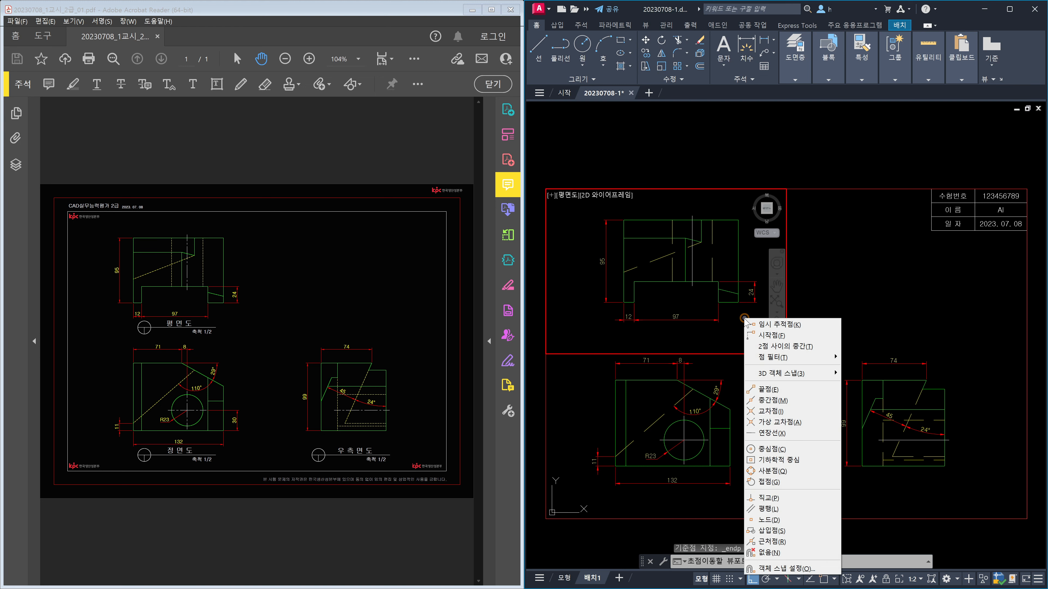
left_click(772, 389)
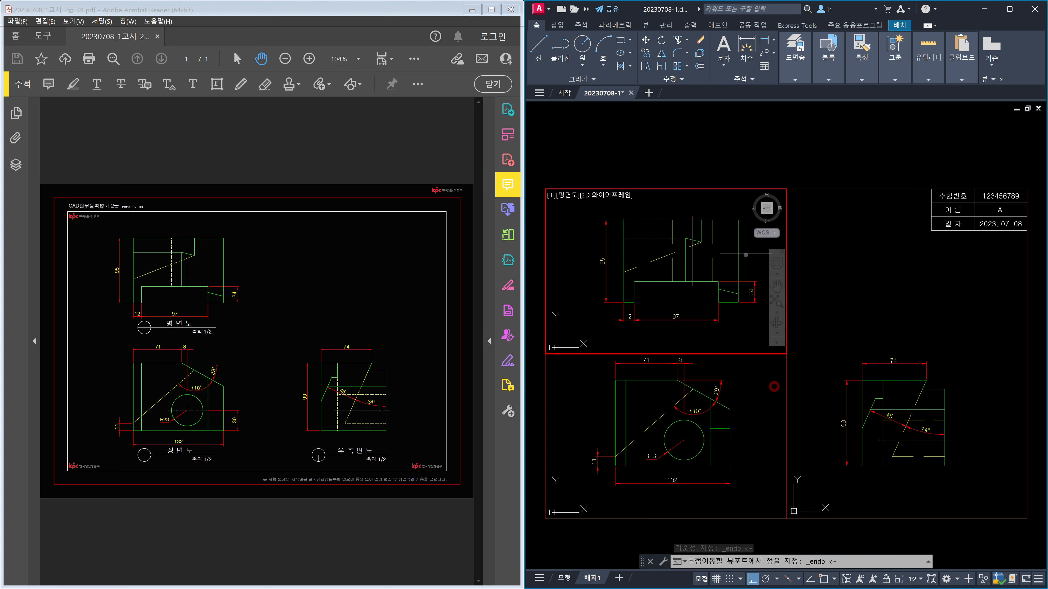
left_click(740, 231)
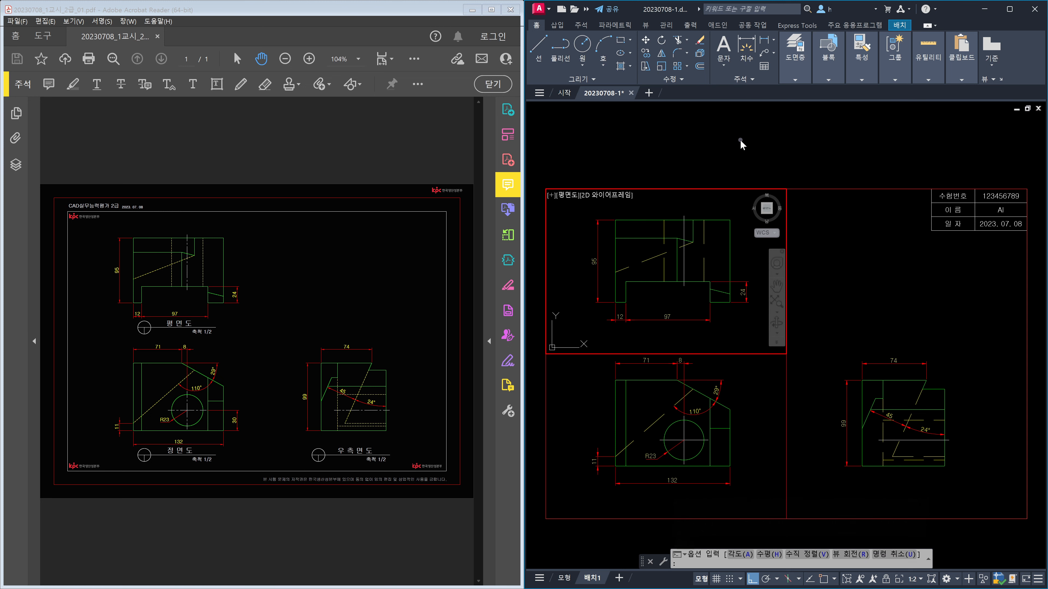
key("Escape")
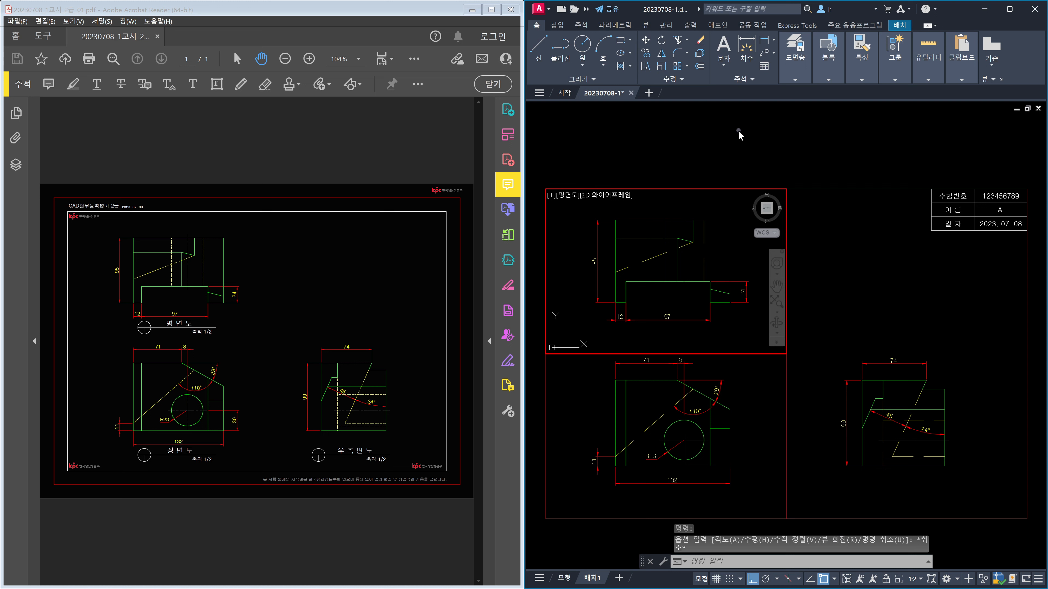
double_click(738, 131)
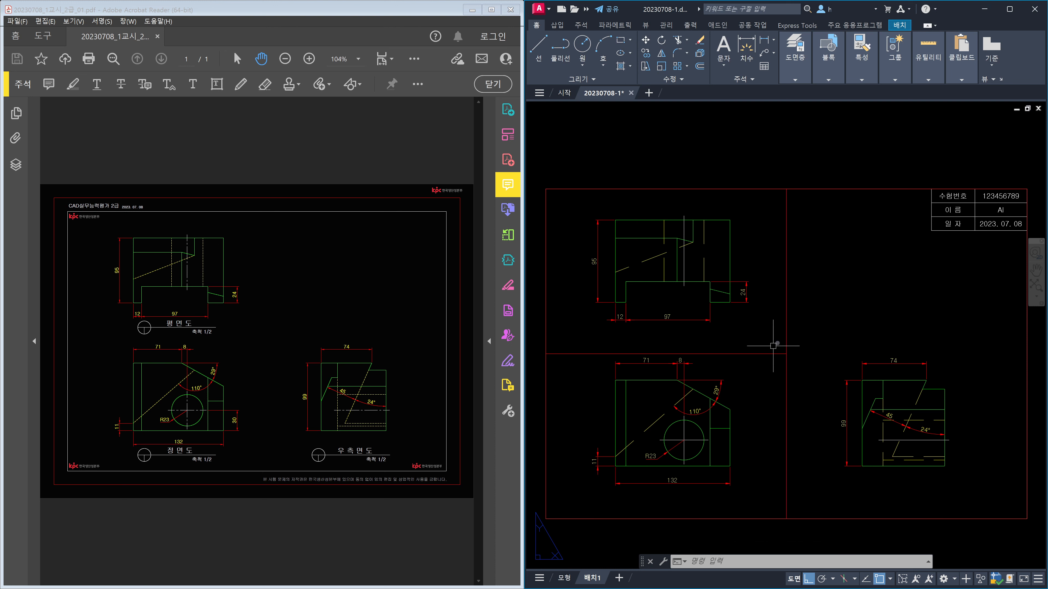
Step: Move all three viewports to the 뷰포트 layer
left_click(803, 365)
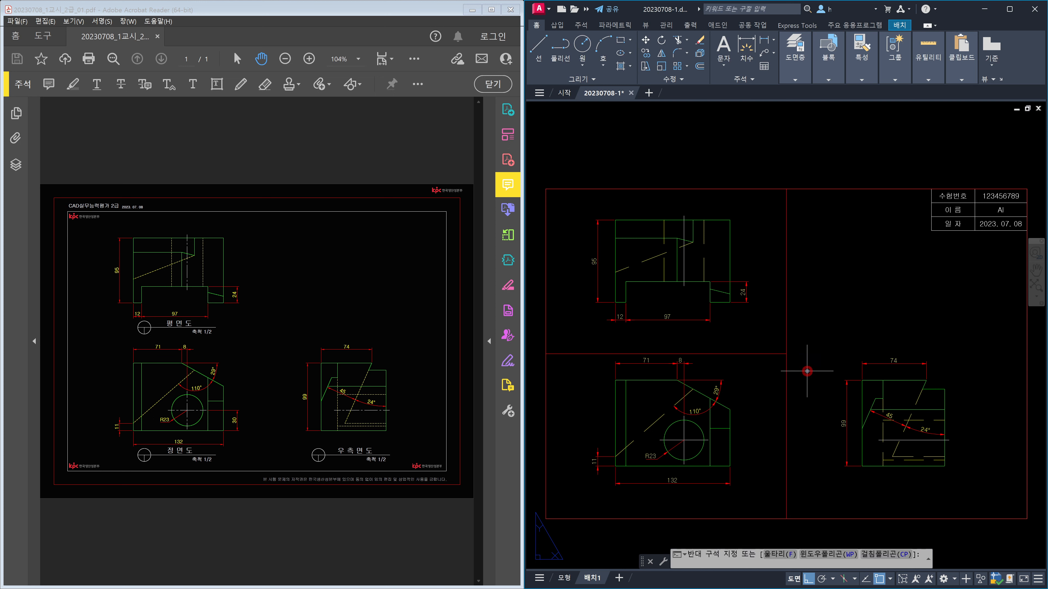
left_click(776, 338)
left_click(797, 80)
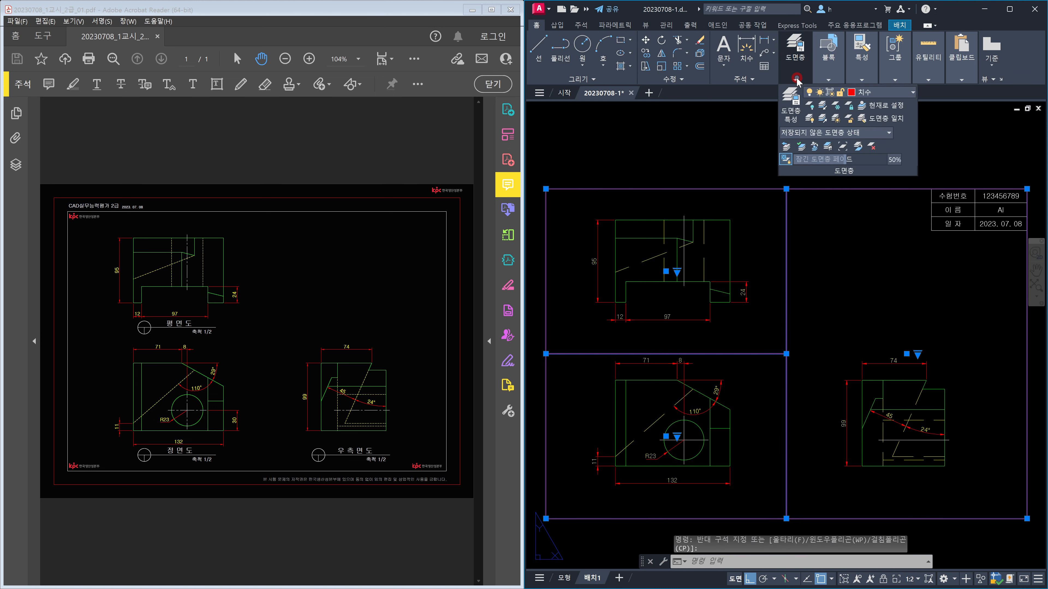
left_click(887, 95)
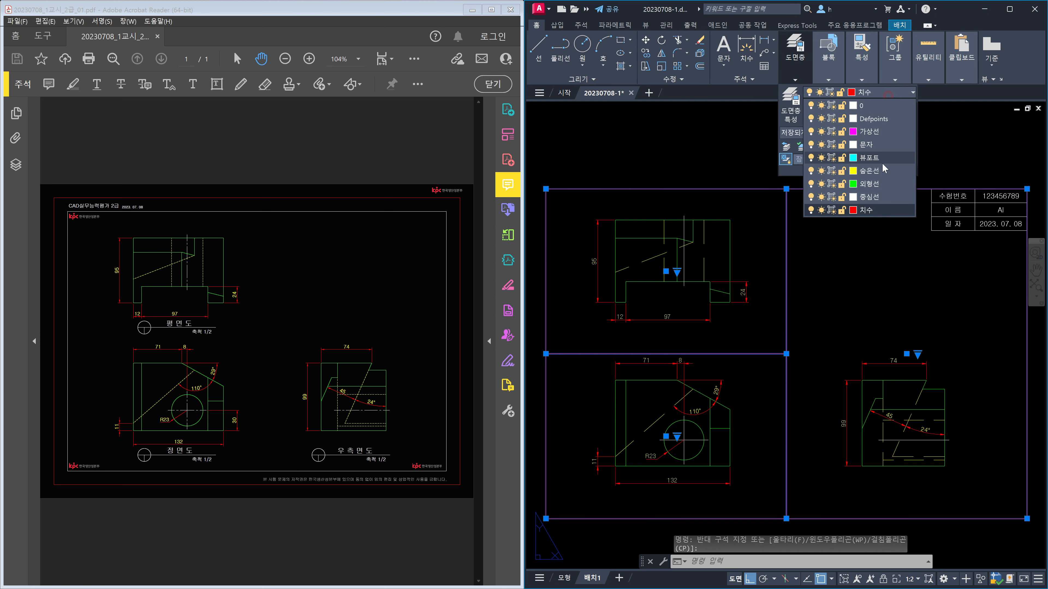
left_click(868, 158)
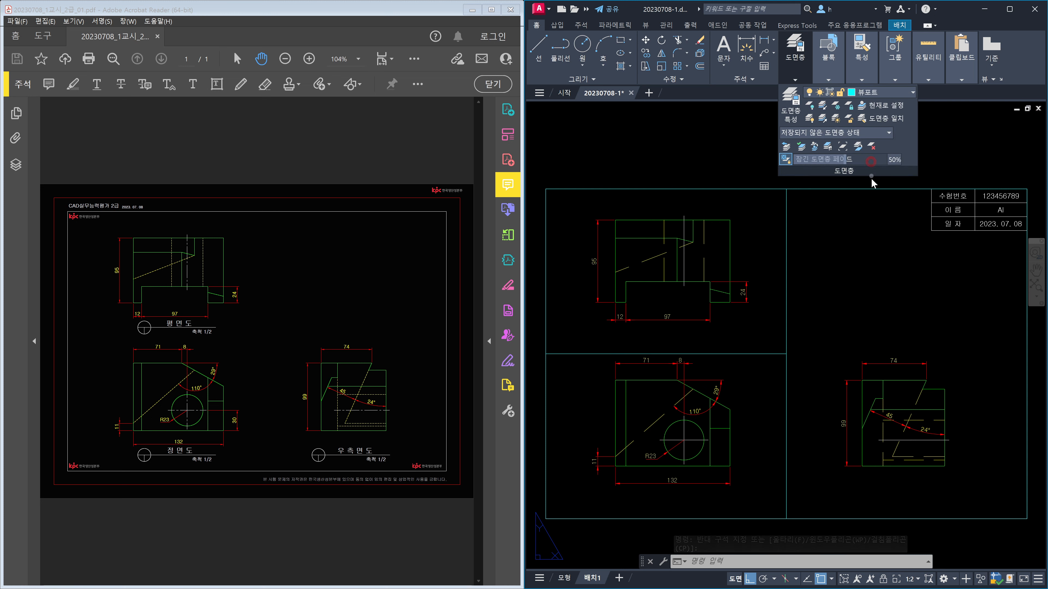
left_click(857, 269)
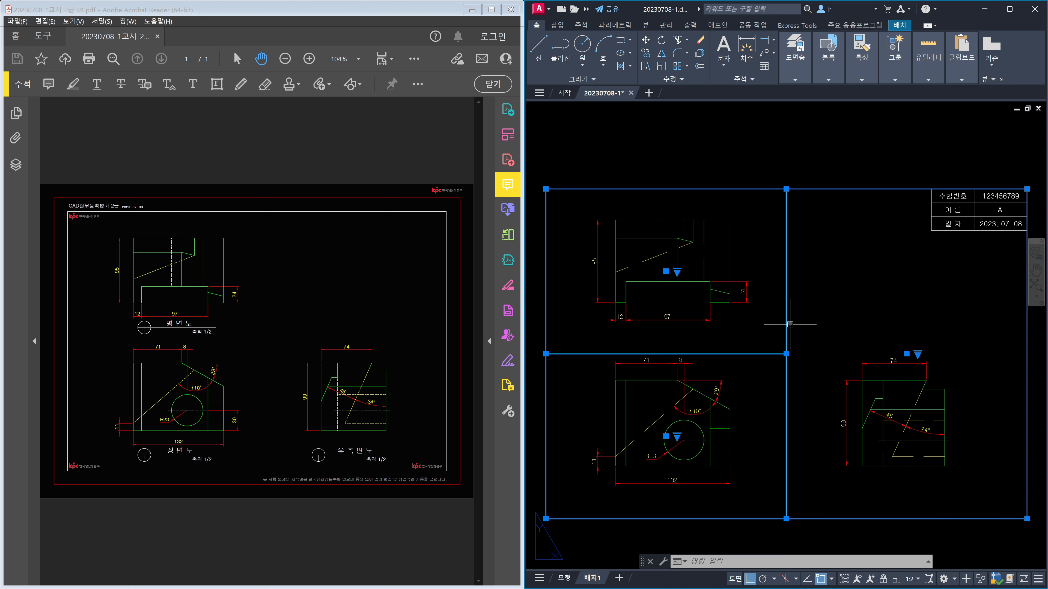
Step: Freeze the 뷰포트 layer so the viewport frames are hidden on the layout
left_click(793, 79)
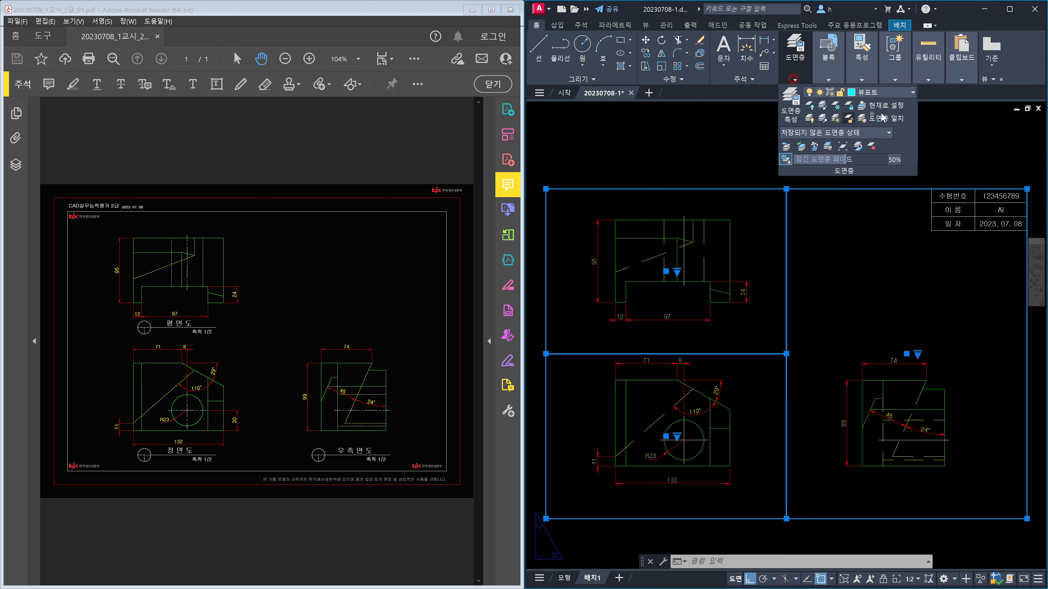
left_click(911, 93)
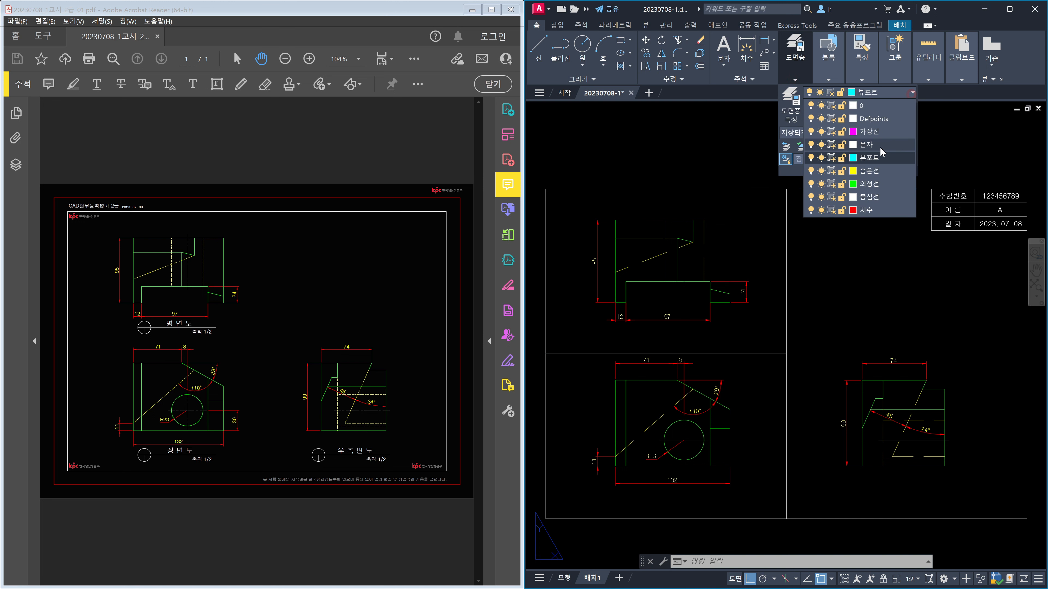
left_click(810, 157)
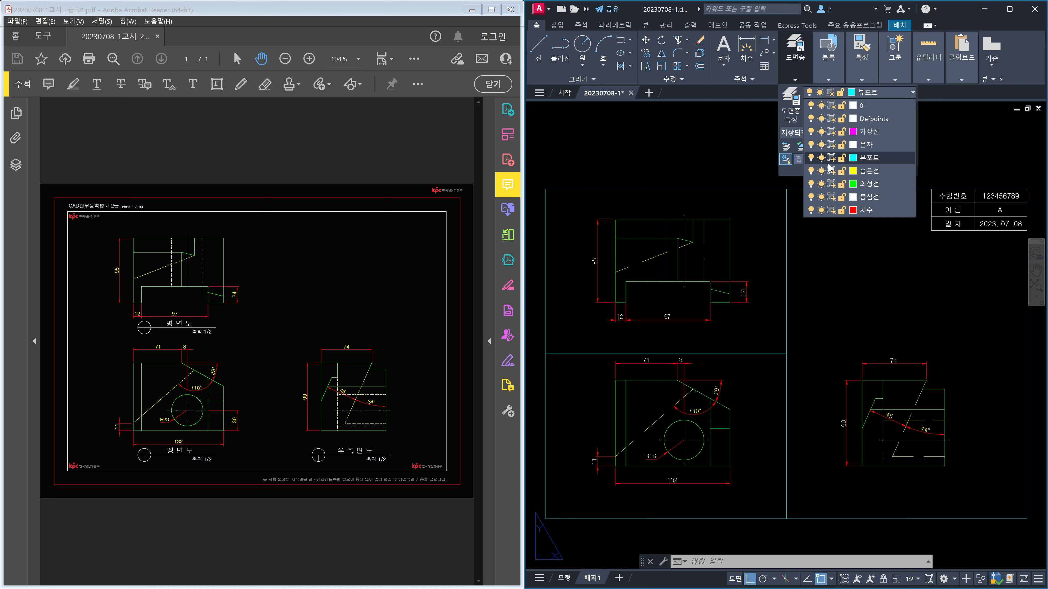
left_click(821, 158)
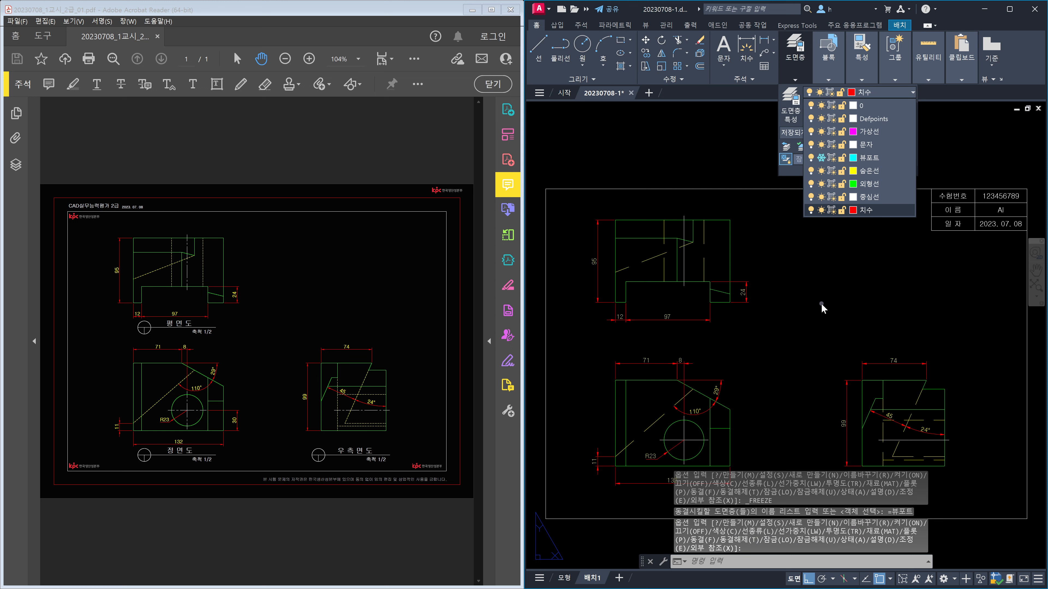
left_click(820, 311)
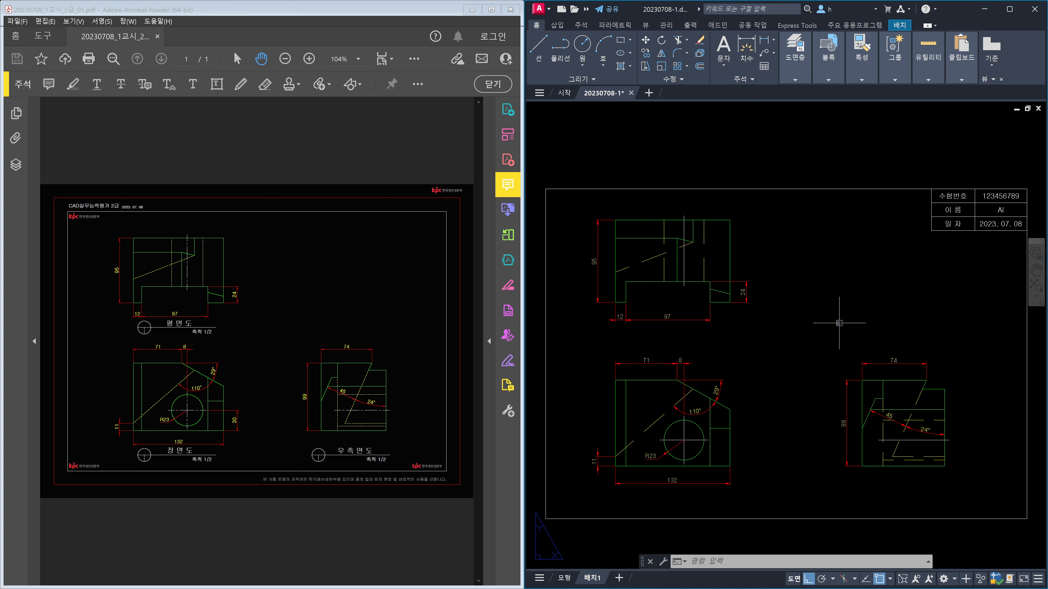
Step: Insert the TITLE block below the front view's 132 dimension at scale 1 and rotation 0
type("INSERT")
key("Return")
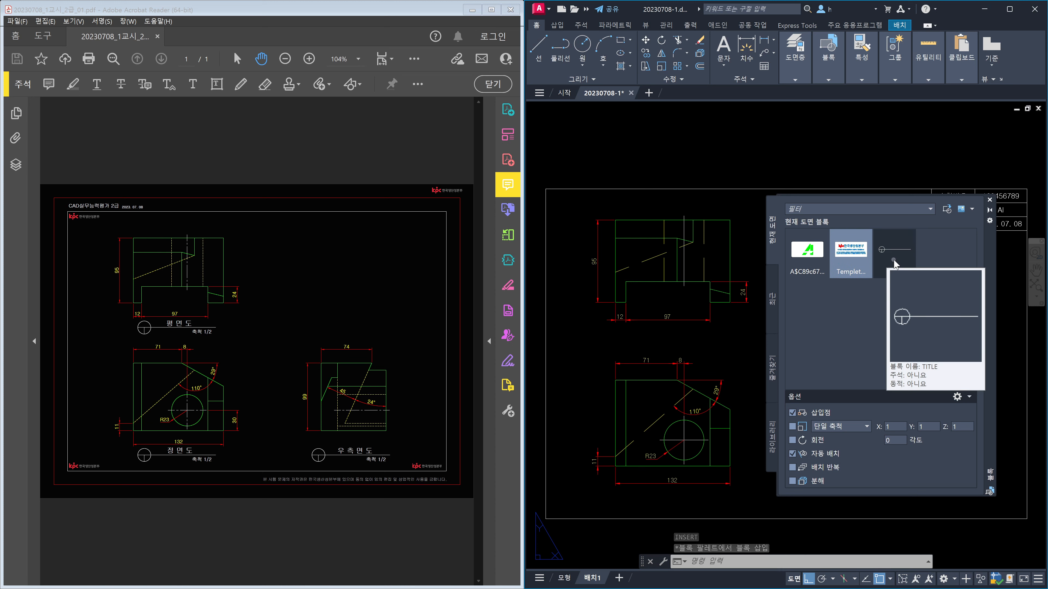
left_click(894, 260)
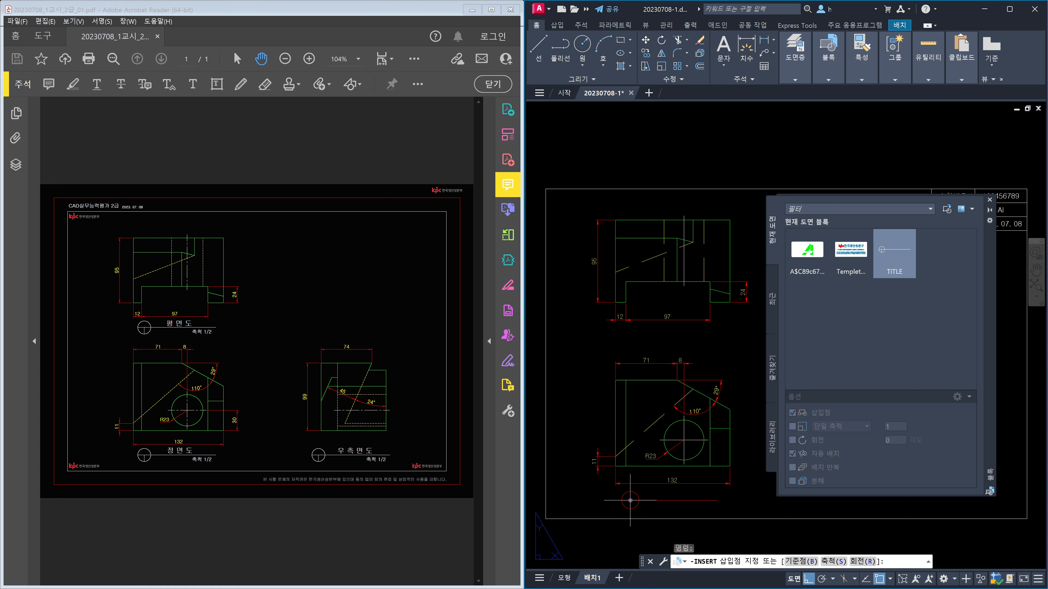
left_click(630, 500)
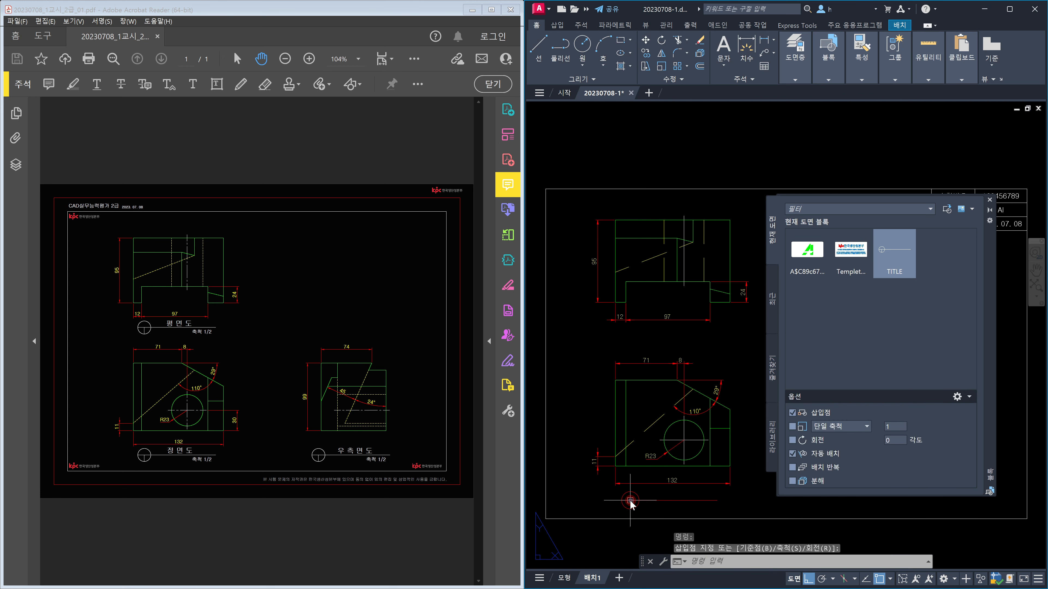
left_click(989, 200)
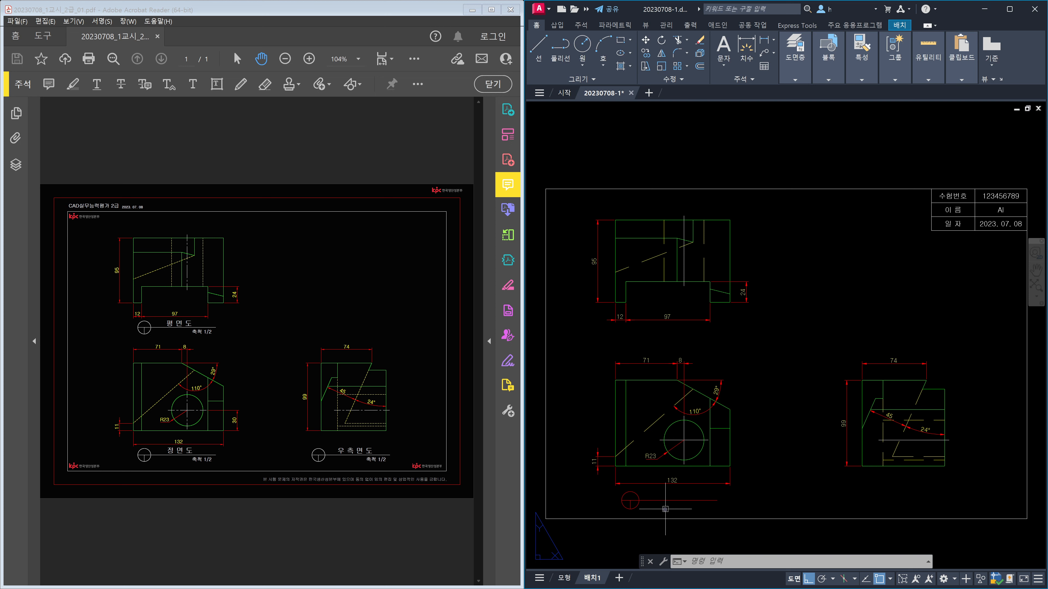
Step: Move the inserted TITLE block to layer 0 and clear the selection
left_click(685, 509)
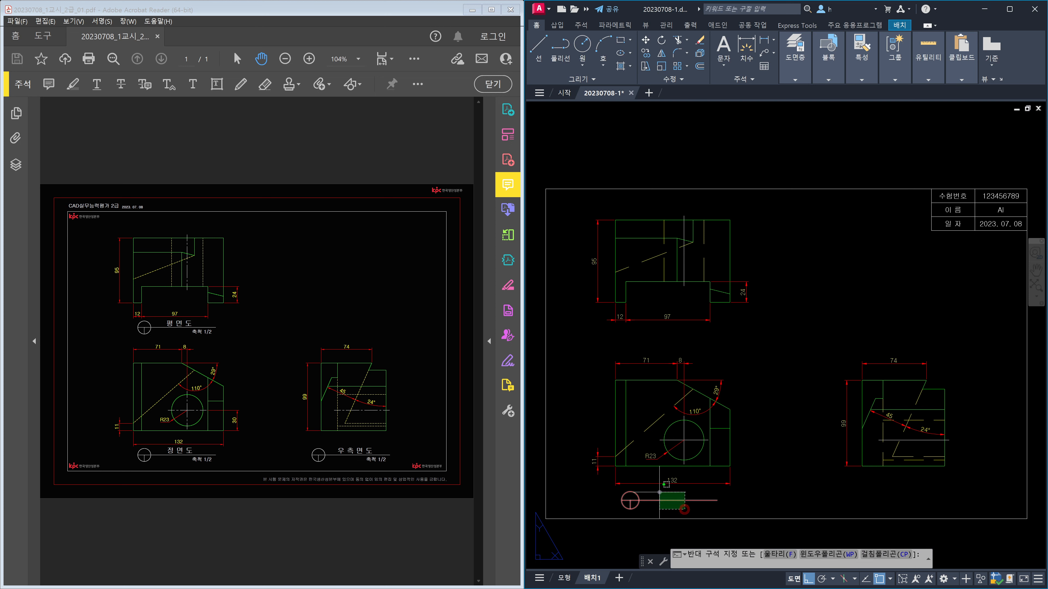
left_click(660, 493)
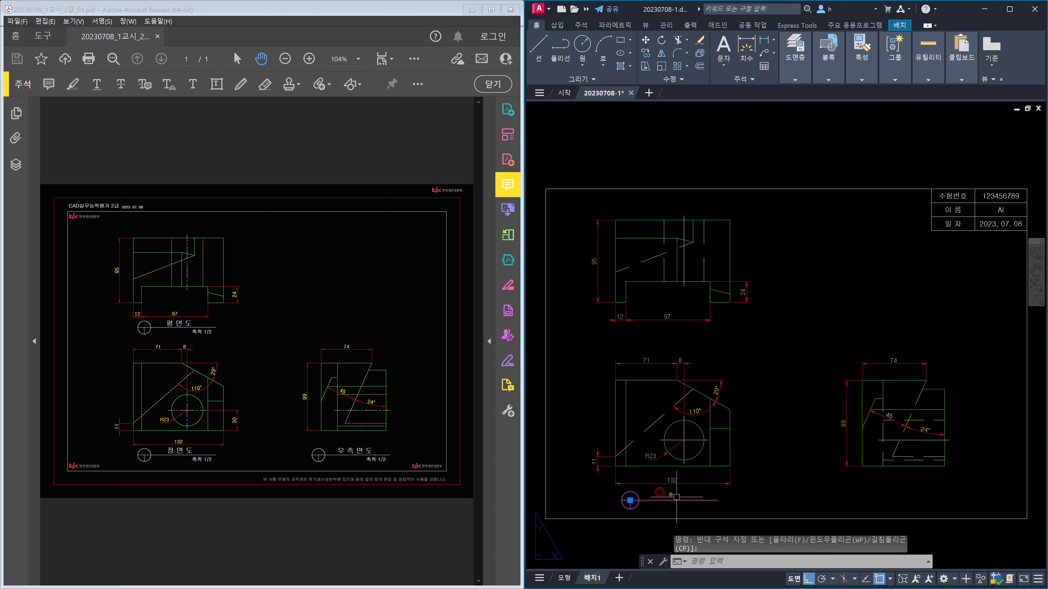
left_click(796, 79)
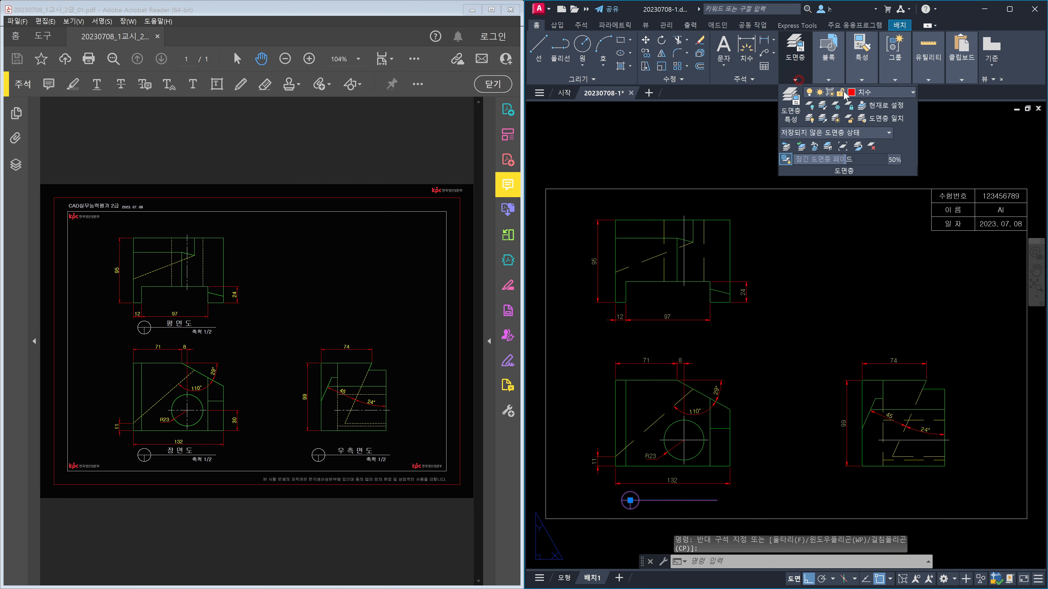
left_click(875, 93)
left_click(872, 108)
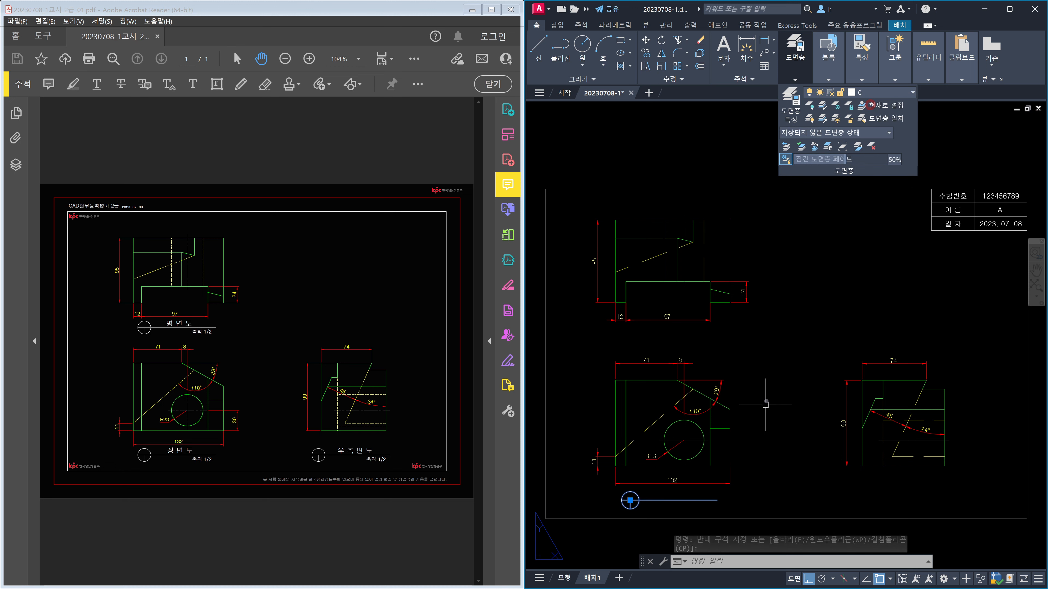
key("Escape")
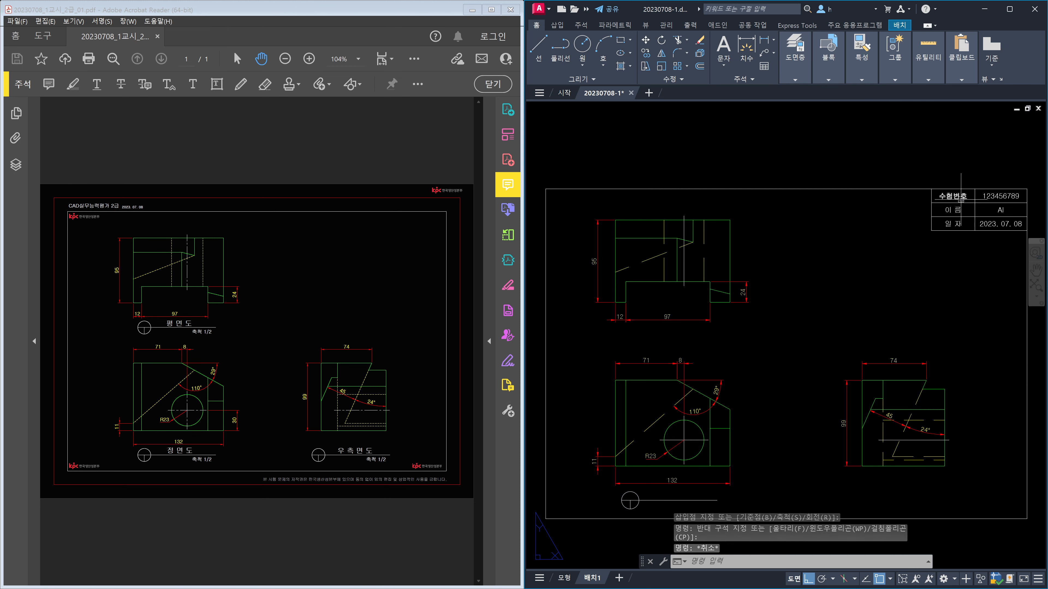
Step: Copy the 수험번호 text from the title block twice, once above and once below the front view's title line
type("co")
key("Return")
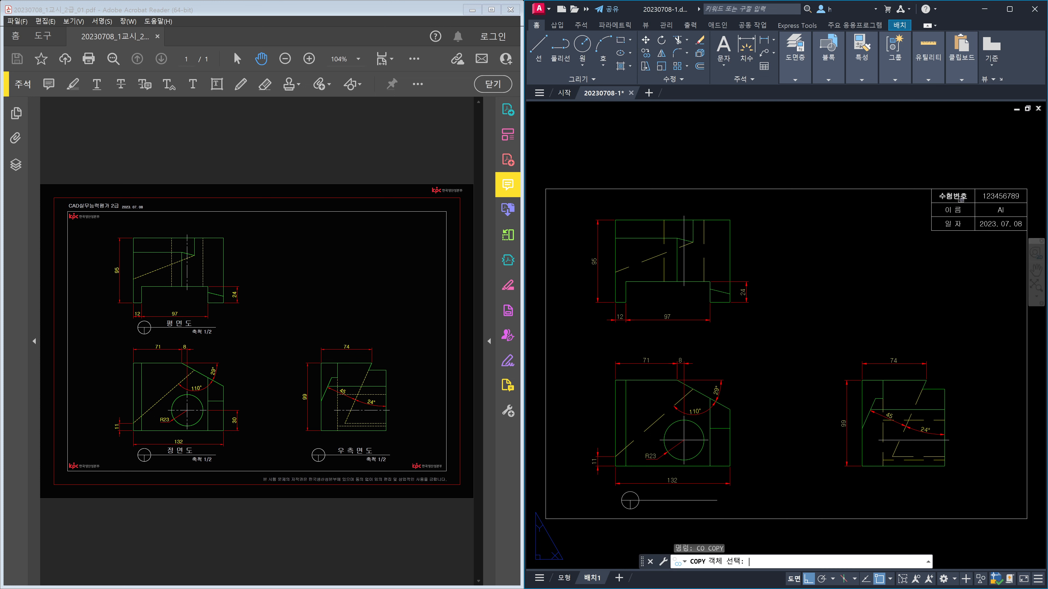
left_click(952, 196)
key("Return")
left_click(952, 197)
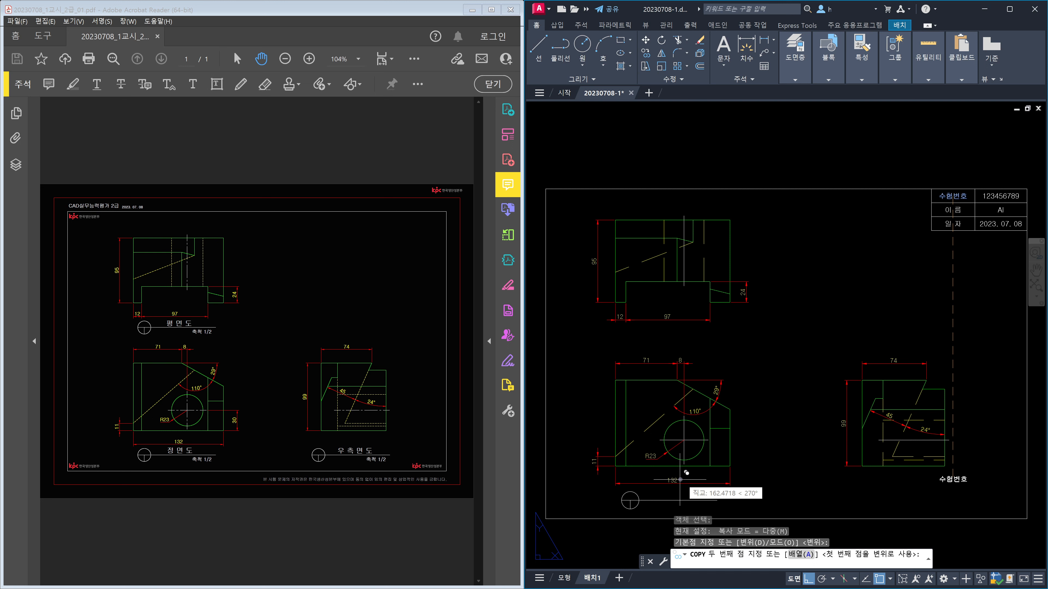
key("F8")
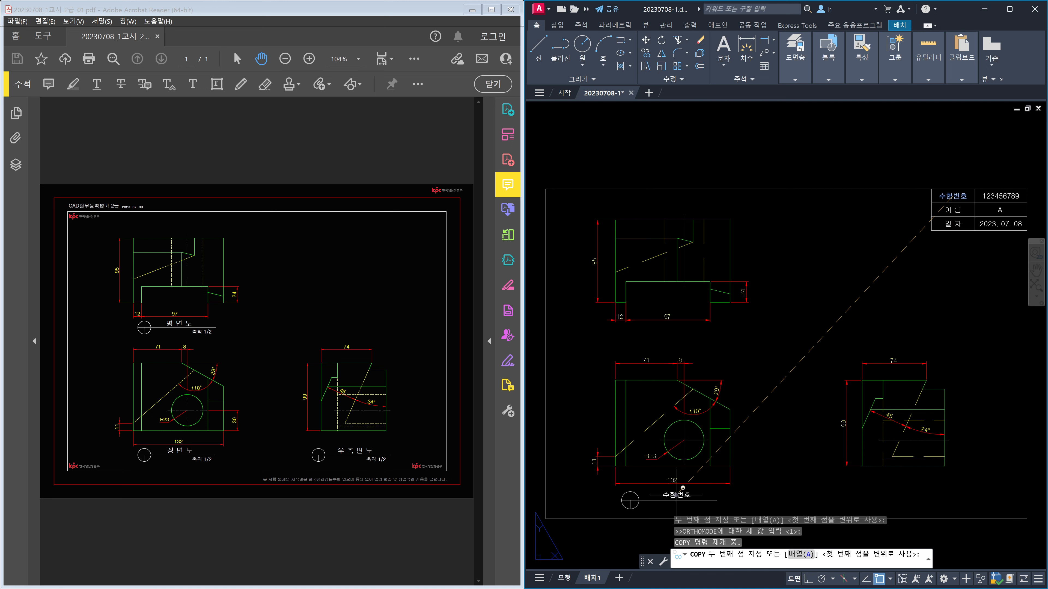
left_click(683, 487)
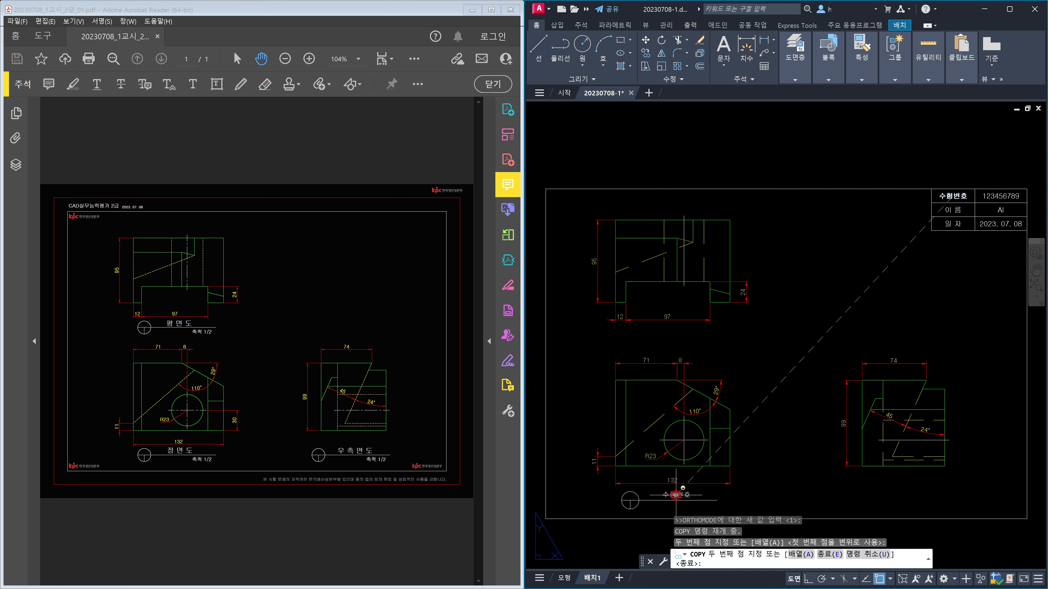
left_click(702, 507)
key("F8")
key("space")
key("Escape")
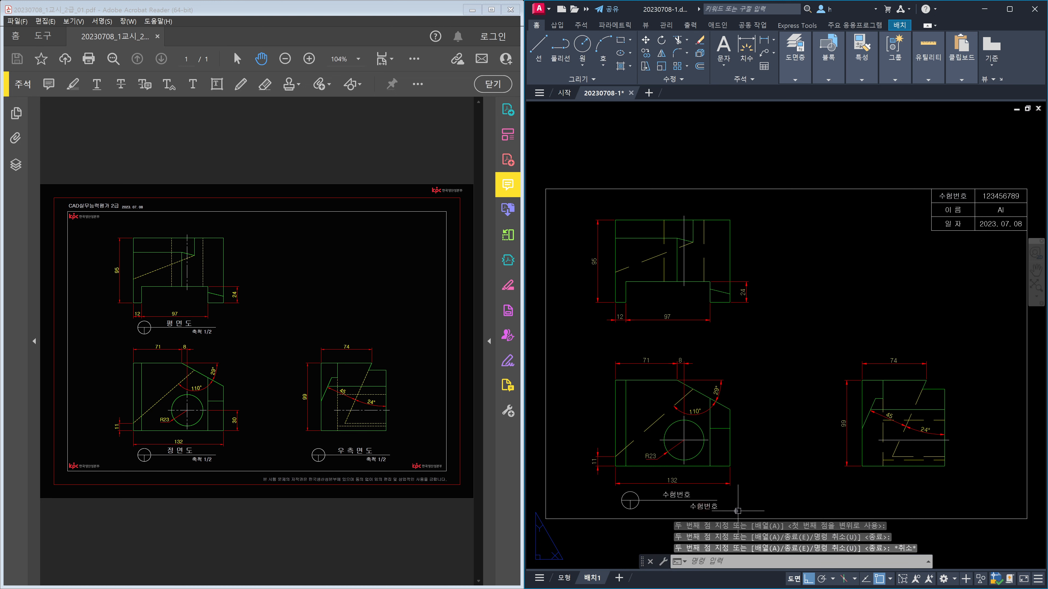
scroll(739, 474, "up", 6)
middle_click_drag(735, 455, 805, 435)
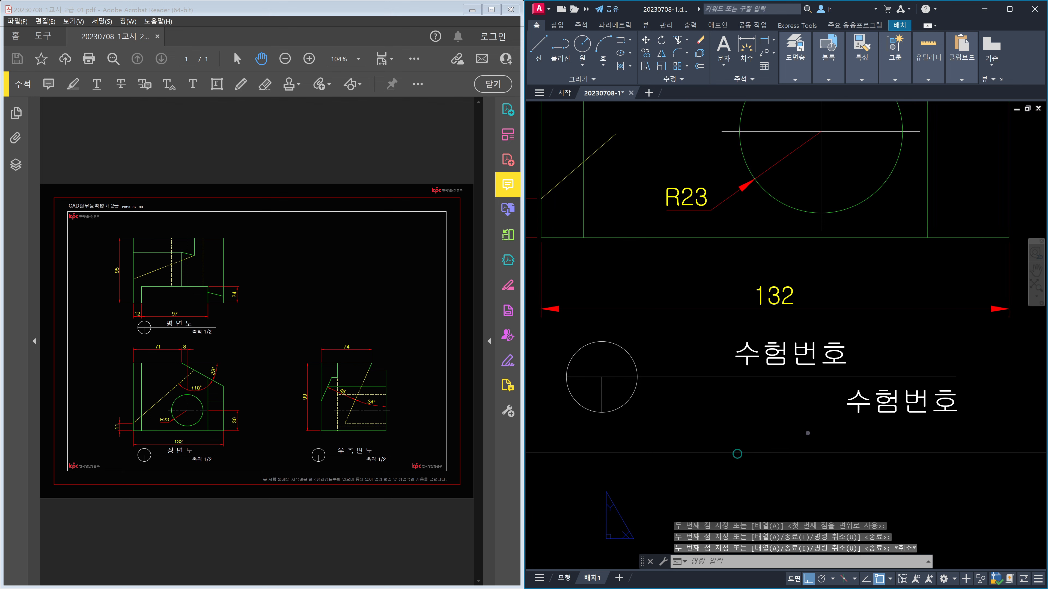
scroll(805, 436, "down", 2)
left_click(849, 385)
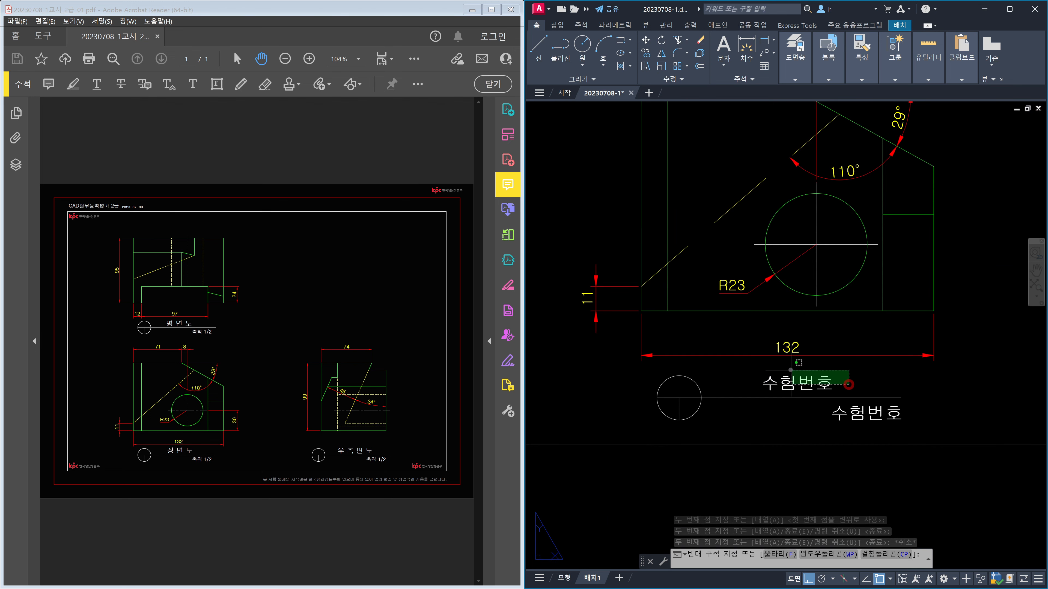
left_click(790, 371)
left_click(871, 411)
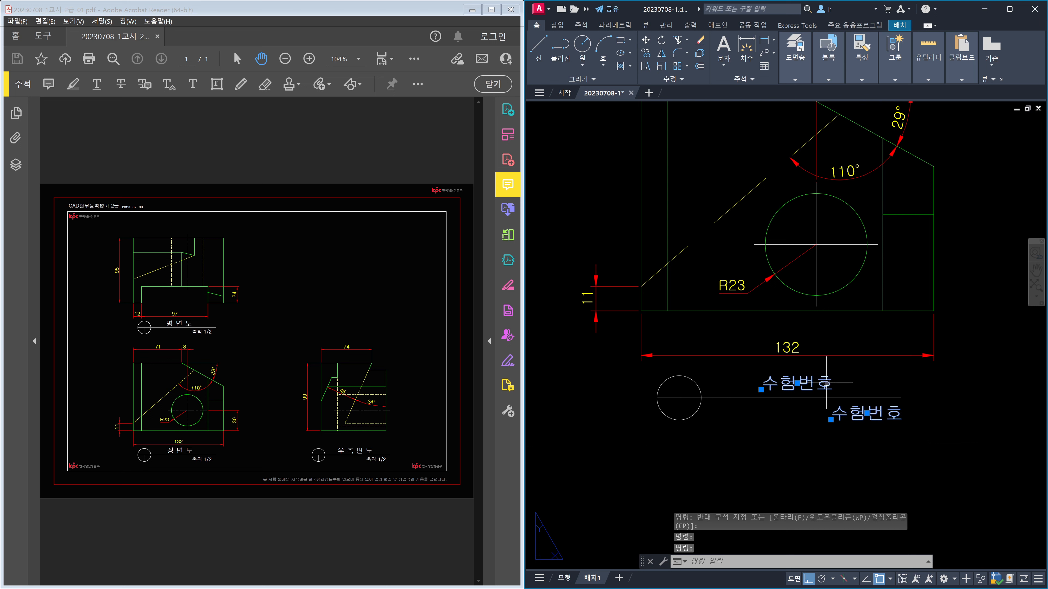
key("Escape")
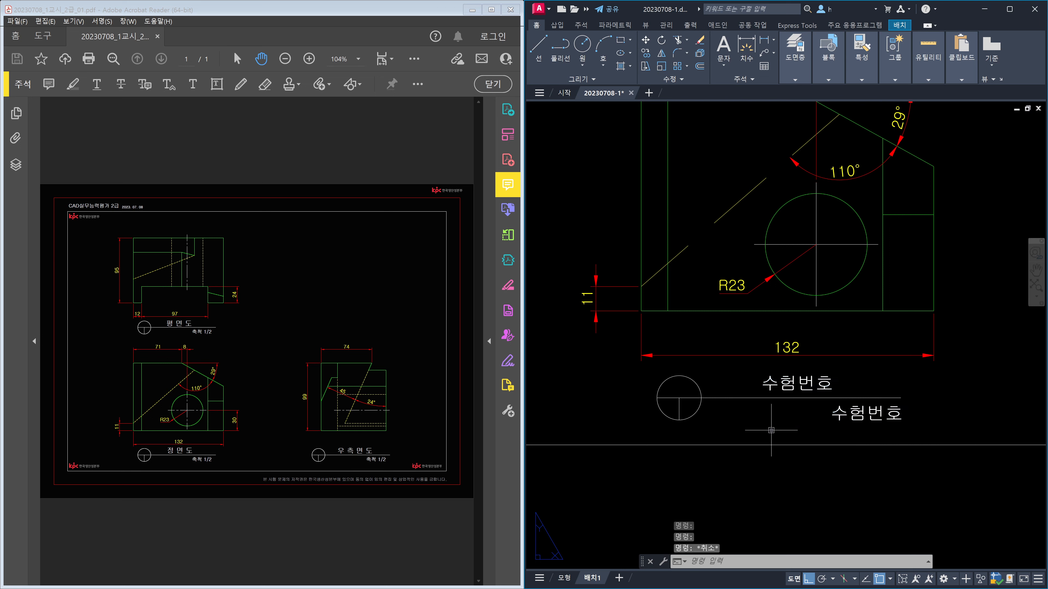
Step: Set the text height of the 수험번호 copy above the front view's title line to 3.5 in its properties
key("ctrl+1")
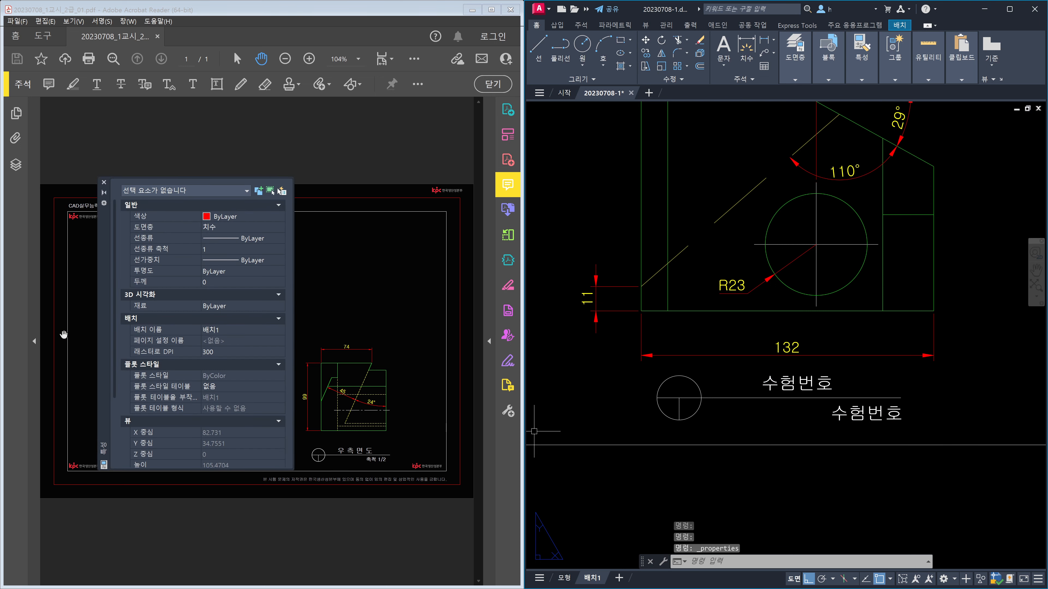
left_click(784, 373)
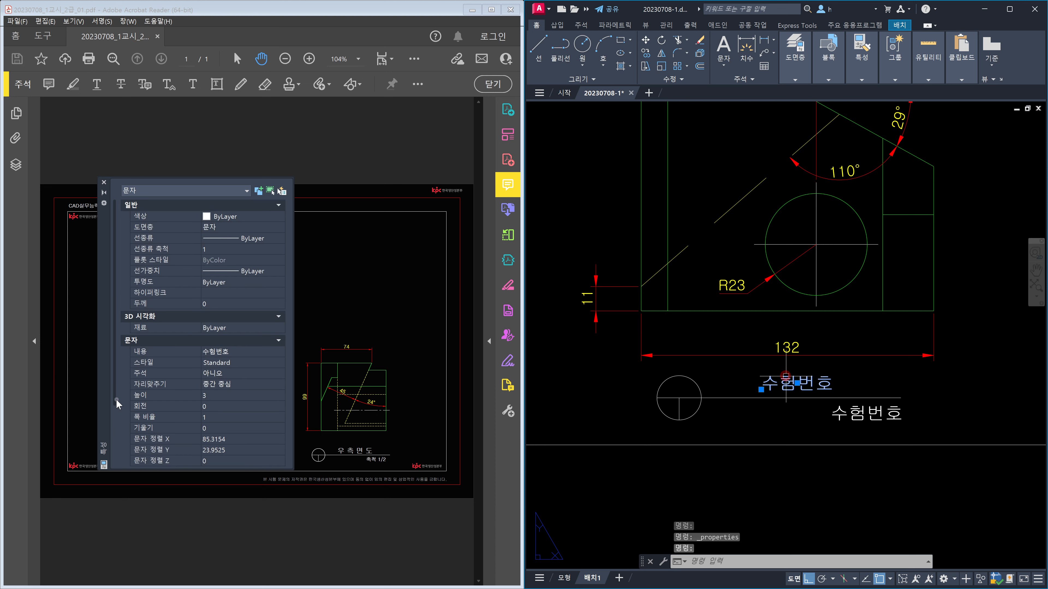
left_click(217, 394)
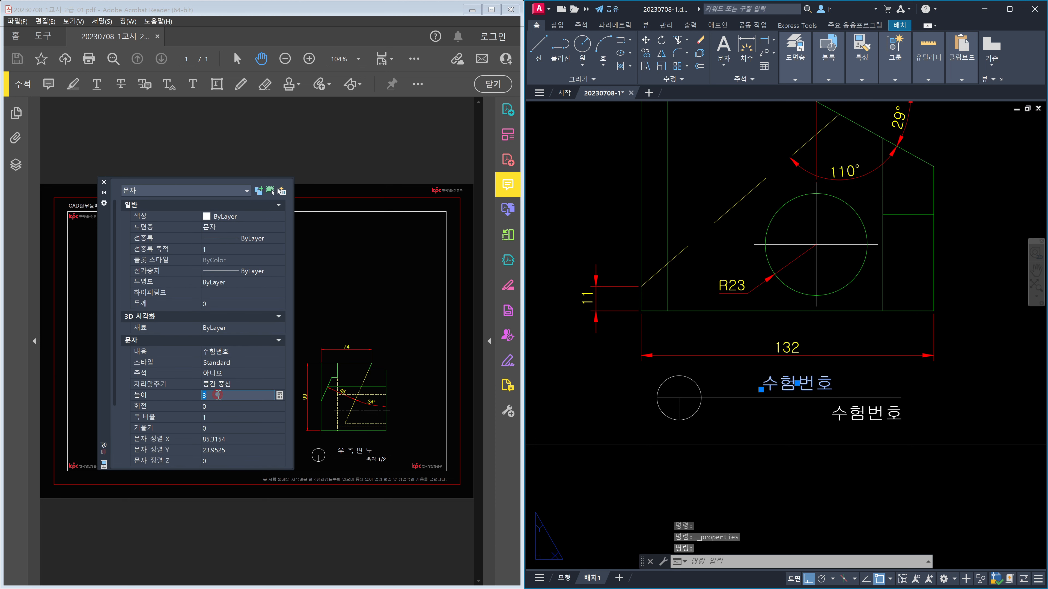
type("3.5")
key("Tab")
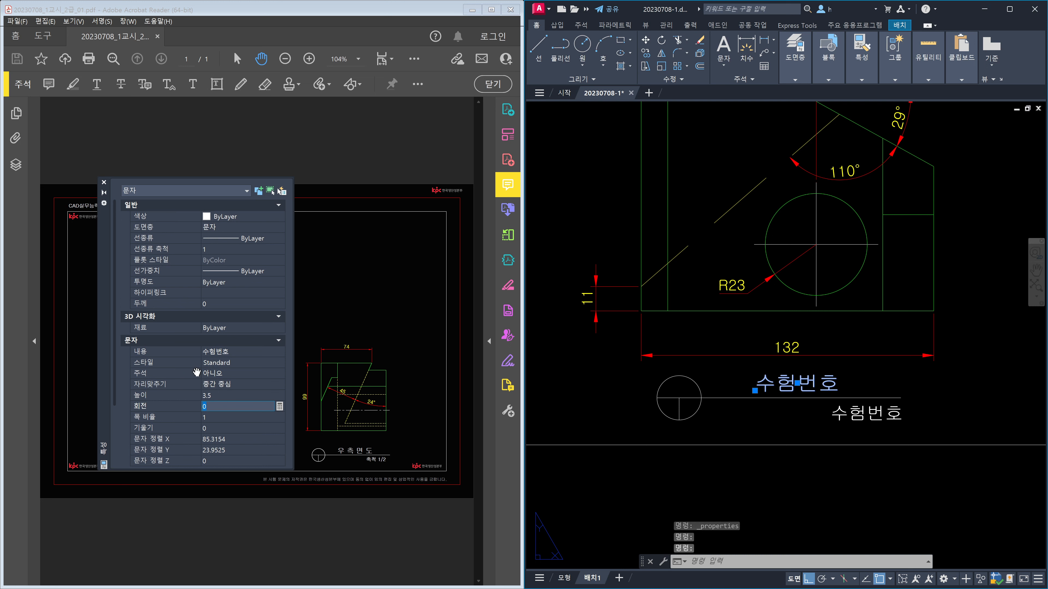
key("Escape")
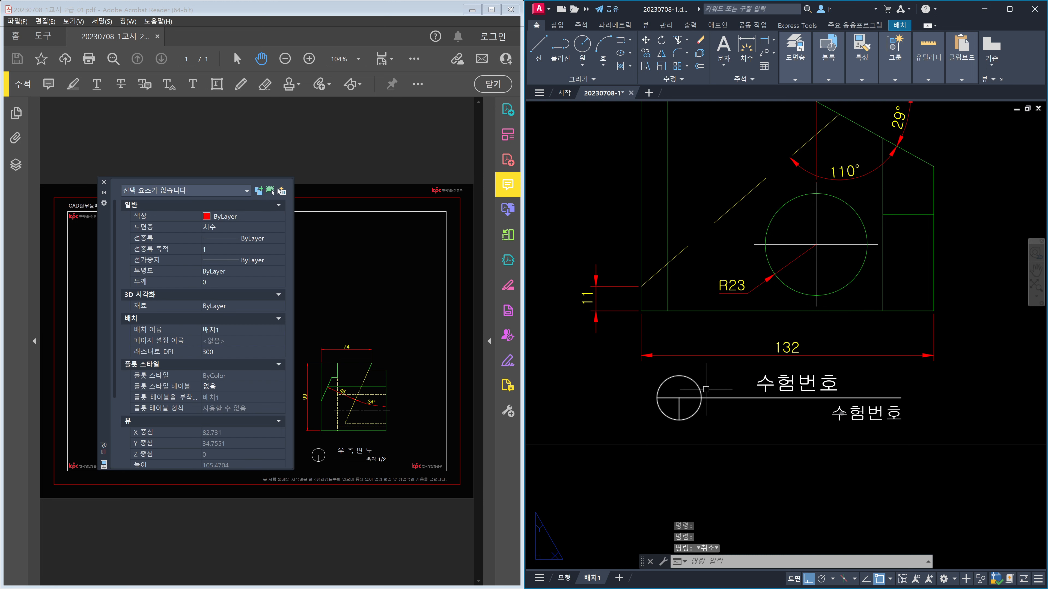
Step: Set the text height of the 수험번호 copy below the front view's title line to 2.5 and close the properties
left_click(841, 414)
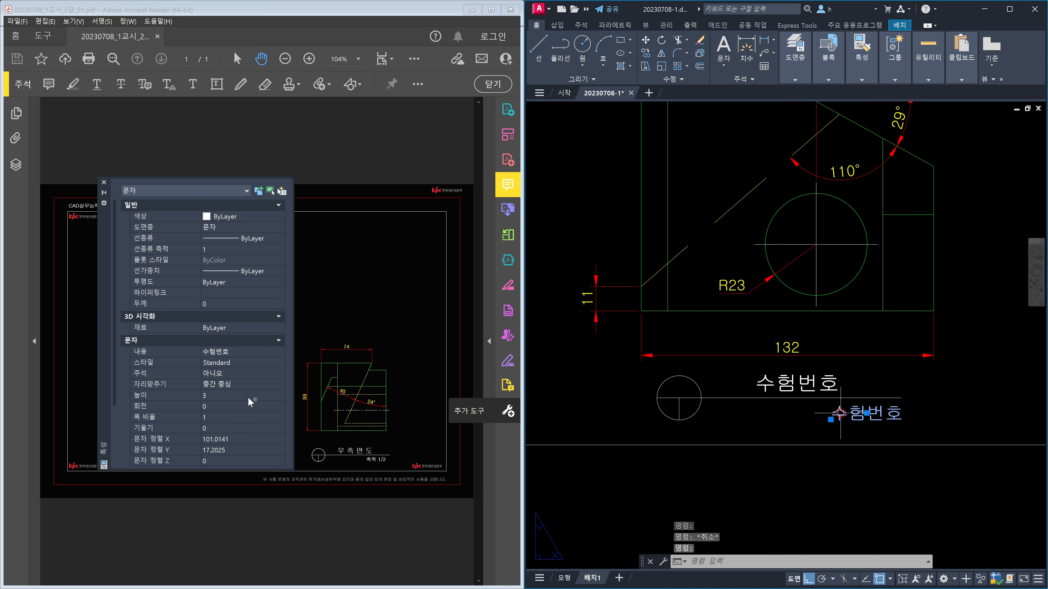
left_click(213, 395)
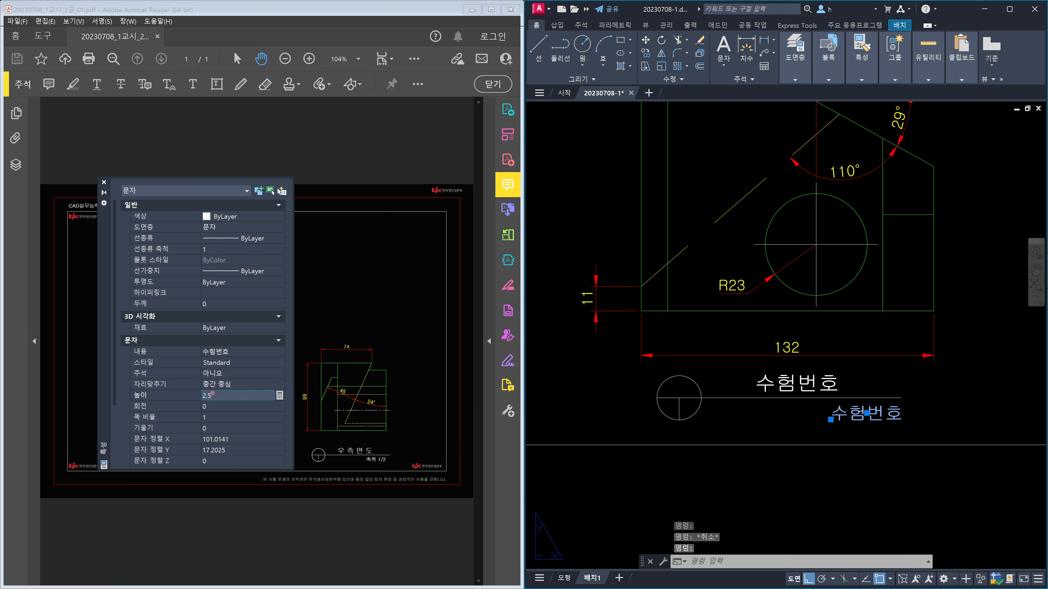
type("2.5")
key("Return")
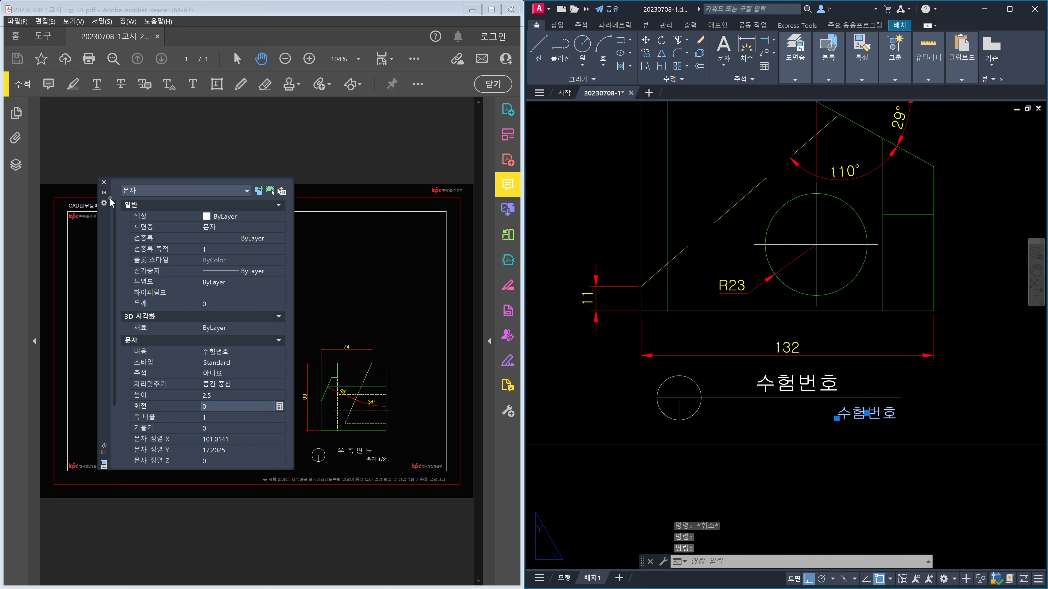
left_click(104, 182)
key("Escape")
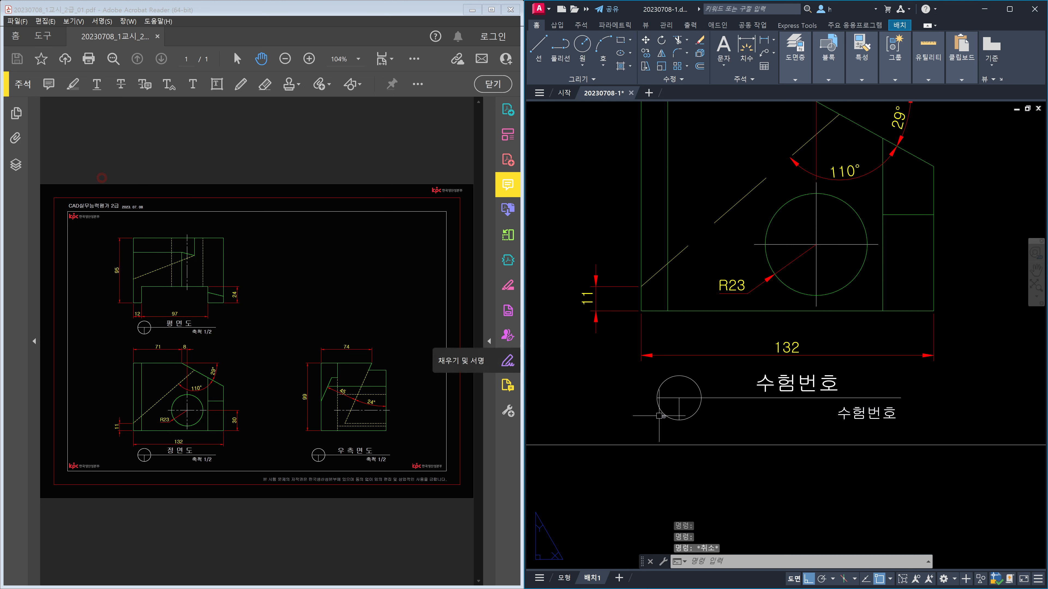
Step: Change the text above the front view's title line to "정 면 도"
double_click(798, 385)
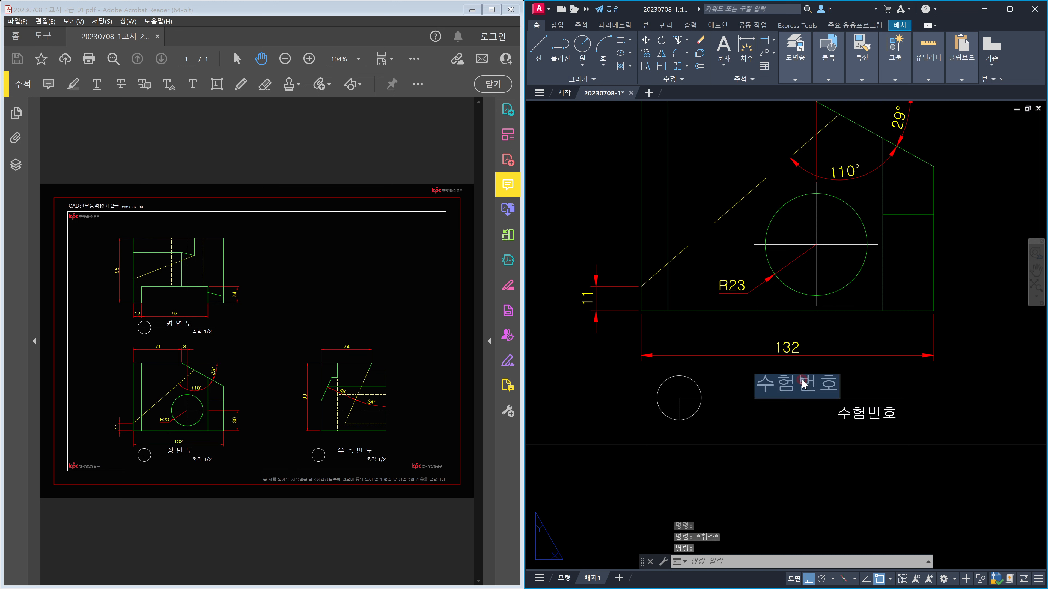
type("정")
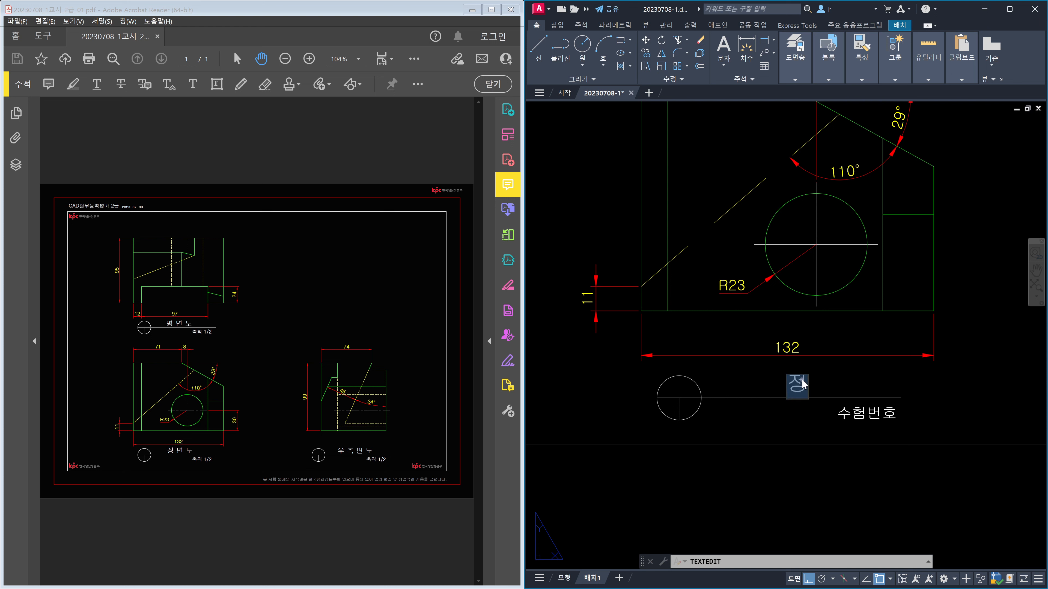
type(" 면 도")
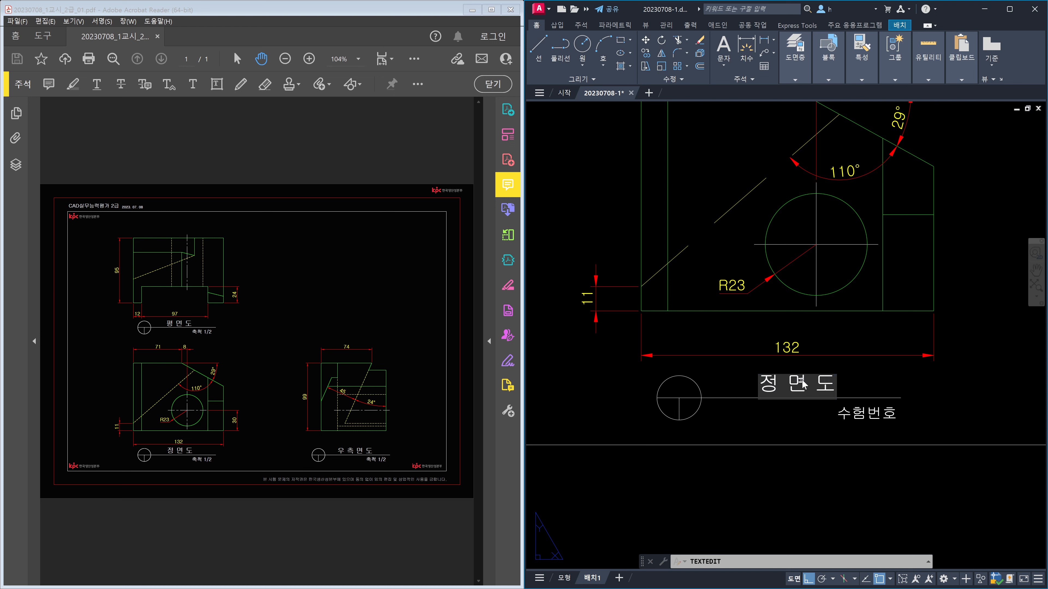
left_click(871, 409)
Step: Change the text below the front view's title line to "축척 1/2" and finish text editing
left_click(878, 417)
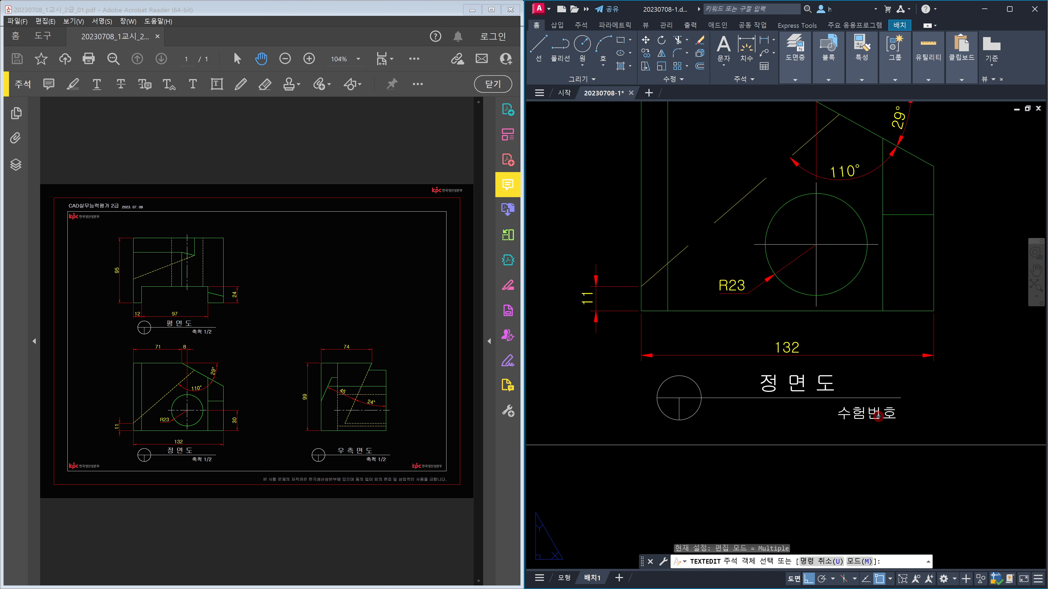
type("ㅈ")
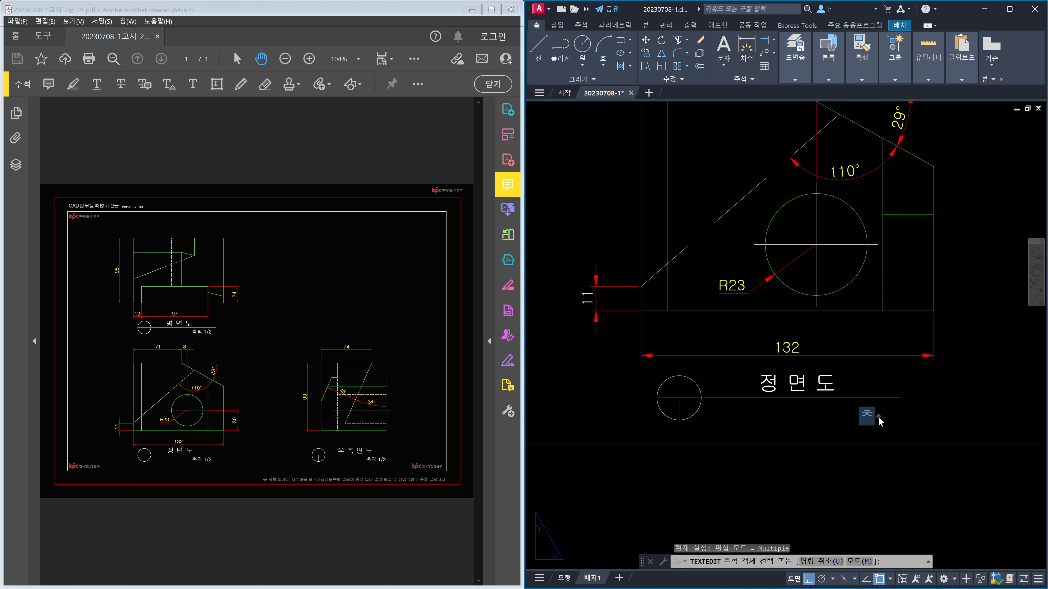
type("처")
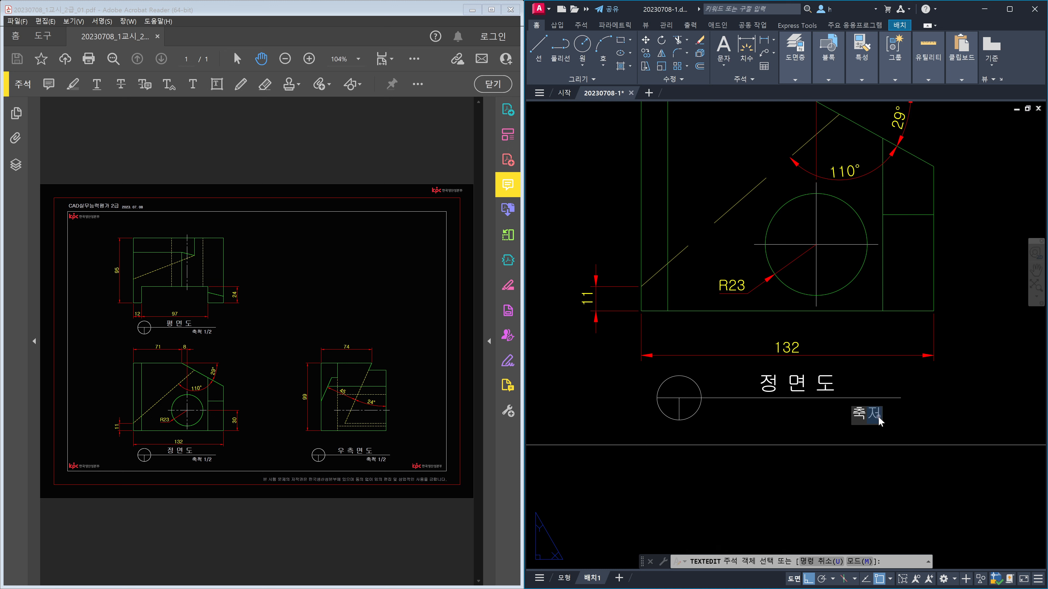
type("ㄱ")
type("척")
type(" 1/2")
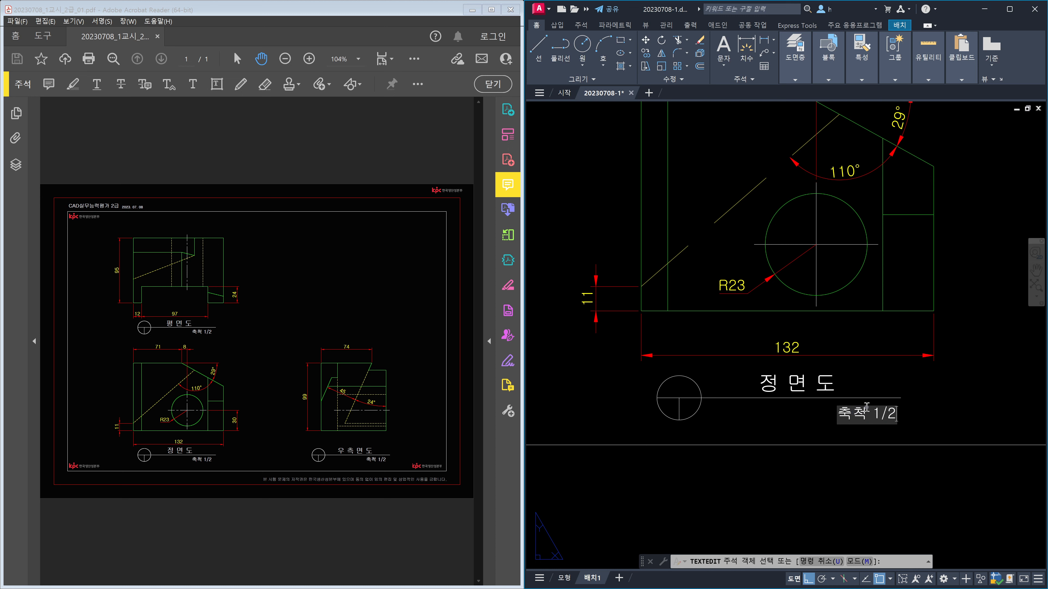
left_click(920, 435)
key("Escape")
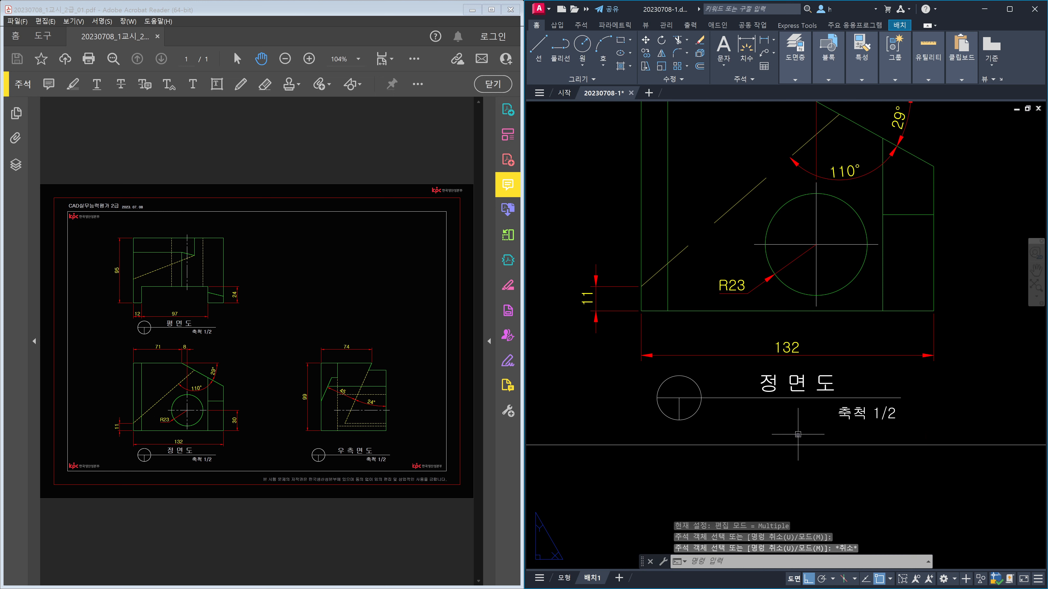
Step: Move the 축척 1/2 text straight up about 0.7 units, closer to the front view's title line
type("m")
key("Return")
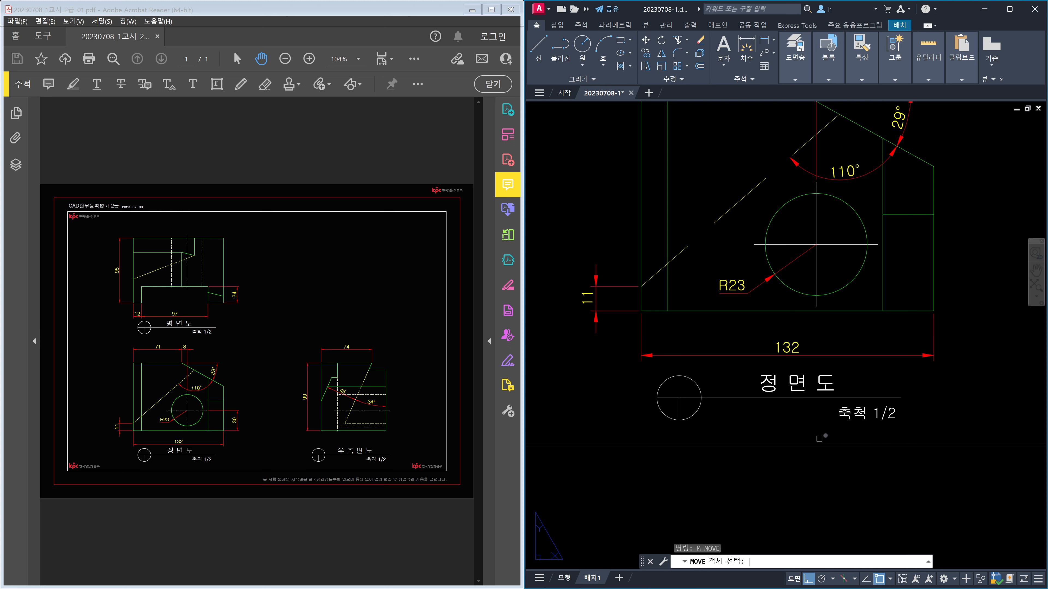
left_click(854, 413)
key("Return")
left_click(969, 415)
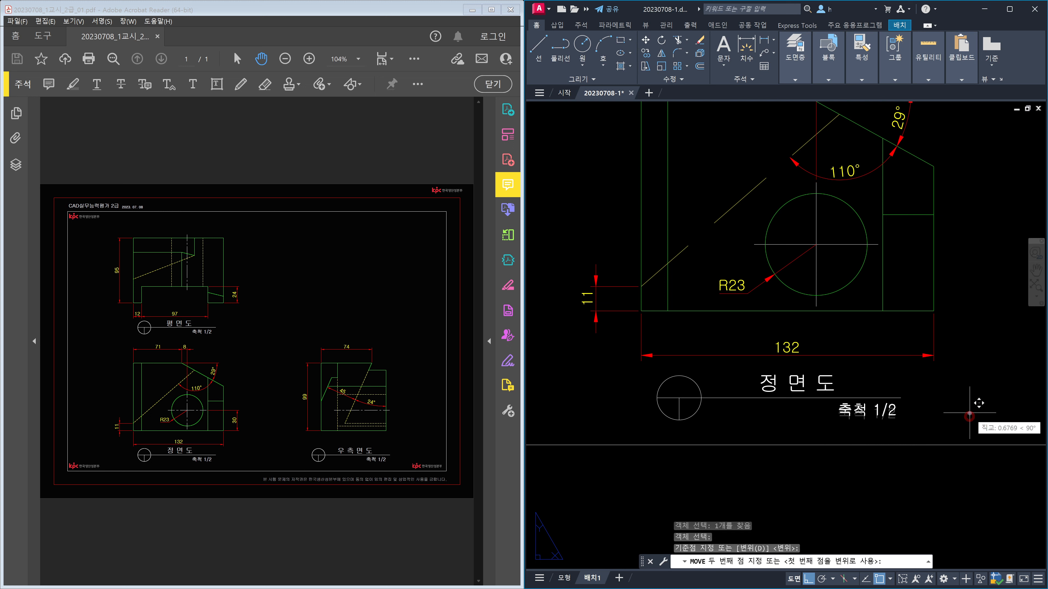
key("Escape")
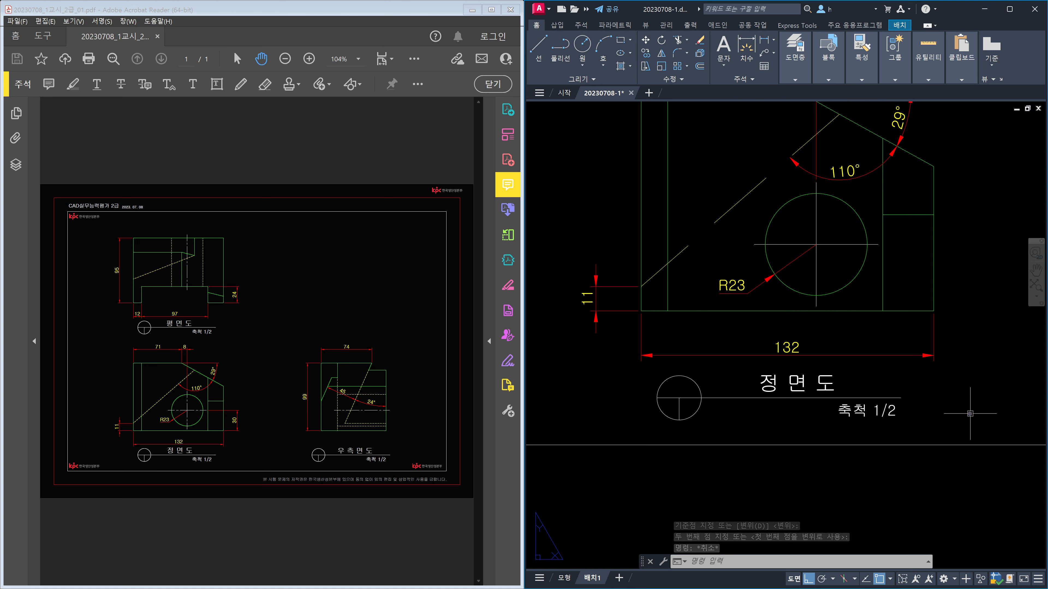
Step: Copy the front view's title symbol with both texts straight up below the top view and straight across below the right-side view
scroll(948, 404, "down", 5)
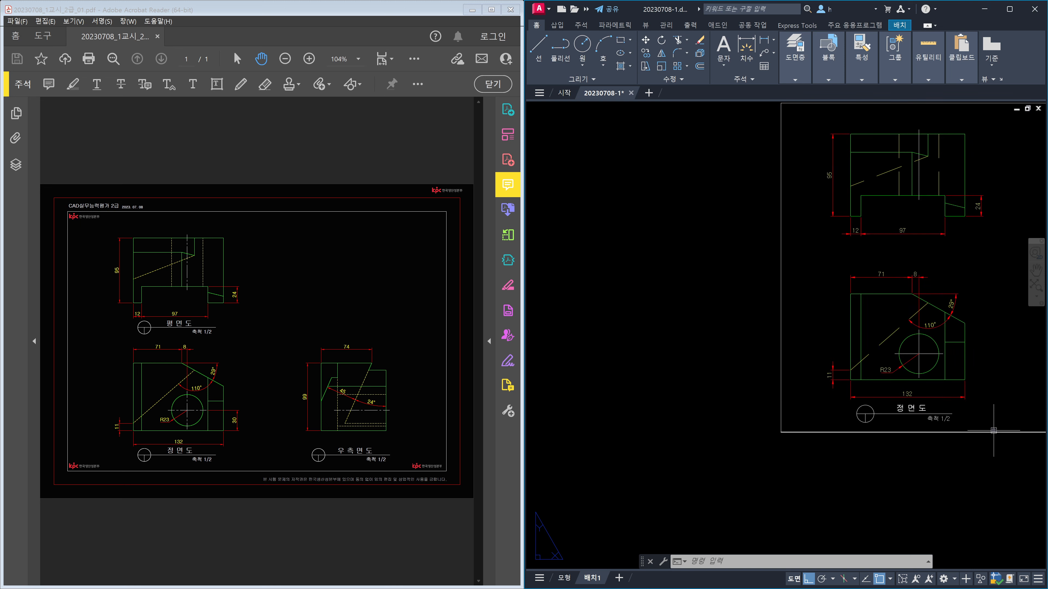
middle_click_drag(944, 425, 763, 441)
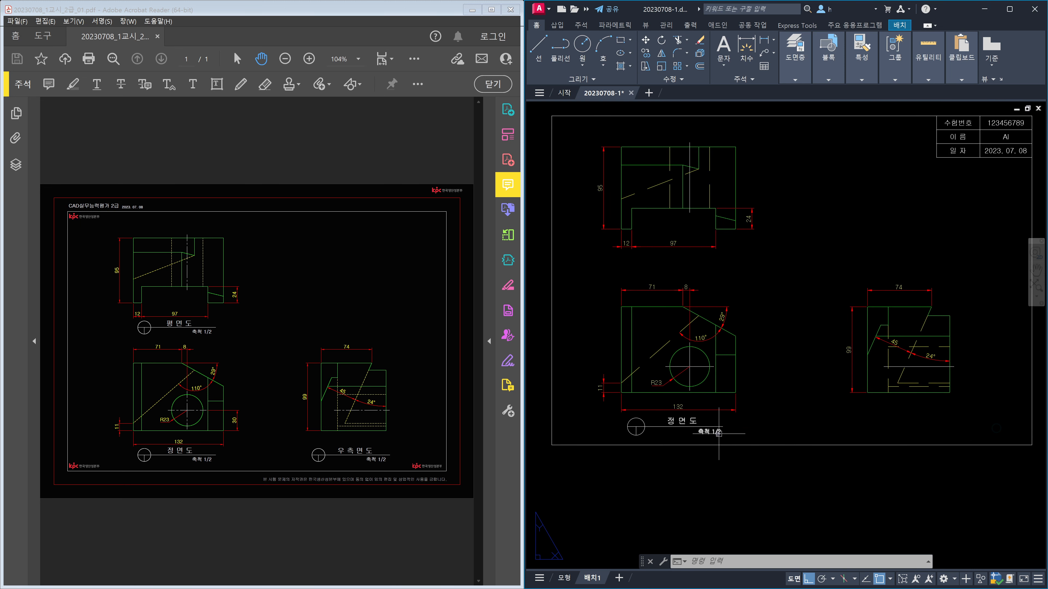
type("co")
key("space")
left_click(744, 434)
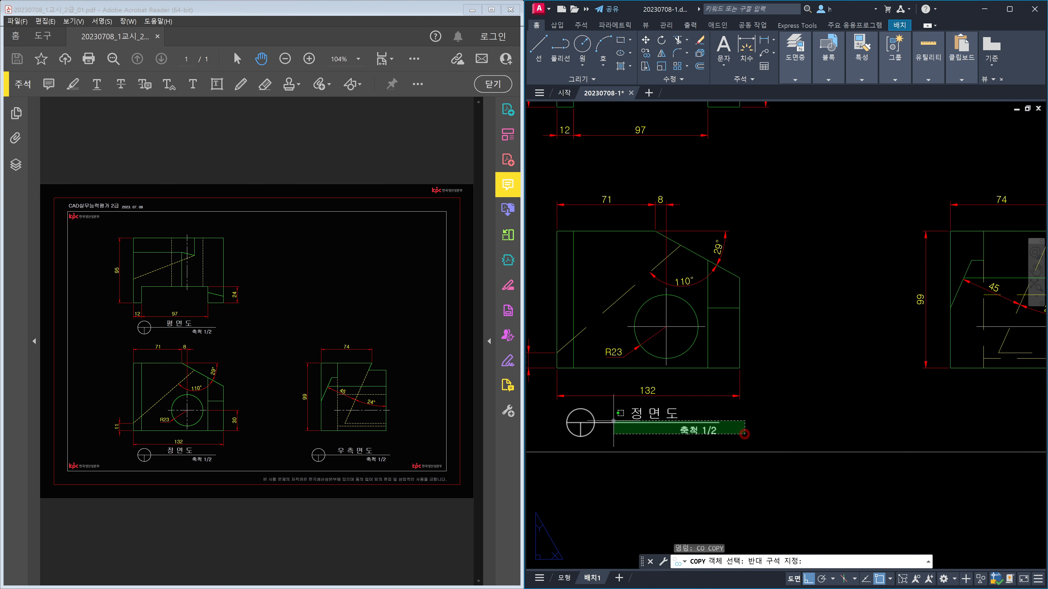
left_click(568, 415)
scroll(596, 416, "down", 2)
key("Return")
middle_click_drag(599, 415, 688, 424)
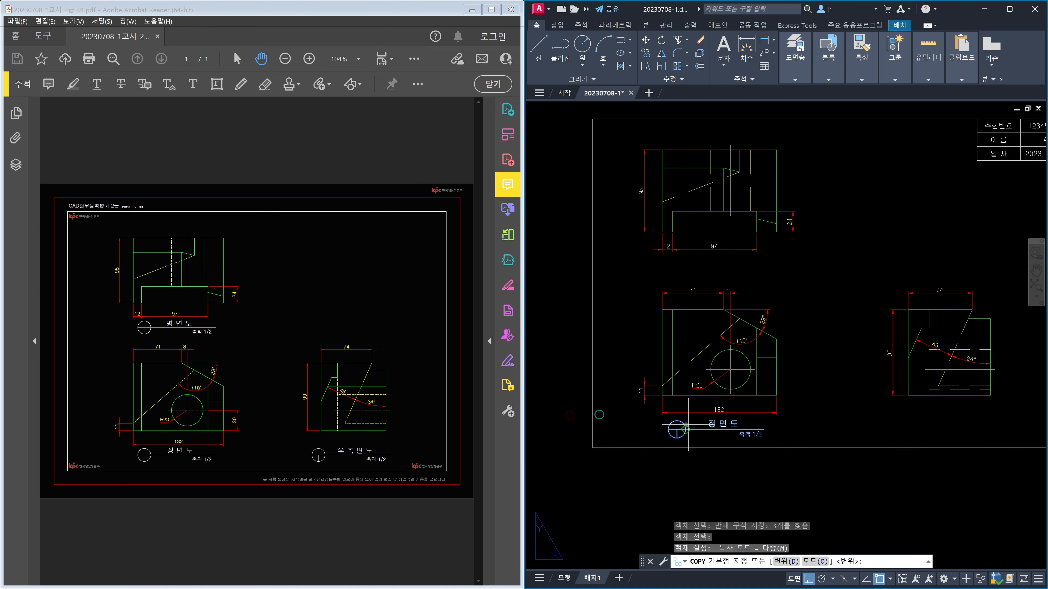
left_click(652, 429)
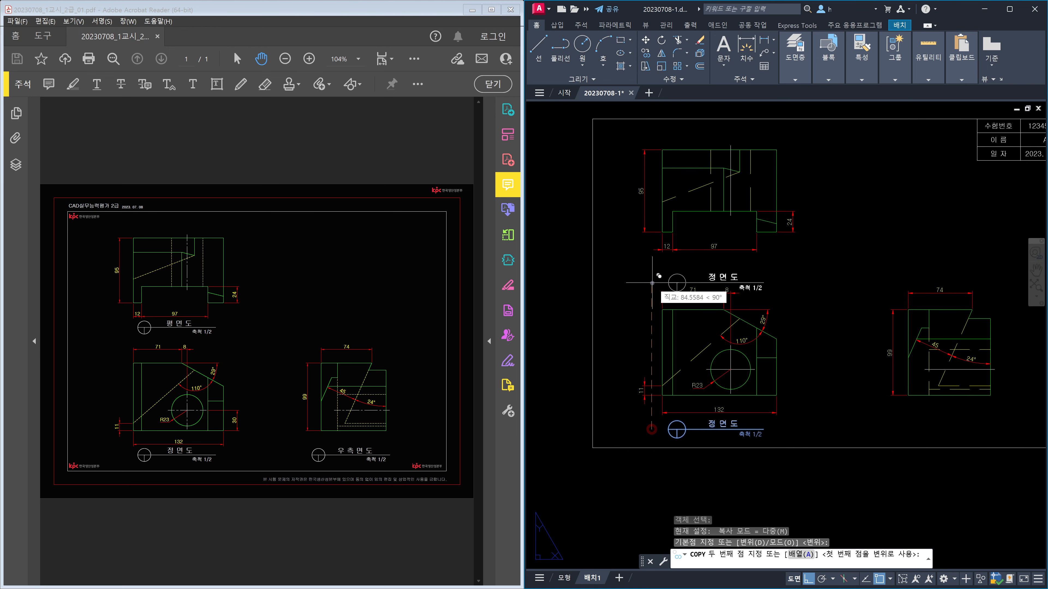
left_click(652, 266)
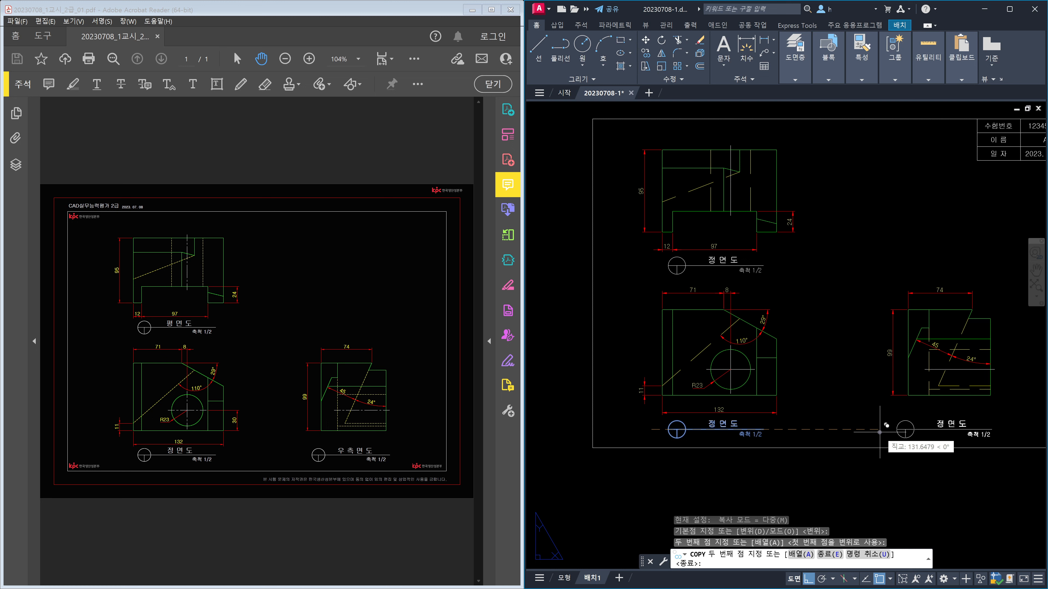
key("Escape")
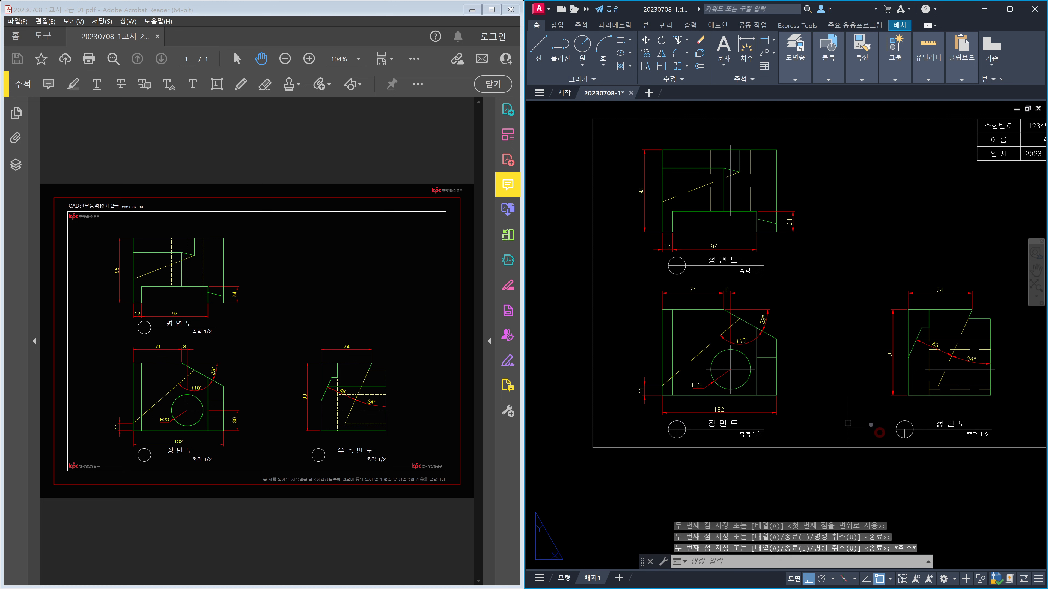
Step: Change the copied title text below the top view to "평 면 도"
scroll(730, 261, "up", 2)
left_click(718, 256)
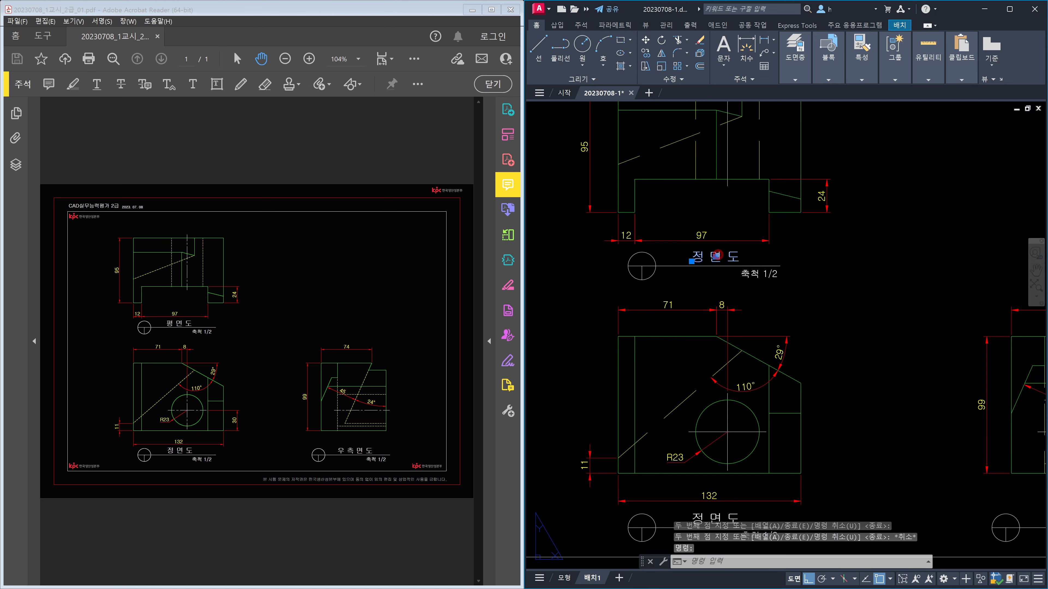
double_click(718, 256)
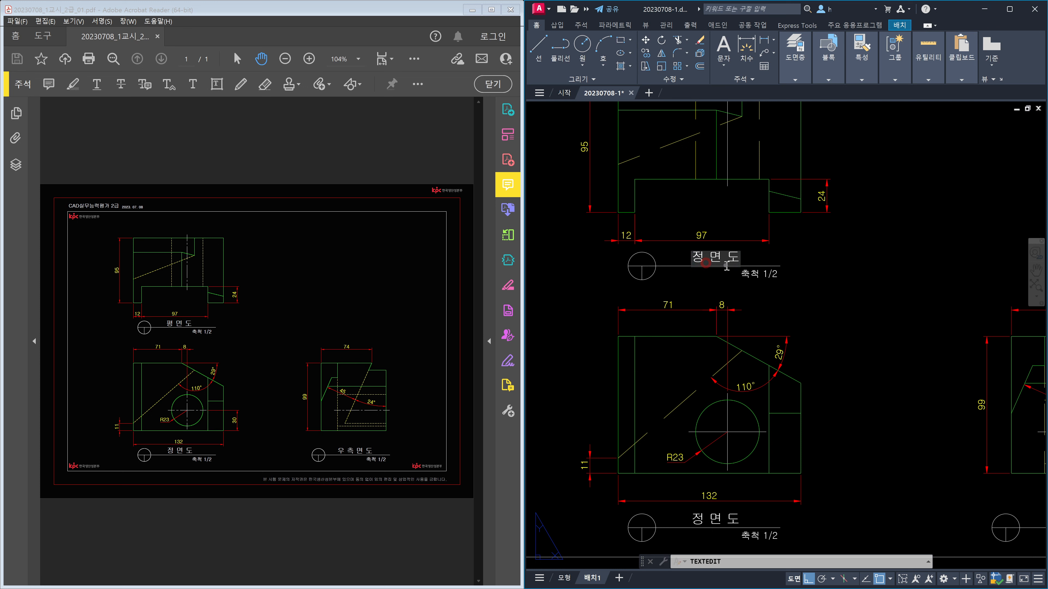
key("BackSpace")
type("평")
left_click(846, 376)
Step: Change the copied title text below the right-side view to "우 측 면 도" and end text editing
middle_click_drag(907, 428, 687, 384)
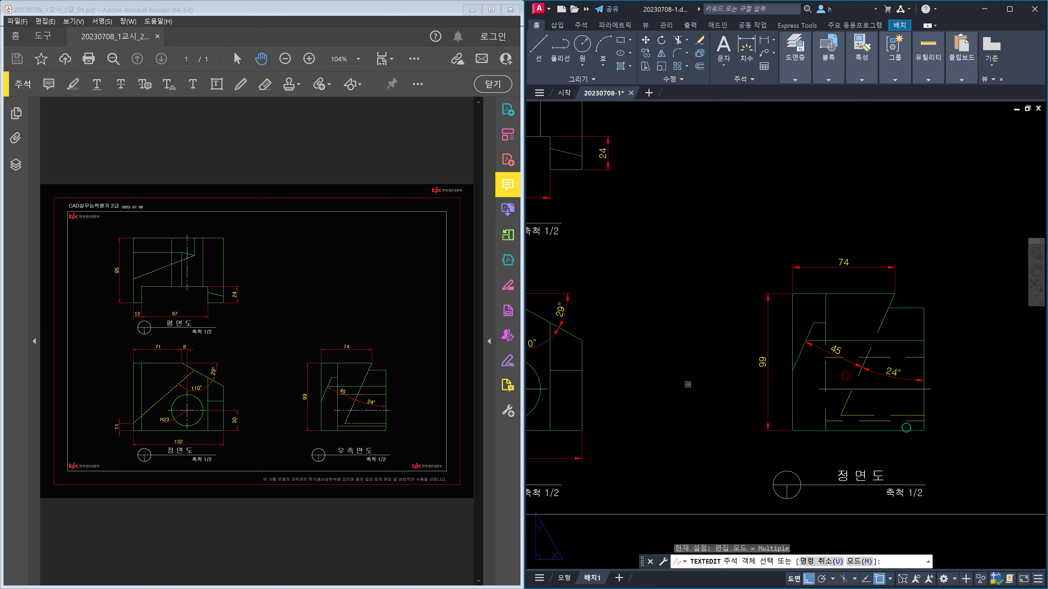
left_click(847, 473)
key("BackSpace")
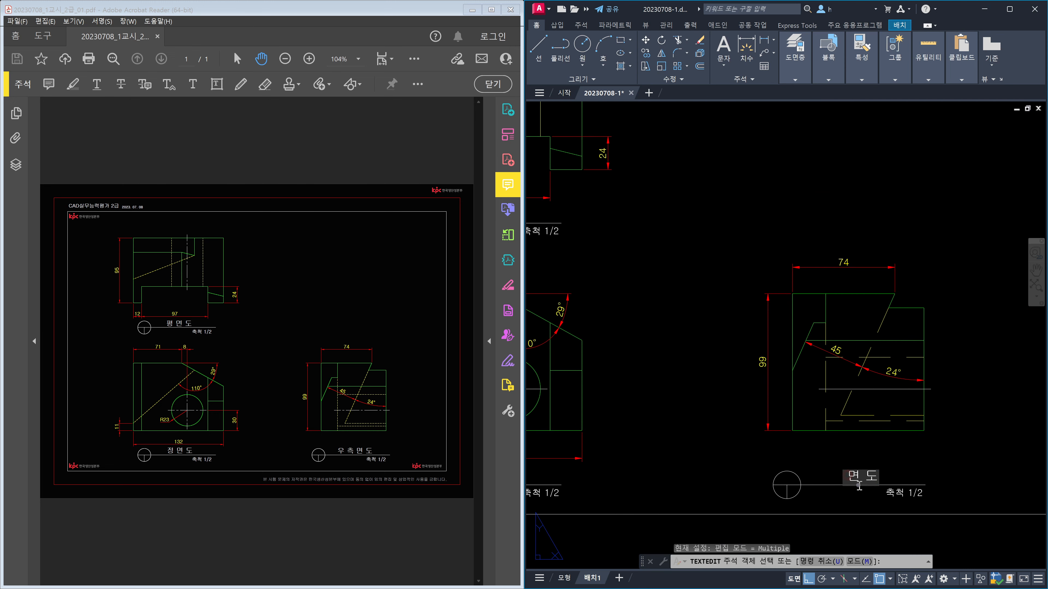
type("우 측")
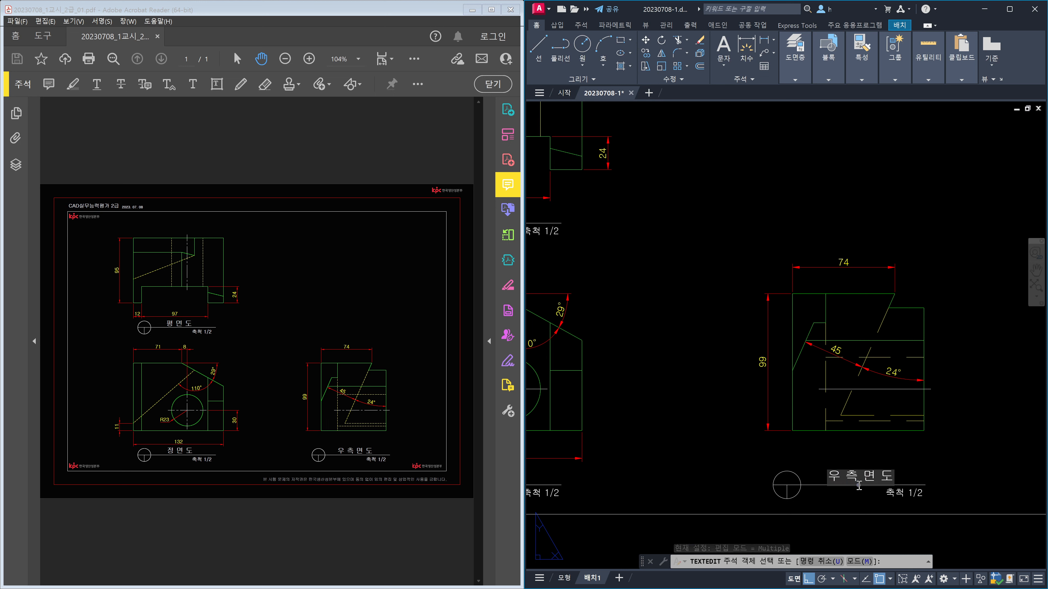
left_click(934, 441)
key("Escape")
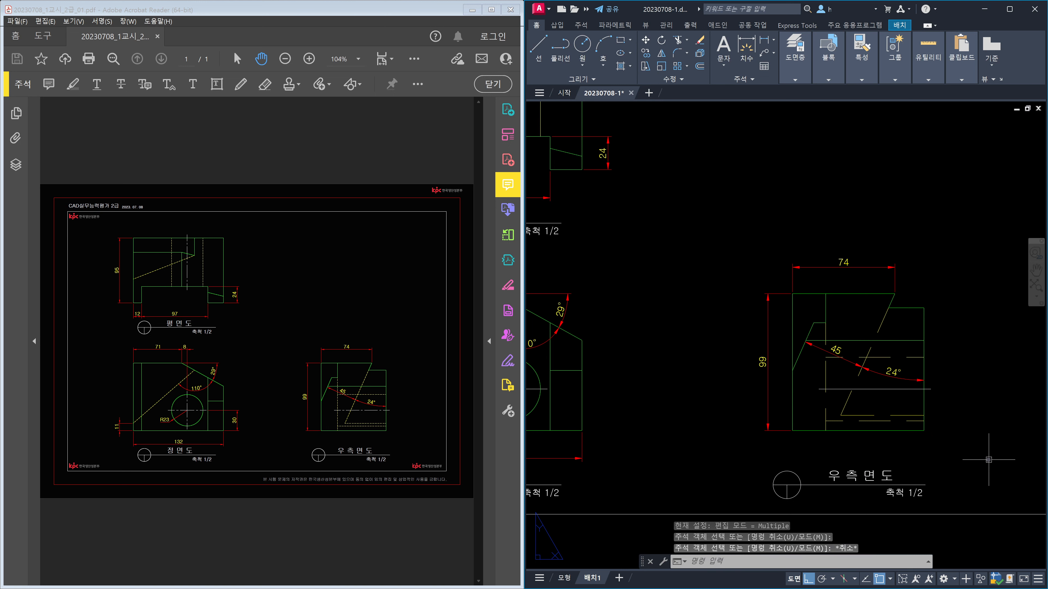
key("Return")
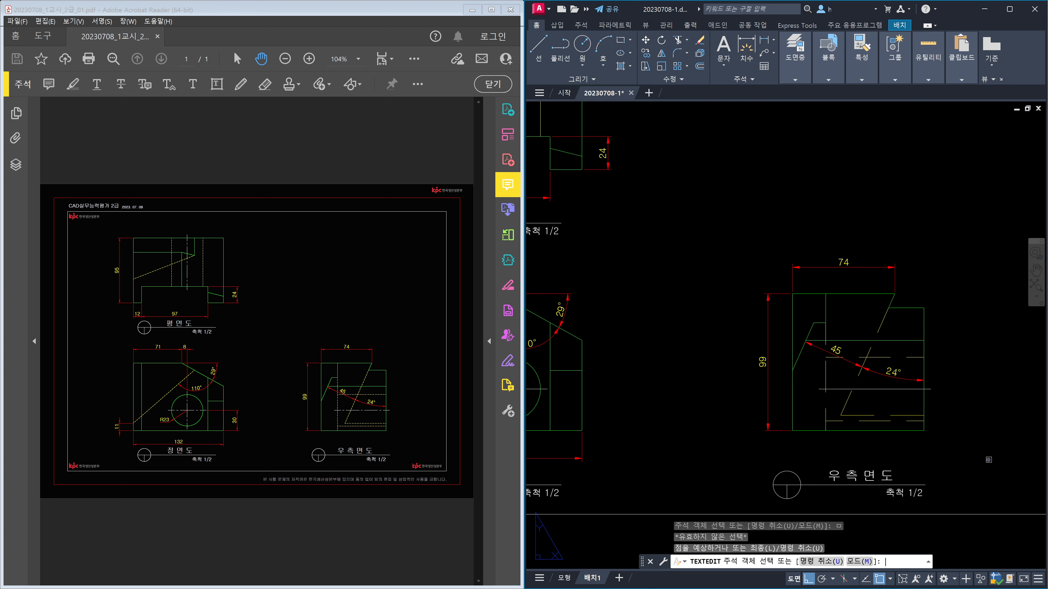
key("Escape")
key("Escape")
Step: Set the global linetype scale (LTSCALE) to 0.25 for the layout's hidden and center lines
type("z")
key("Return")
type("a")
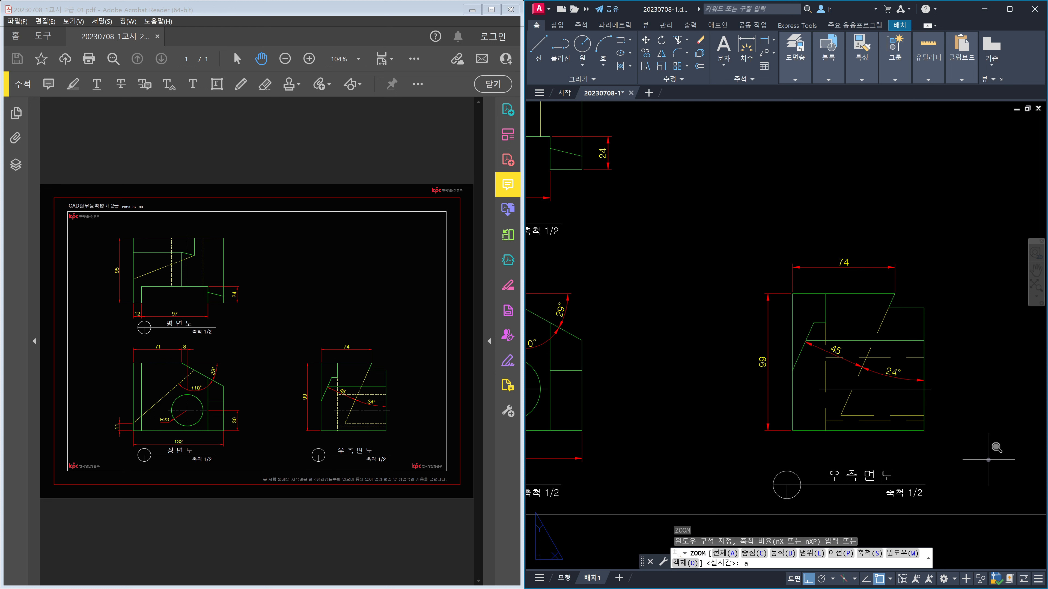
key("Return")
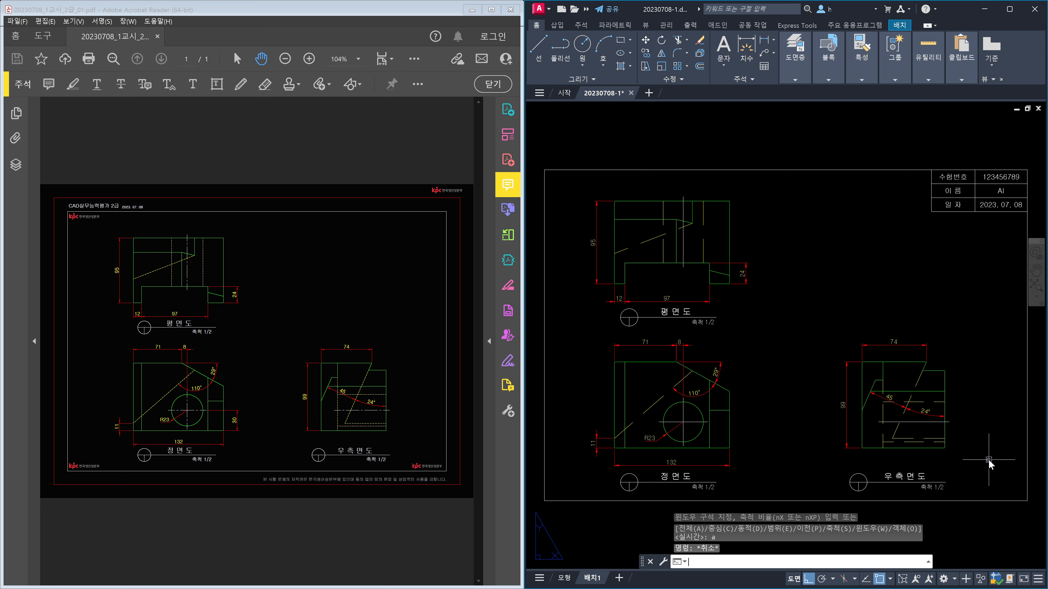
type("lts")
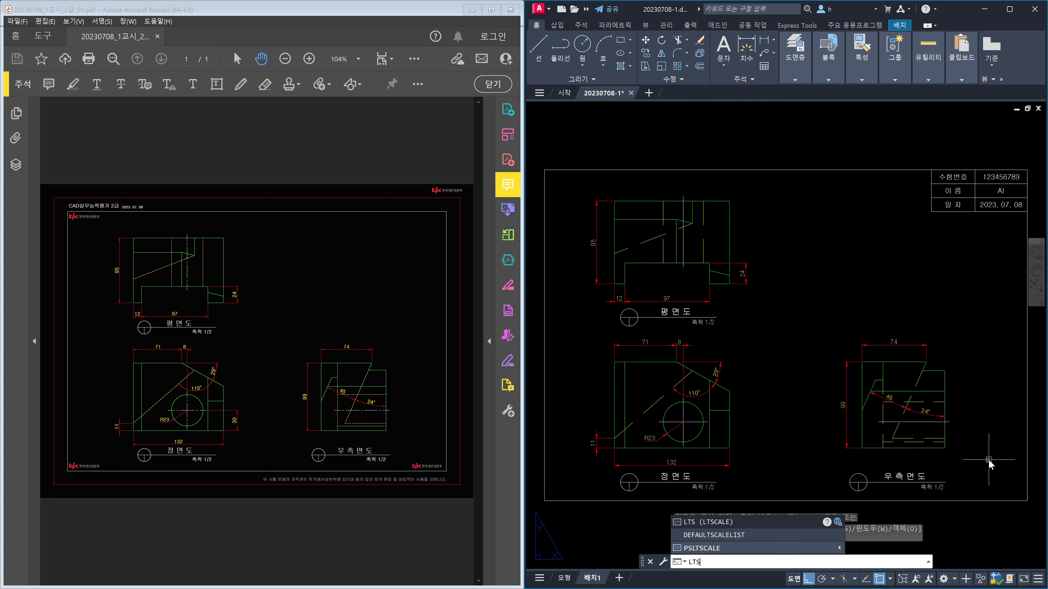
key("Return")
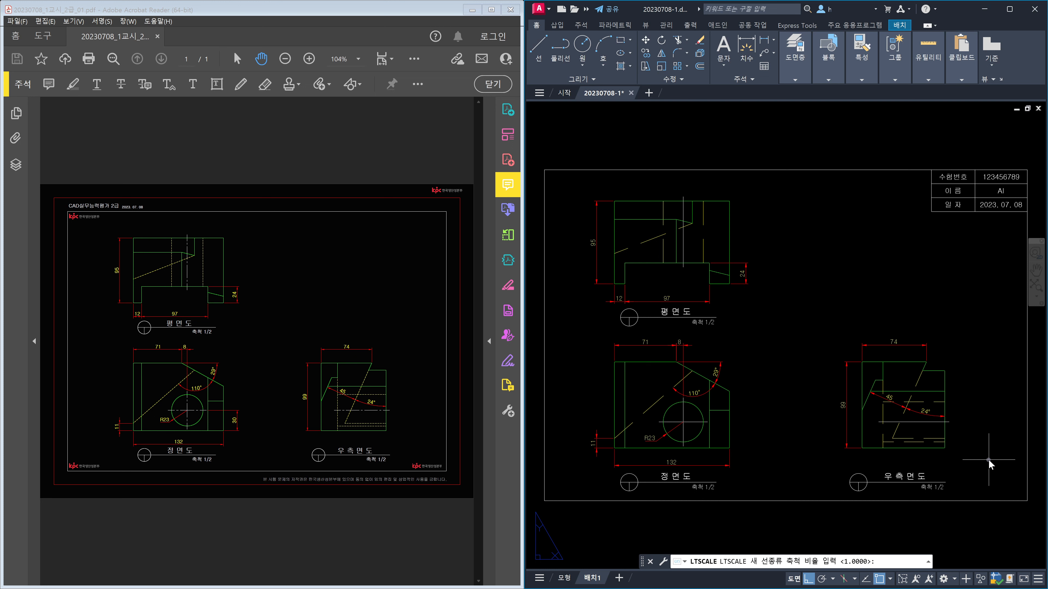
type("0.25")
key("Return")
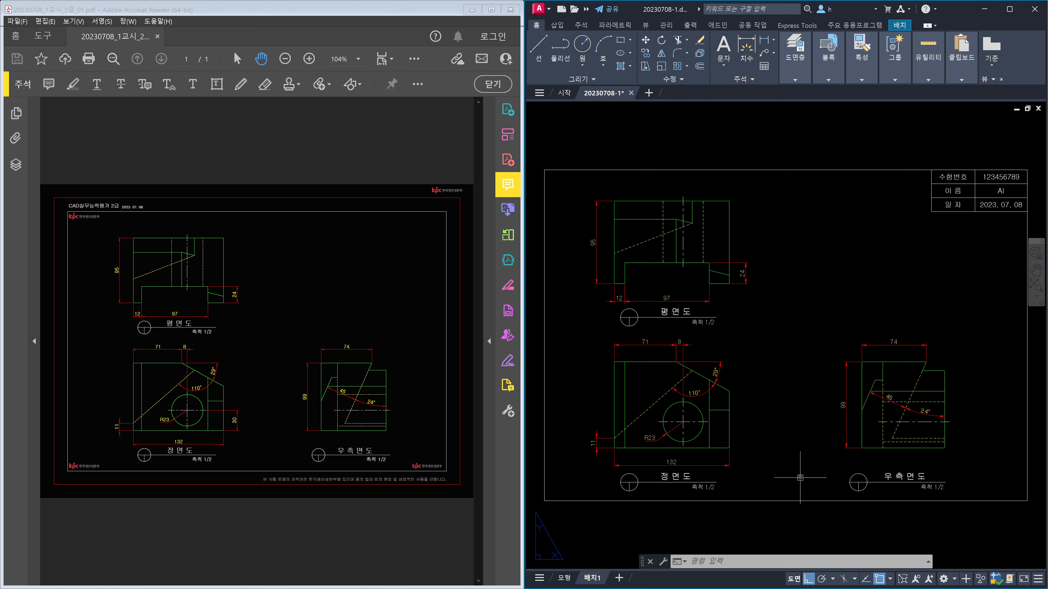
Step: In the 배치1 layout's page setup, choose the DWG To PDF.pc3 plotter and the ISO 전체 페이지 A4 (297.00 x 210.00 mm) paper size
type("pages")
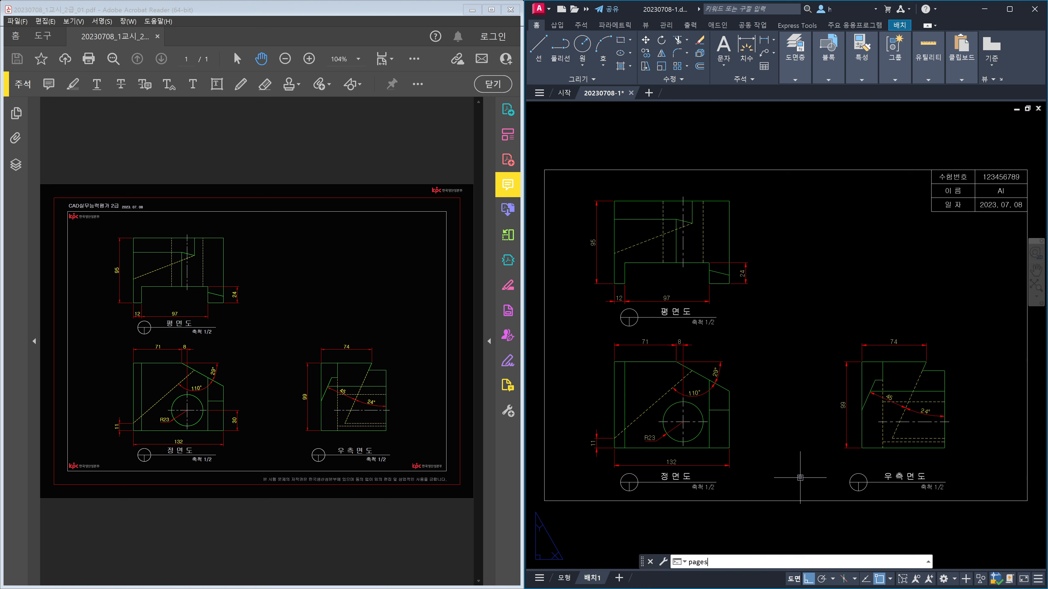
type("etu")
key("Return")
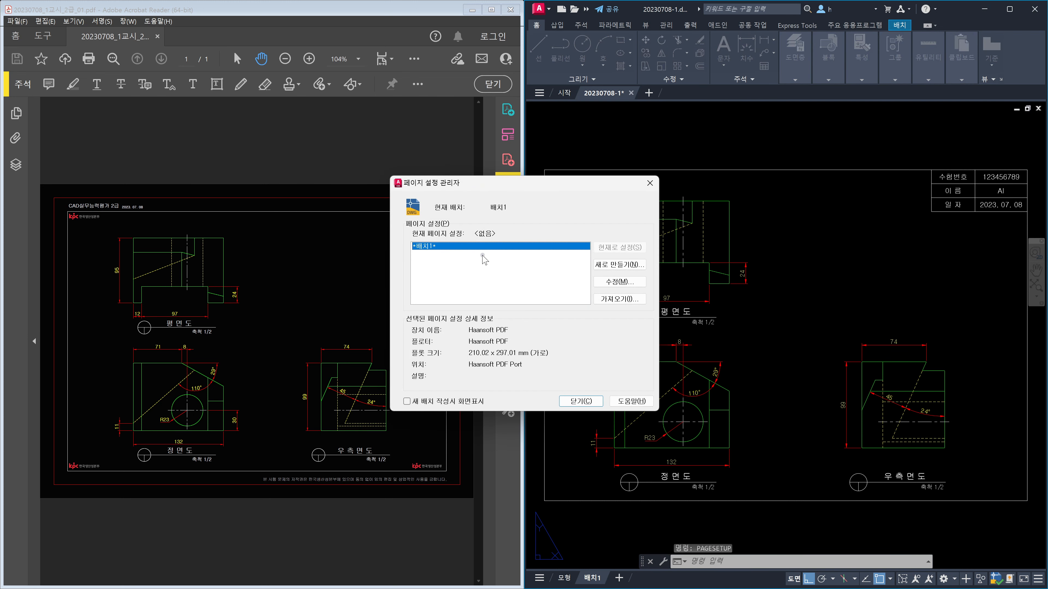
left_click(620, 282)
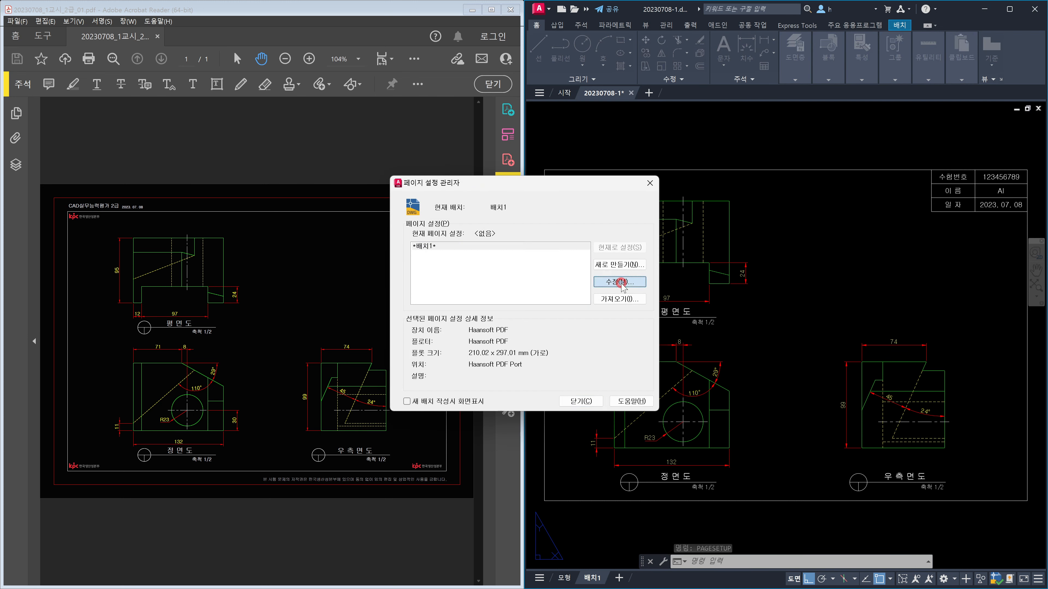
left_click(612, 333)
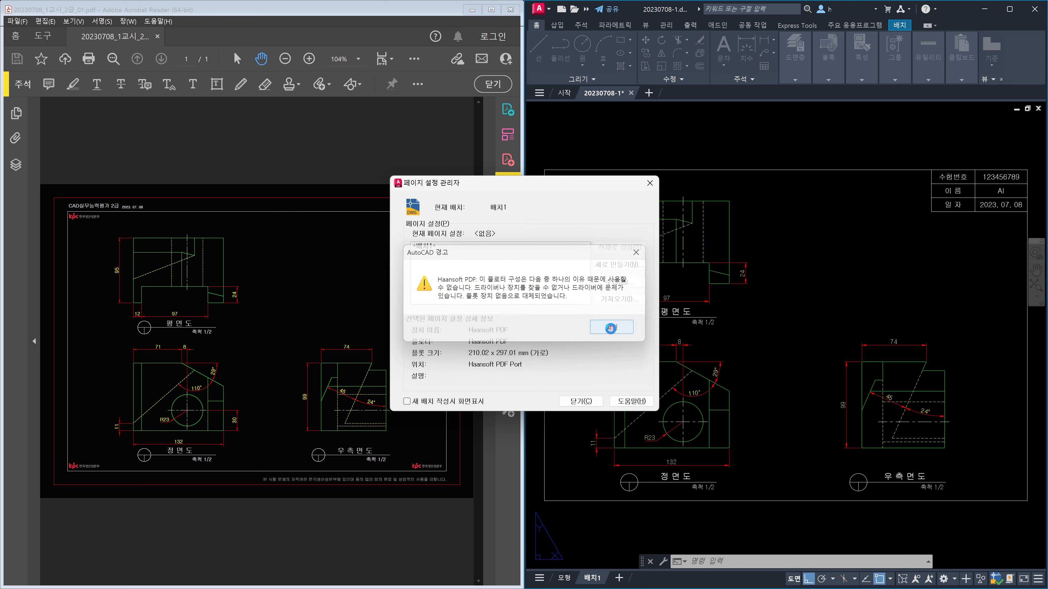
left_click(528, 226)
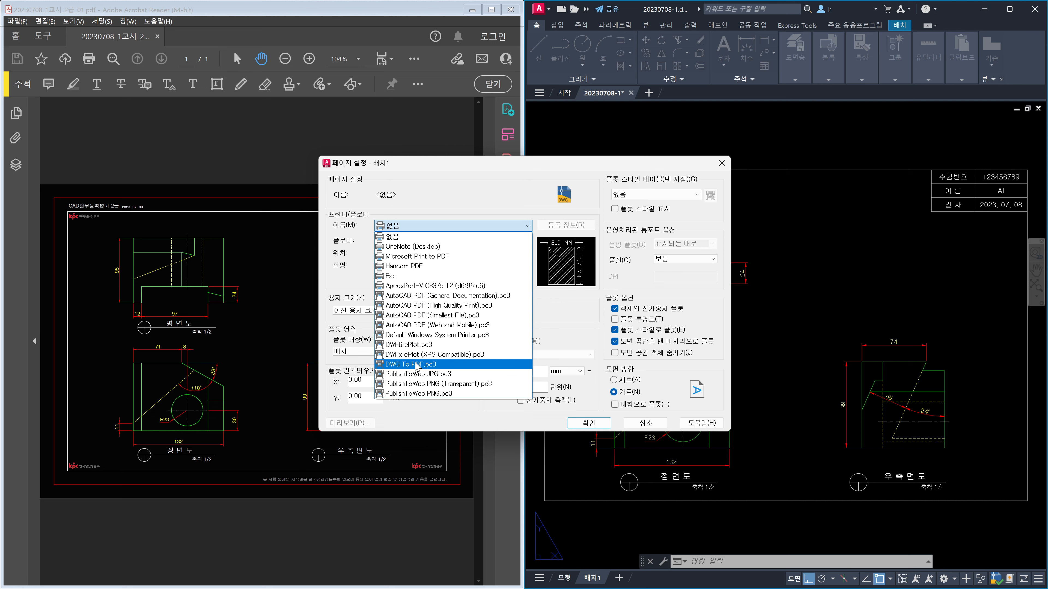
left_click(416, 364)
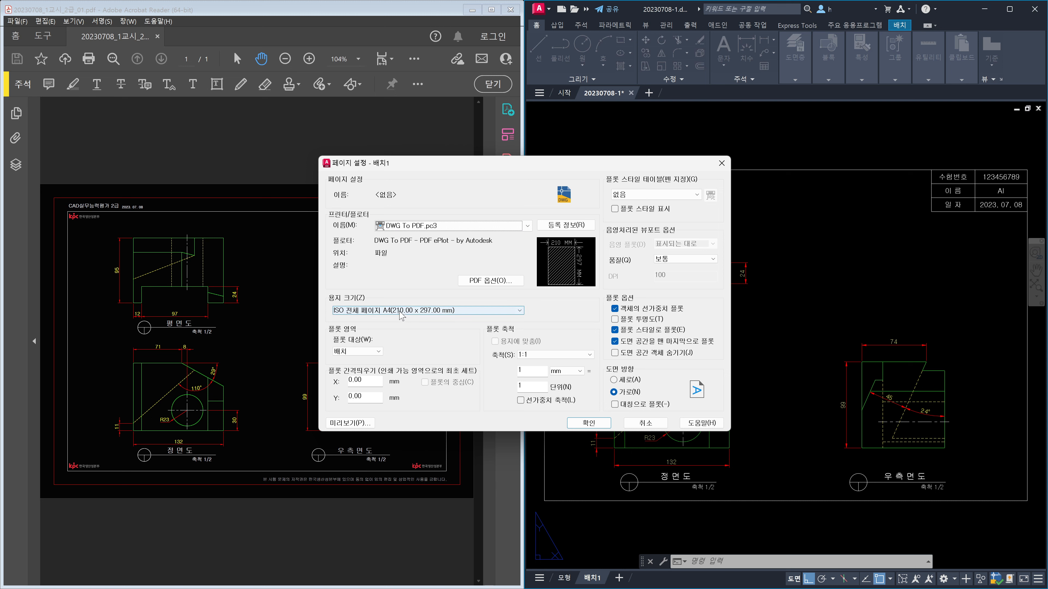
left_click(518, 311)
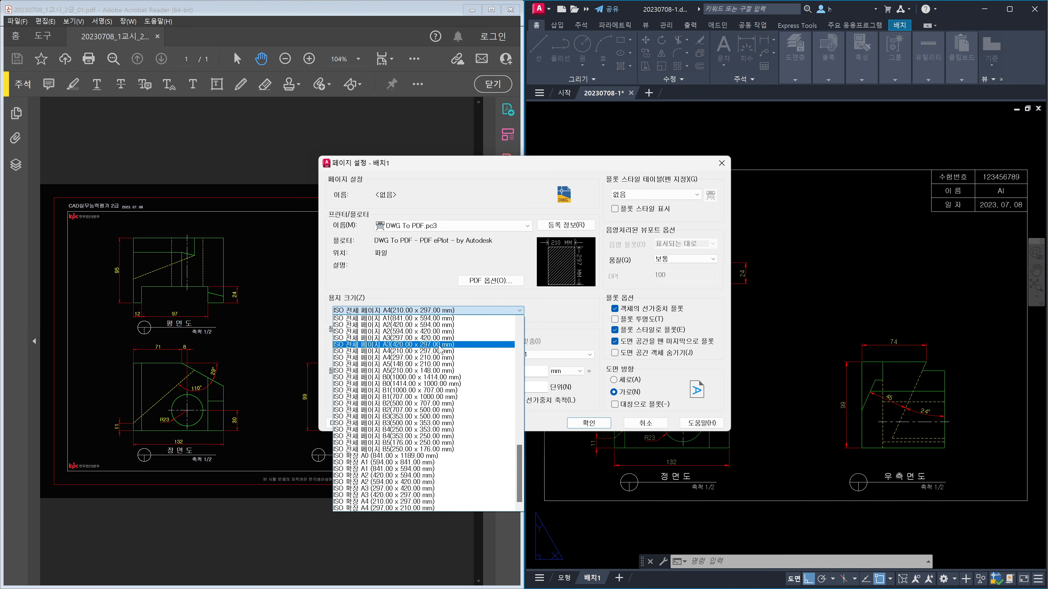
left_click(438, 357)
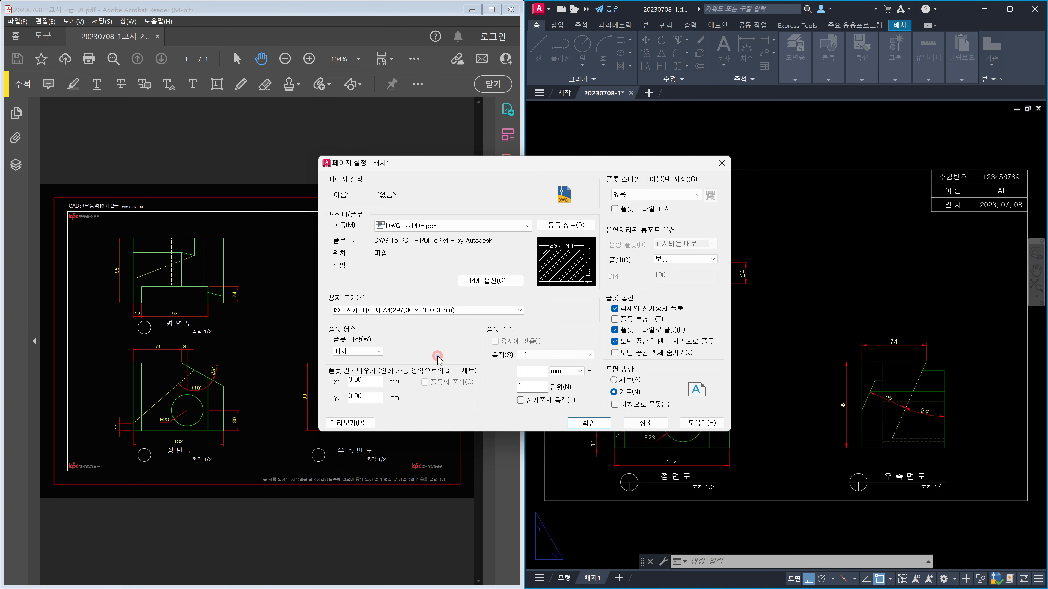
Step: Set the layout's plot area to extents (범위) and center the plot on the paper
left_click(367, 350)
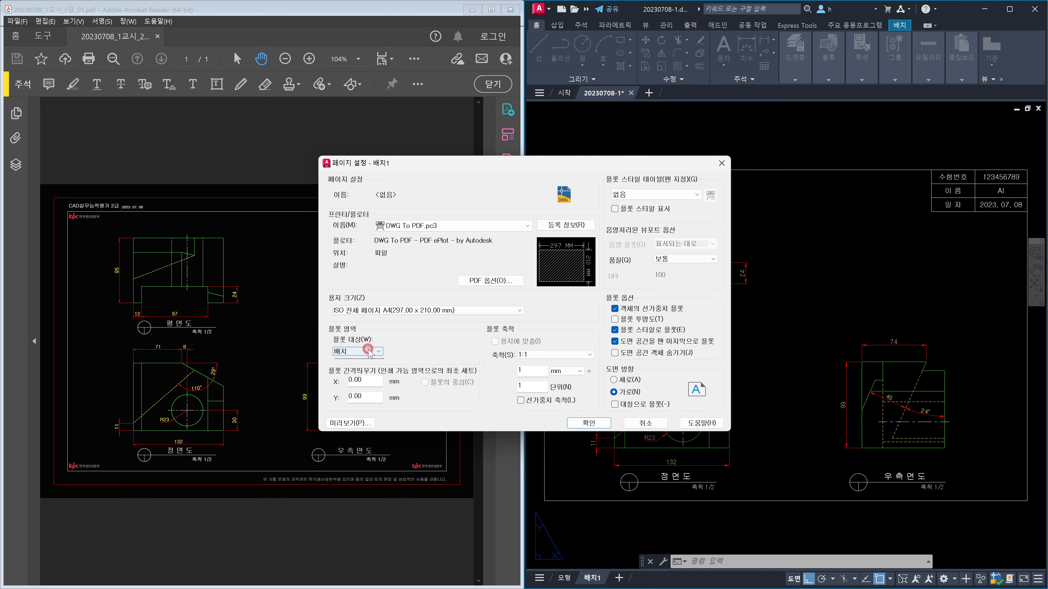
left_click(362, 365)
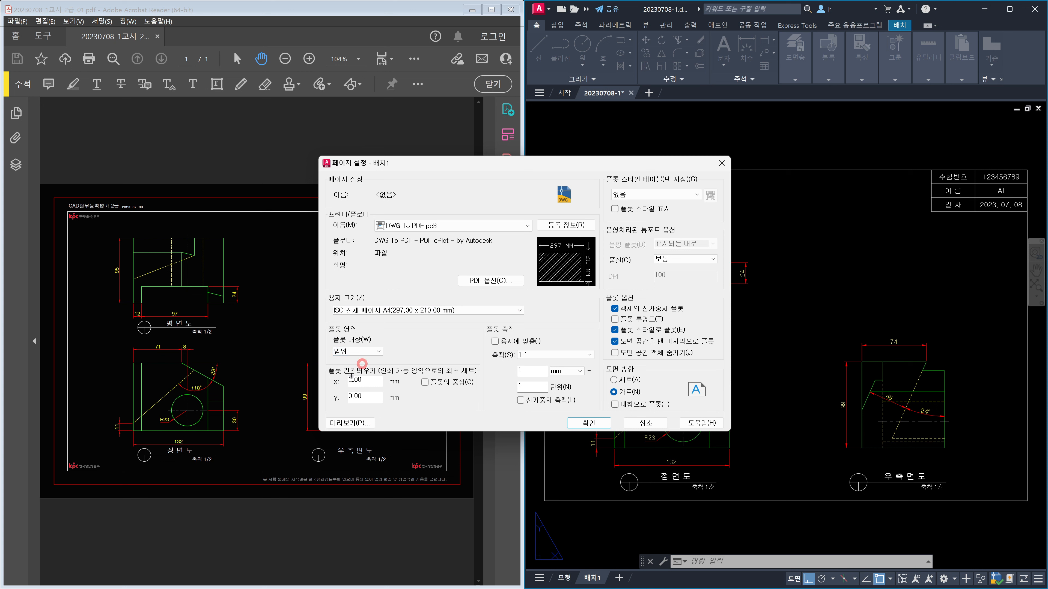
left_click(426, 382)
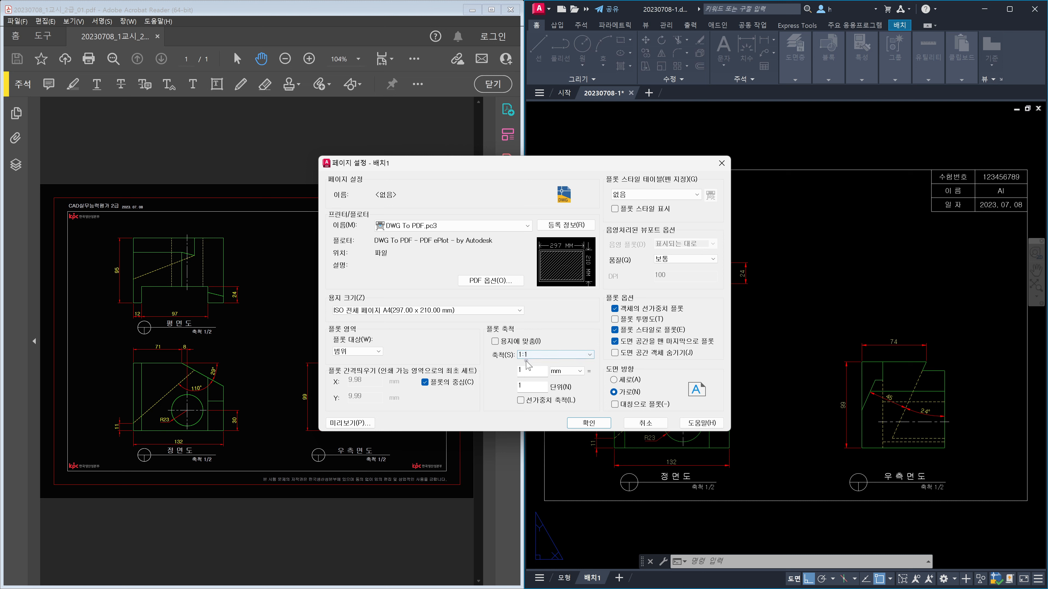
Step: Assign the monochrome.ctb plot style table to the layout, then accept the page setup and close its manager
left_click(684, 194)
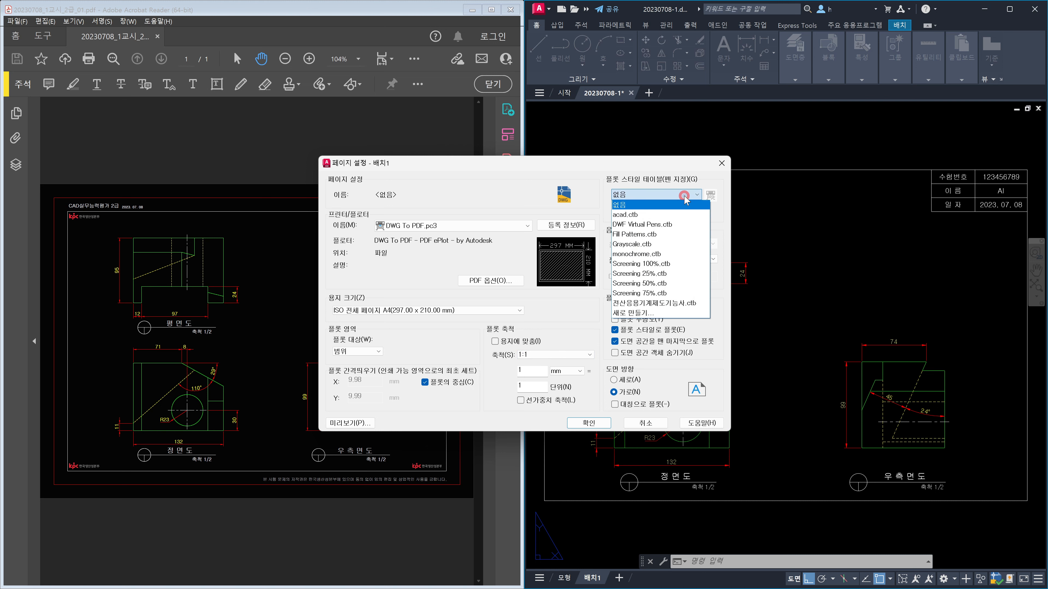
left_click(659, 254)
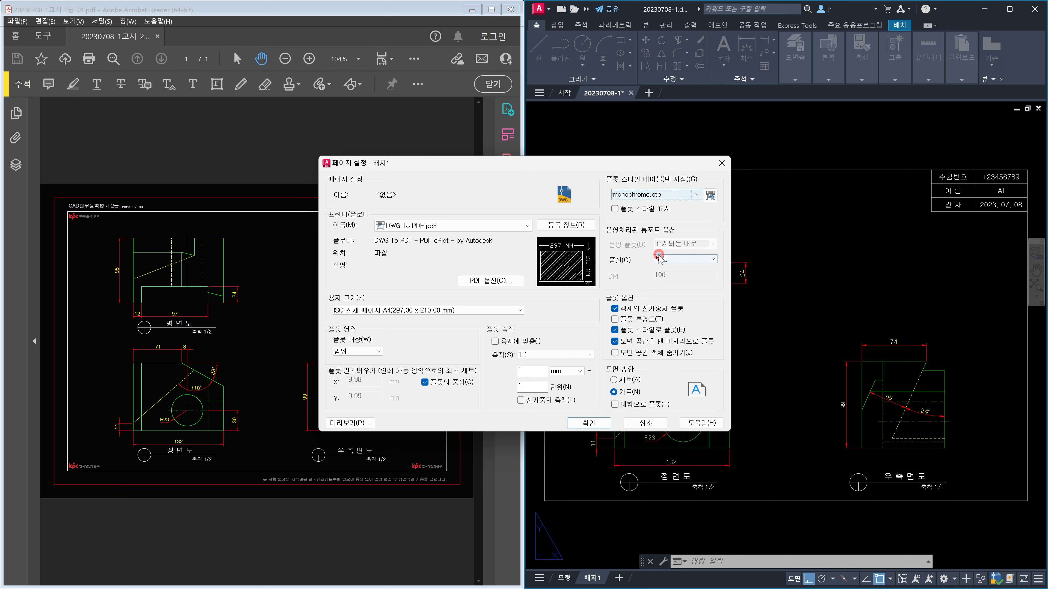
left_click(599, 425)
left_click(589, 401)
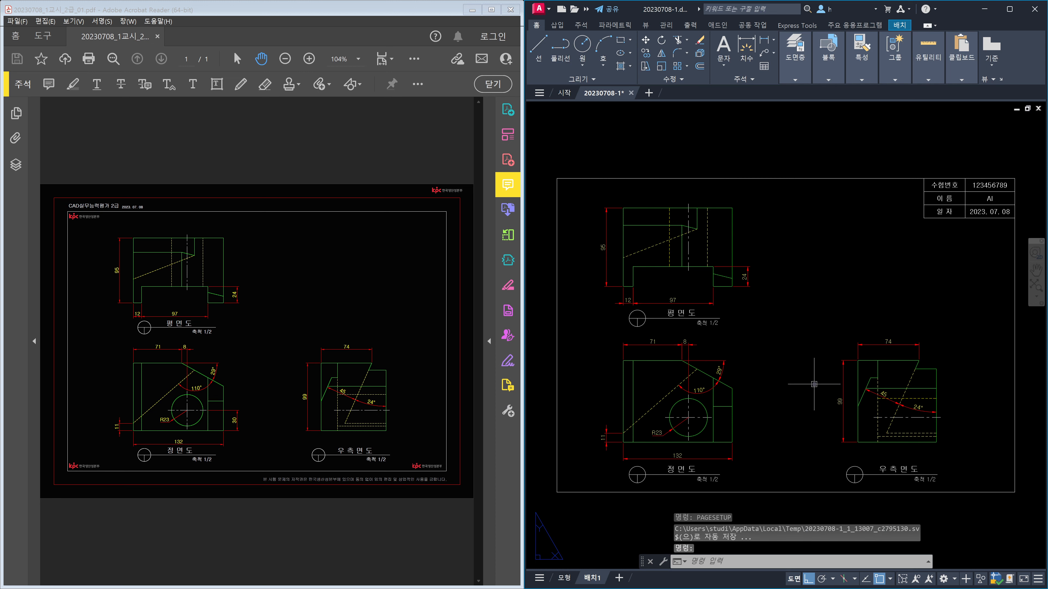
Step: Save the drawing with the entire layout fitted in view
type("z")
key("Return")
type("a")
key("Return")
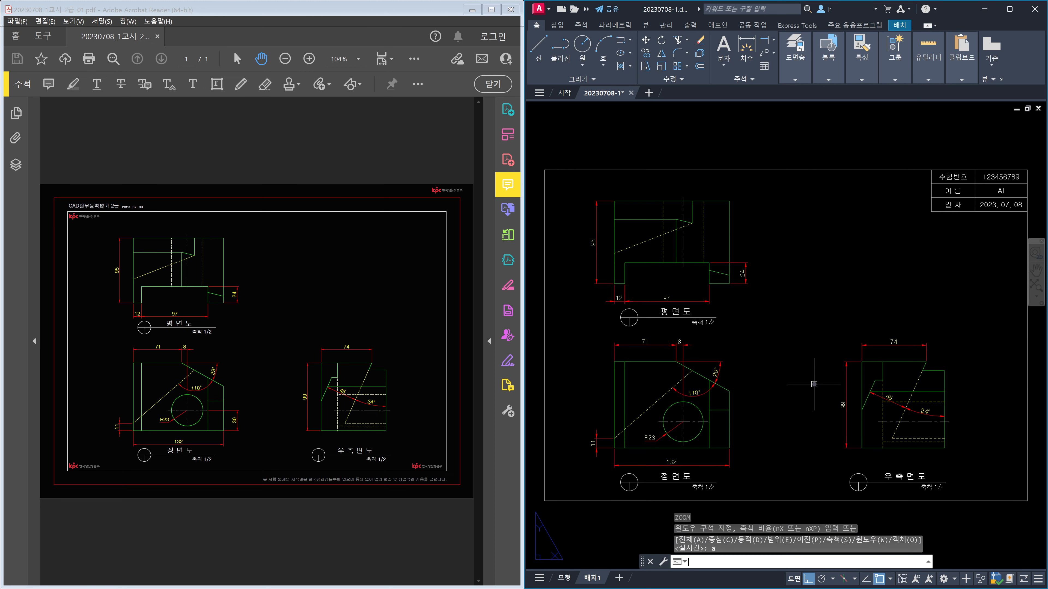
key("Escape")
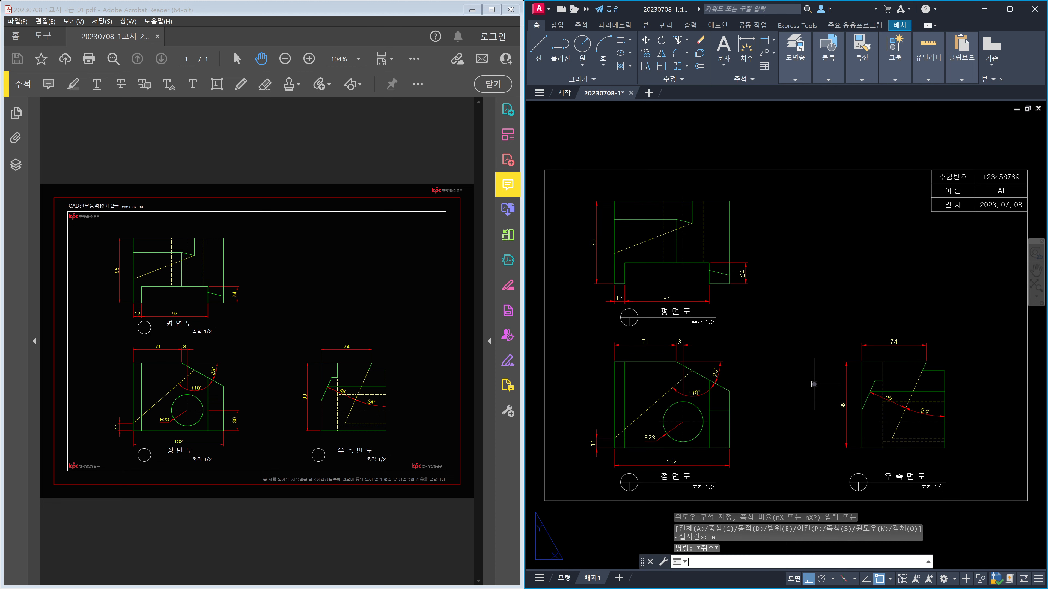
key("ctrl+s")
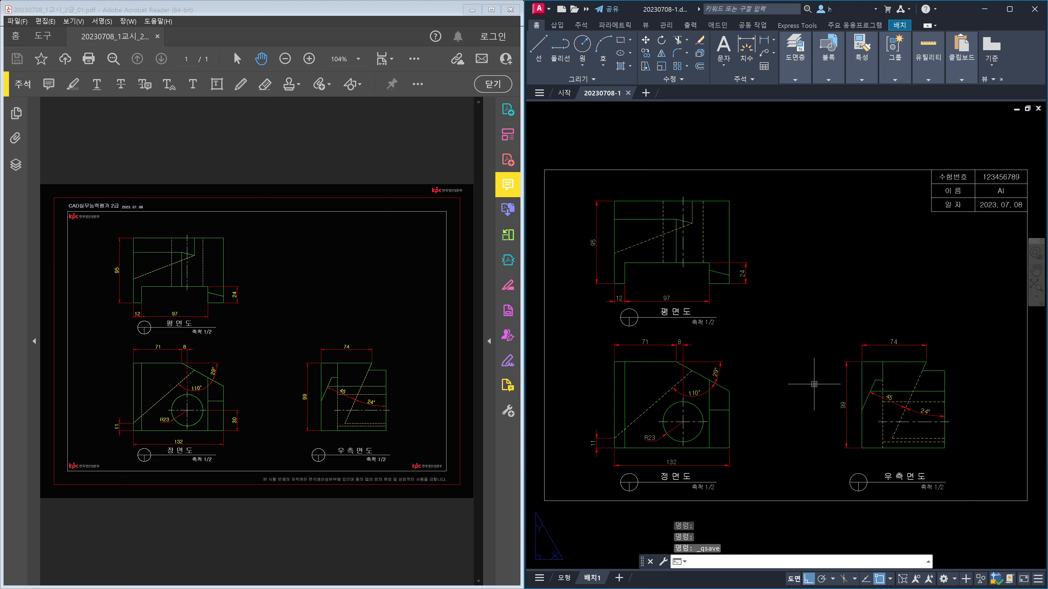